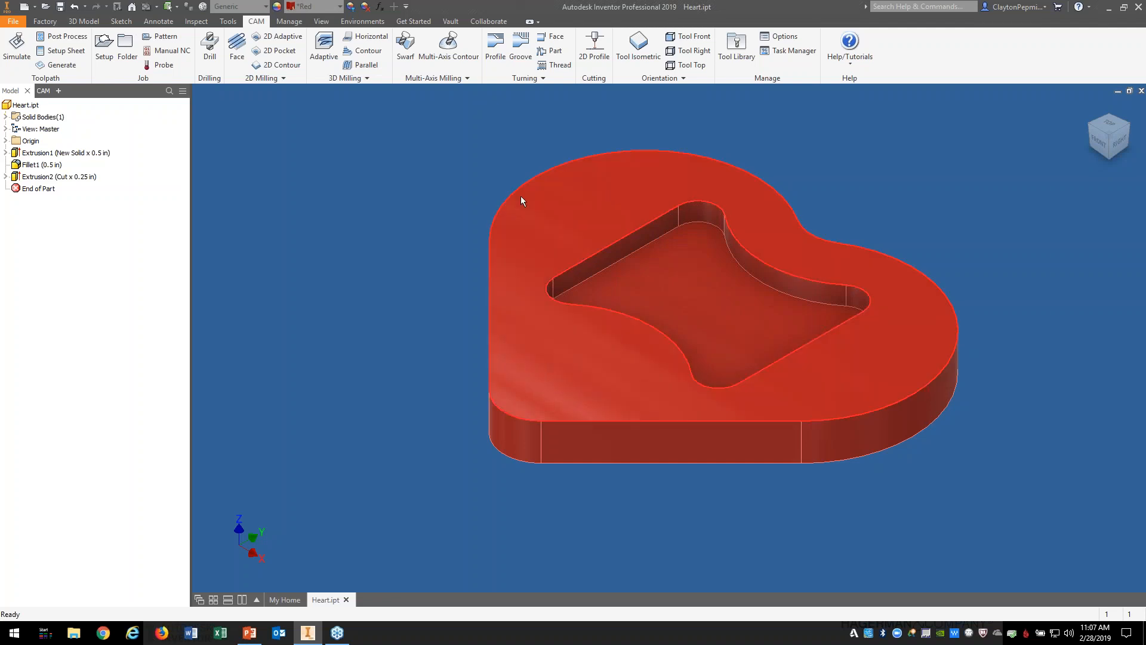
# Step: Show the 2D Pocket1 toolpath from the CAM browser, viewed from Top, then Home
pyautogui.click(43, 91)
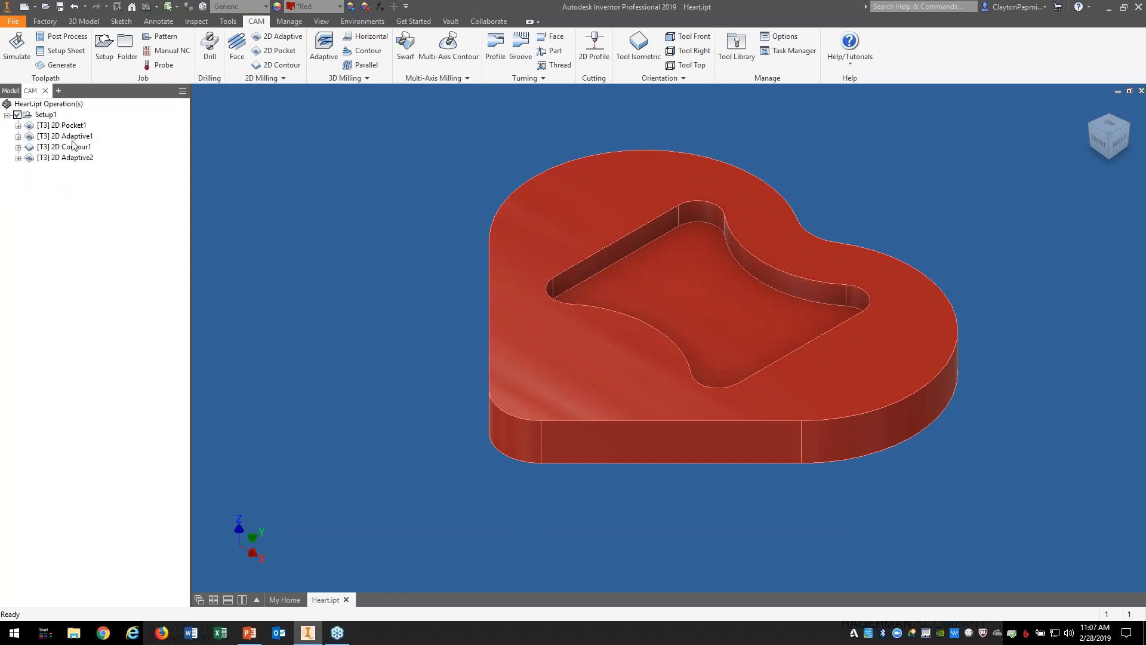
pyautogui.click(71, 127)
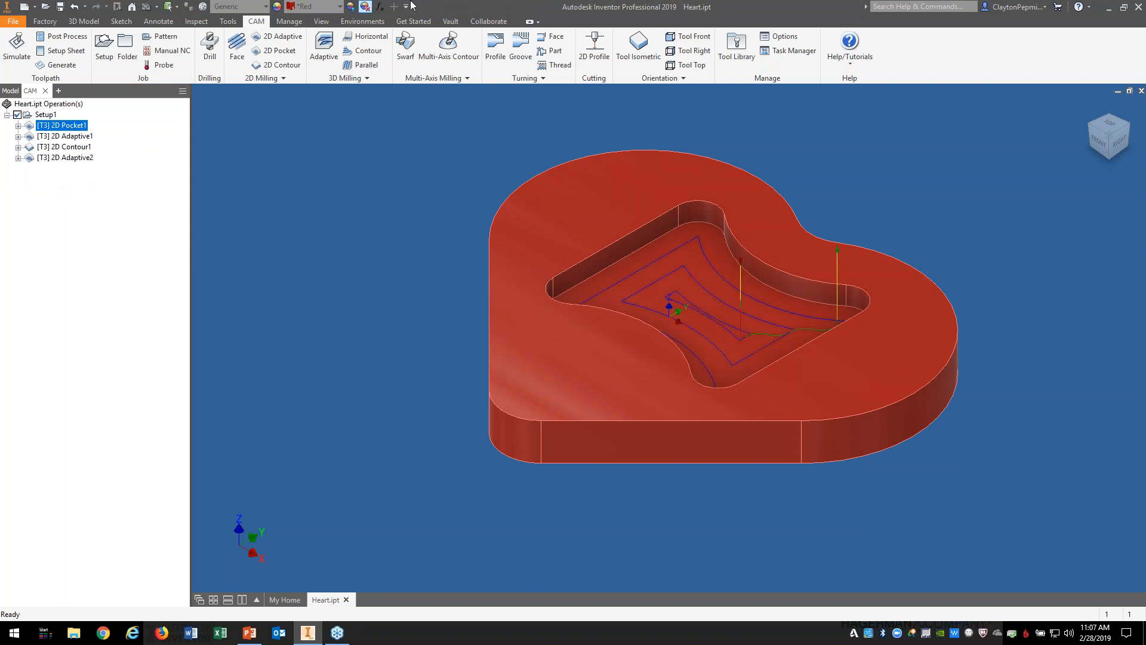
pyautogui.click(1107, 122)
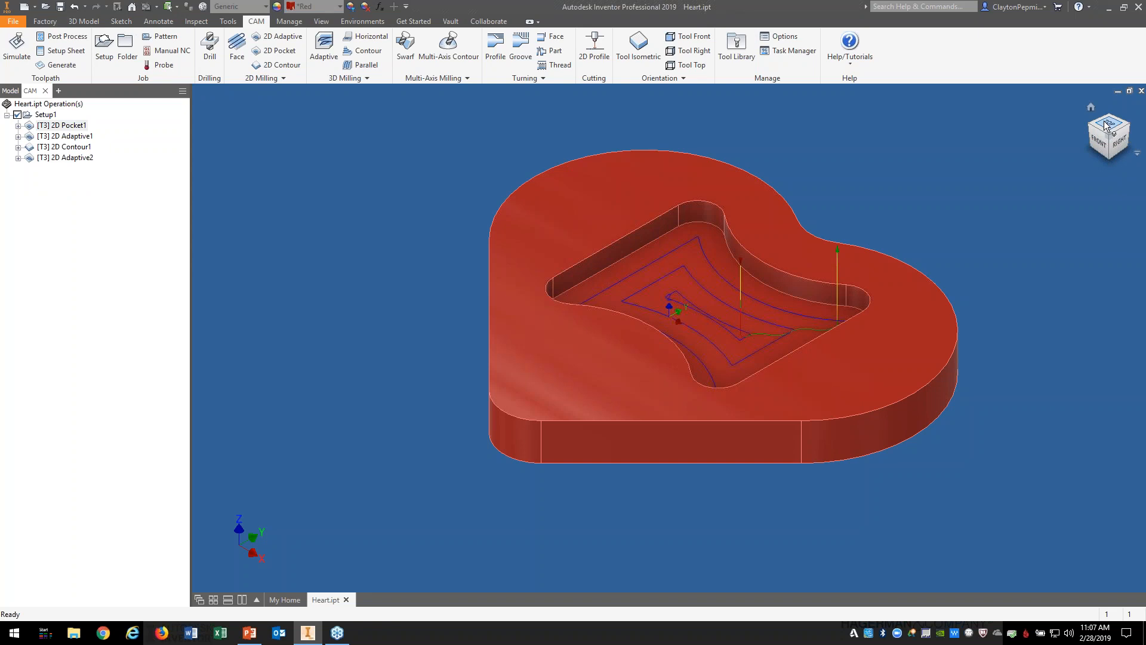
pyautogui.click(1106, 122)
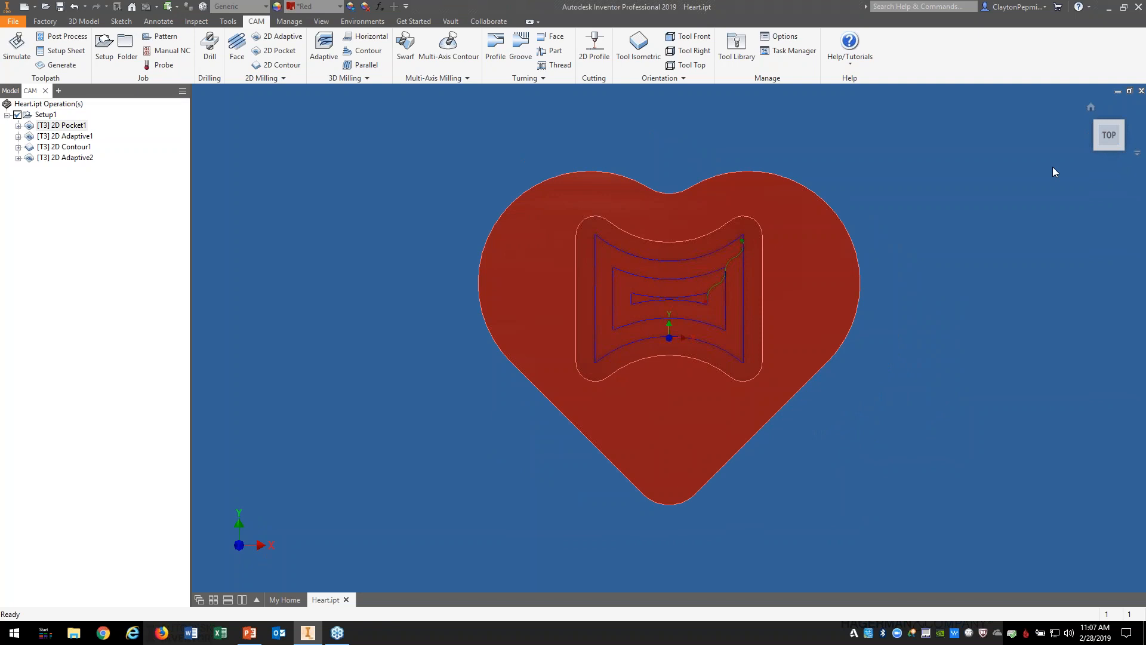
pyautogui.click(1091, 108)
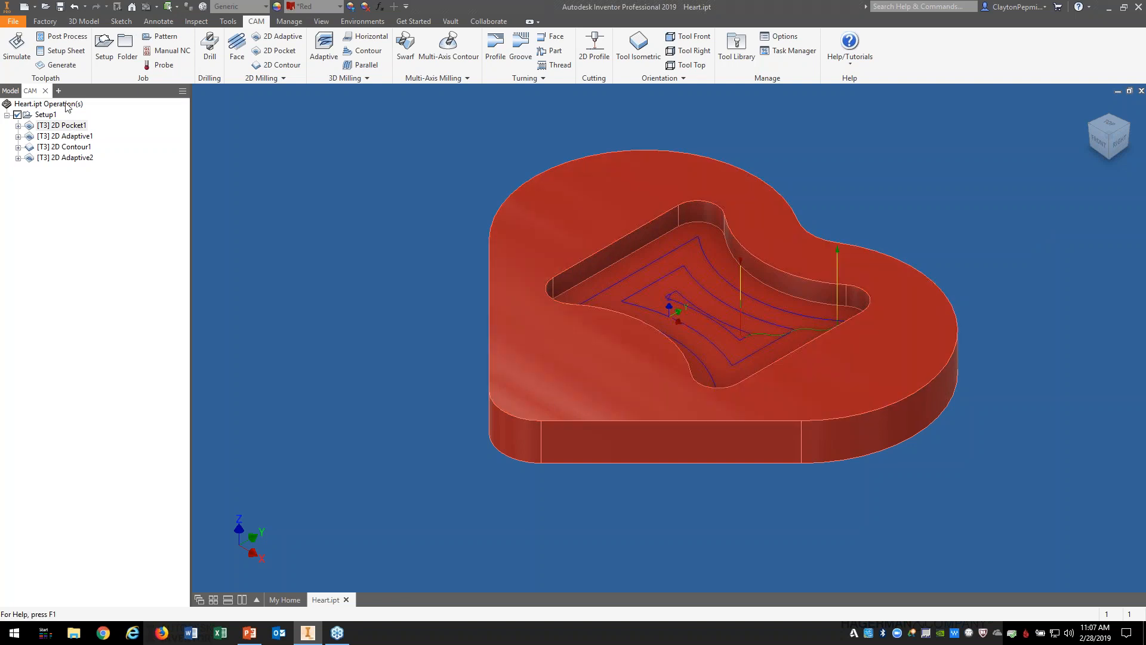
pyautogui.rightClick(80, 129)
pyautogui.click(112, 134)
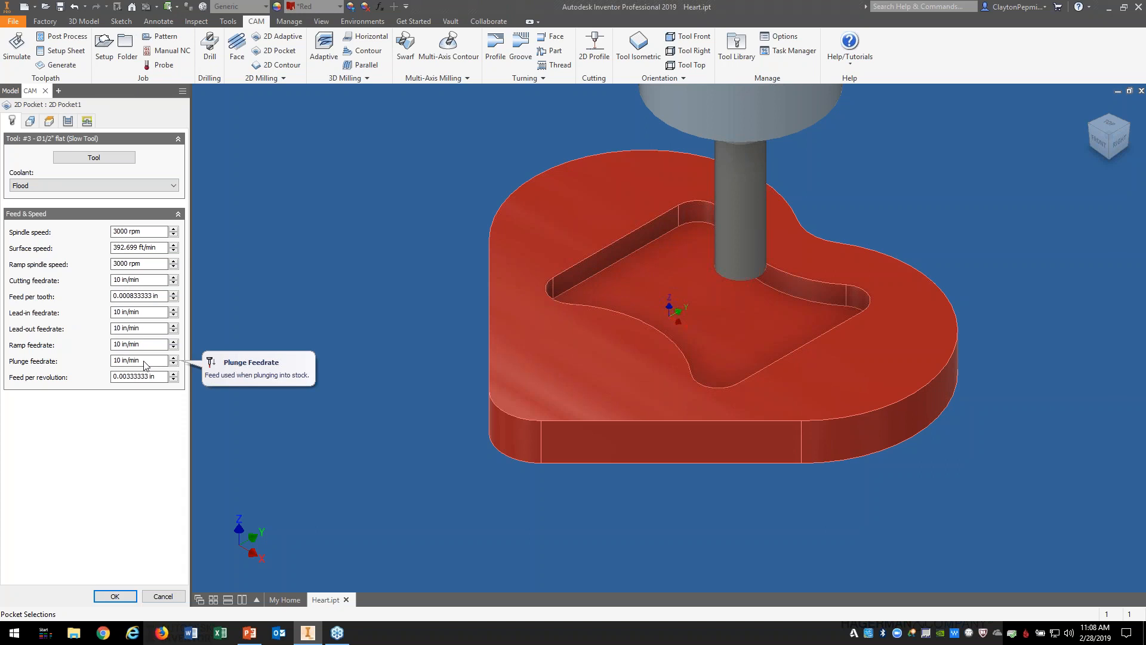
pyautogui.click(68, 122)
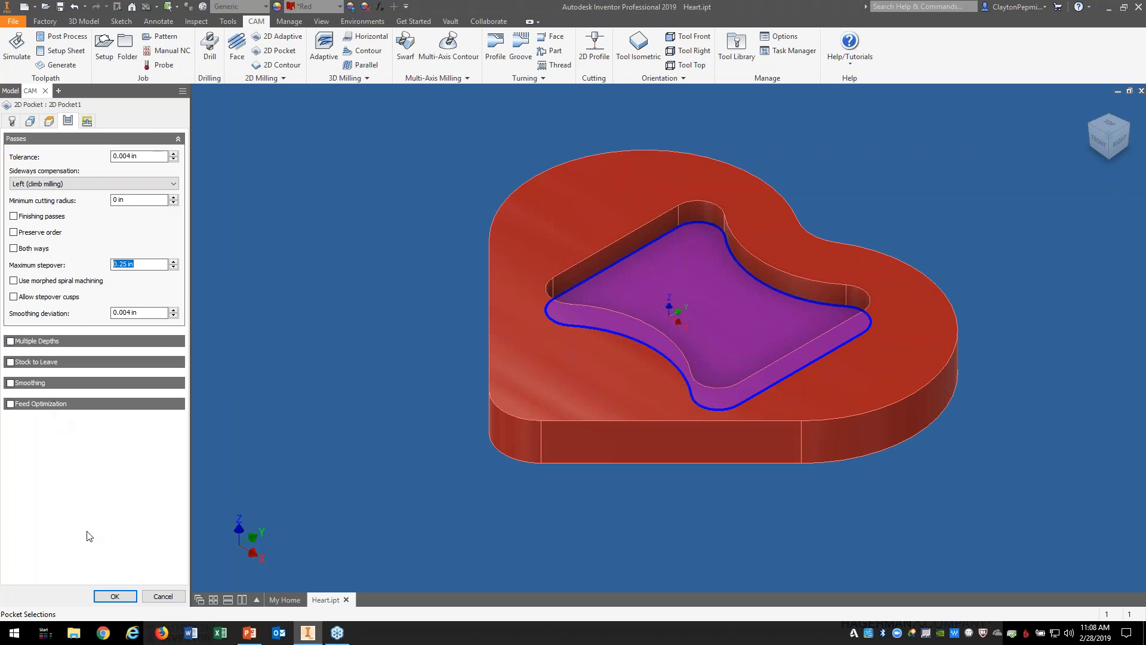
pyautogui.click(112, 597)
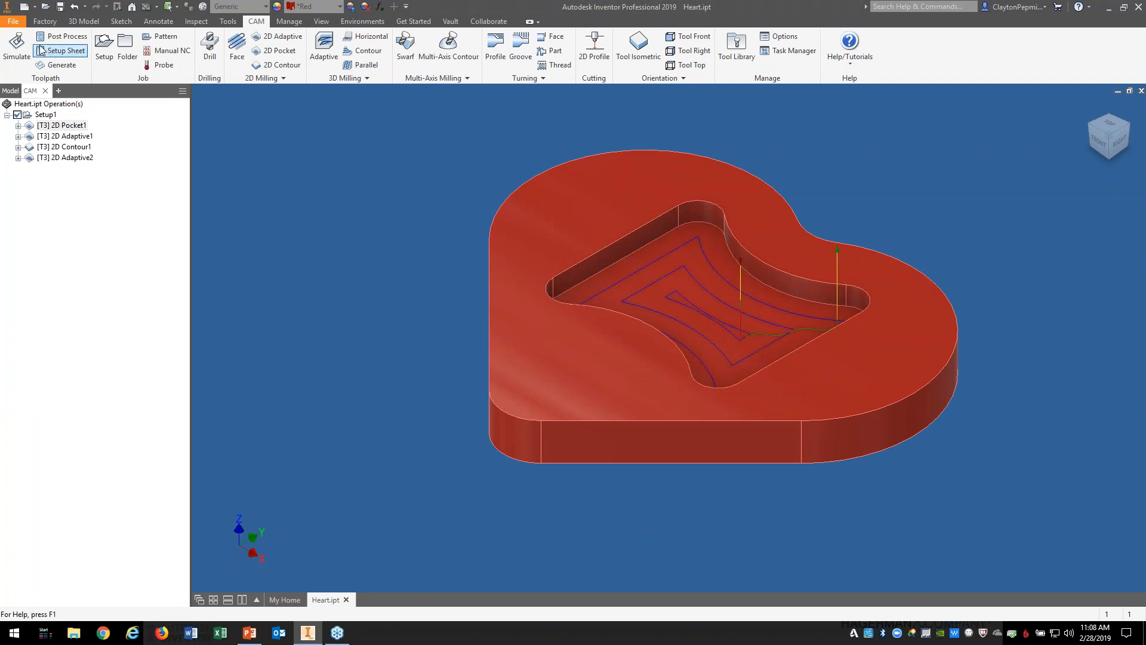
# Step: Start the stock simulation, slow its playback speed, and view from the left-front corner
pyautogui.click(17, 48)
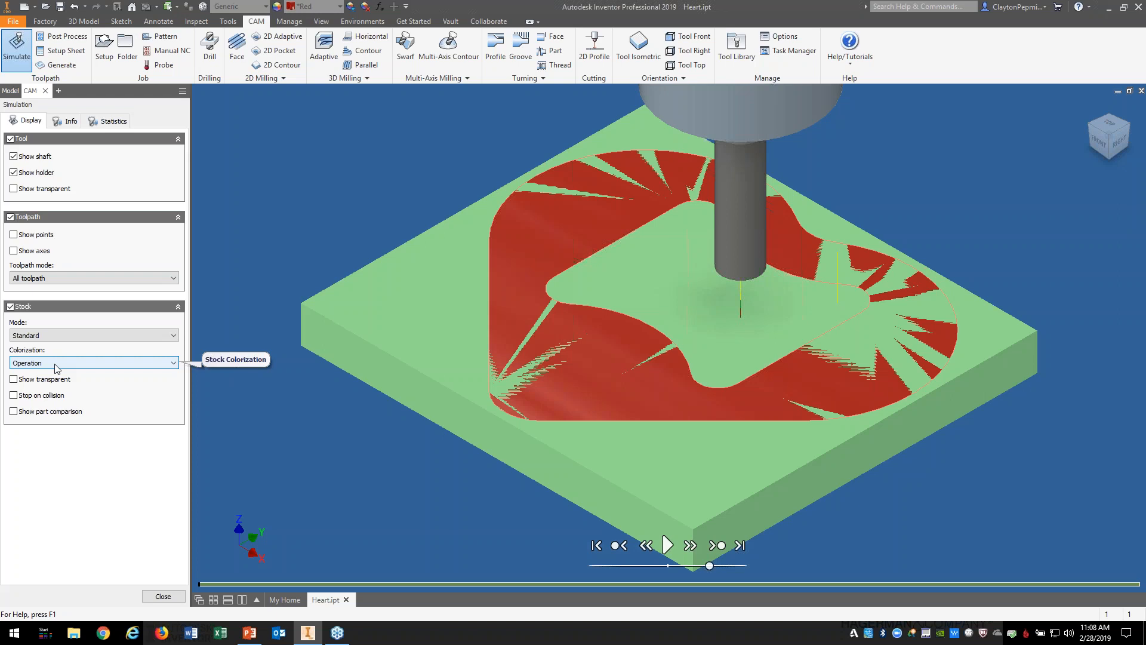
pyautogui.moveTo(709, 566); pyautogui.dragTo(696, 565)
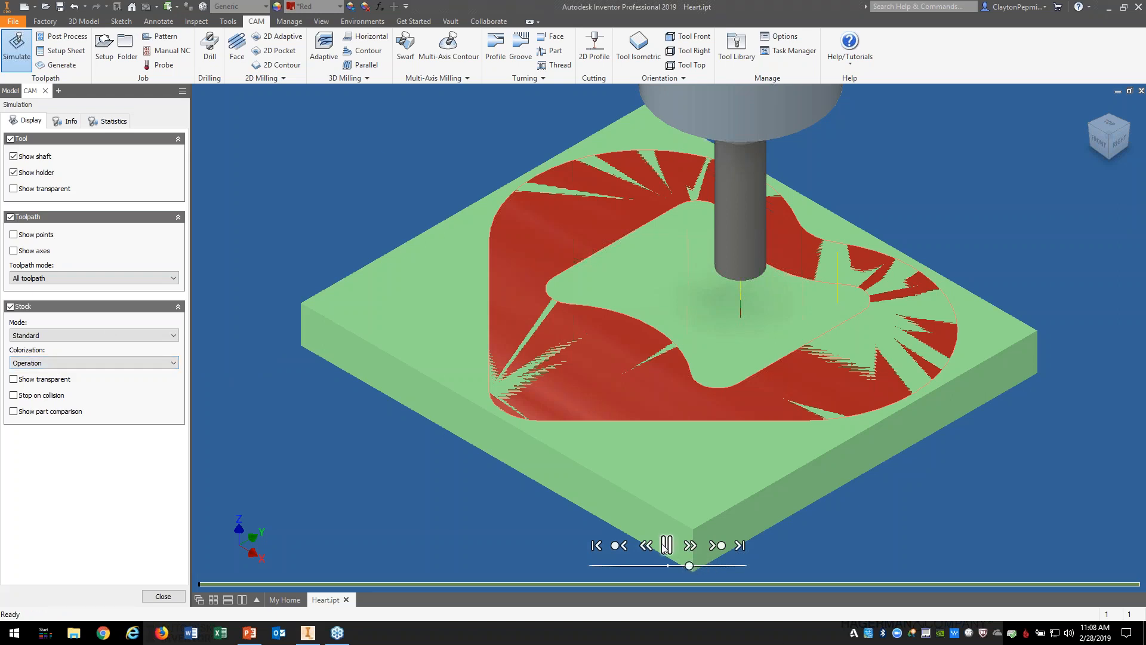
pyautogui.moveTo(689, 565); pyautogui.dragTo(678, 566)
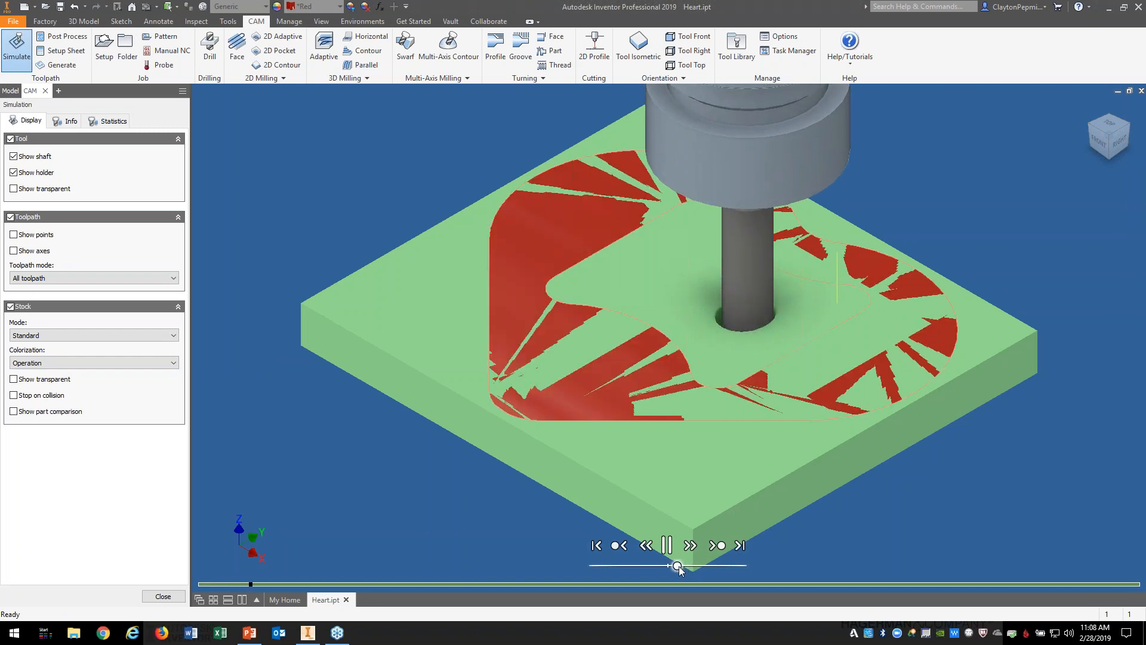
pyautogui.moveTo(676, 566); pyautogui.dragTo(671, 566)
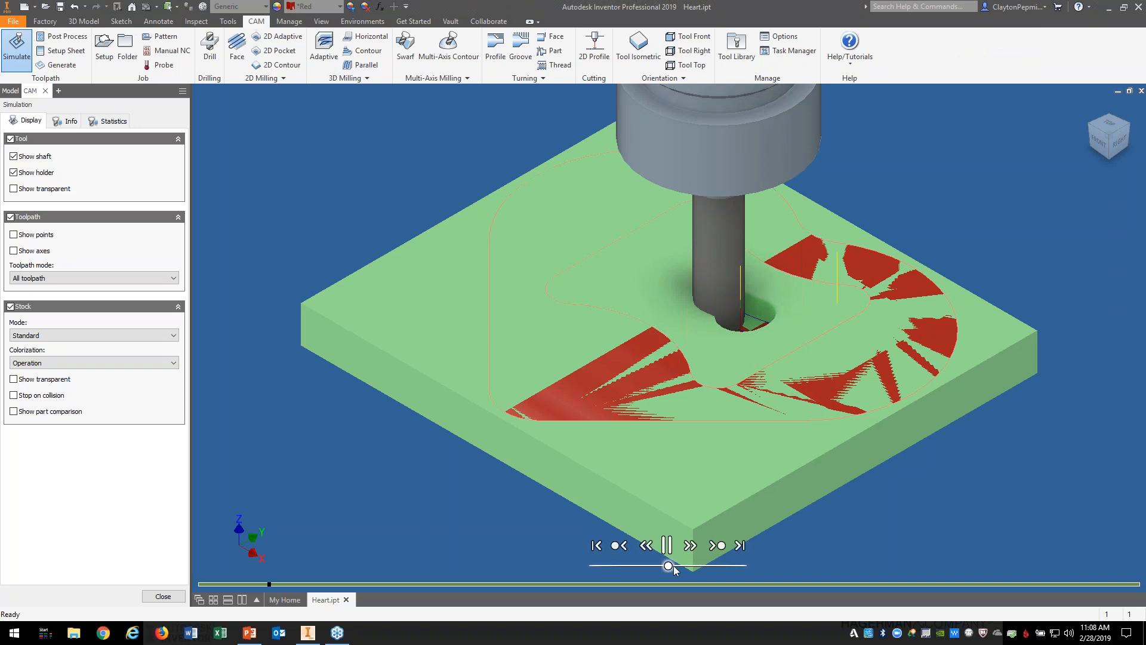
pyautogui.moveTo(670, 566); pyautogui.dragTo(677, 566)
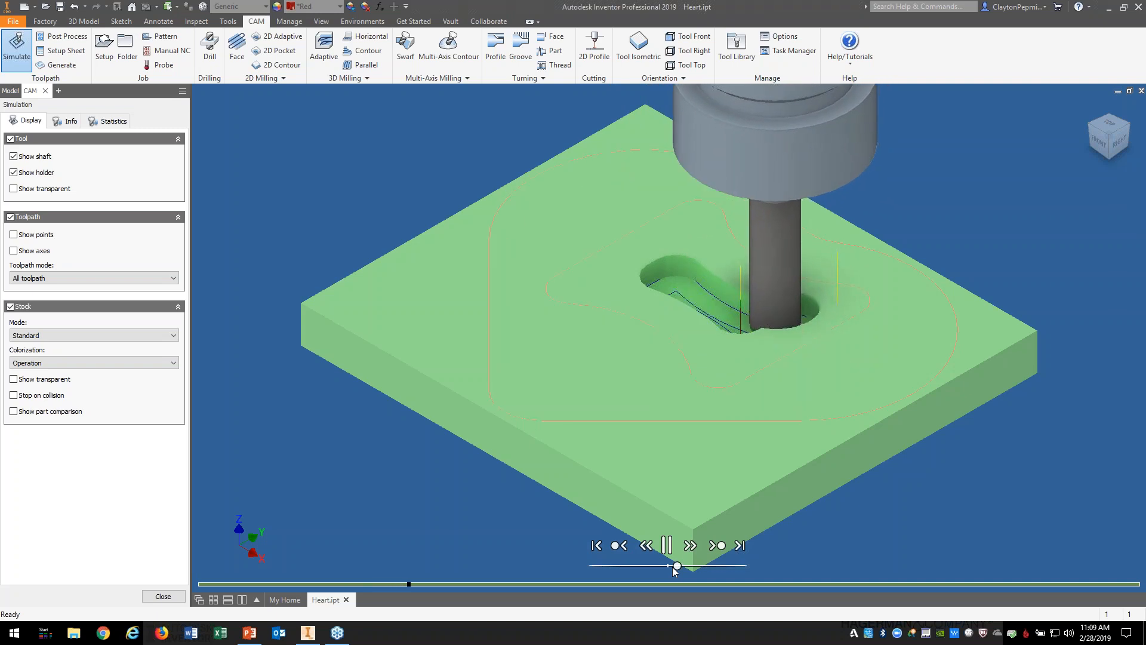
pyautogui.click(1090, 127)
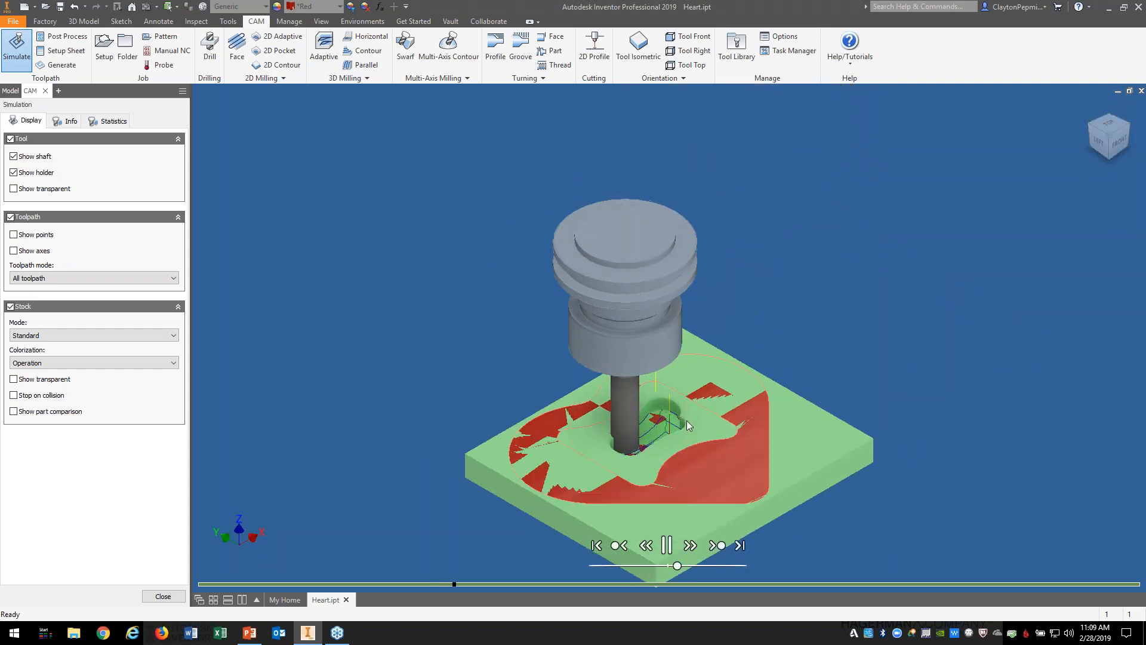
# Step: Zoom on the stock and return to the Home isometric view while cutting continues
pyautogui.scroll(-3, 593, 461)
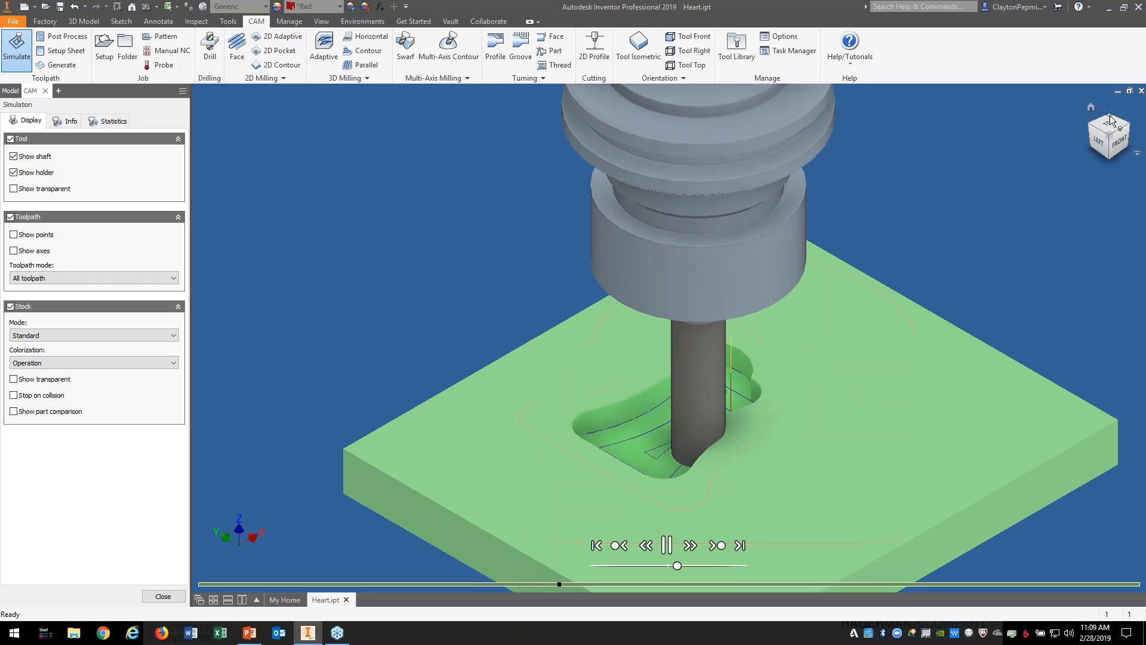
pyautogui.click(1091, 108)
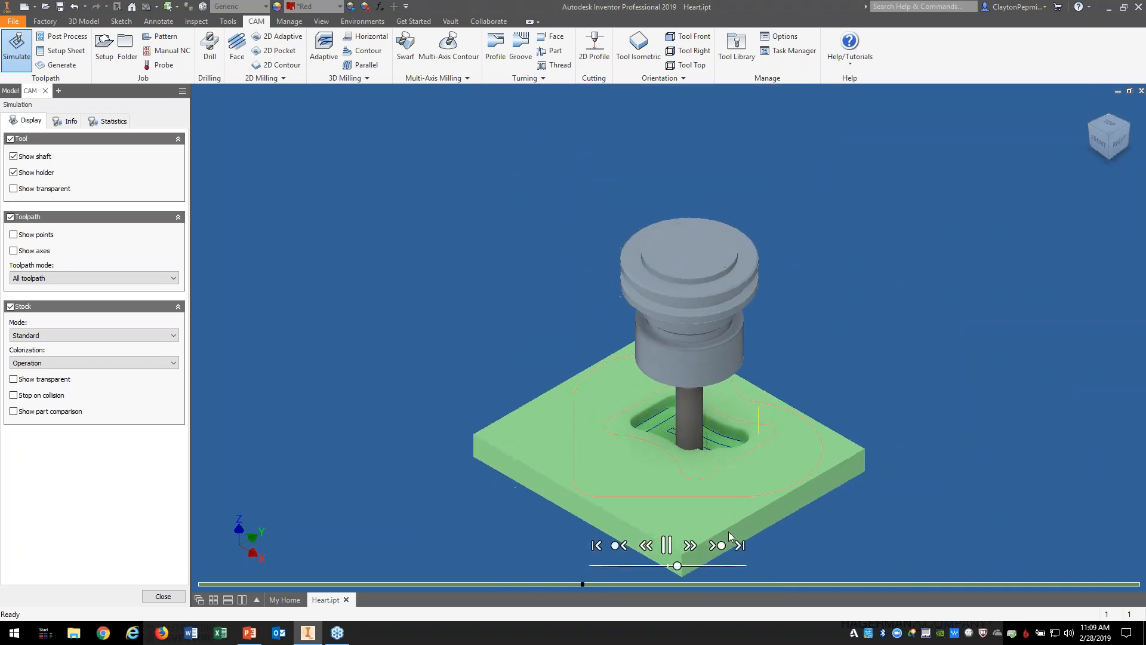
pyautogui.scroll(-6, 730, 522)
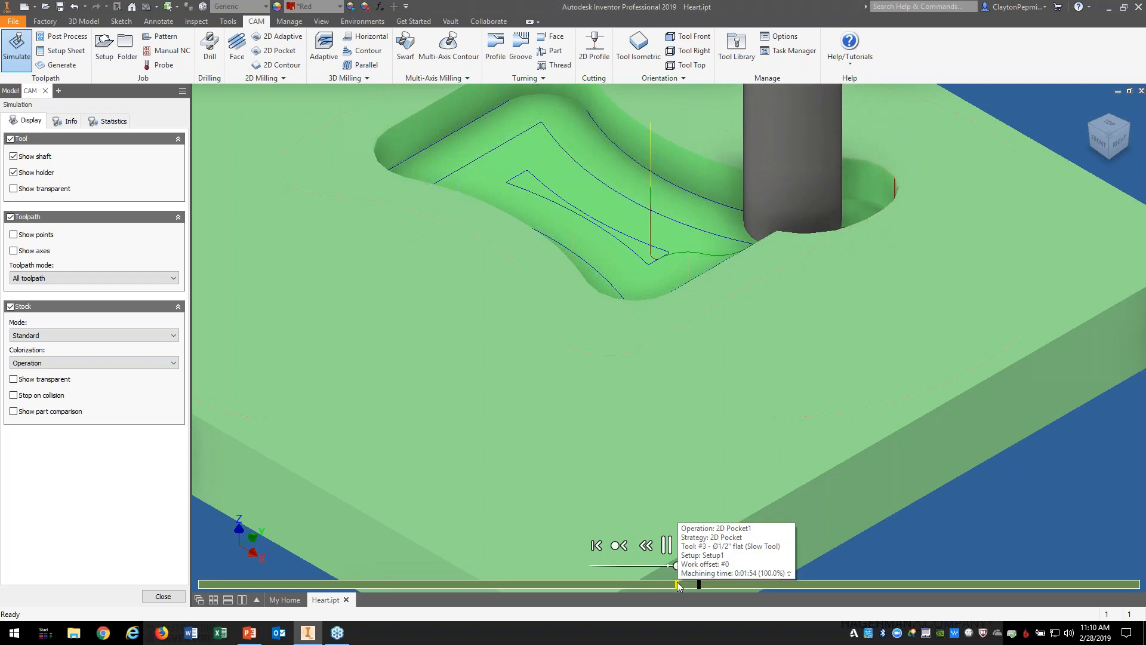
# Step: Center the pocket in view and speed playback up until the simulation completes
pyautogui.moveTo(677, 566); pyautogui.dragTo(682, 566)
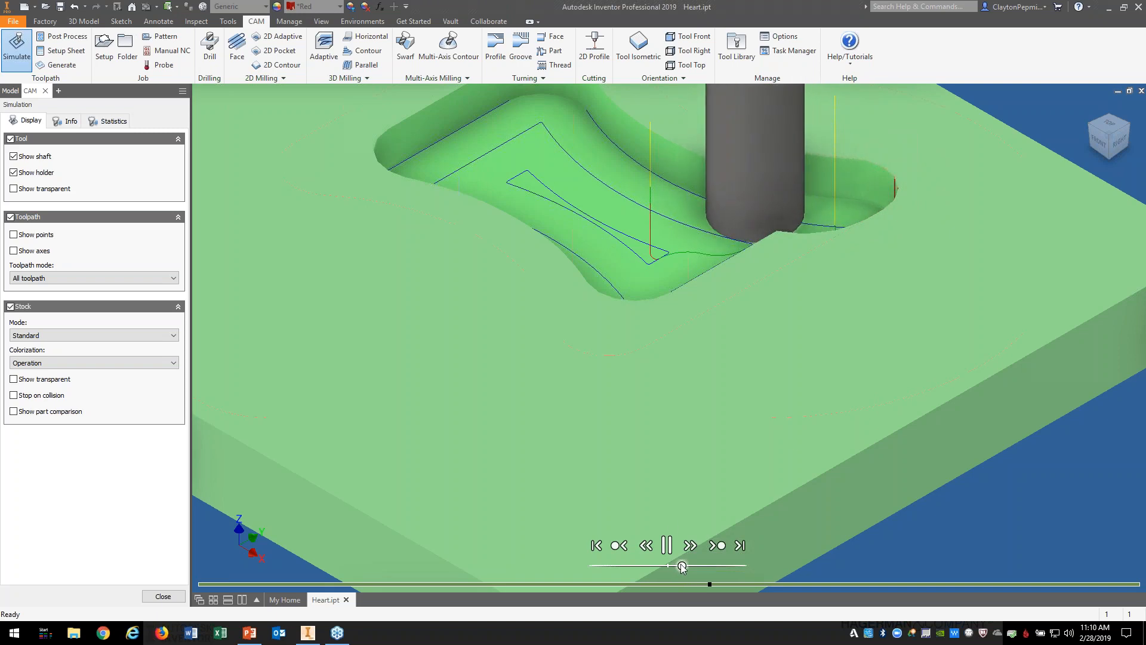
pyautogui.moveTo(684, 439); pyautogui.dragTo(679, 544, button='middle')
pyautogui.scroll(-4, 679, 544)
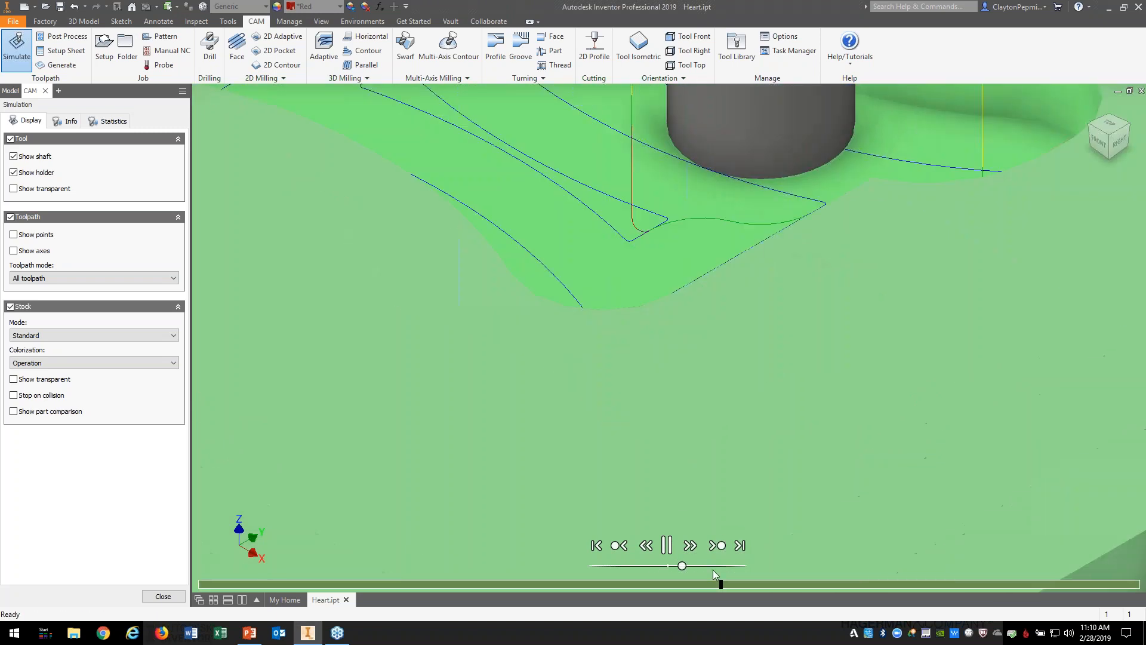
pyautogui.scroll(5, 683, 524)
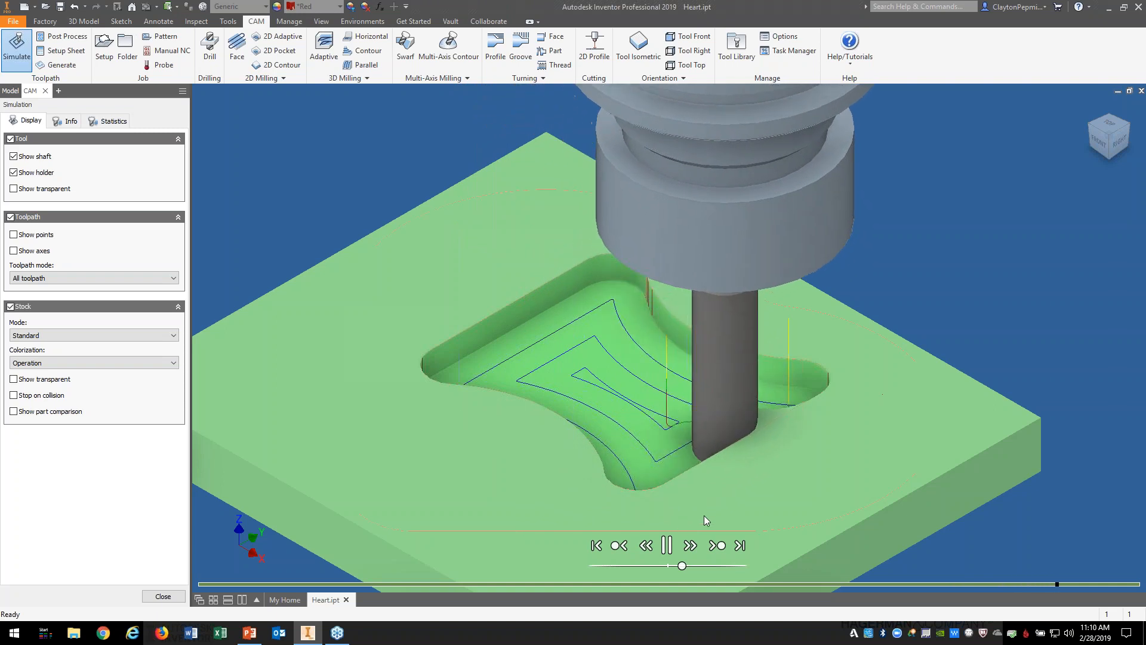
pyautogui.moveTo(683, 566); pyautogui.dragTo(689, 566)
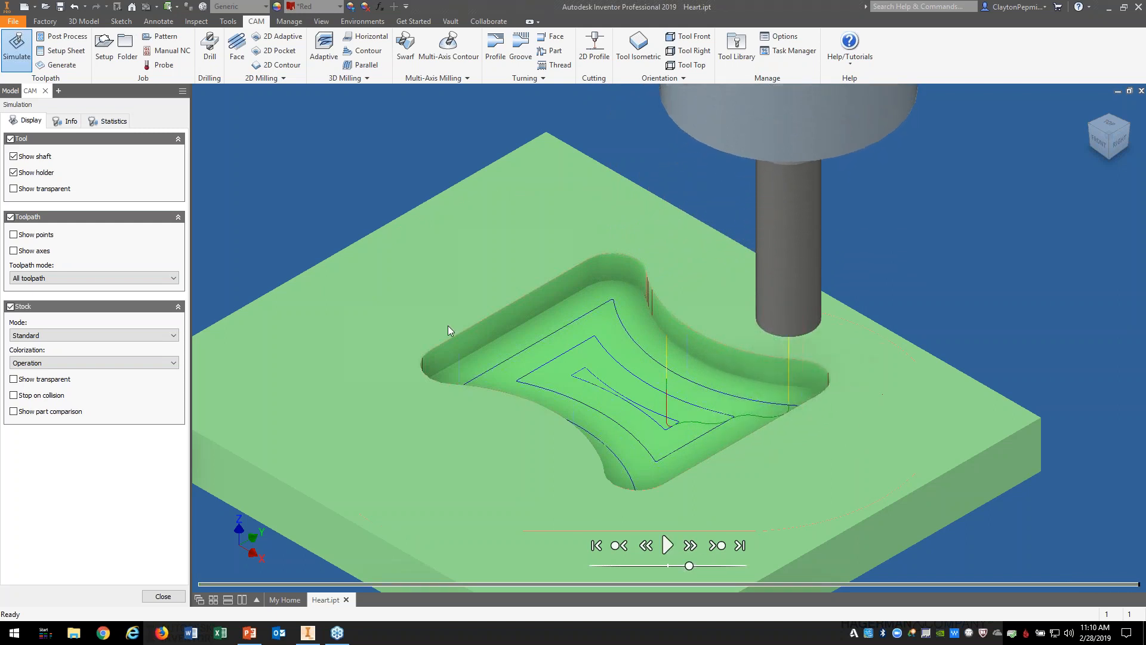
# Step: Check the statistics (0:01:54 machining time, 17.5565 in distance), then close the simulation
pyautogui.click(113, 121)
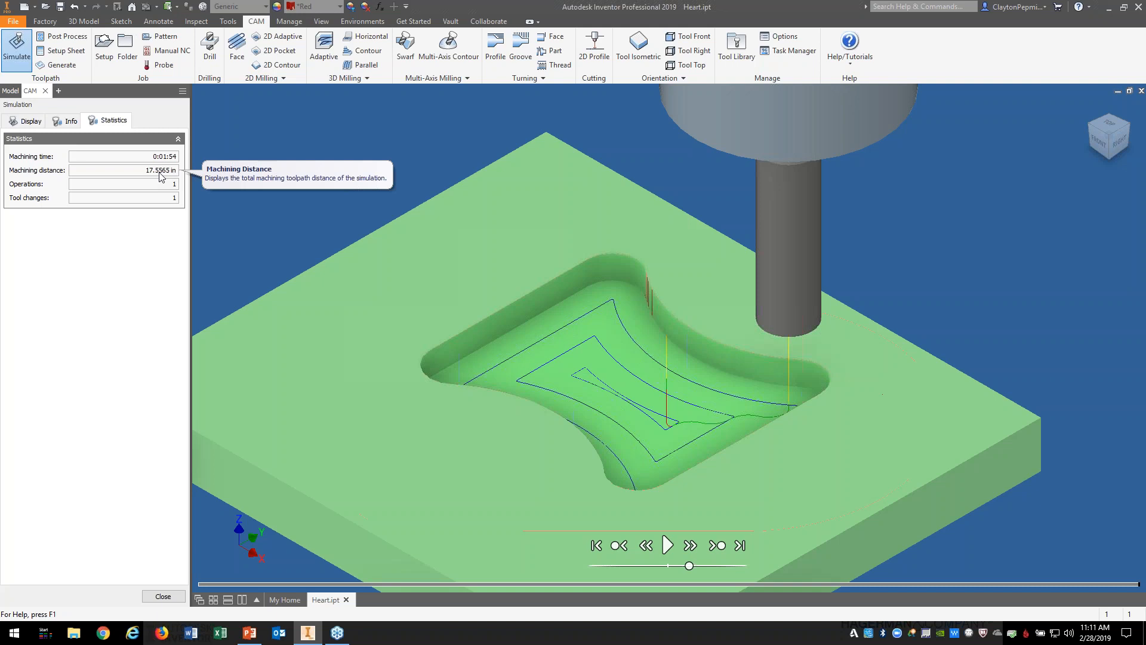
pyautogui.click(163, 596)
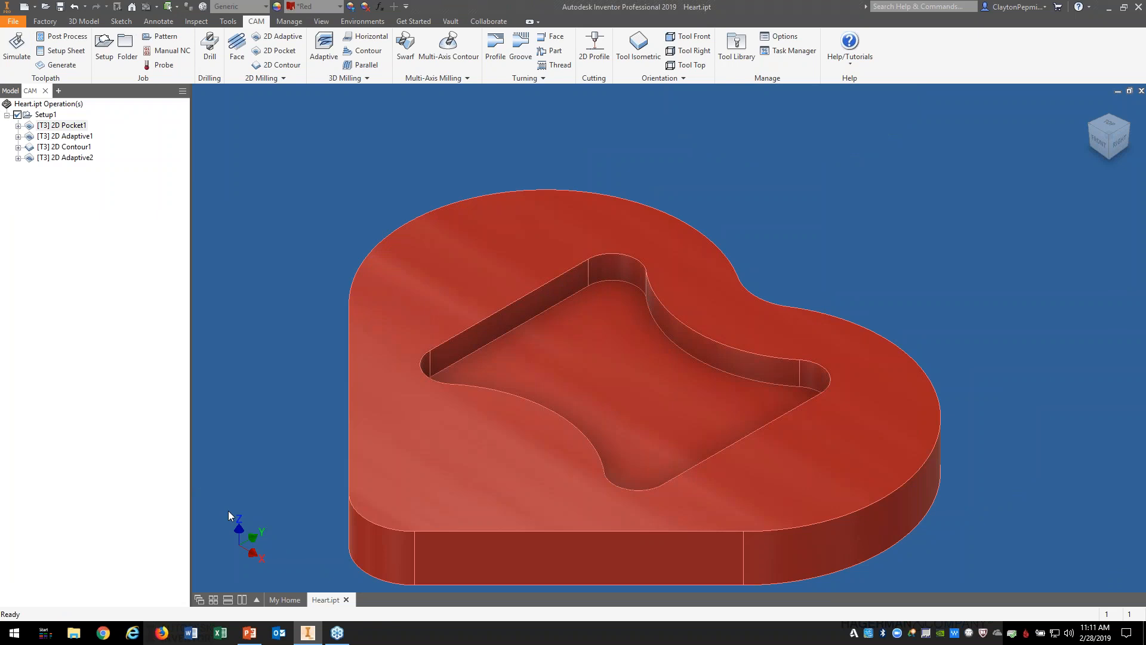
# Step: Select [T3] 2D Adaptive1 in the CAM browser to show its spiral toolpath
pyautogui.click(71, 137)
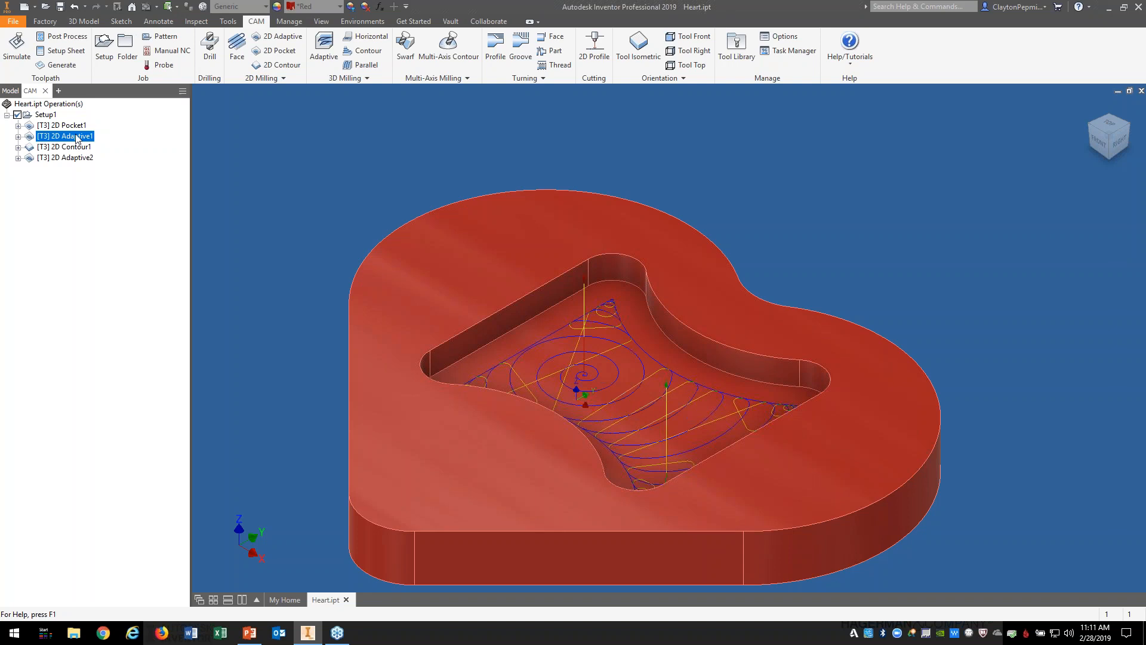
# Step: Edit 2D Adaptive1, review its tool feeds and Passes settings, and accept with OK
pyautogui.rightClick(82, 140)
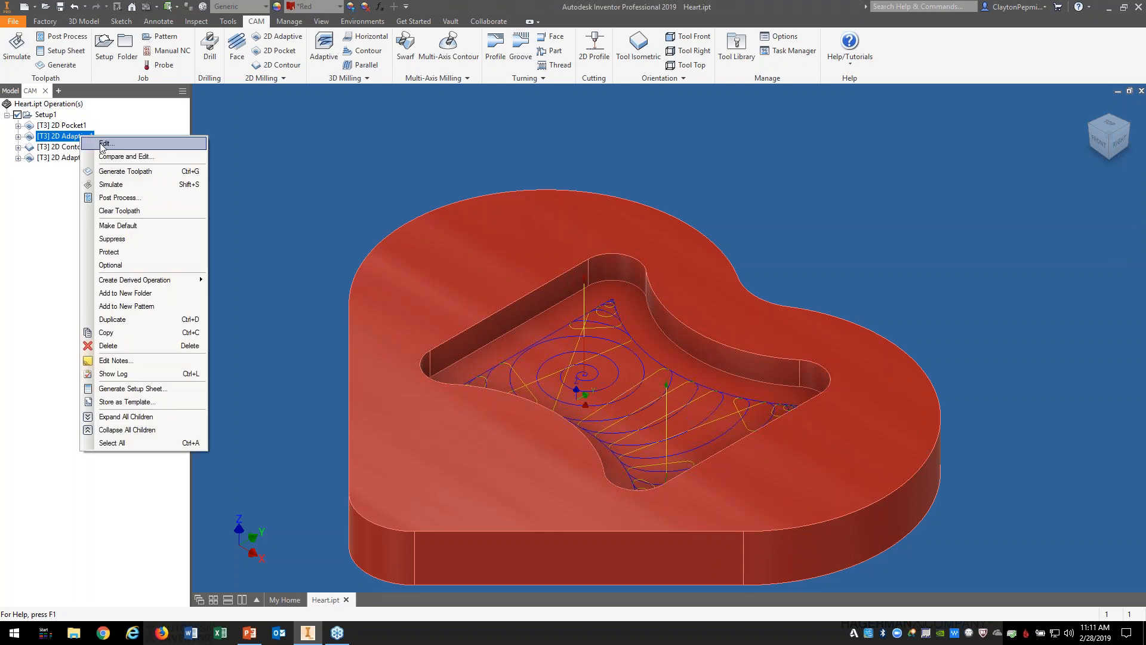
pyautogui.click(102, 144)
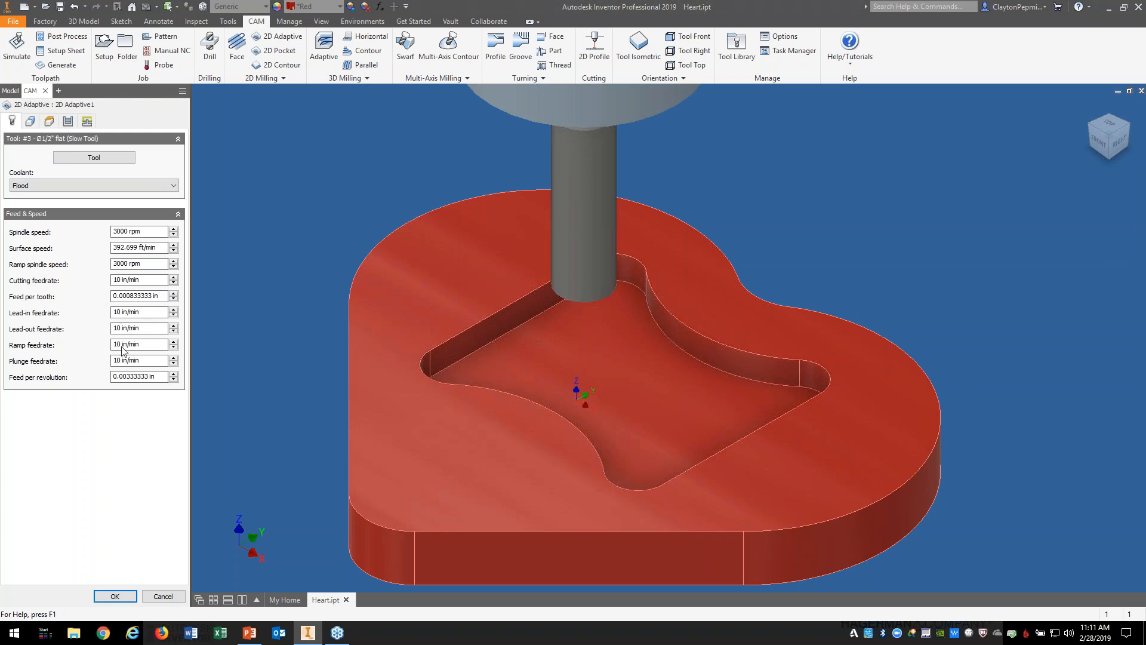
pyautogui.click(67, 122)
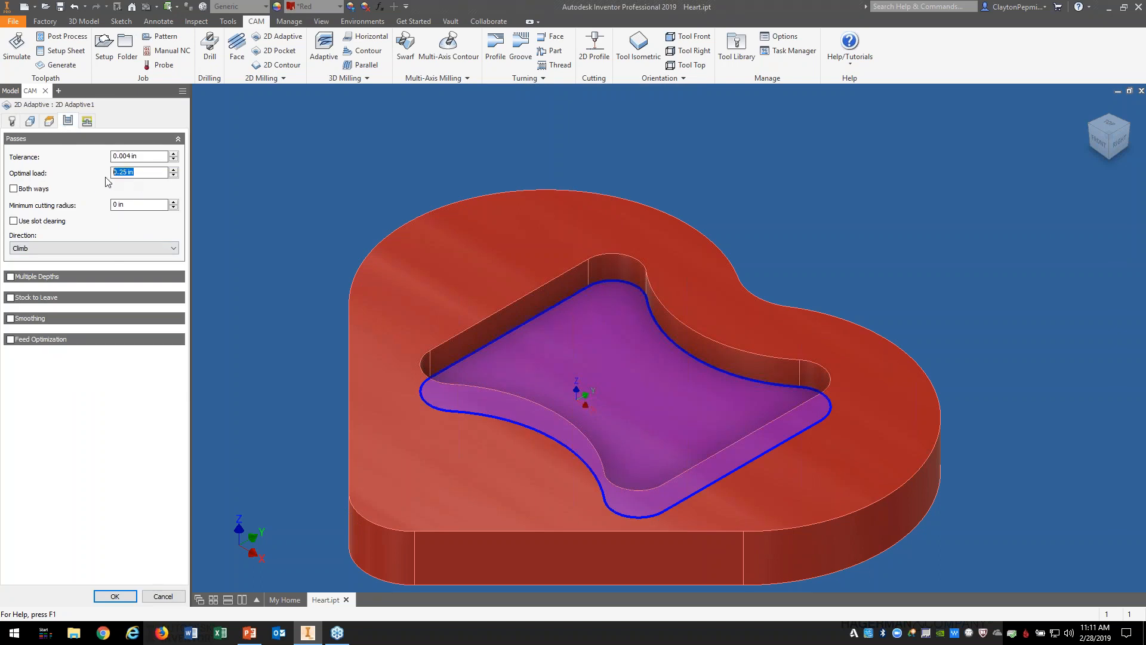
pyautogui.moveTo(105, 195)
pyautogui.click(123, 594)
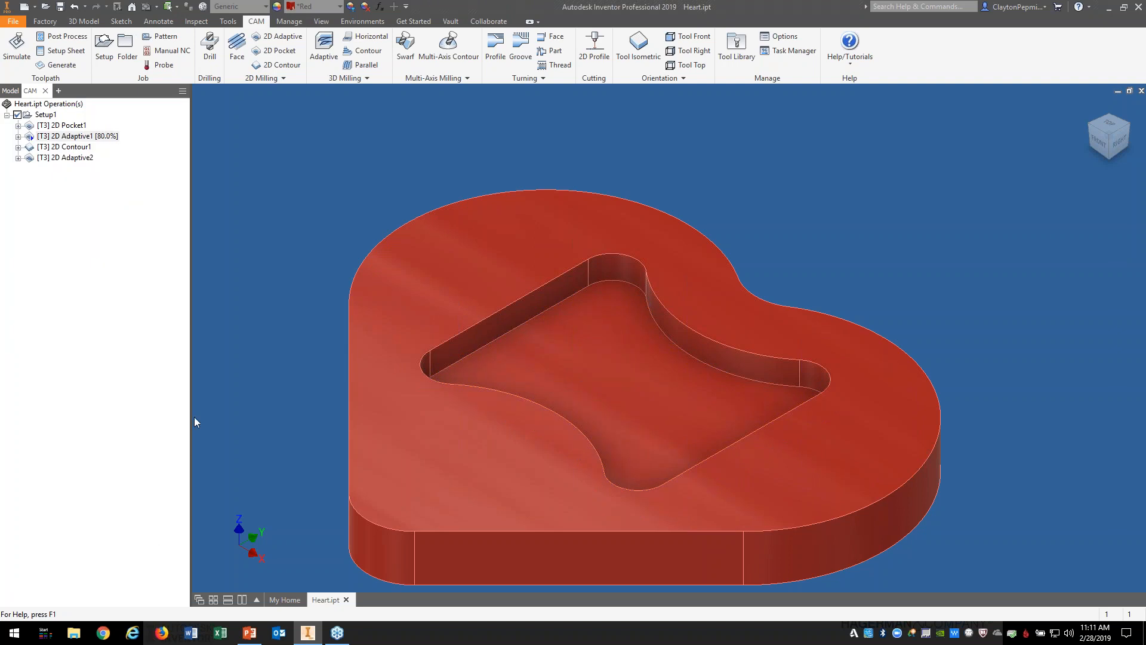
# Step: Simulate 2D Adaptive1 with slowed playback, playing it from the beginning
pyautogui.rightClick(85, 139)
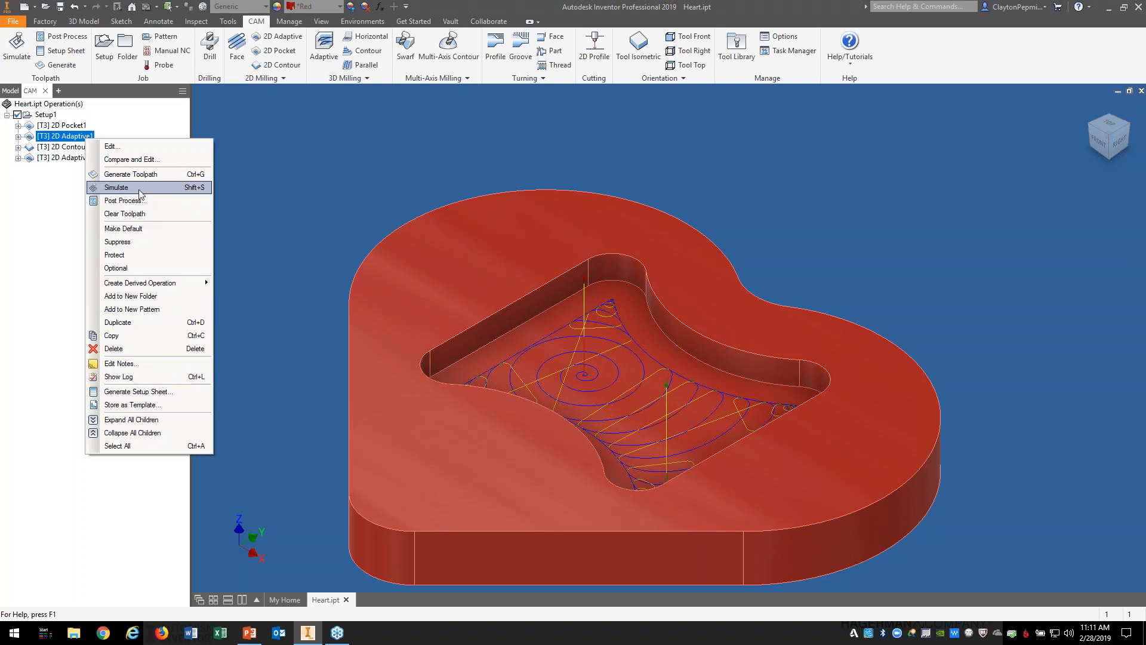
pyautogui.click(117, 187)
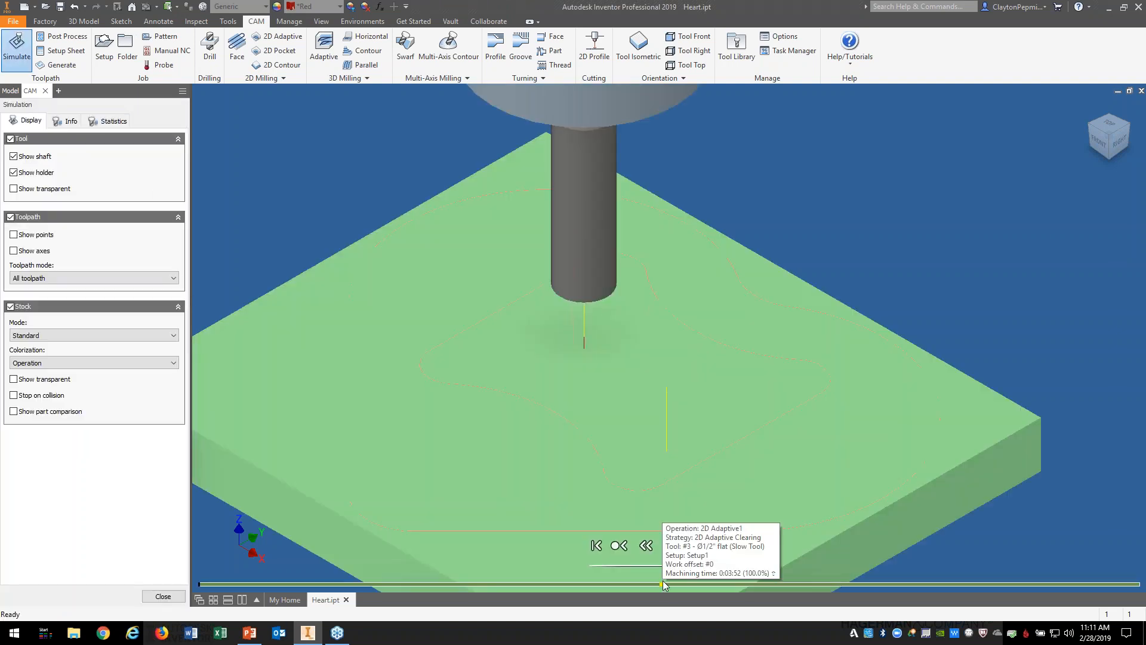
pyautogui.moveTo(709, 566); pyautogui.dragTo(690, 566)
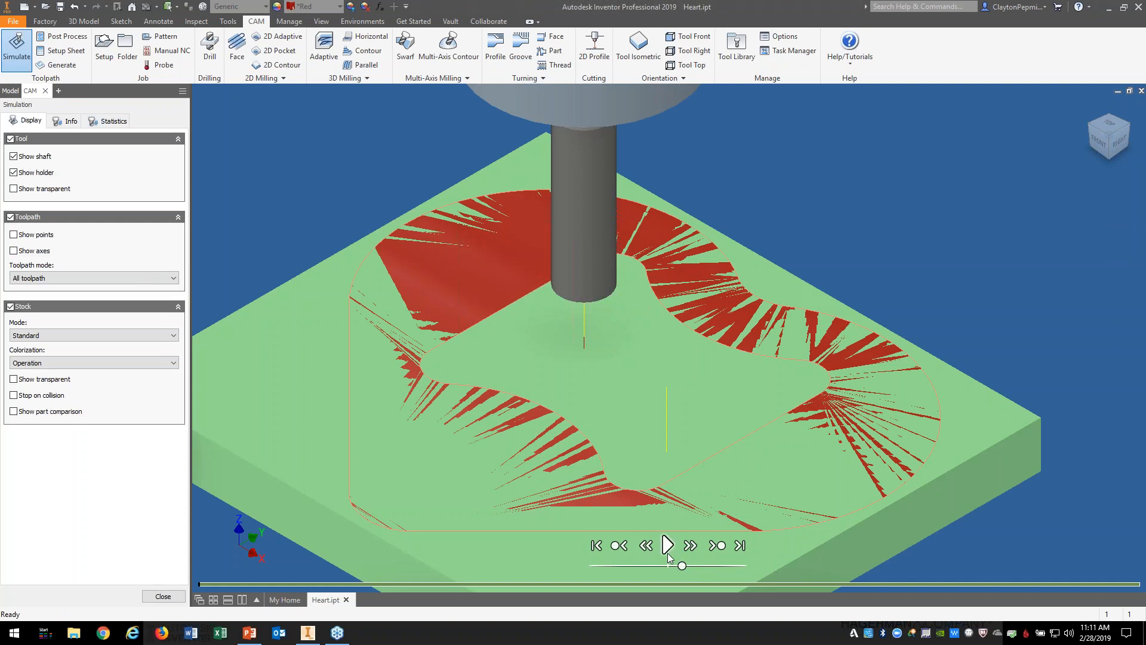
pyautogui.click(666, 549)
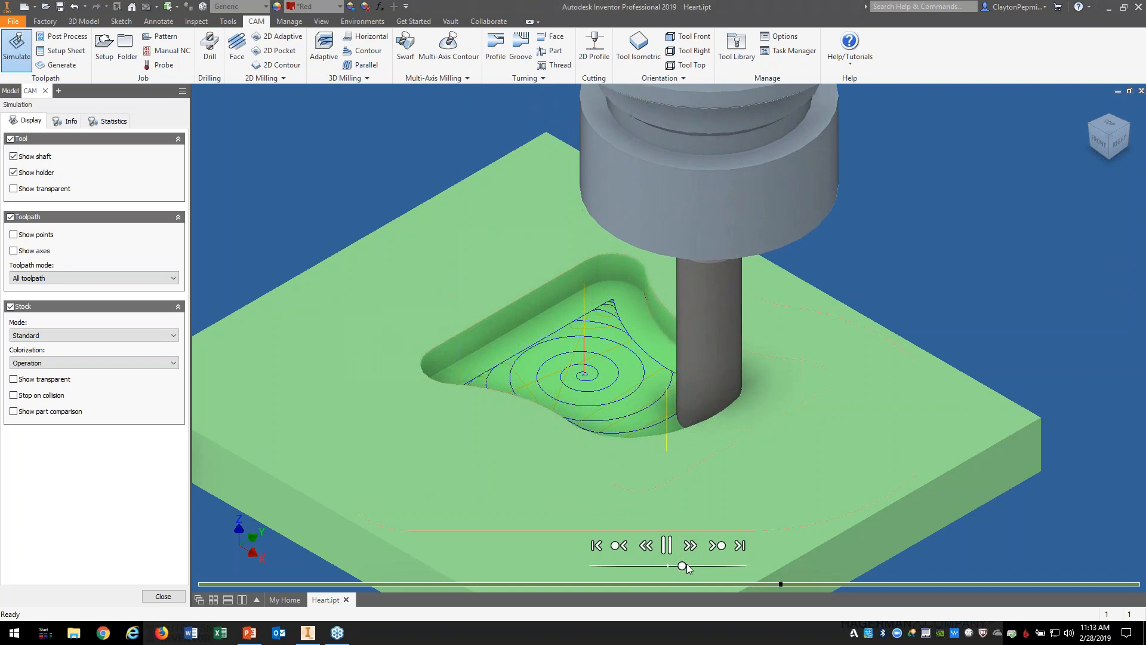
# Step: Speed playback up slightly, let the cut finish, and show the Statistics tab
pyautogui.moveTo(686, 565); pyautogui.dragTo(690, 565)
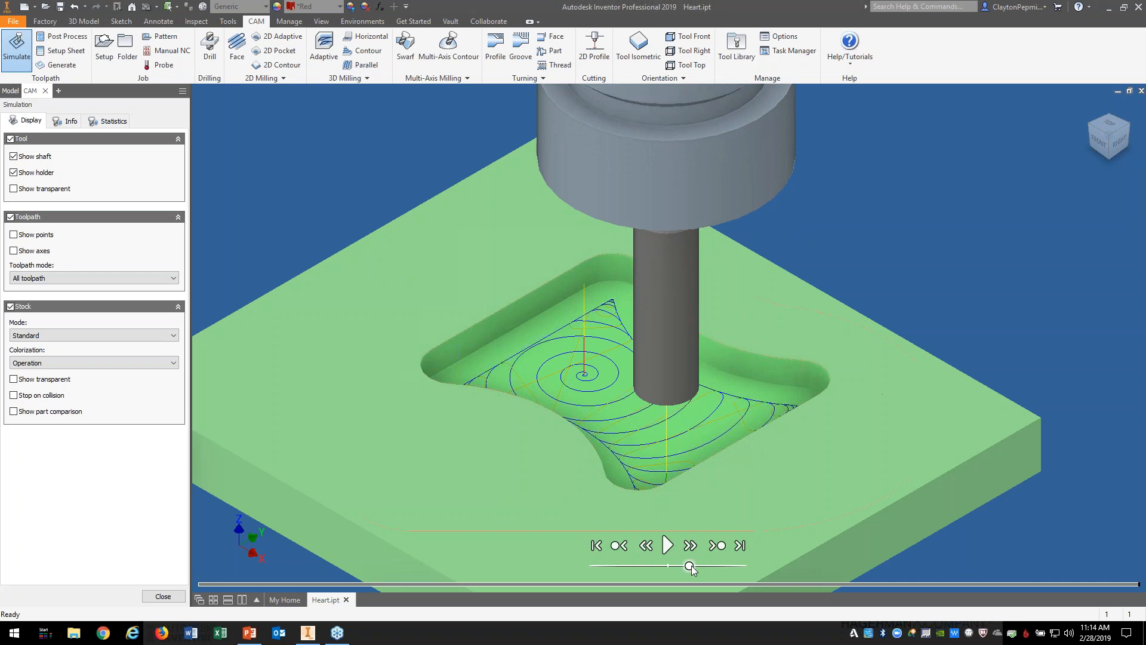
pyautogui.click(113, 121)
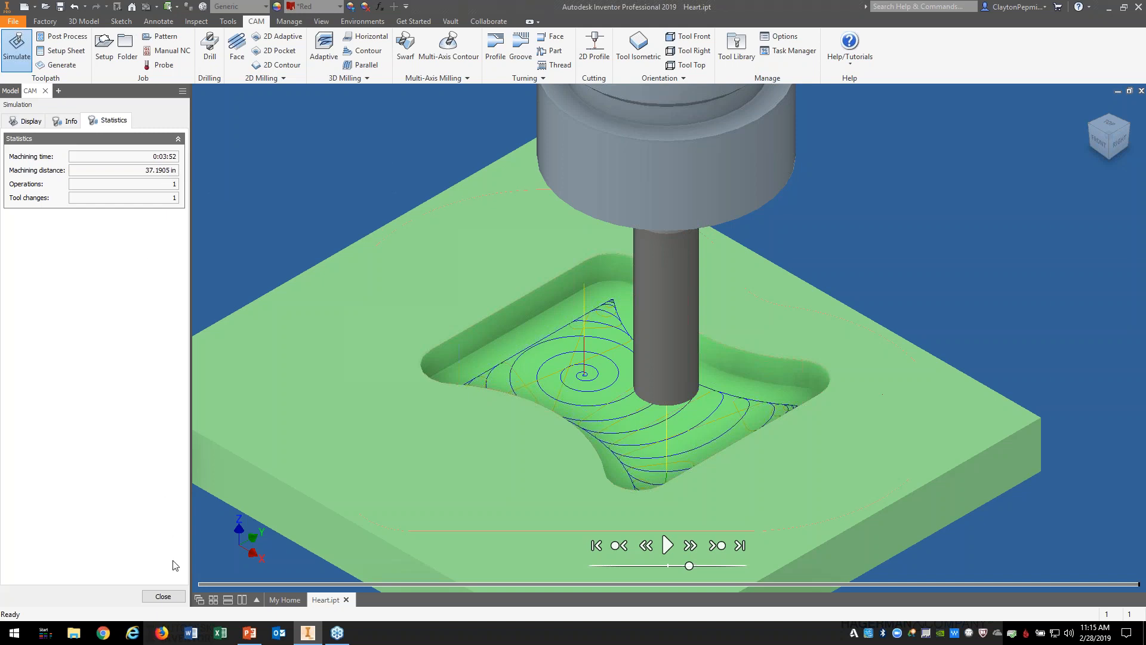
# Step: After reading 0:03:52 and 37.1905 in, close the simulation and open 2D Adaptive1's menu
pyautogui.click(162, 595)
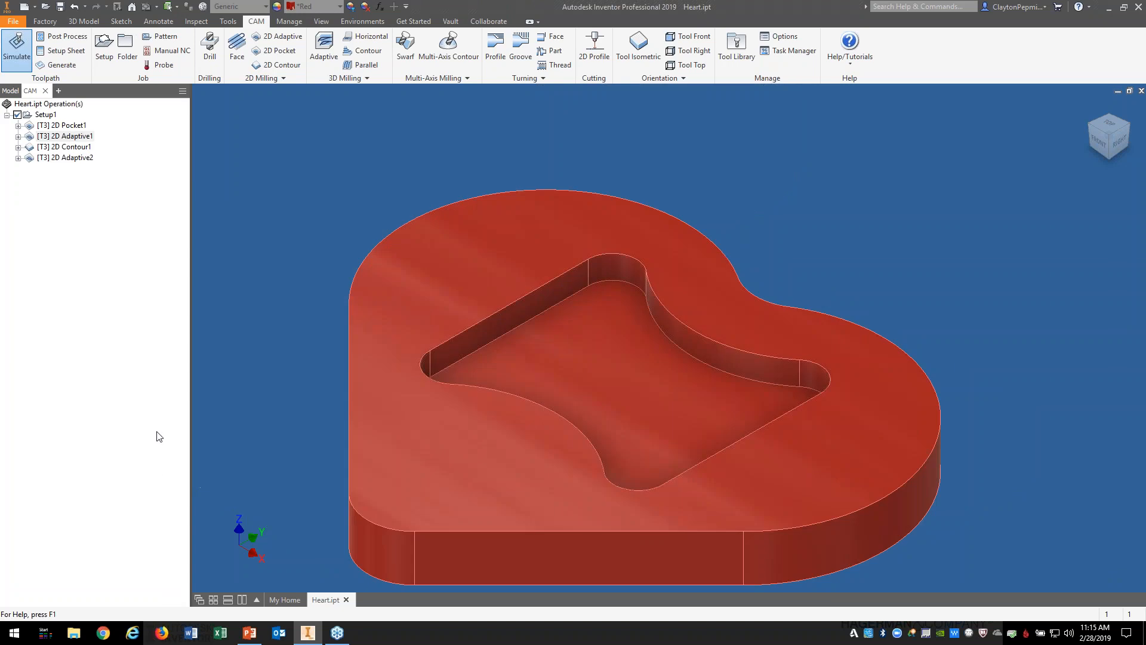
pyautogui.rightClick(67, 140)
# Step: Give 2D Adaptive1 the #3 Ø1/2" flat Fast Tool (22 in/min feedrates) and regenerate it
pyautogui.click(90, 148)
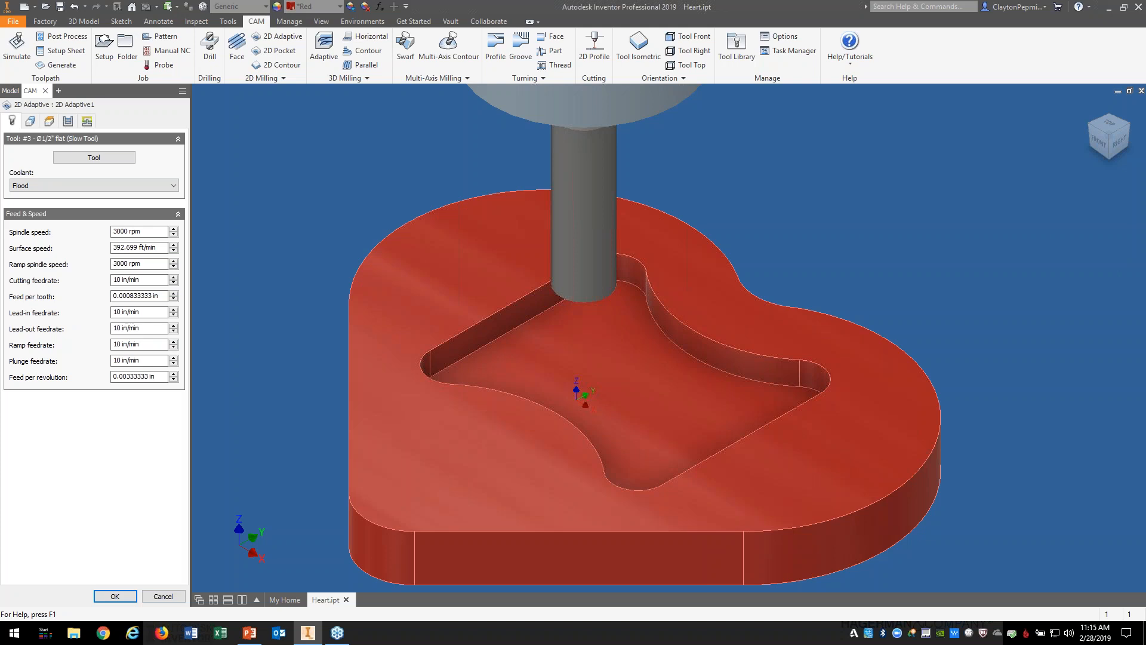
pyautogui.click(95, 159)
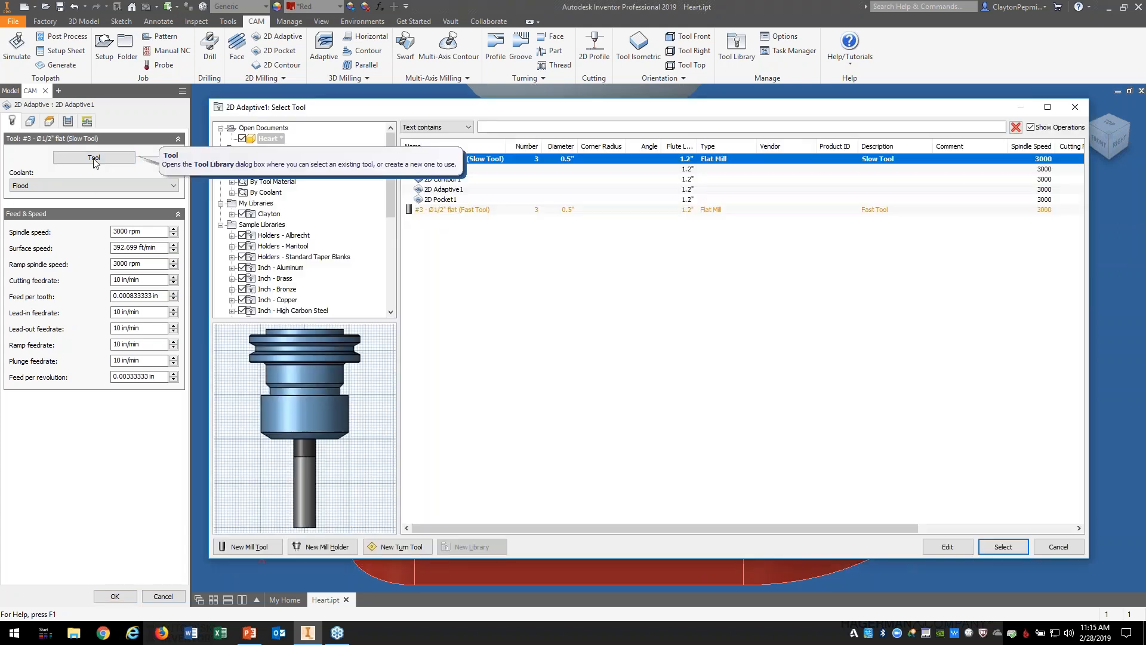
pyautogui.click(461, 210)
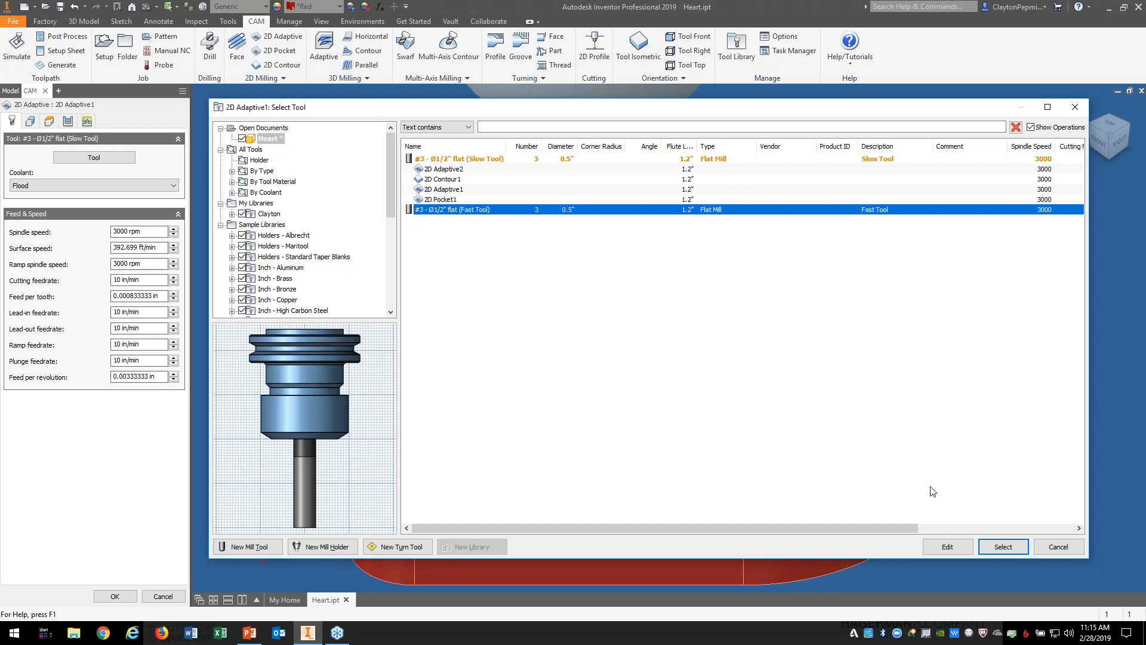
pyautogui.click(1002, 547)
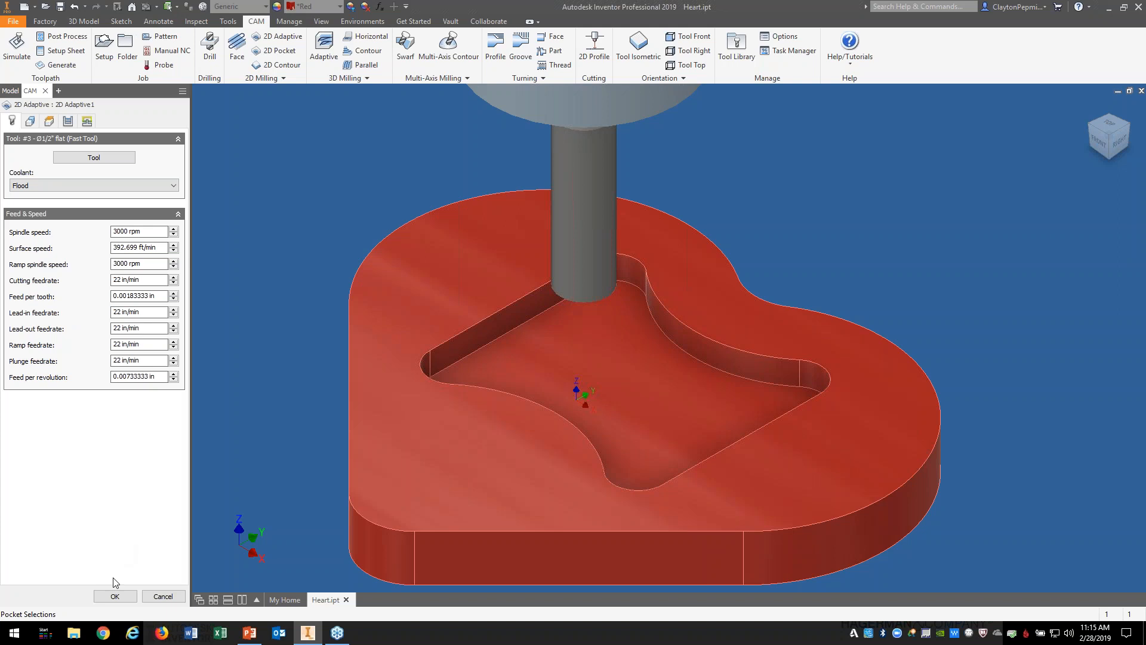
pyautogui.click(117, 599)
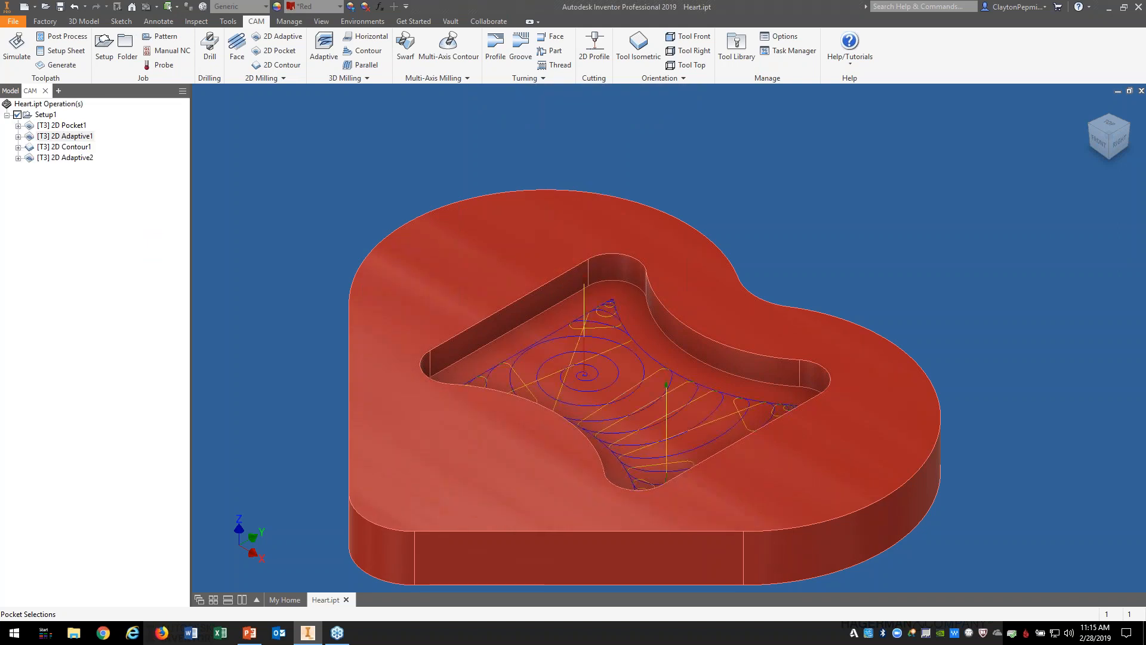
# Step: Simulate the fast-tool 2D Adaptive1 toolpath, read its 0:01:54 machining time, then return to PowerPoint
pyautogui.rightClick(81, 141)
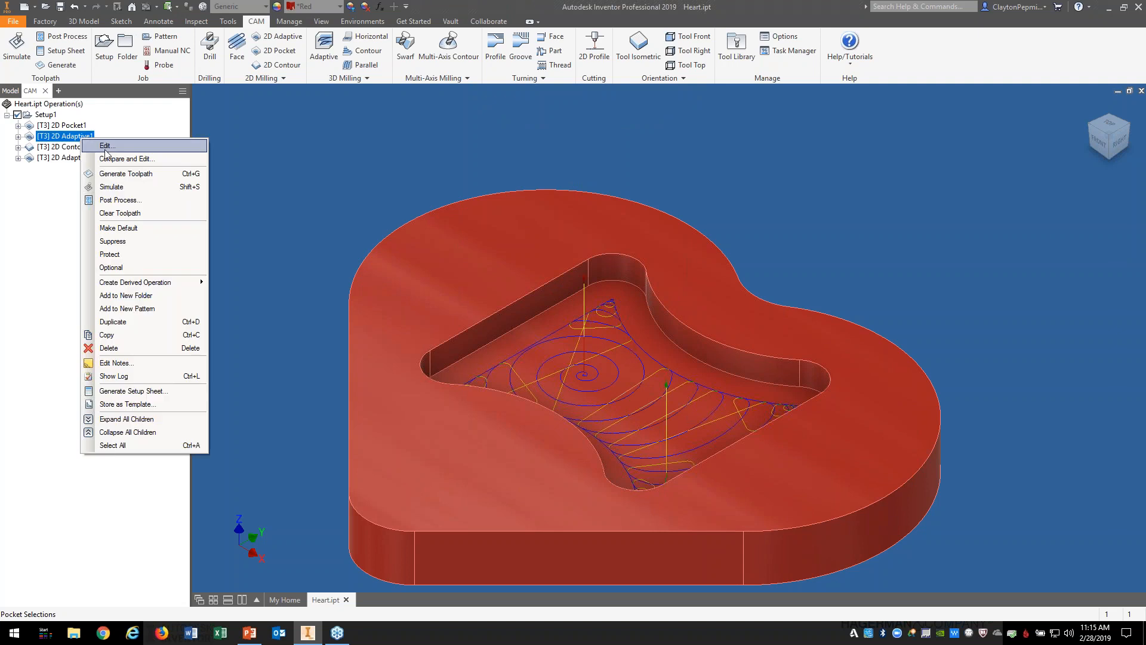
pyautogui.click(129, 186)
pyautogui.click(667, 546)
pyautogui.moveTo(709, 566)
pyautogui.mouseDown()
pyautogui.moveTo(751, 568)
pyautogui.moveTo(710, 567)
pyautogui.mouseUp()
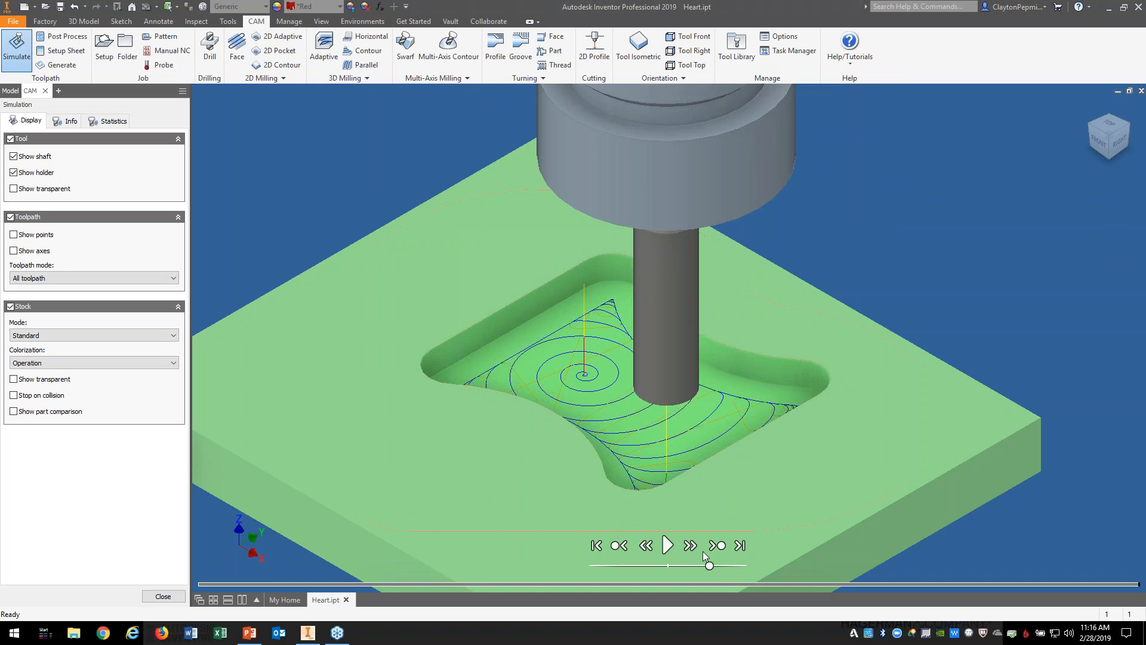
pyautogui.click(113, 123)
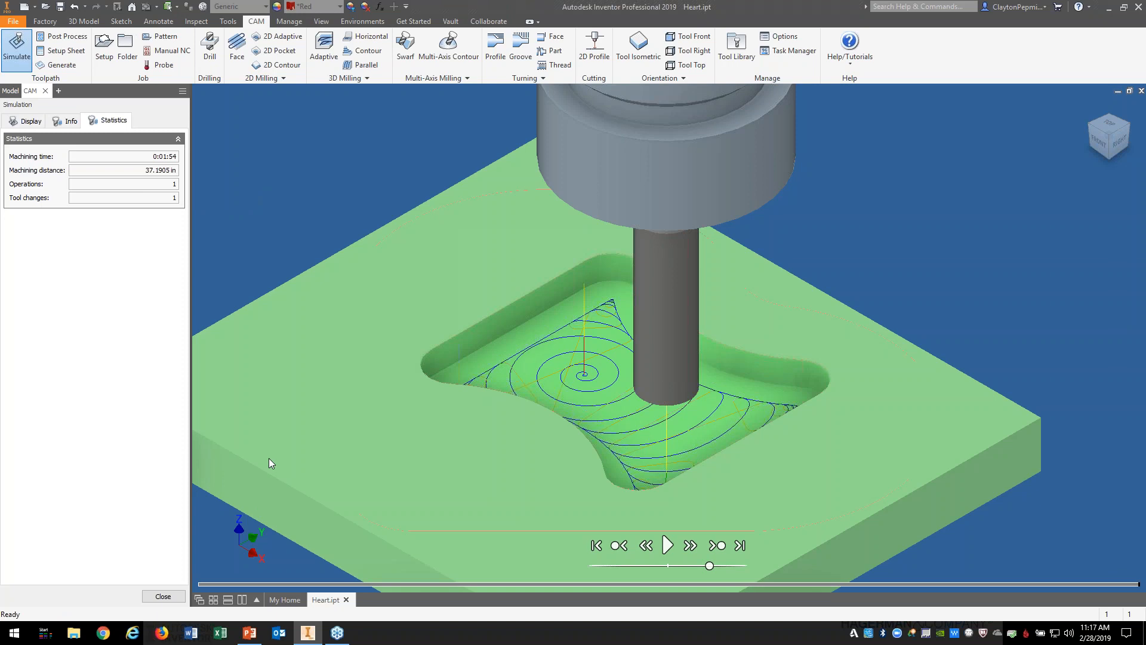
pyautogui.hotkey('alt', 'Tab')
pyautogui.hotkey('alt', 'Tab')
pyautogui.hotkey('alt', 'Tab')
pyautogui.hotkey('alt', 'Tab')
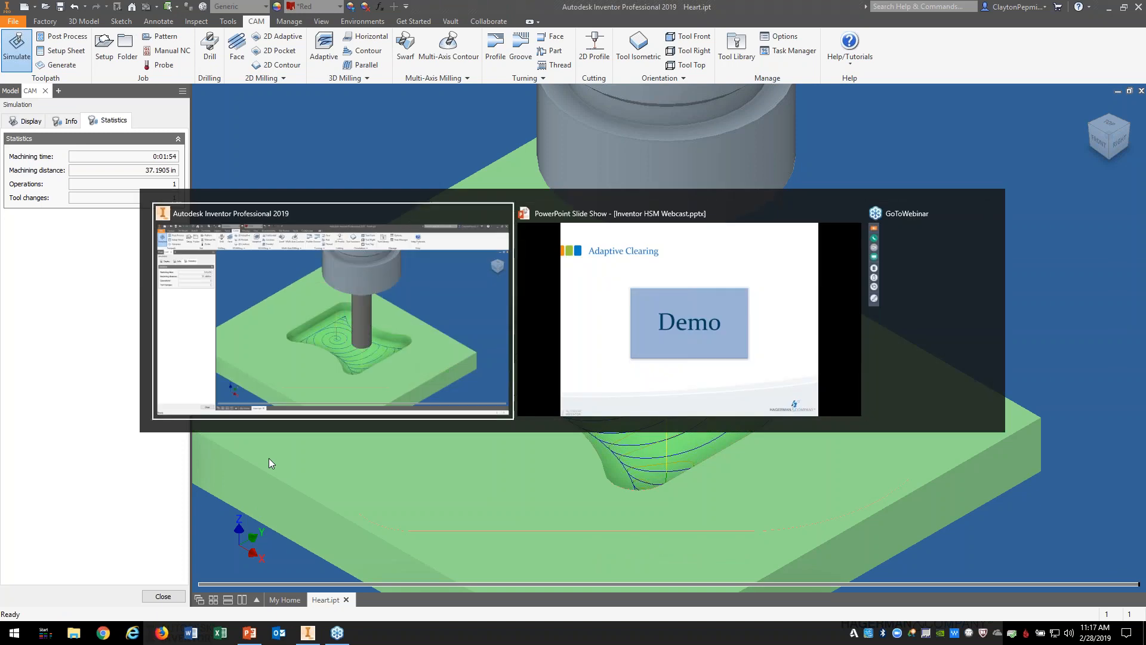
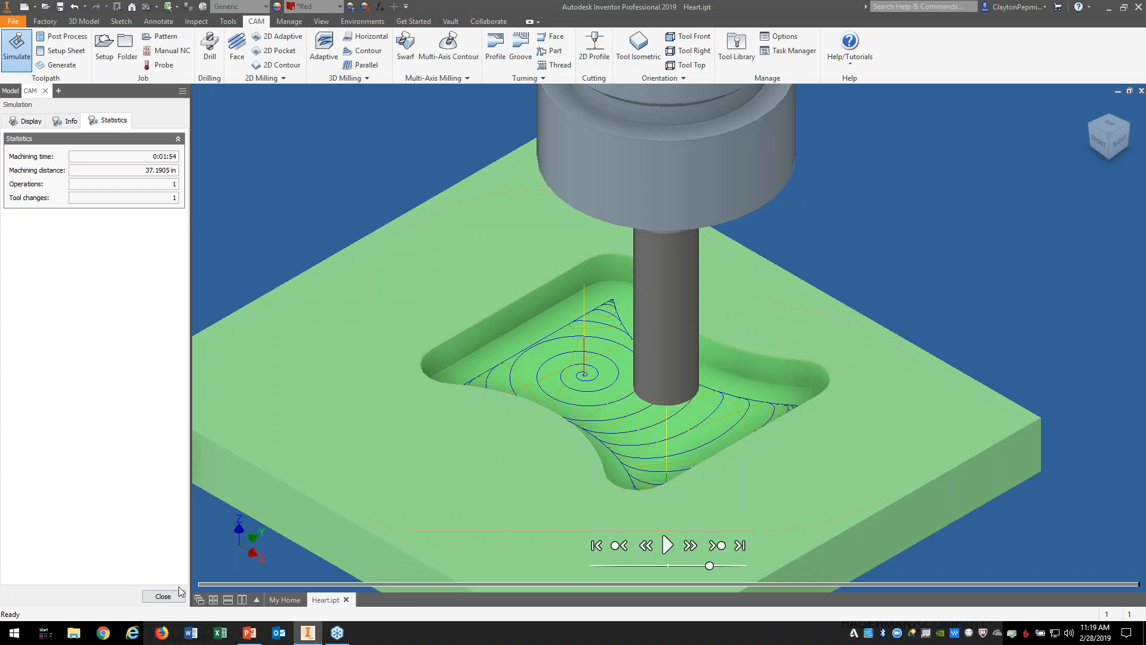
# Step: Close the toolpath simulation to return to the CAM browser with four operations under Setup1
pyautogui.click(163, 597)
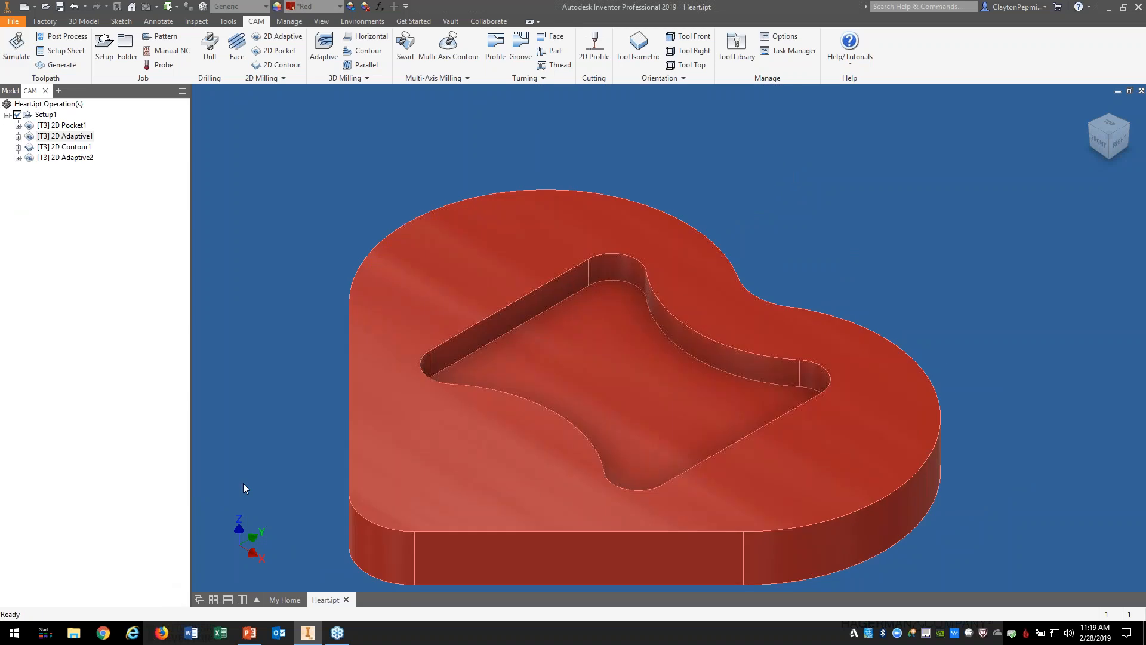
# Step: Check 2D Contour1's roughing passes (6 stepovers at 0.25 in) and regenerate its toolpath
pyautogui.scroll(-3, 260, 455)
pyautogui.moveTo(271, 441); pyautogui.dragTo(368, 360, button='middle')
pyautogui.scroll(-3, 368, 360)
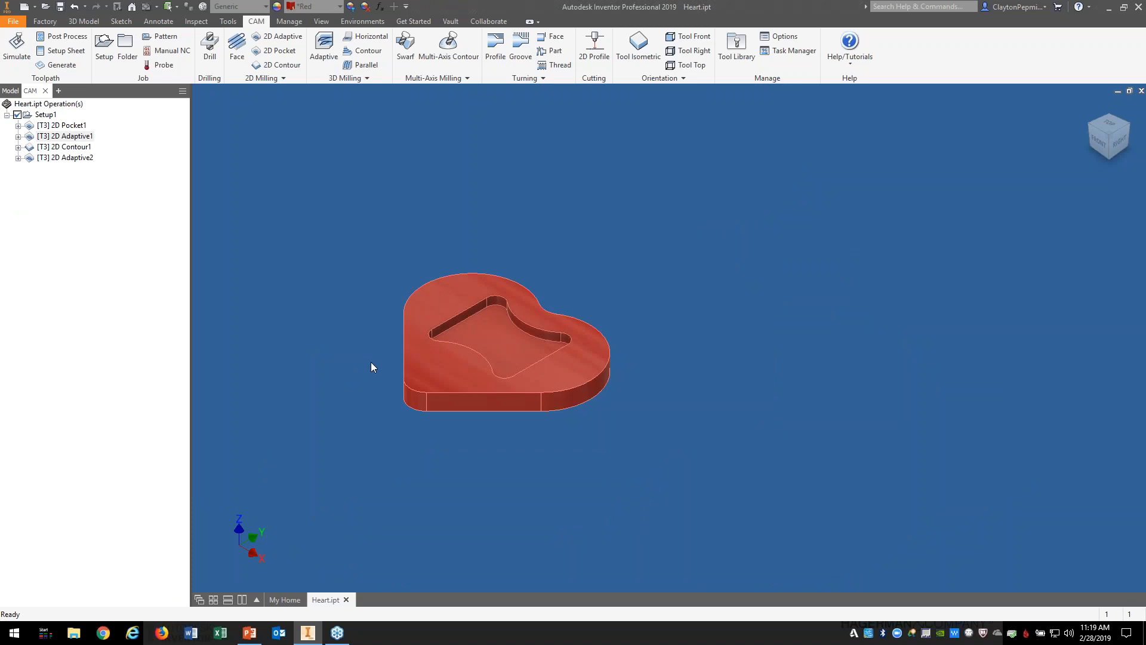
pyautogui.scroll(4, 301, 331)
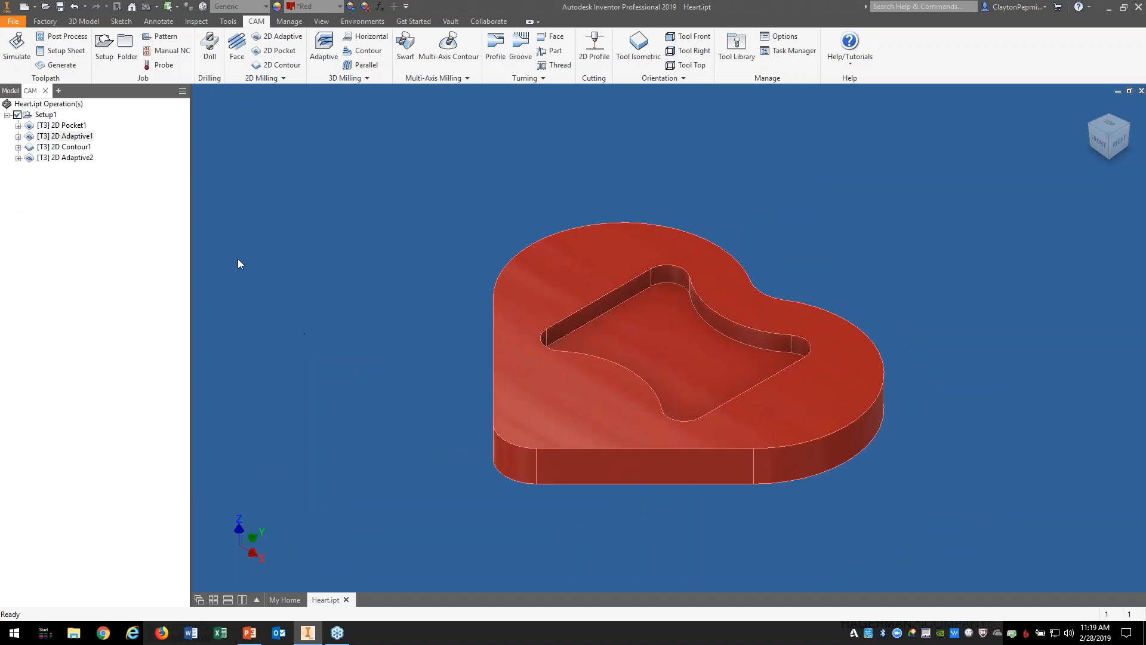
pyautogui.click(66, 146)
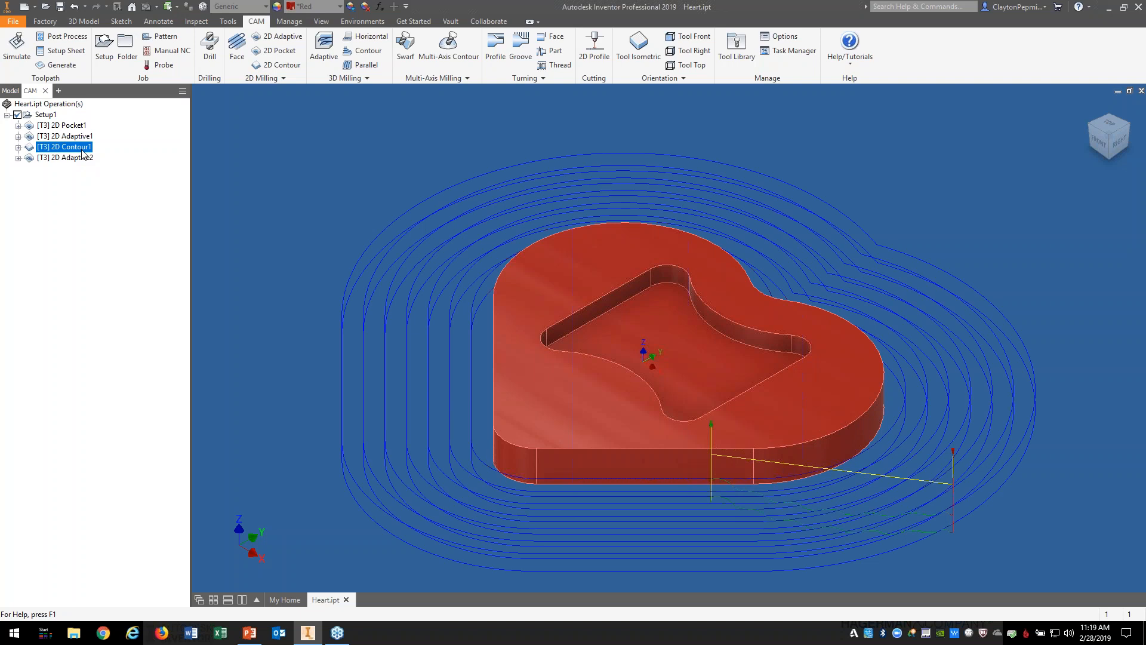
pyautogui.rightClick(82, 153)
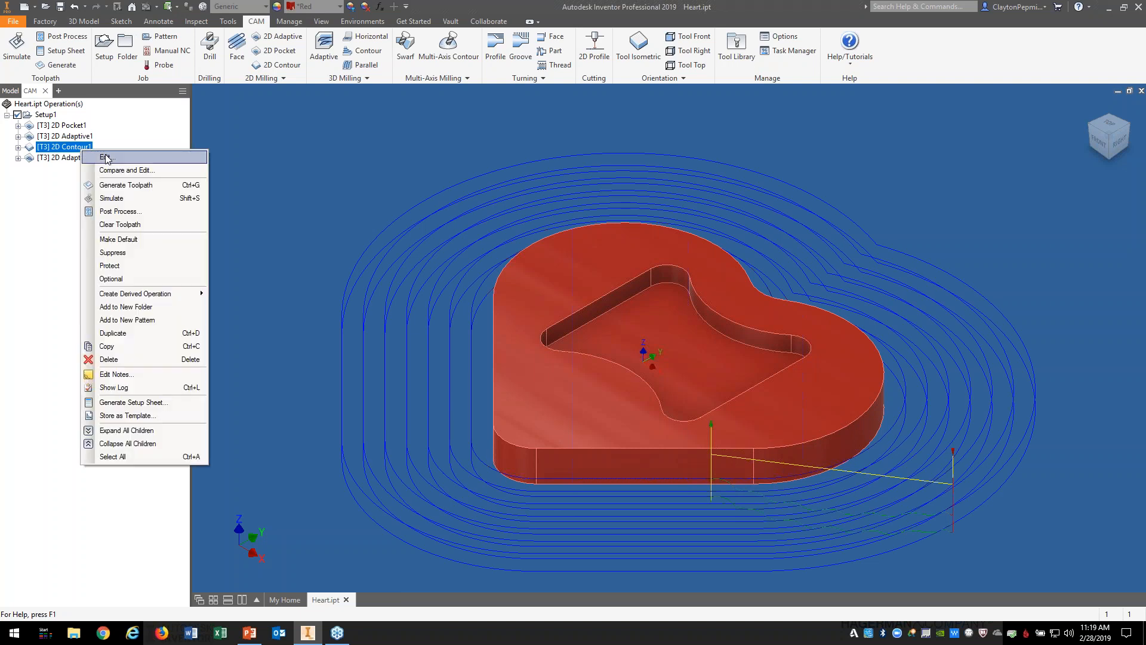
pyautogui.click(105, 157)
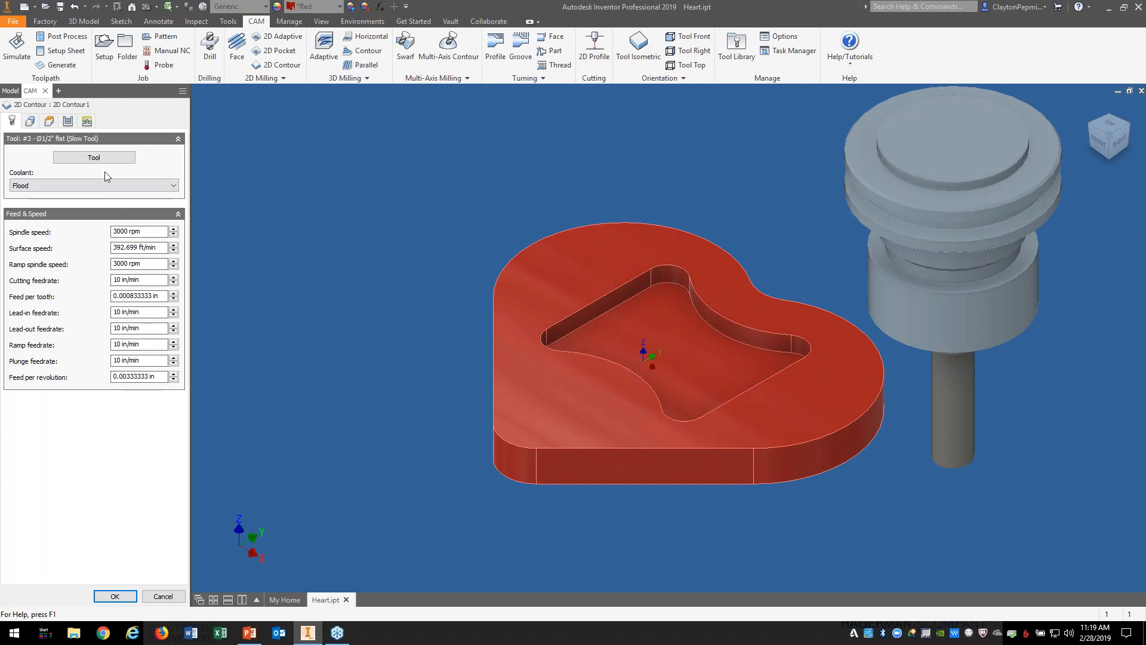
pyautogui.click(83, 123)
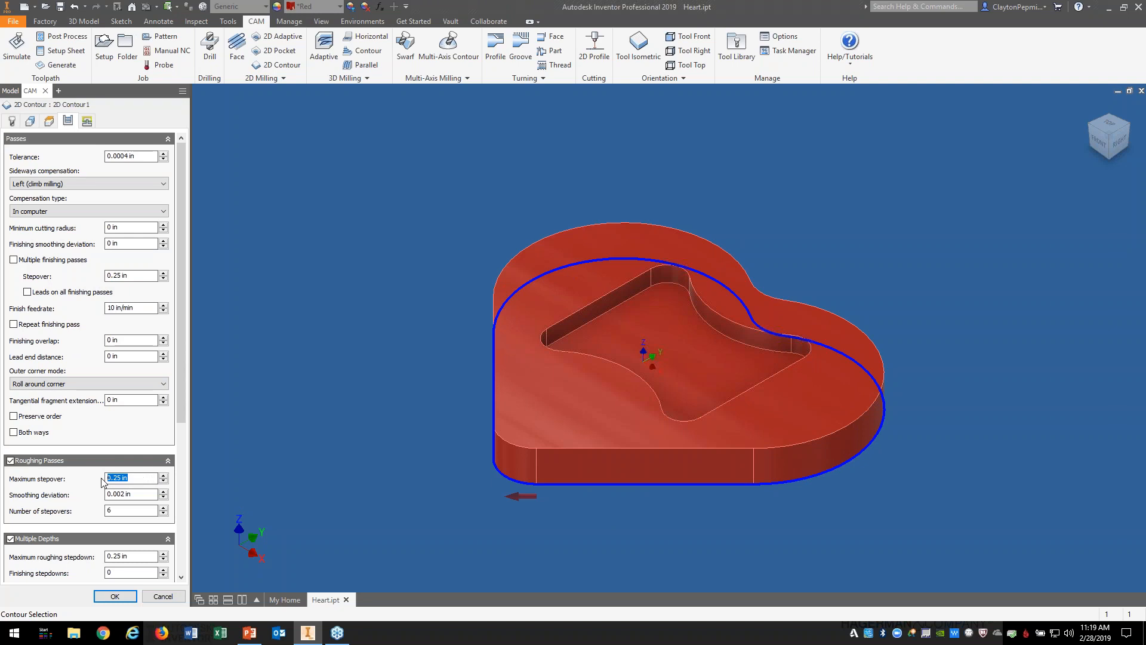
pyautogui.click(115, 596)
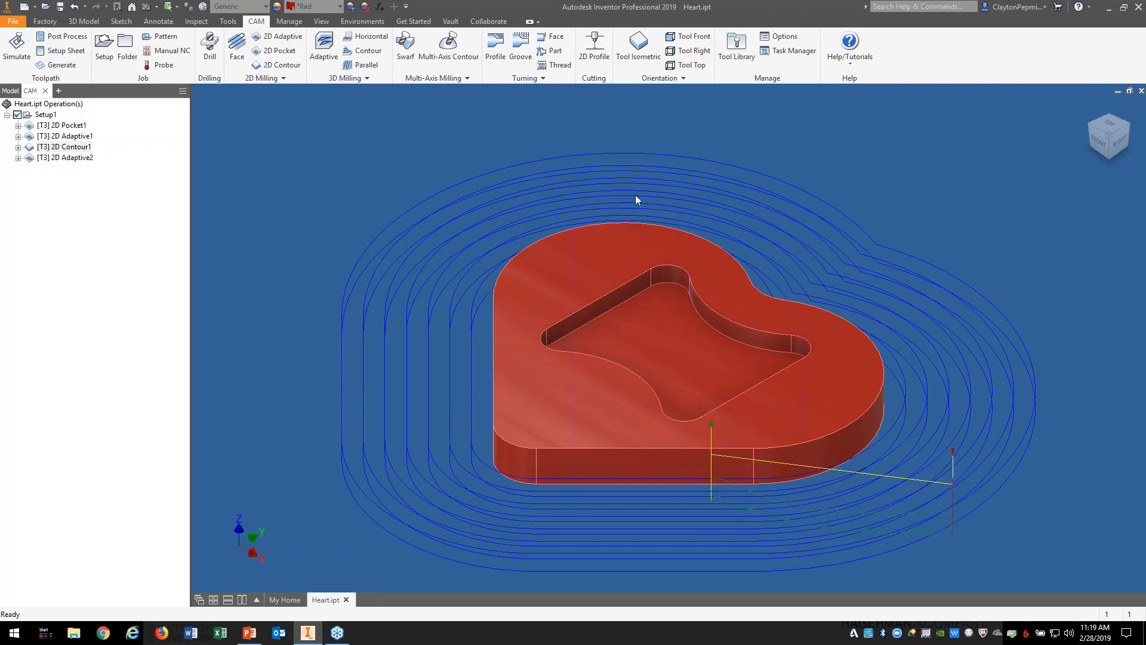
# Step: From the top view, start a simulation of the 2D Contour1 toolpath
pyautogui.click(1111, 123)
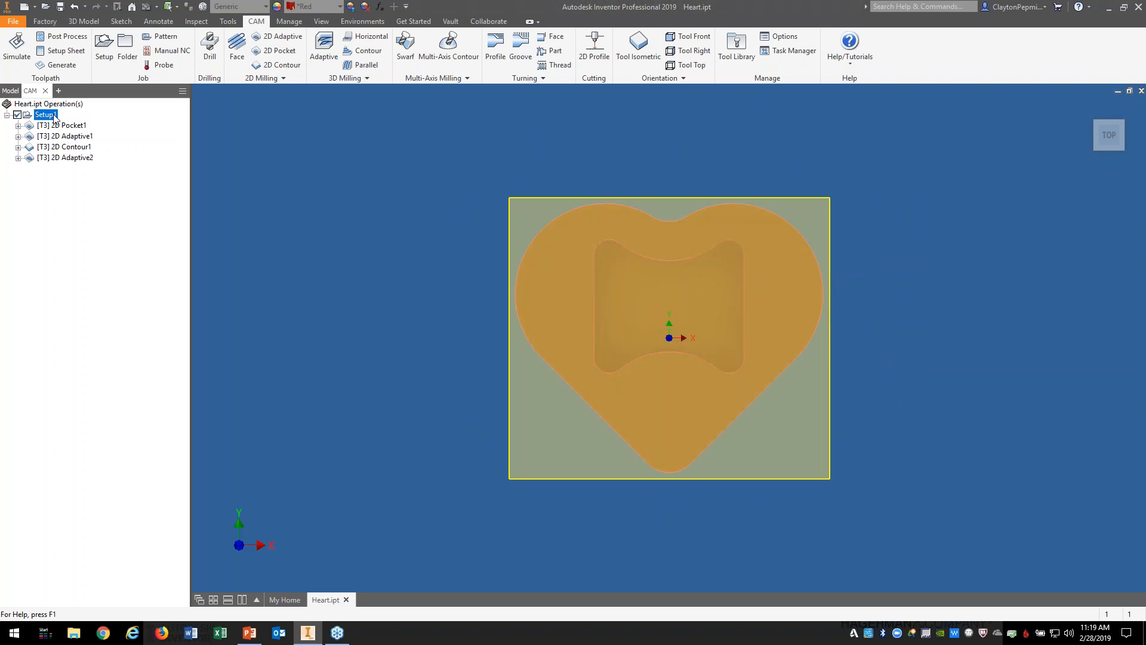
pyautogui.click(75, 148)
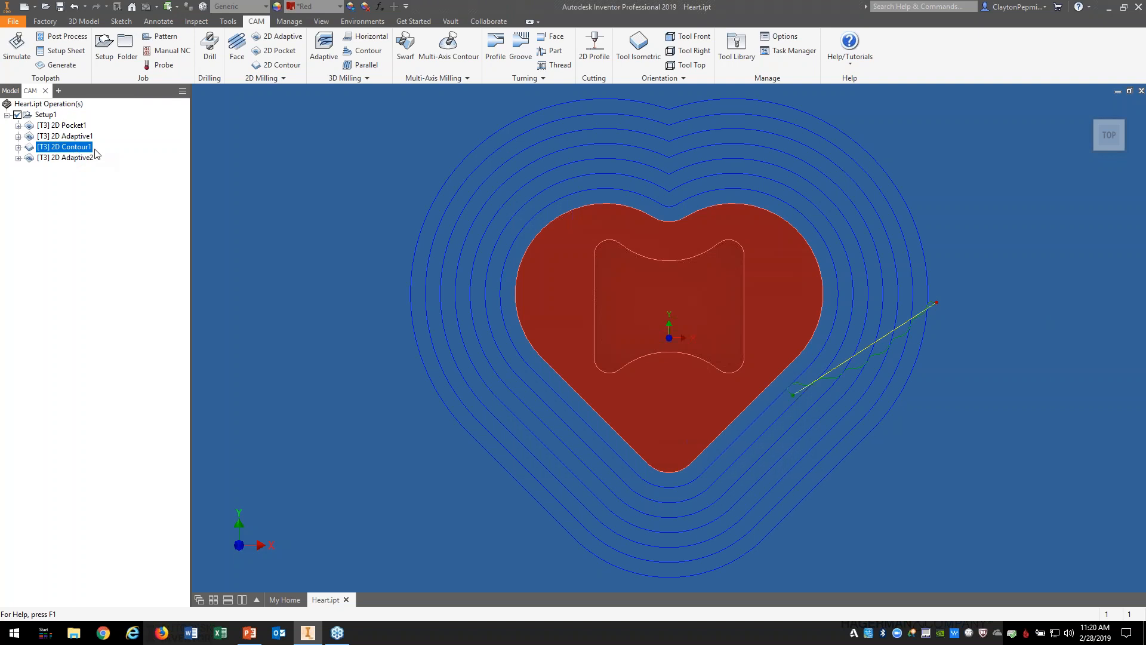
pyautogui.rightClick(81, 149)
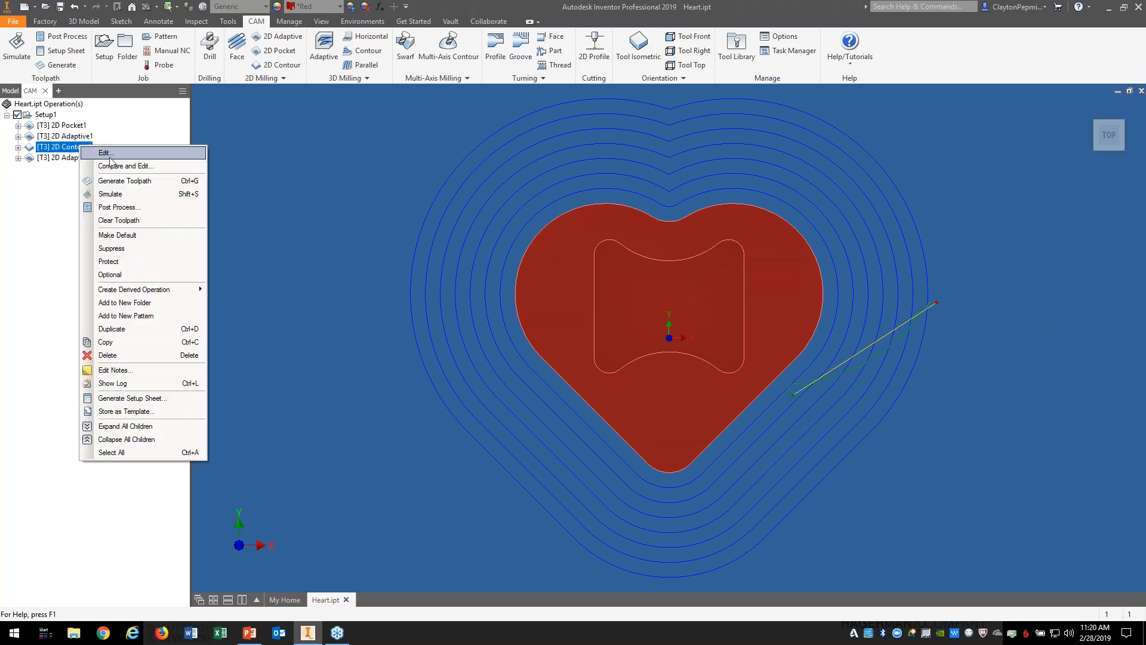
pyautogui.click(111, 194)
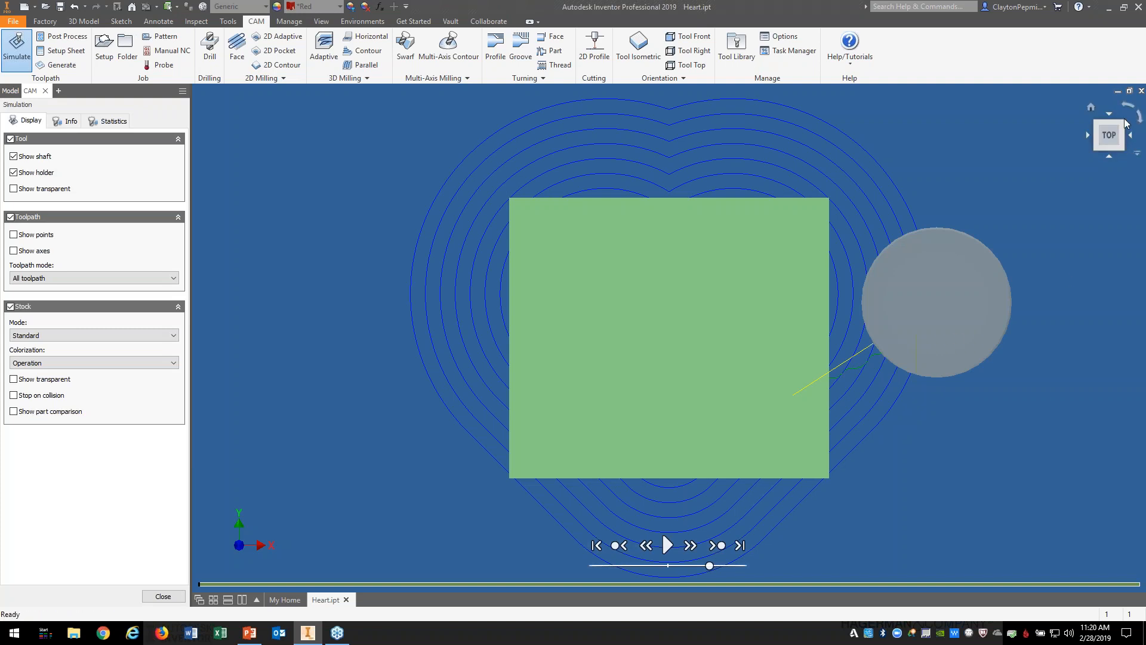
# Step: Play the 2D Contour1 simulation, watching from home, corner and back-left angles at adjusted speed
pyautogui.click(1092, 109)
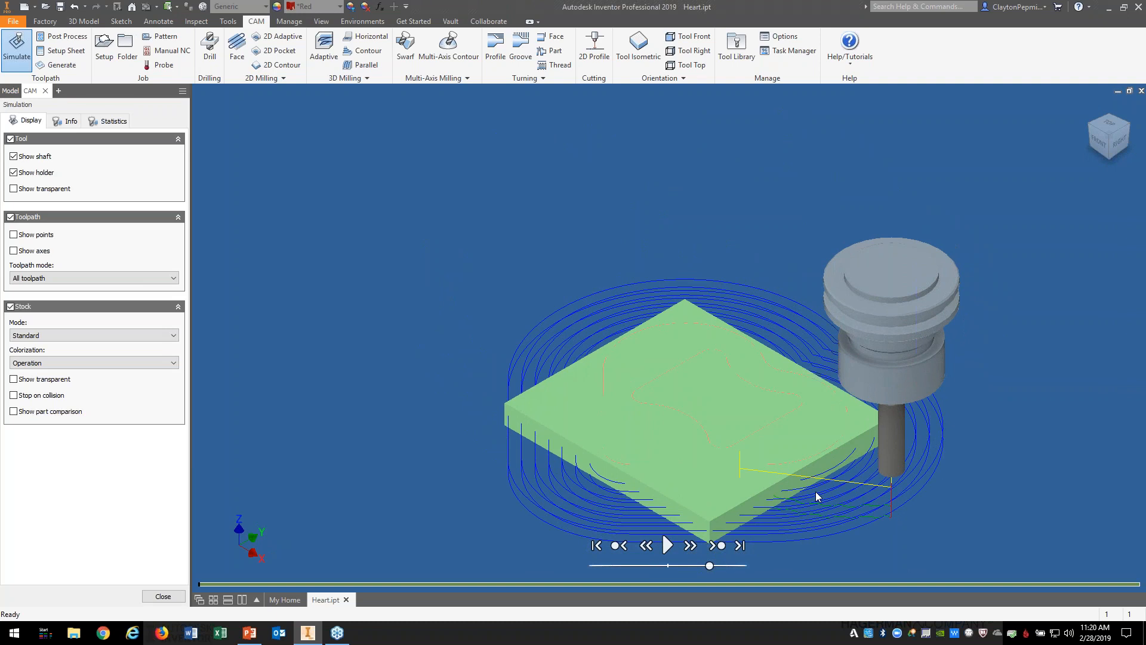
pyautogui.moveTo(709, 565); pyautogui.dragTo(703, 566)
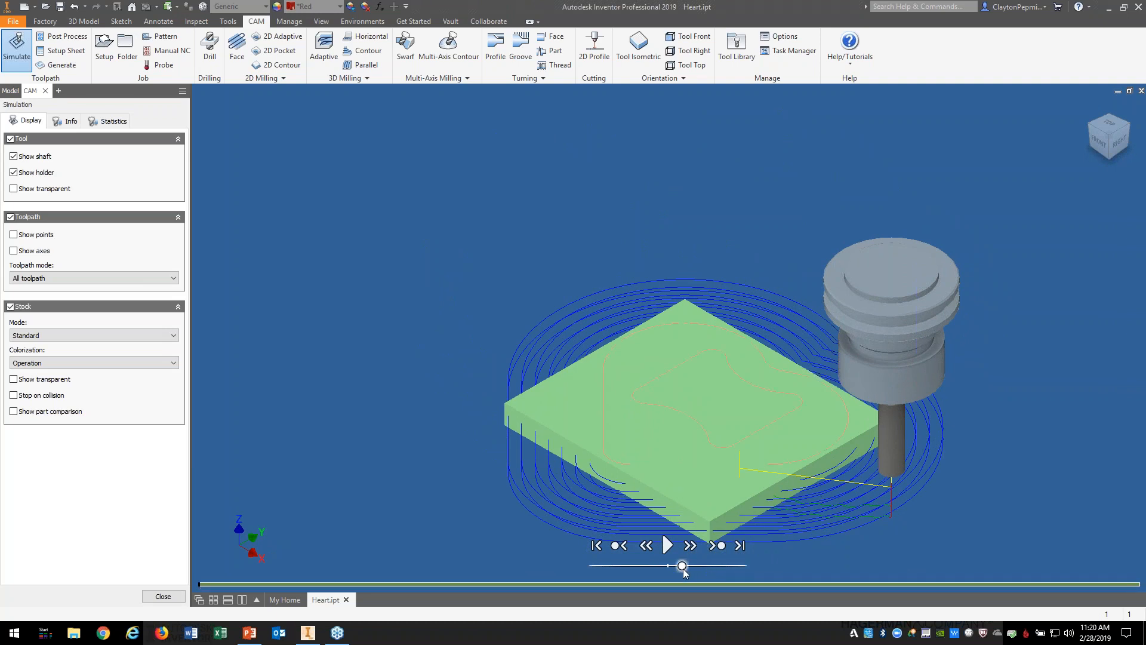
pyautogui.click(668, 546)
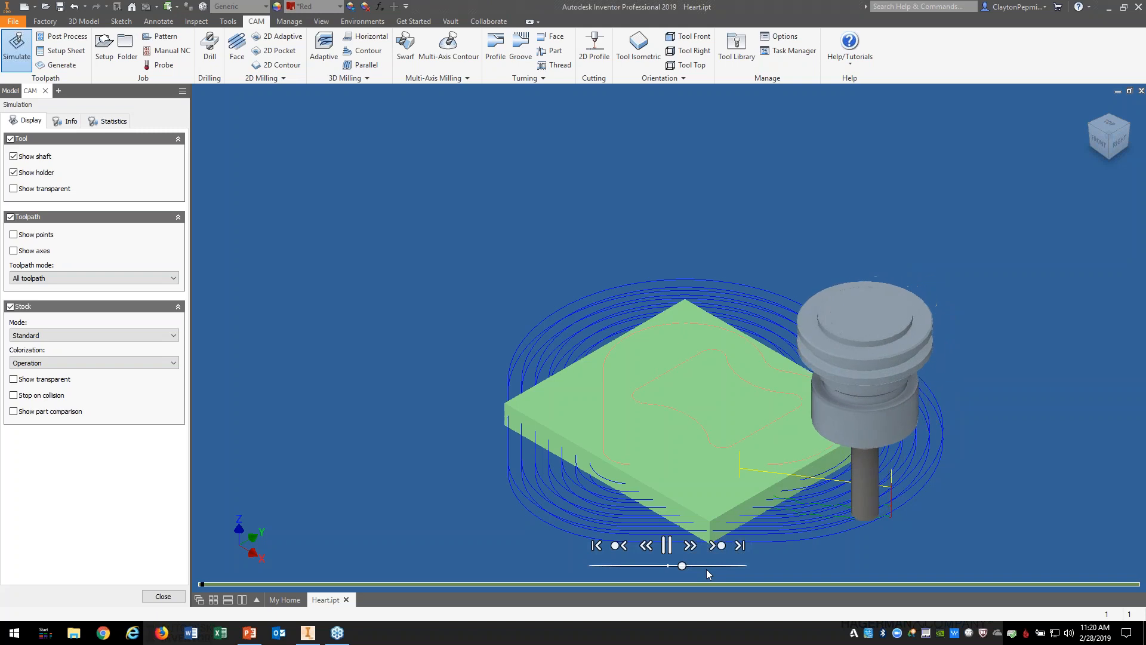
pyautogui.click(1089, 123)
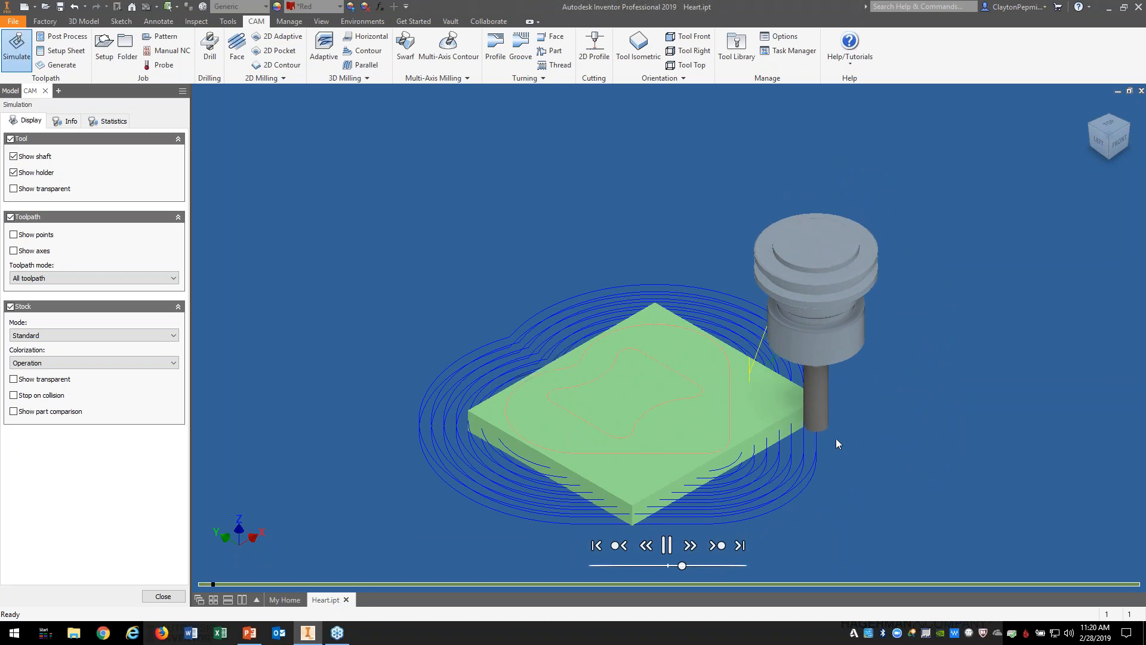
pyautogui.click(1087, 131)
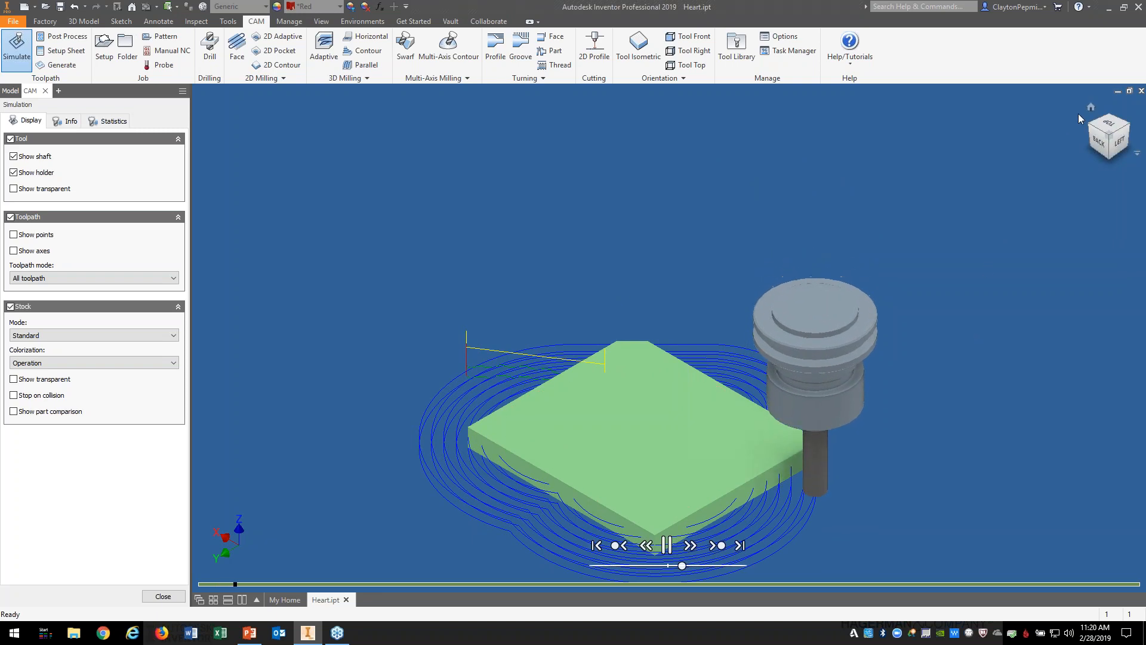
pyautogui.click(1091, 109)
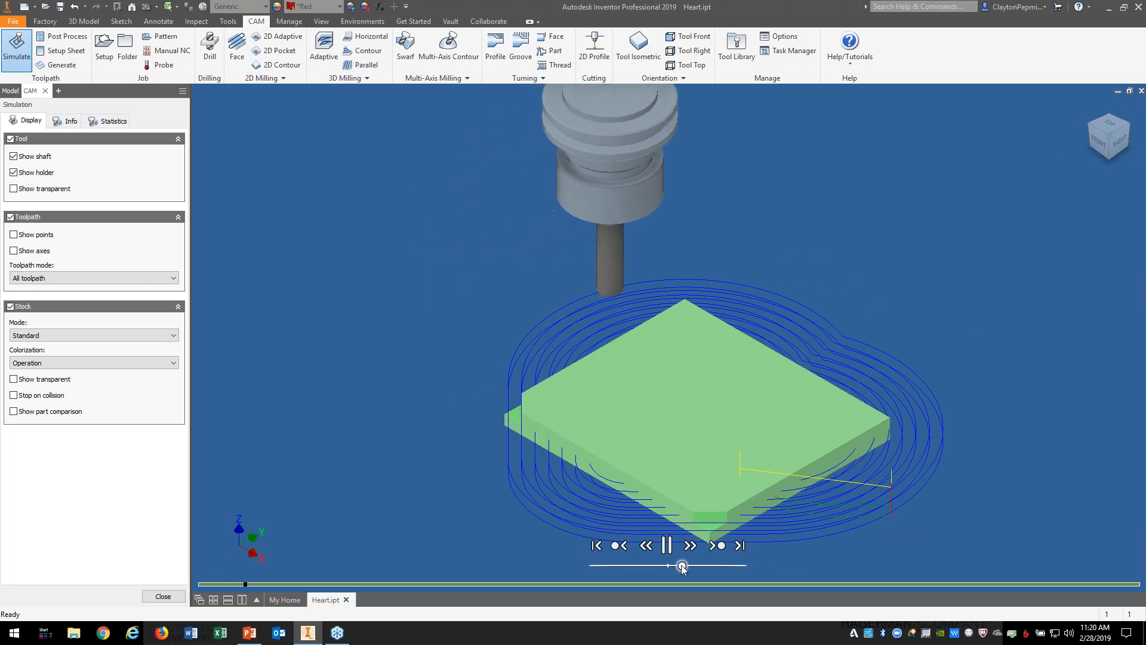
pyautogui.moveTo(682, 566)
pyautogui.mouseDown()
pyautogui.moveTo(705, 566)
pyautogui.moveTo(684, 566)
pyautogui.mouseUp()
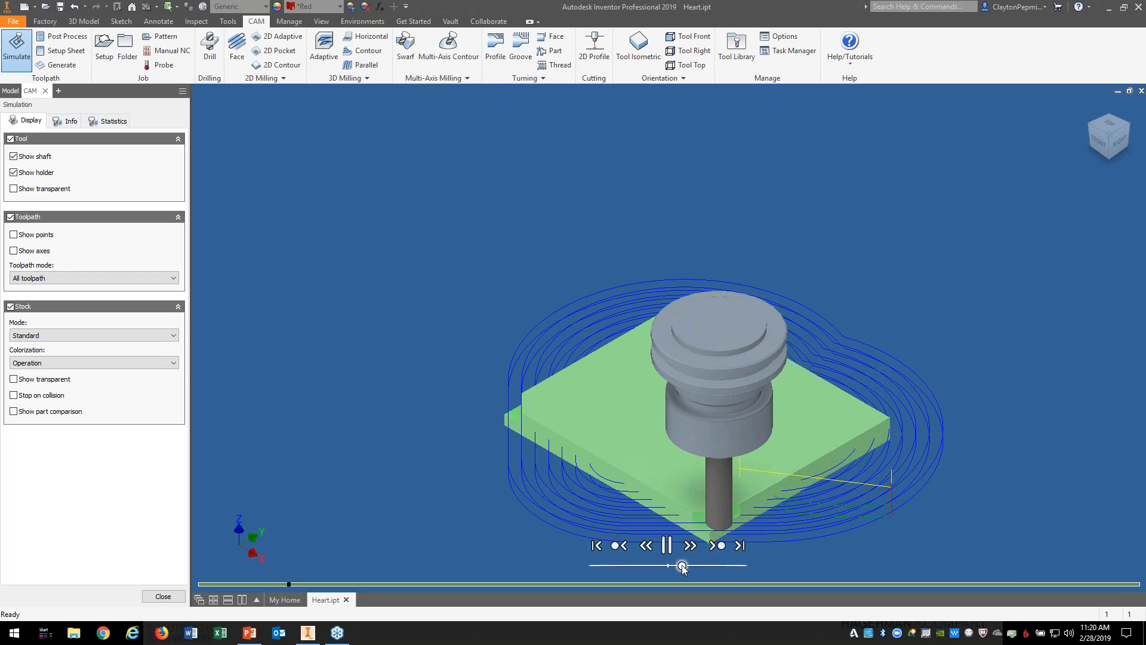
# Step: Run the contour simulation to 100%, read 0:30:58 and 310.742 in, then close it
pyautogui.moveTo(683, 566)
pyautogui.mouseDown()
pyautogui.moveTo(710, 565)
pyautogui.moveTo(680, 567)
pyautogui.moveTo(710, 566)
pyautogui.moveTo(696, 566)
pyautogui.mouseUp()
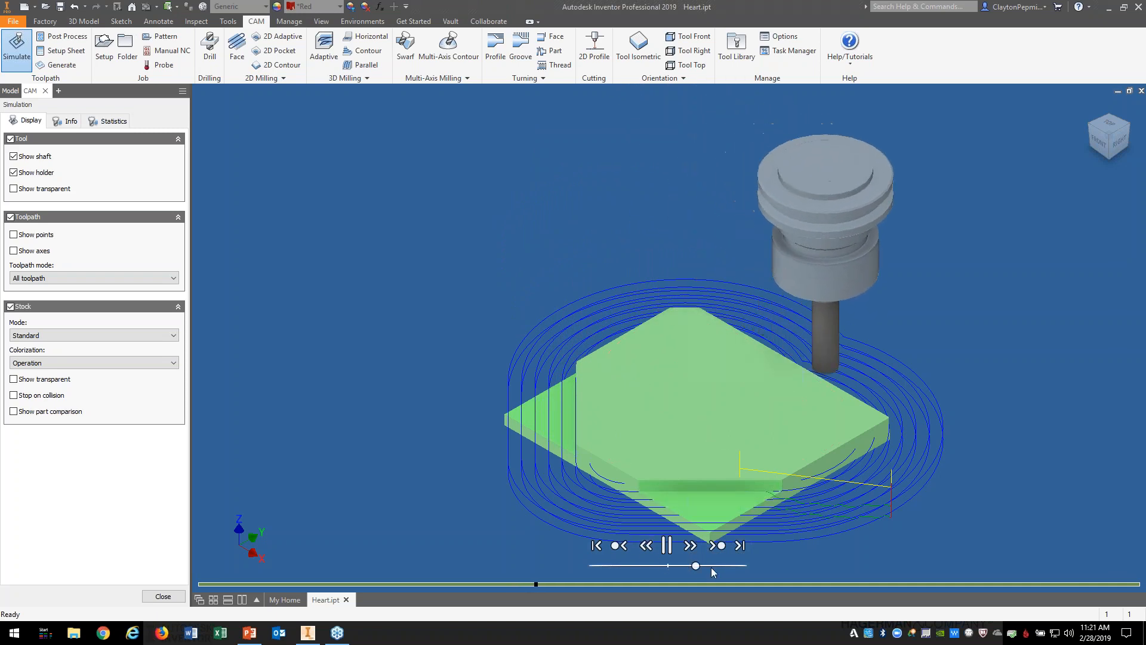
pyautogui.moveTo(692, 568)
pyautogui.mouseDown()
pyautogui.moveTo(678, 568)
pyautogui.moveTo(700, 567)
pyautogui.mouseUp()
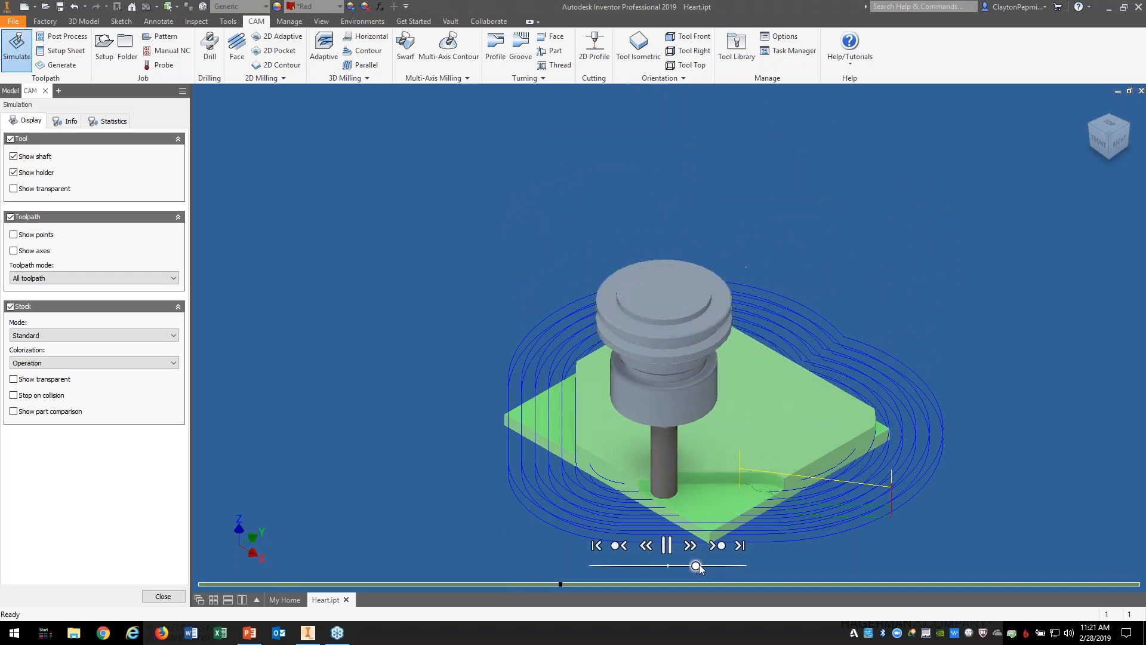
pyautogui.moveTo(699, 567); pyautogui.dragTo(691, 567)
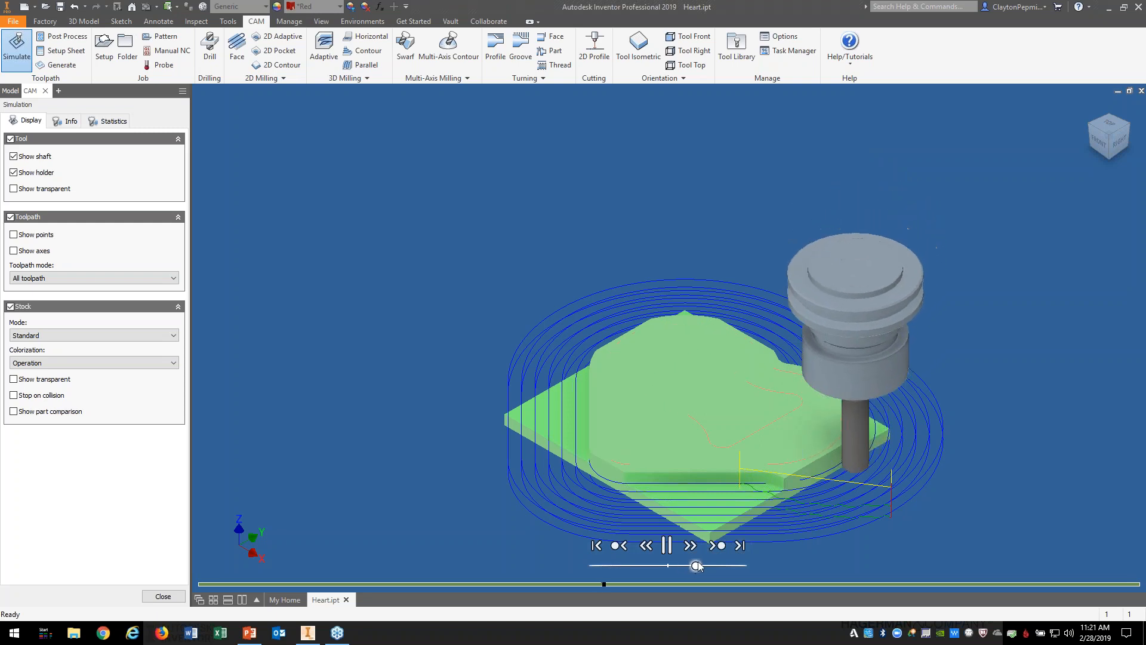
pyautogui.moveTo(689, 566); pyautogui.dragTo(699, 567)
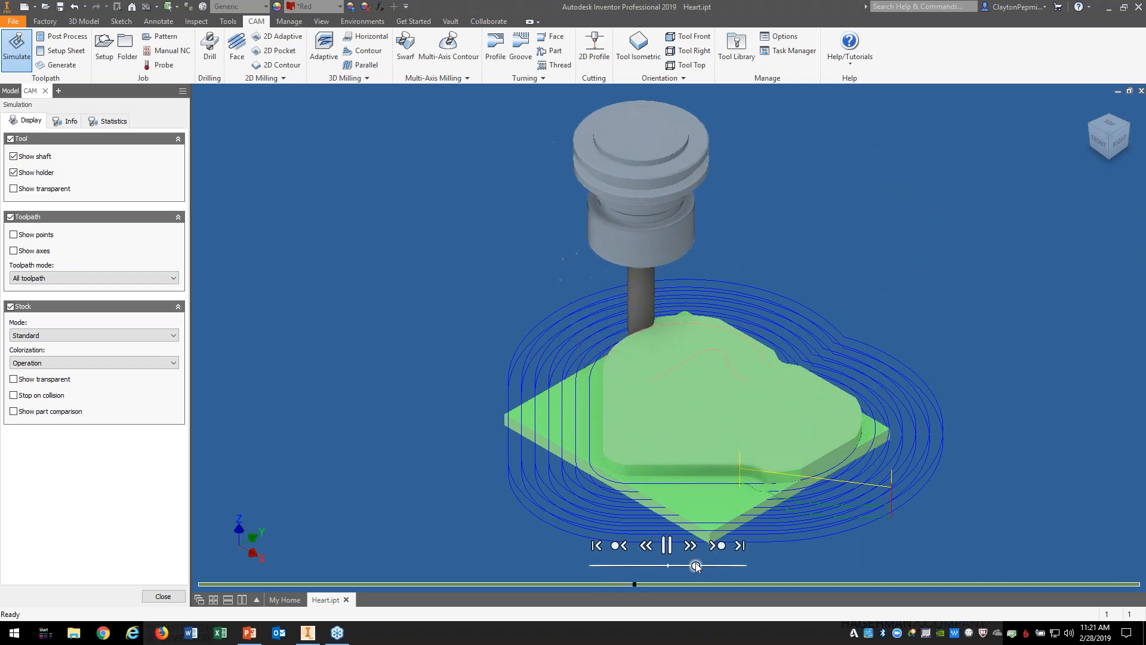
pyautogui.moveTo(699, 567); pyautogui.dragTo(697, 566)
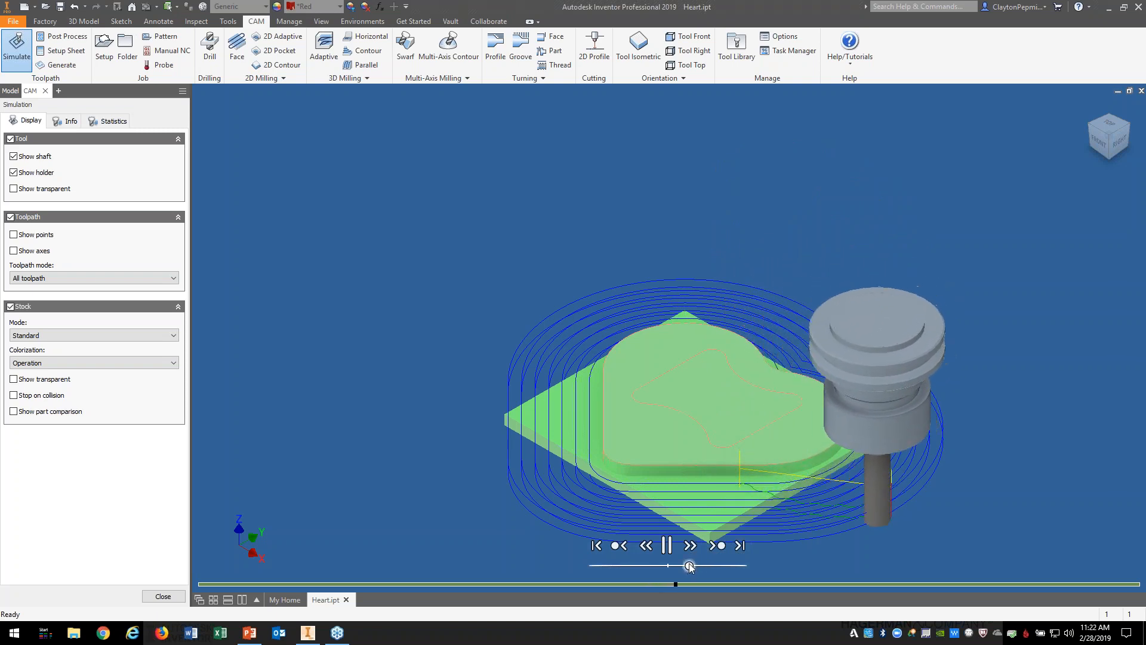
pyautogui.moveTo(690, 567); pyautogui.dragTo(724, 565)
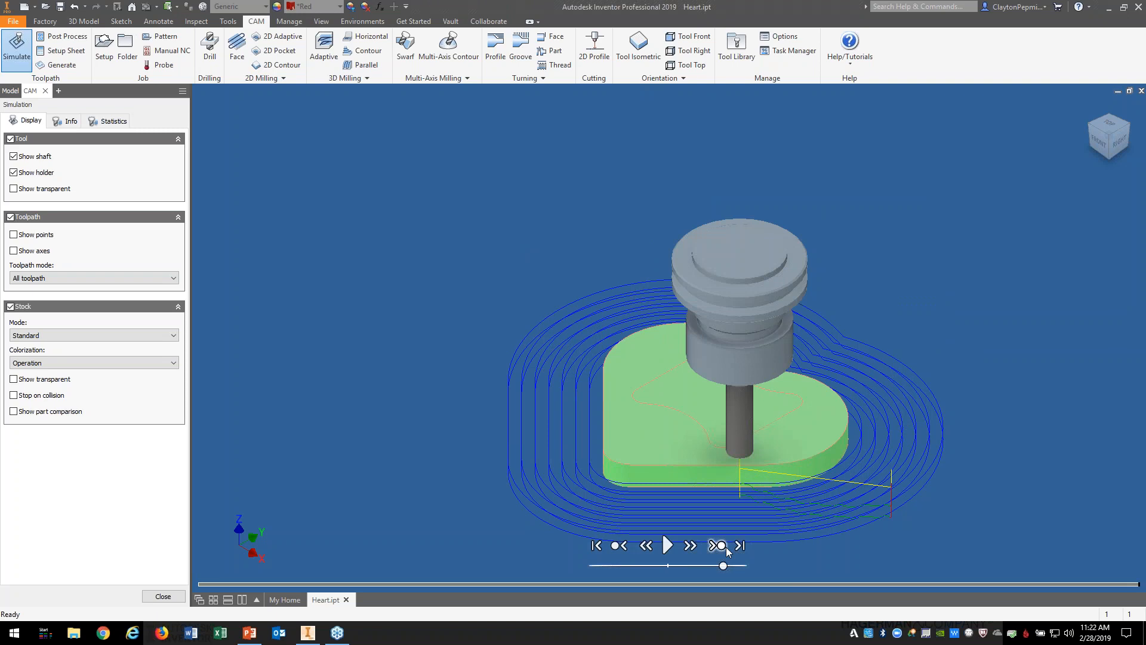
pyautogui.click(119, 123)
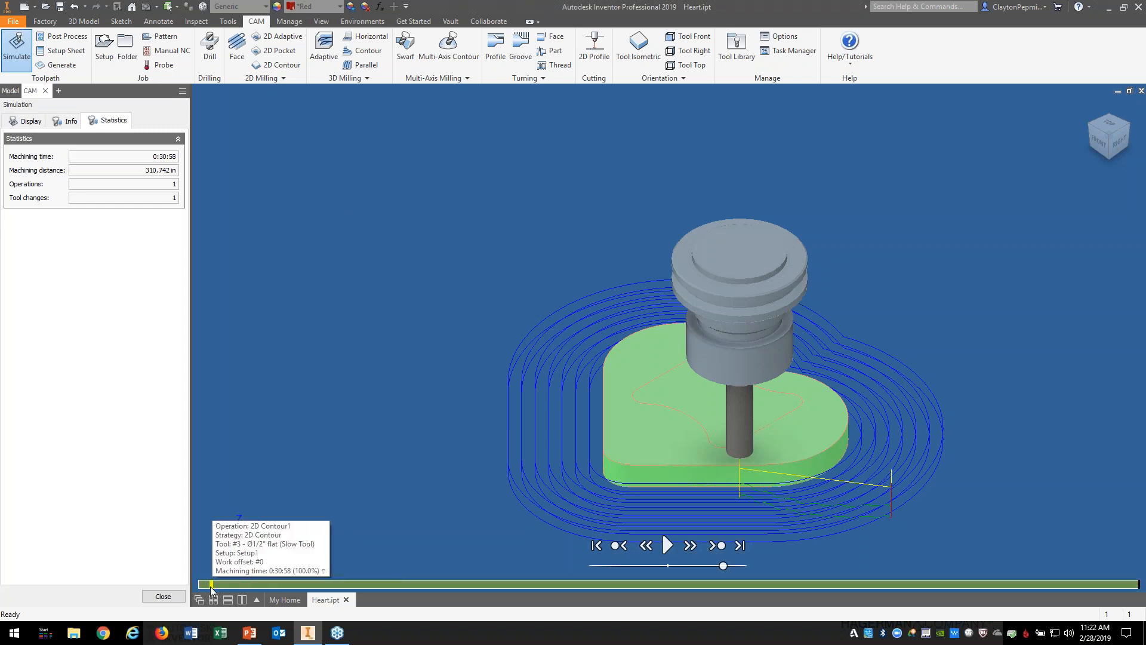
pyautogui.click(163, 596)
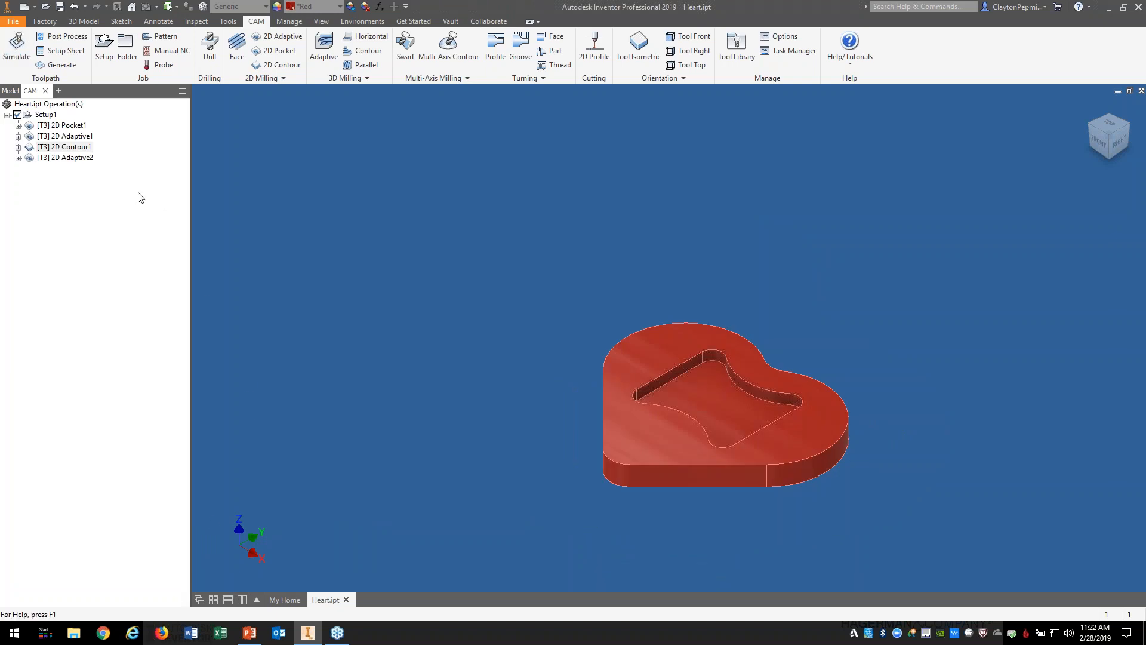
# Step: Review 2D Adaptive2's tool and 0.25 in load/stepdown passes, then generate its toolpath
pyautogui.rightClick(80, 160)
pyautogui.click(105, 169)
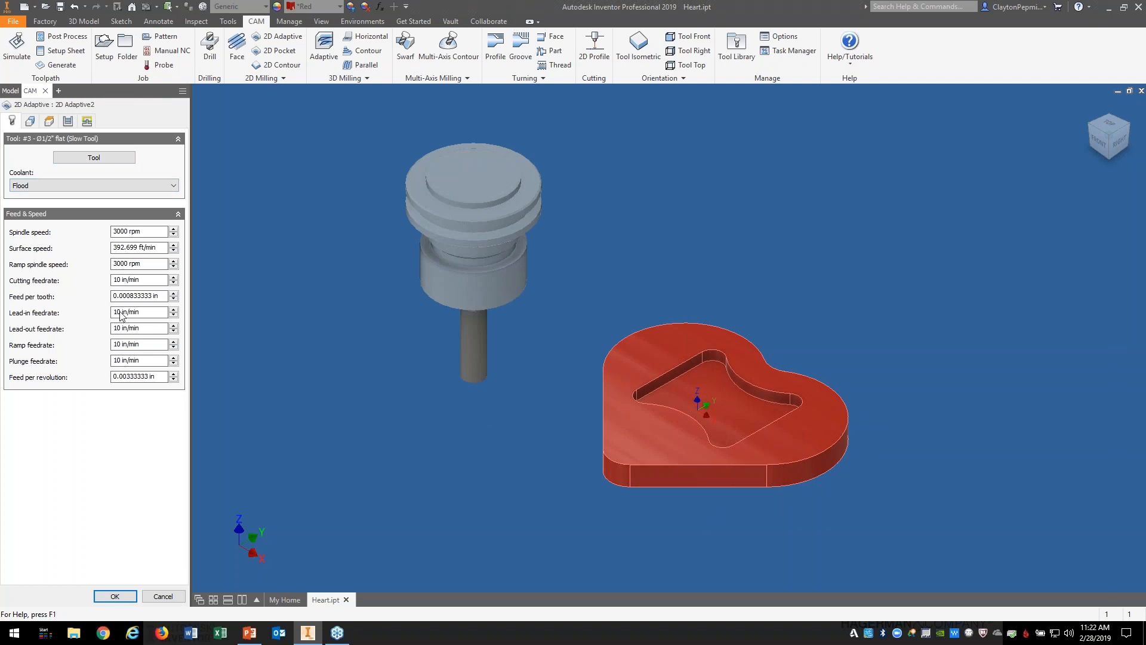
pyautogui.click(68, 121)
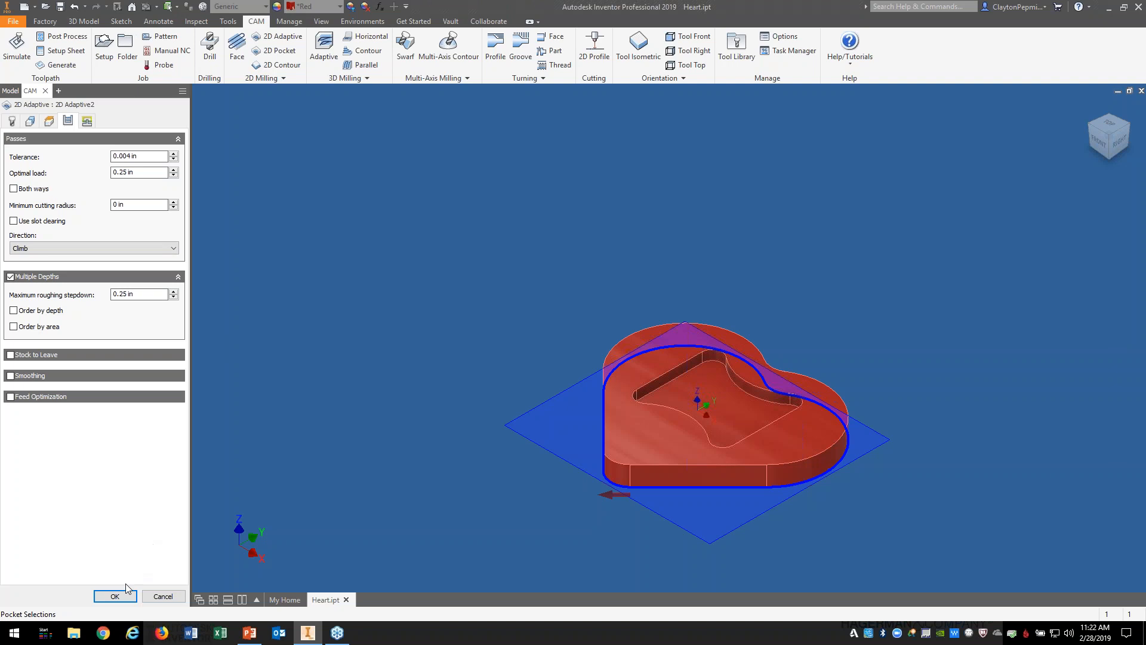
pyautogui.click(116, 596)
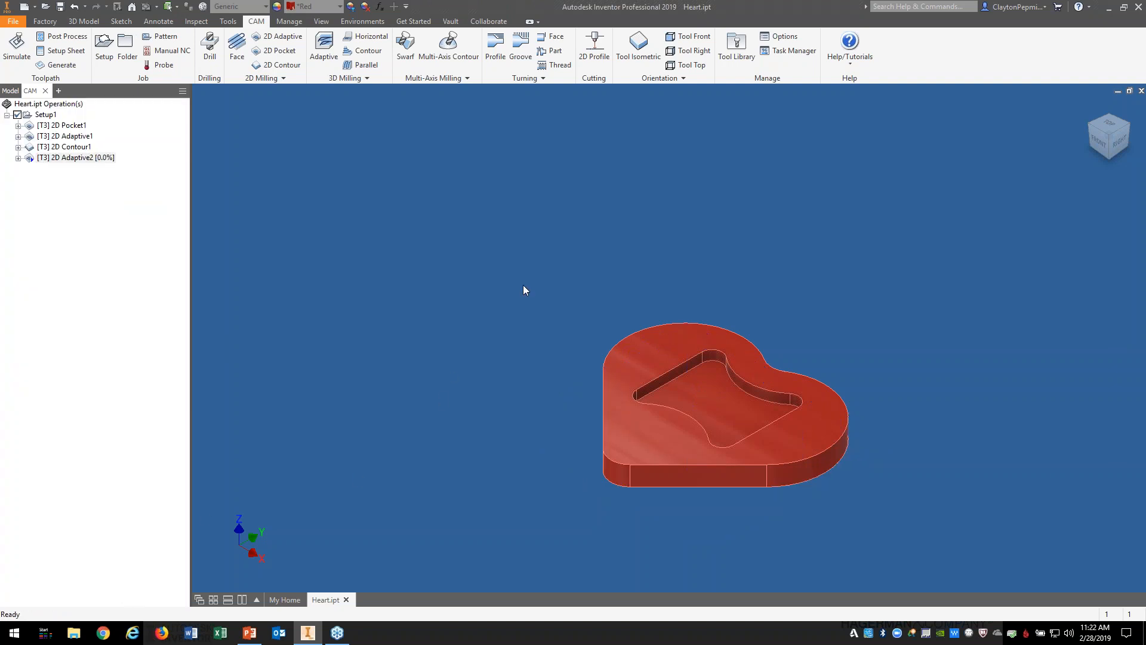
# Step: Inspect the 2D Adaptive2 outer-edge toolpath from the top and home views
pyautogui.click(1106, 126)
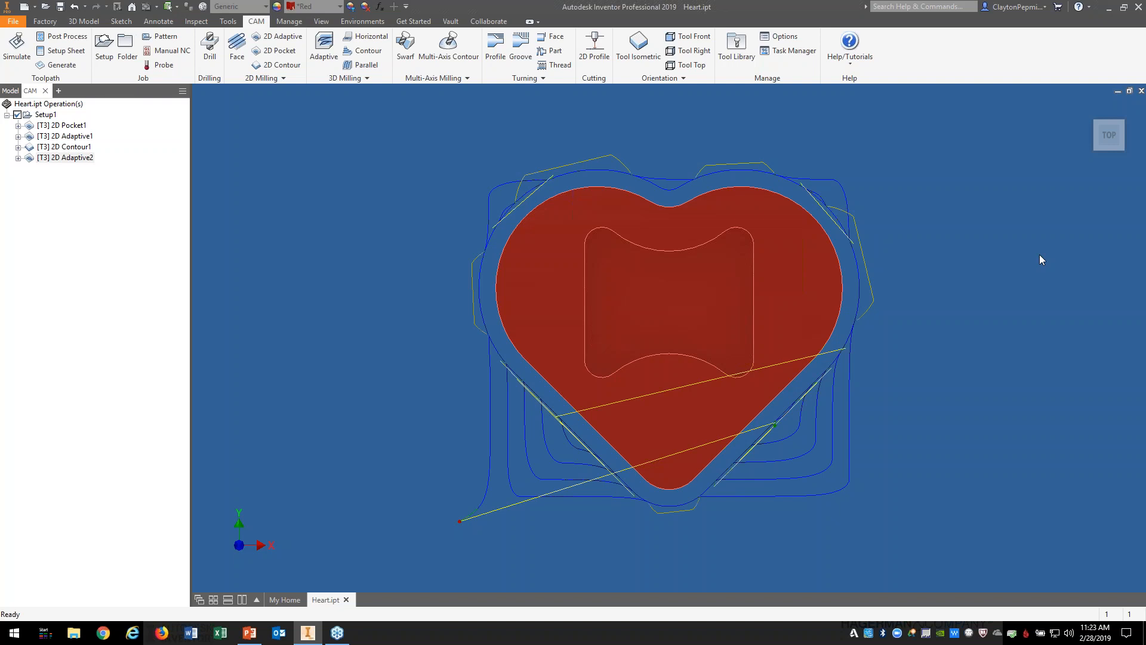
pyautogui.click(1092, 109)
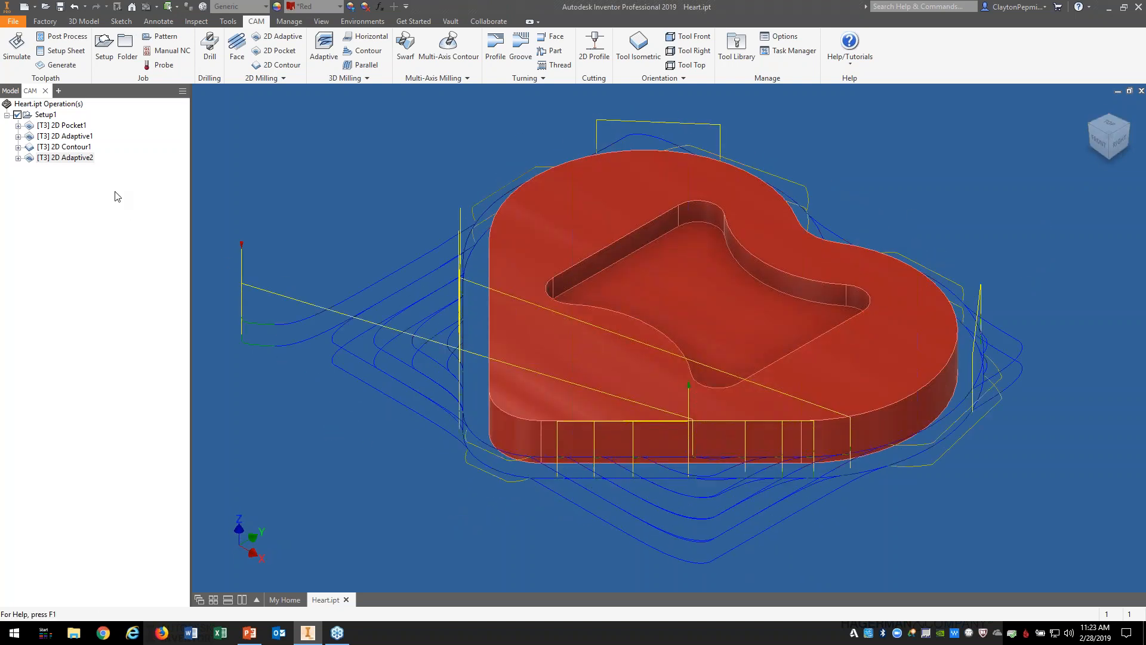
pyautogui.rightClick(82, 162)
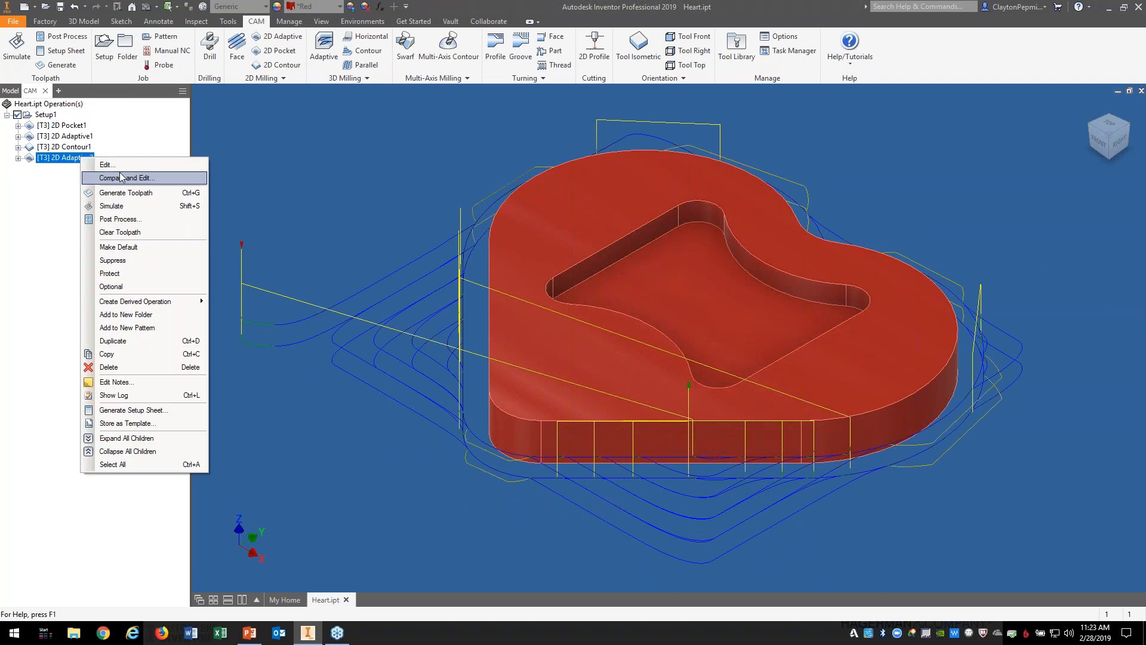
# Step: Simulate the 2D Adaptive2 toolpath clearing stock around the heart's outer edge
pyautogui.click(125, 207)
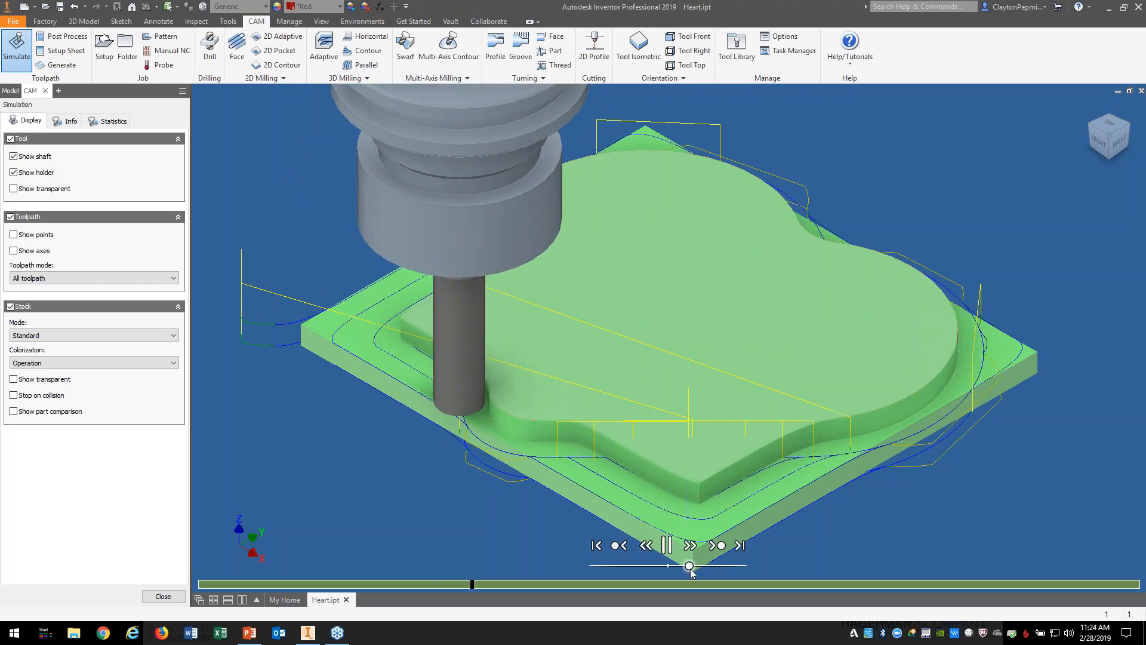
# Step: Speed the adaptive simulation to completion and read 0:13:24 machining time, 178.398 in distance
pyautogui.moveTo(689, 566); pyautogui.dragTo(696, 566)
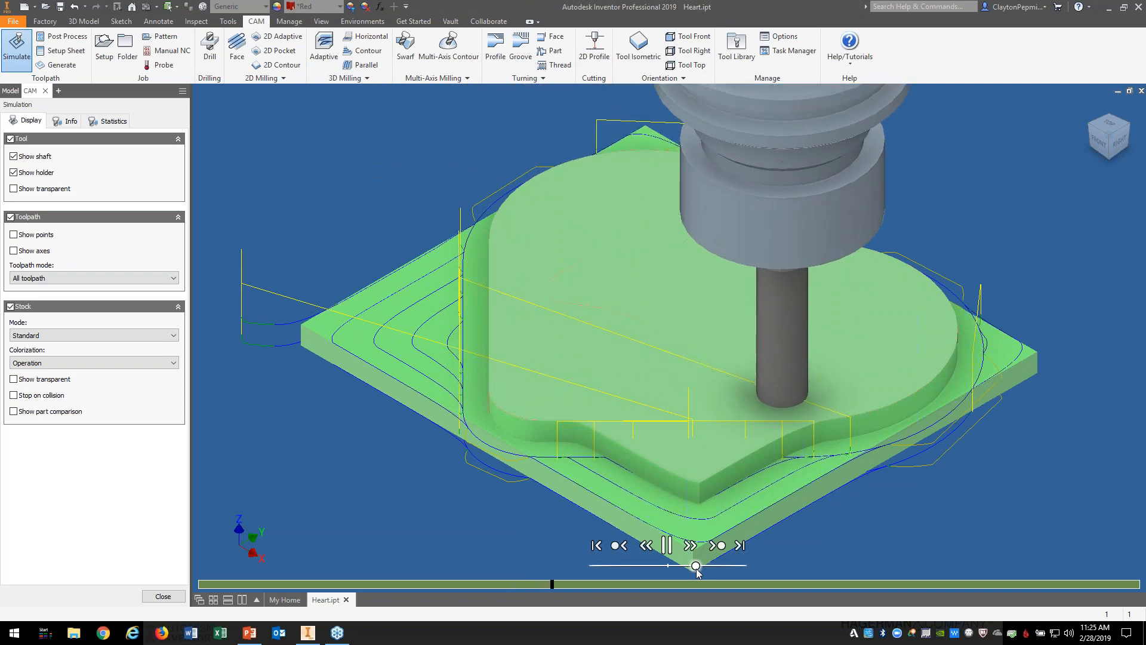
pyautogui.moveTo(696, 565); pyautogui.dragTo(724, 565)
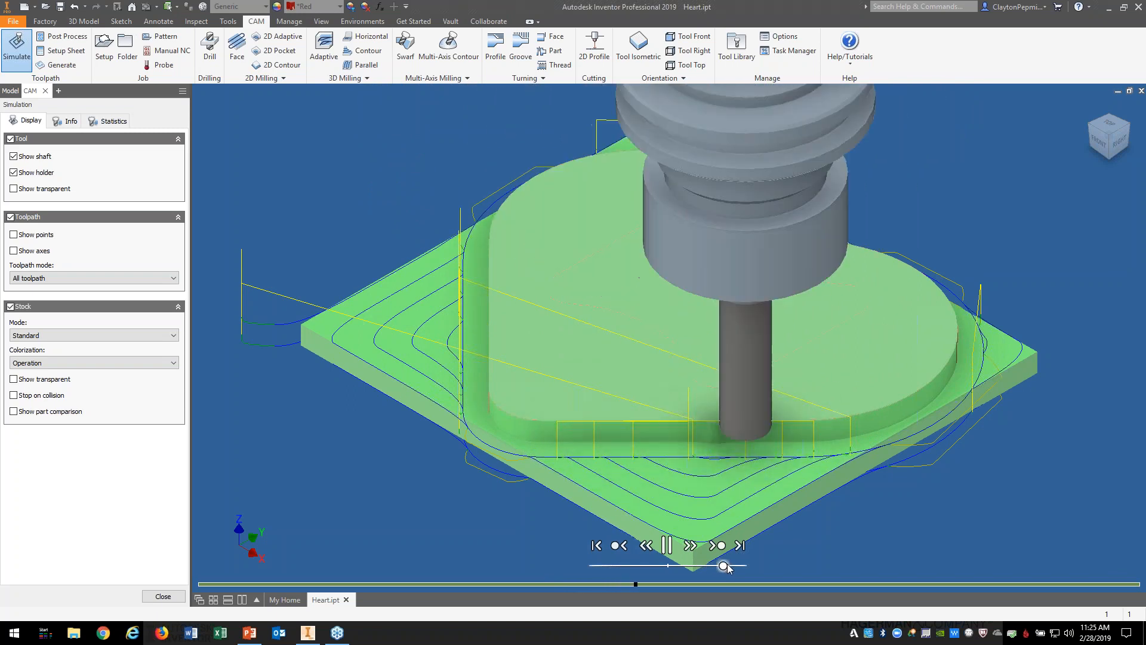
pyautogui.moveTo(724, 566)
pyautogui.mouseDown()
pyautogui.moveTo(748, 565)
pyautogui.moveTo(724, 566)
pyautogui.mouseUp()
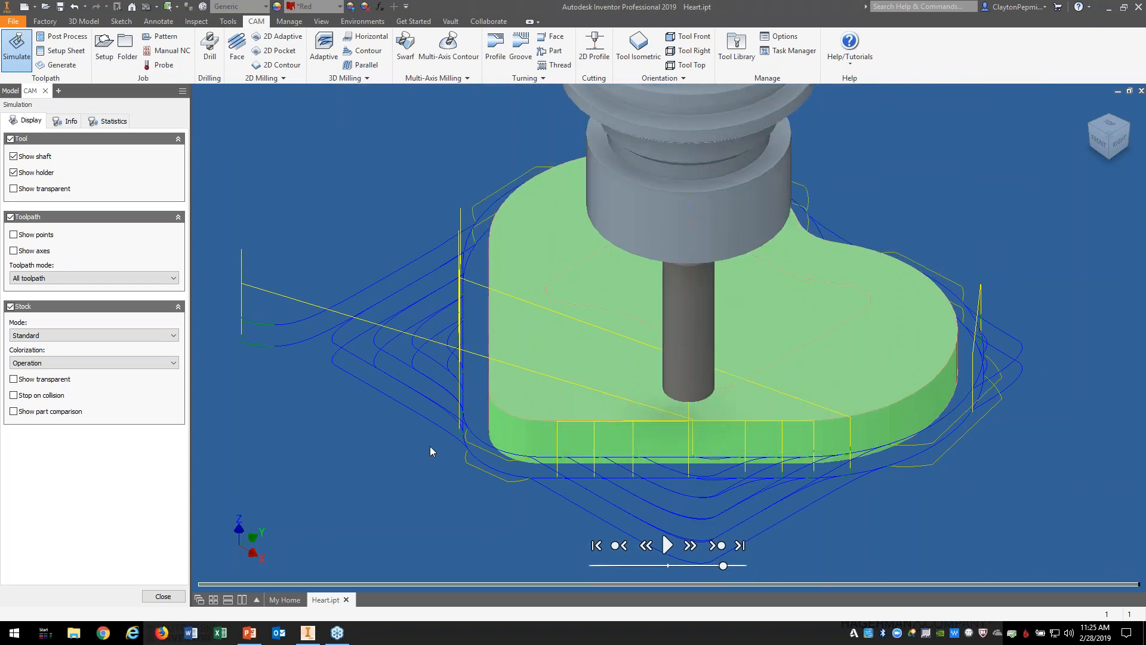
pyautogui.click(102, 128)
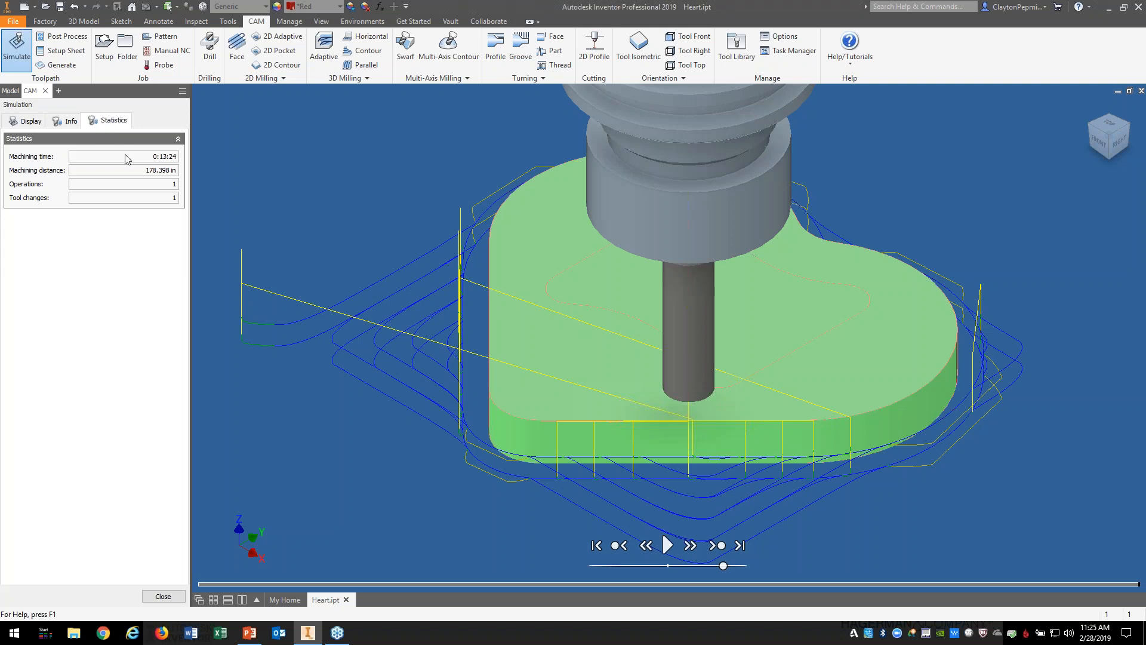
# Step: Close the finished 2D Adaptive2 simulation to return to the red heart part
pyautogui.moveTo(154, 161)
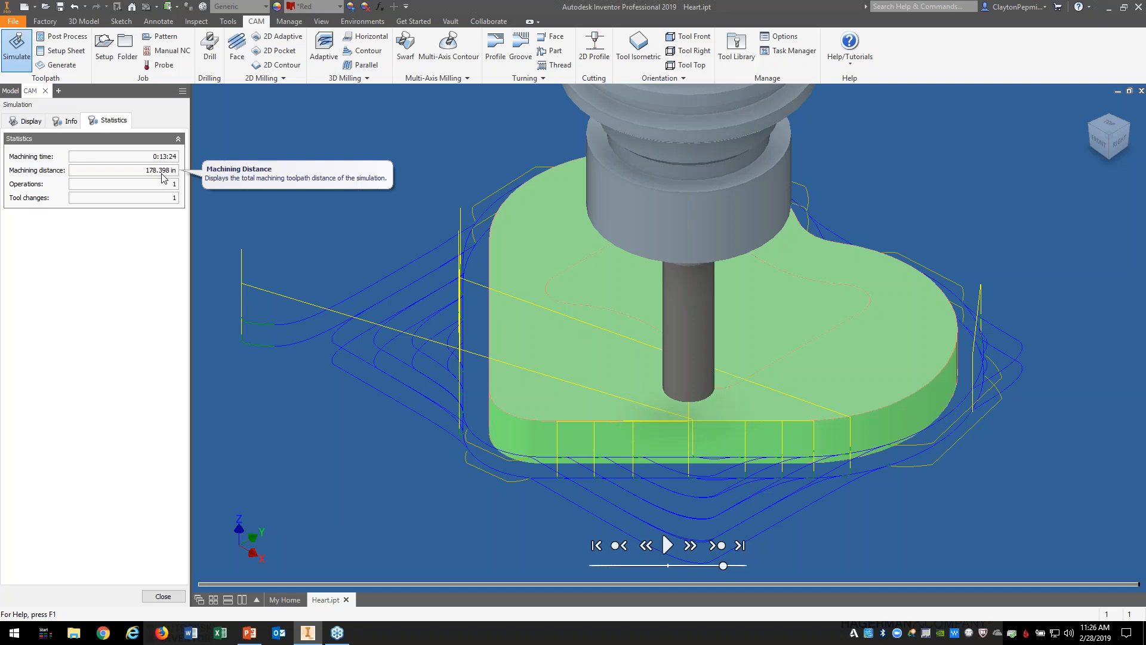
pyautogui.click(161, 596)
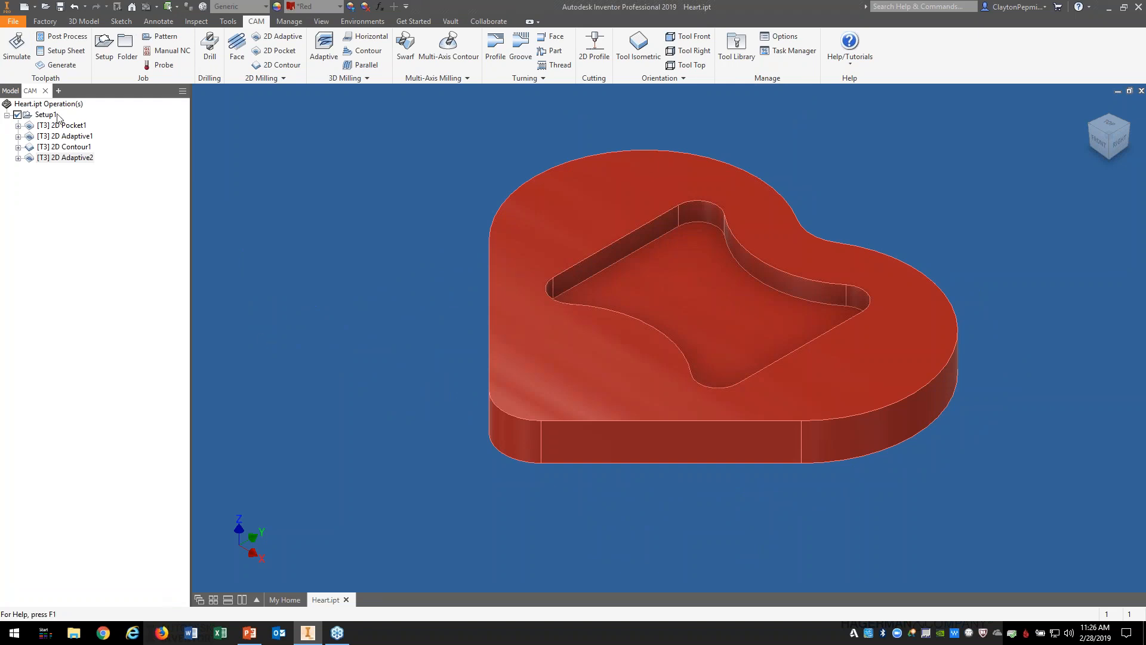
# Step: Edit 2D Adaptive2 to use the Ø1/2" flat Fast Tool at 22 in/min and regenerate it
pyautogui.rightClick(75, 158)
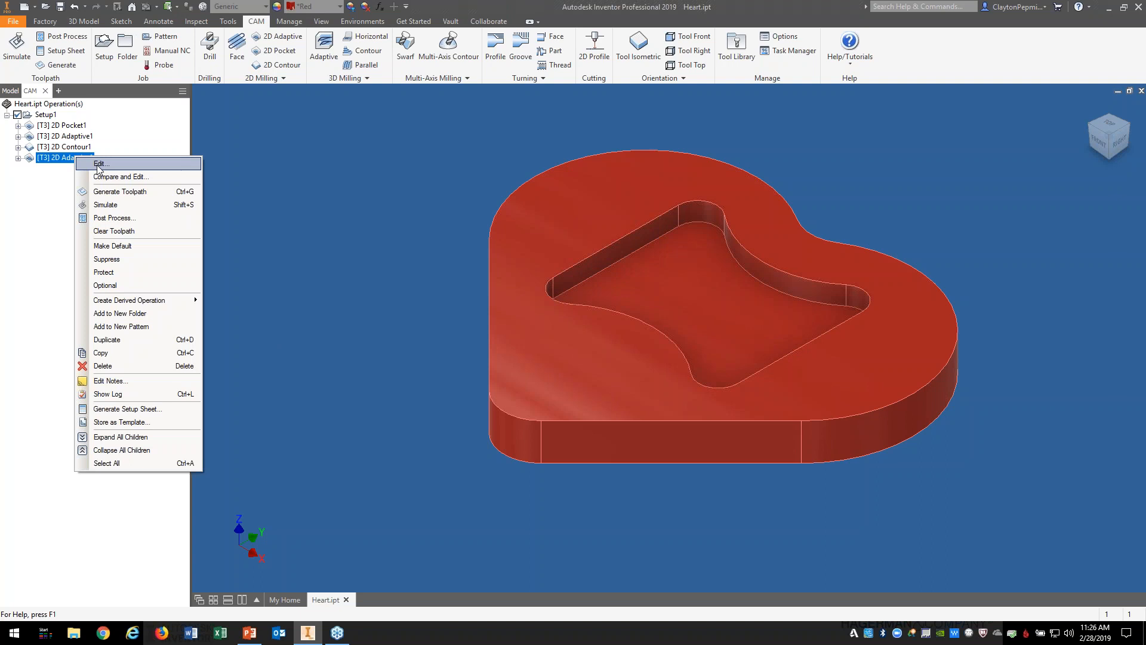
pyautogui.click(97, 165)
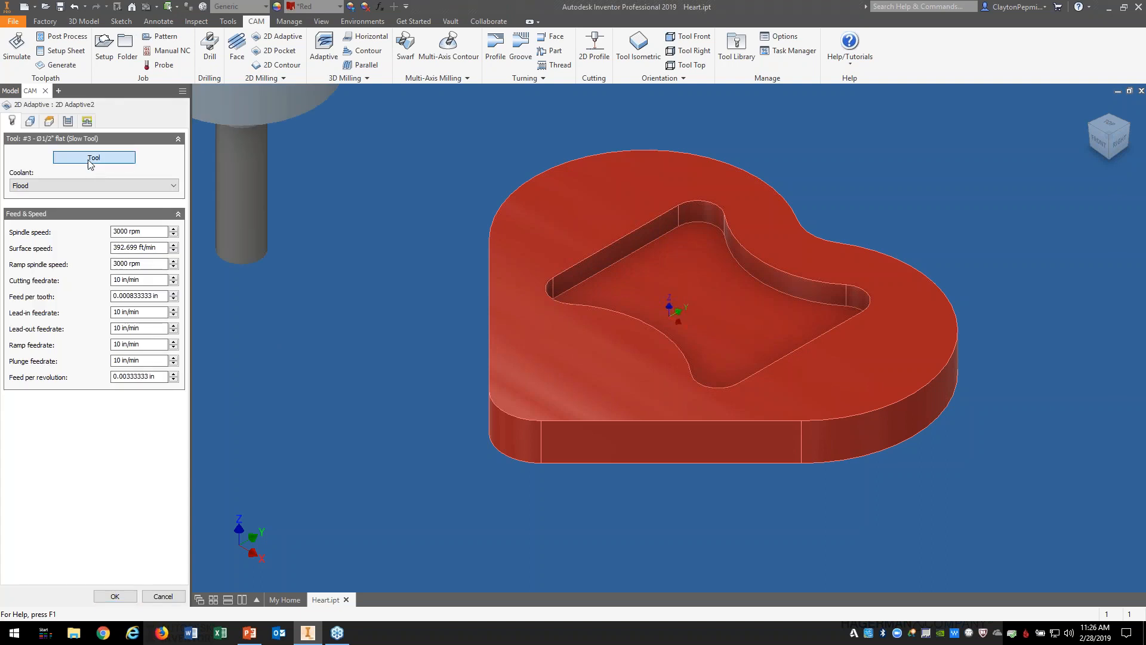
pyautogui.click(89, 158)
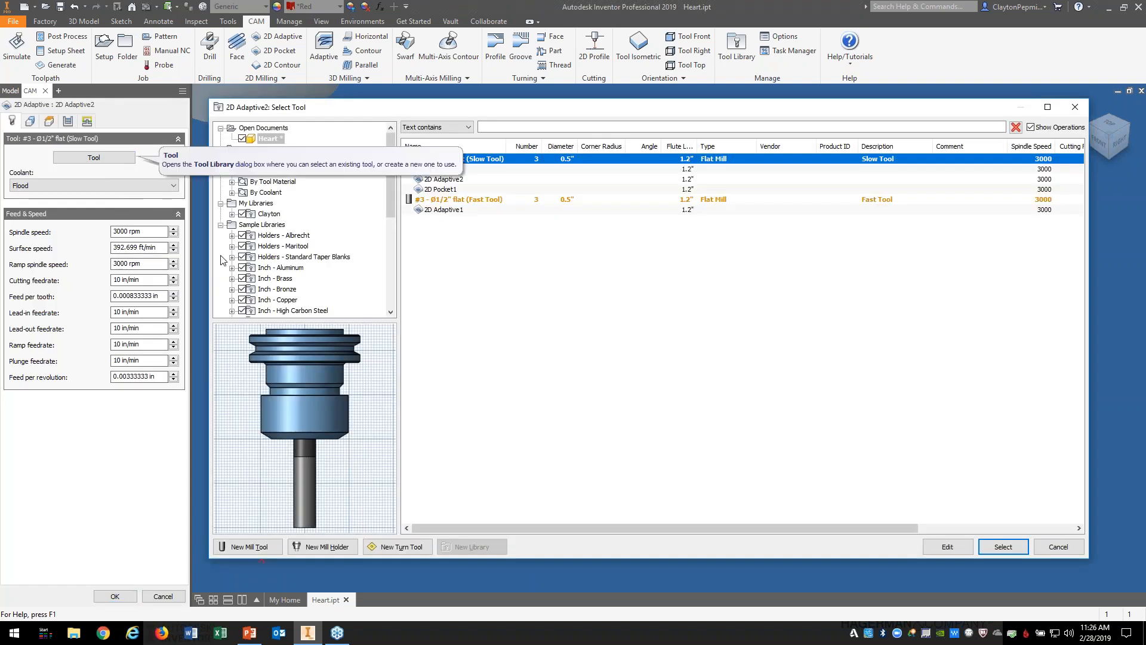
pyautogui.click(453, 199)
pyautogui.click(990, 546)
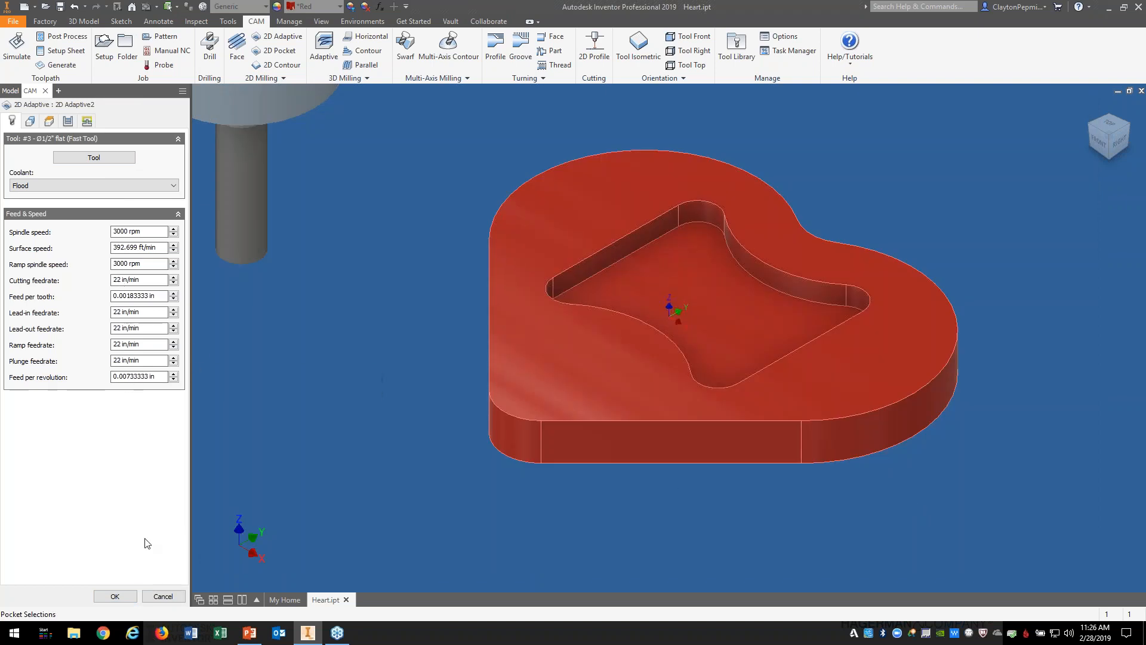
pyautogui.click(115, 596)
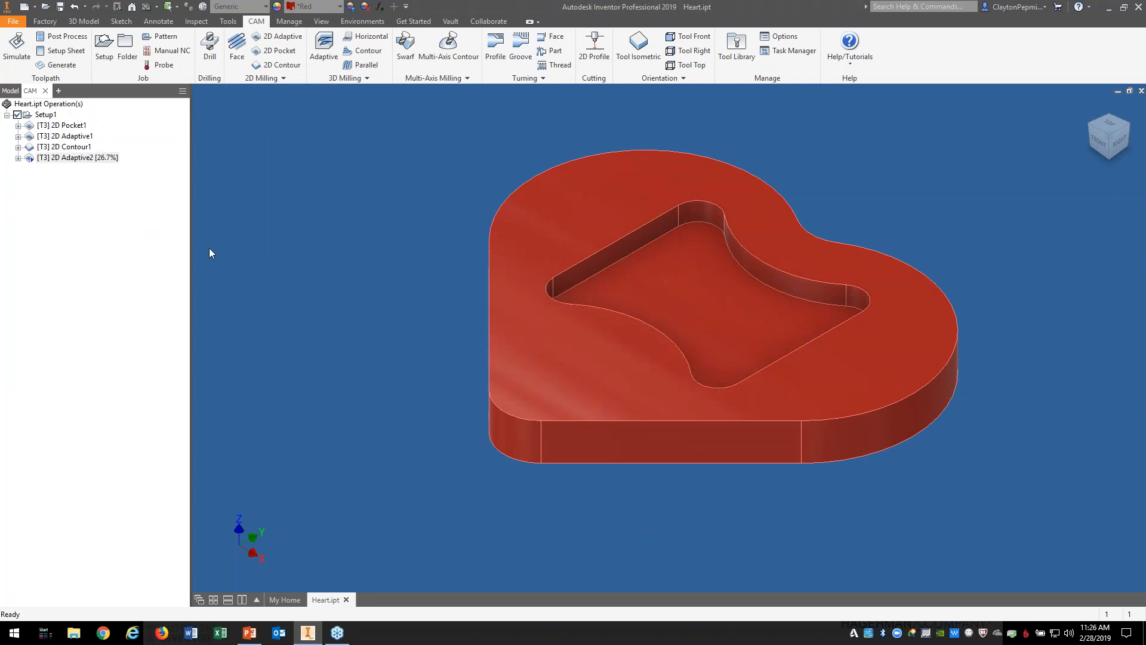
# Step: Simulate 2D Adaptive2 and view statistics showing 0:07:06 machining time over 178.398 in
pyautogui.rightClick(78, 158)
pyautogui.click(133, 207)
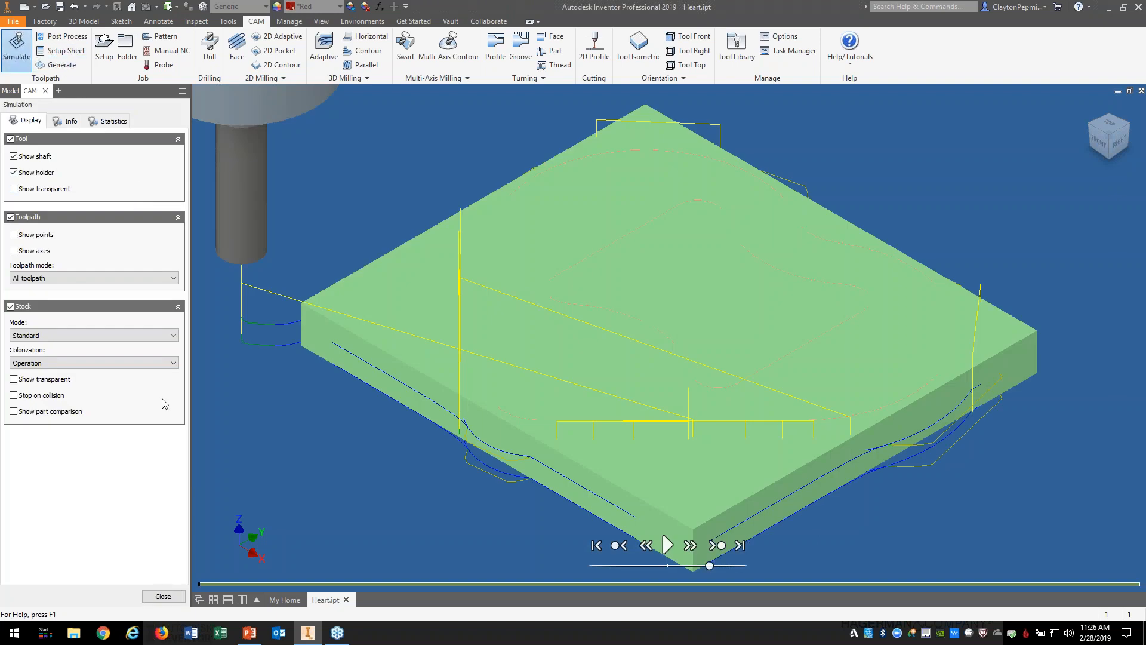
pyautogui.click(110, 121)
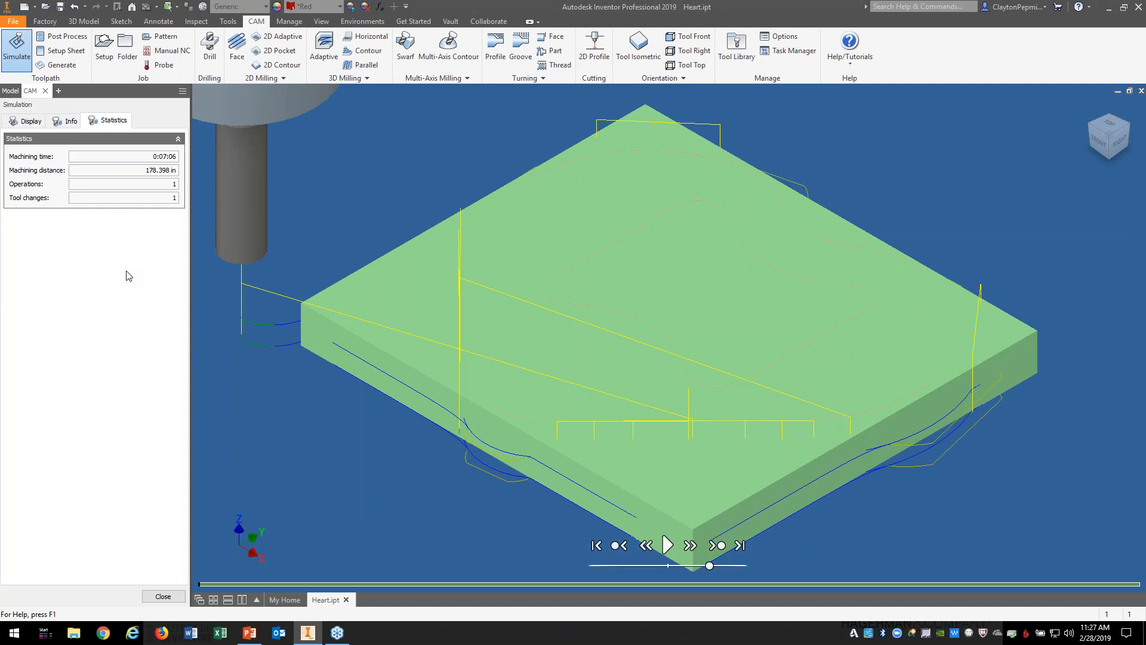
# Step: Close the 2D Adaptive2 simulation to return to the heart part
pyautogui.click(163, 597)
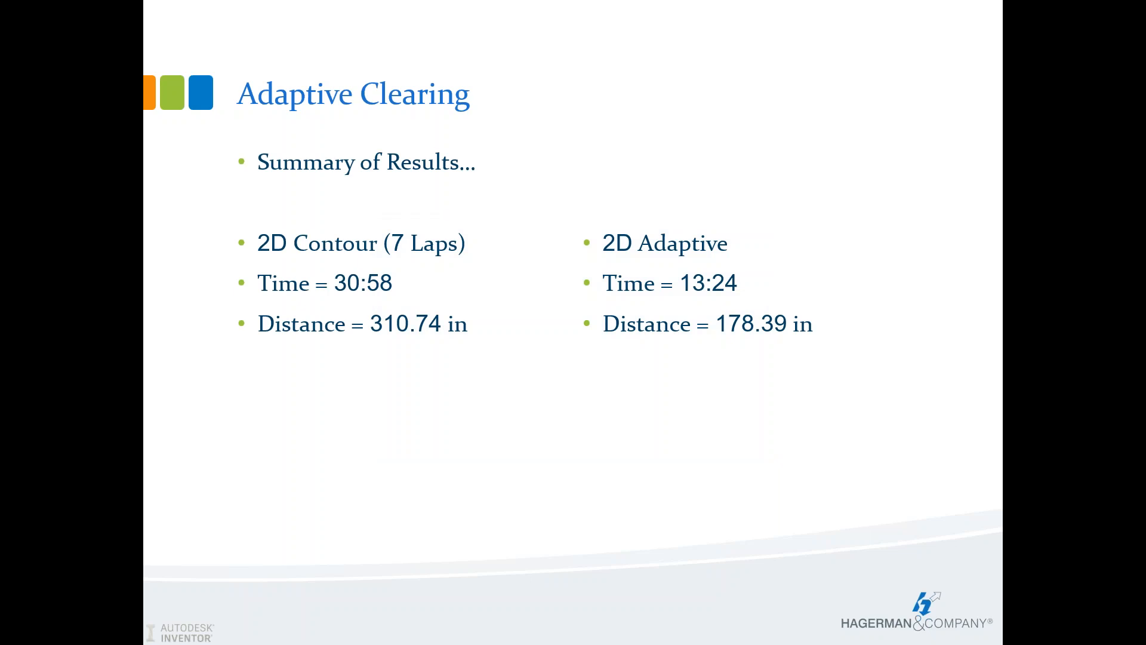
# Step: Advance the slide to show the 22 IPM result: Time 7:06, Distance 178.39 in
pyautogui.press('Right')
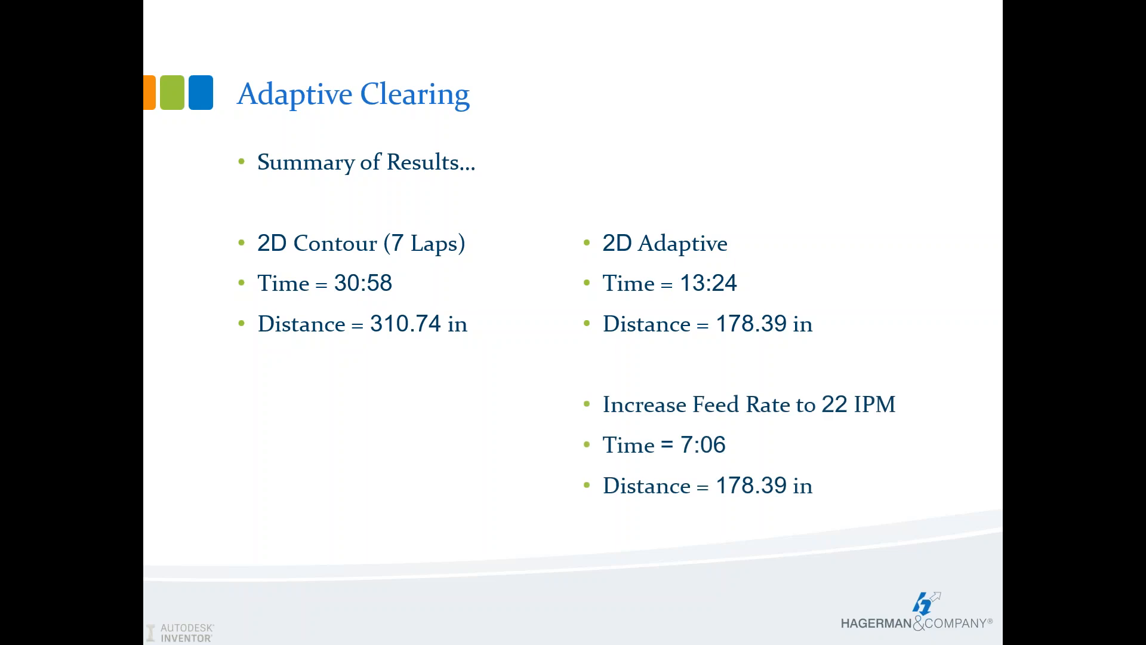
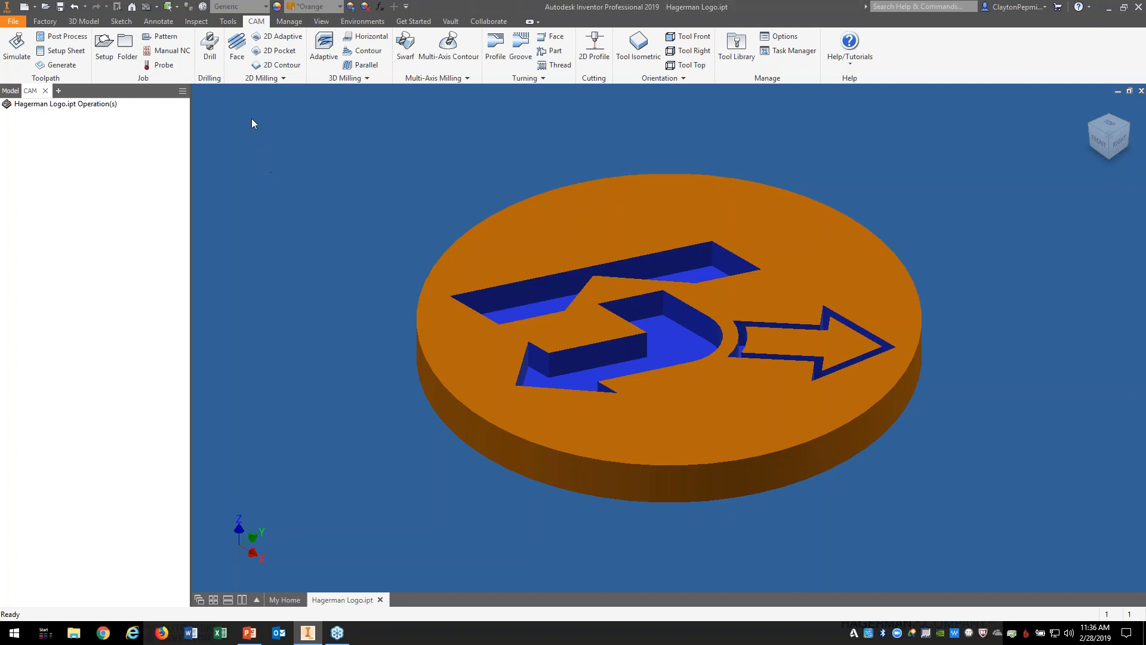
# Step: Create Face1 with the #3 Ø1/2" flat tool and inspect its toolpath from Top and Home views
pyautogui.click(238, 59)
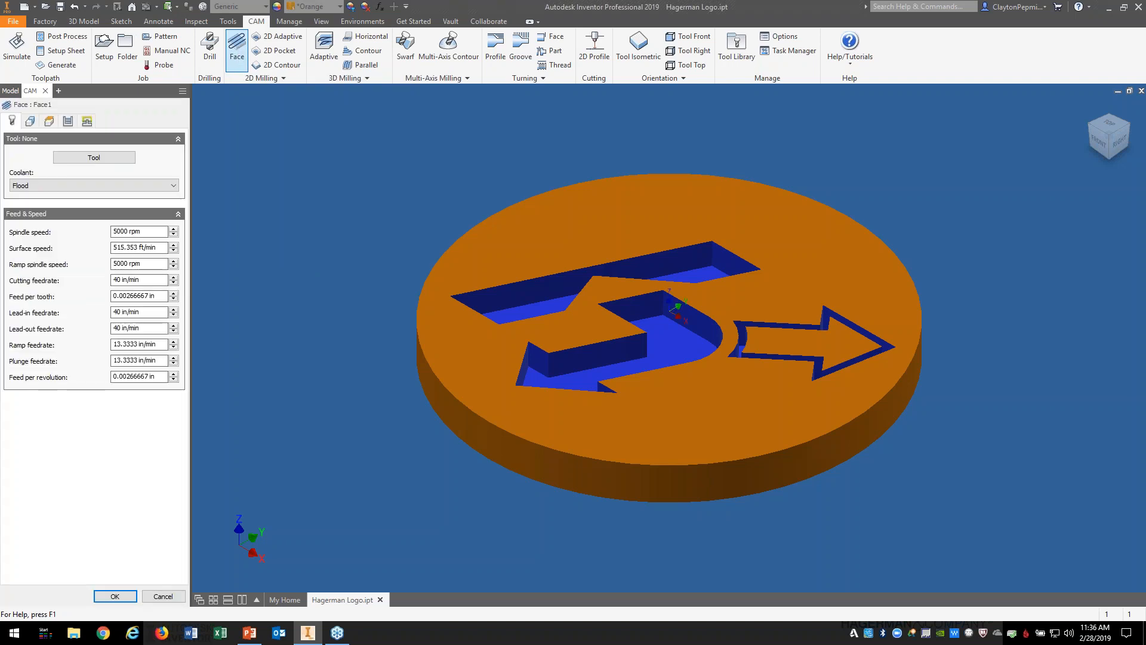
pyautogui.click(96, 158)
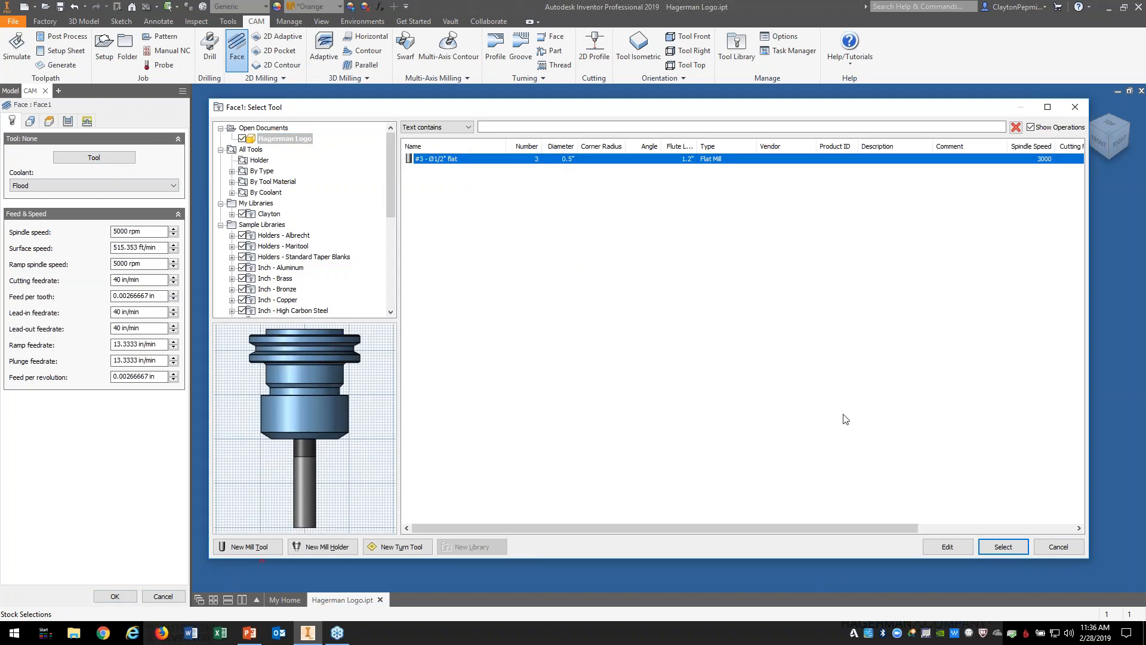
pyautogui.click(998, 548)
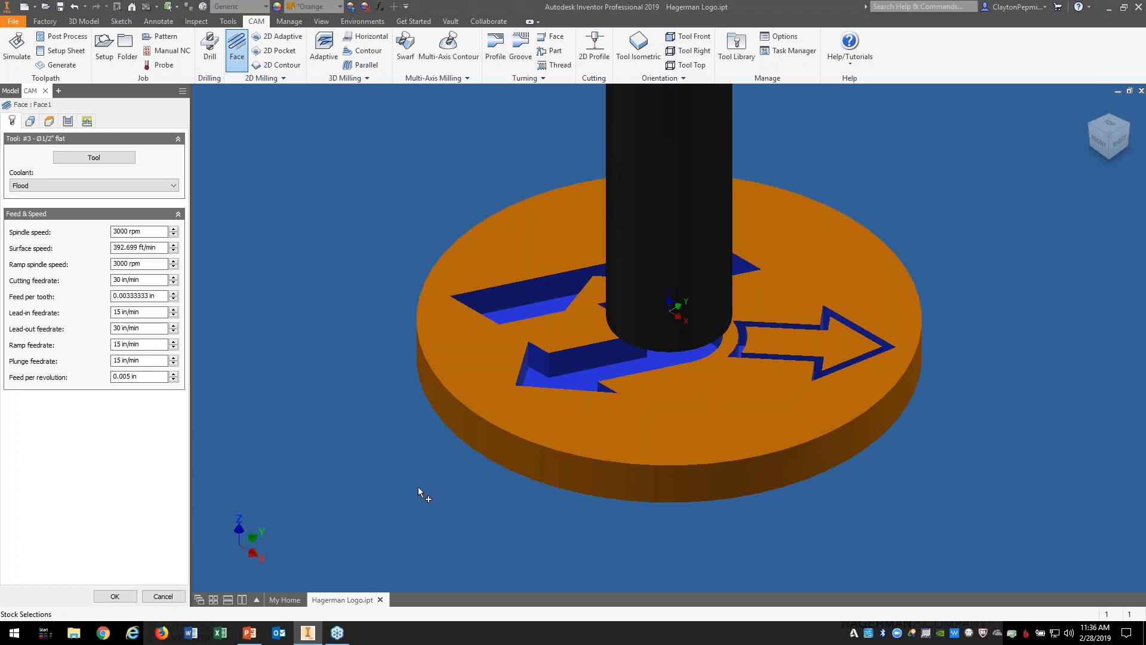
pyautogui.click(116, 596)
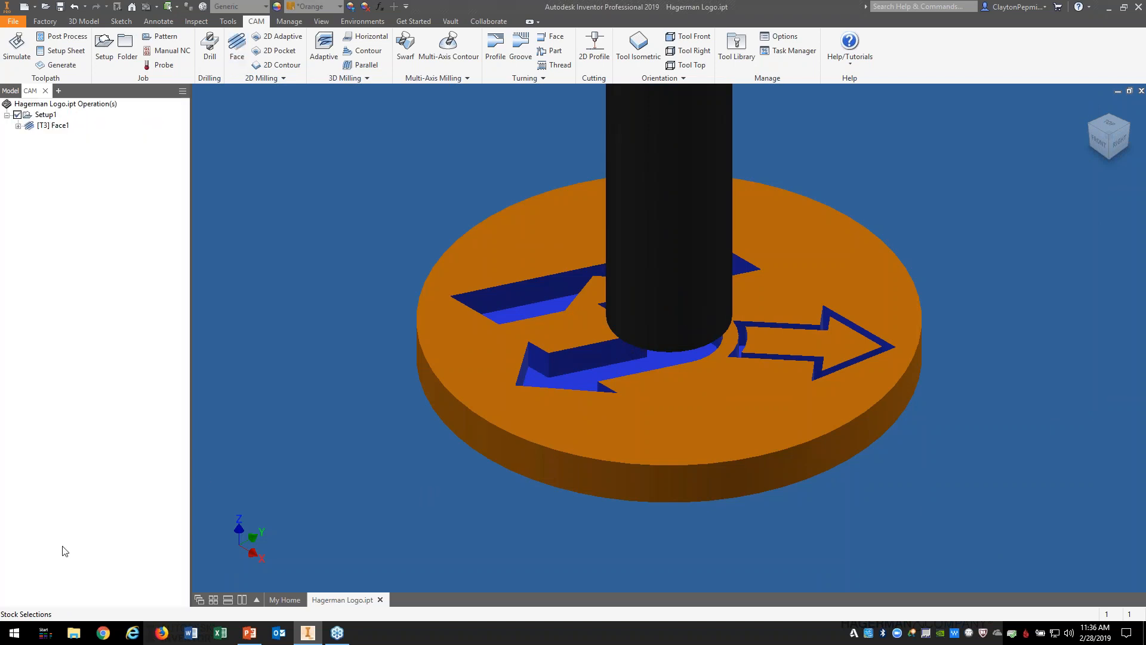
pyautogui.click(64, 127)
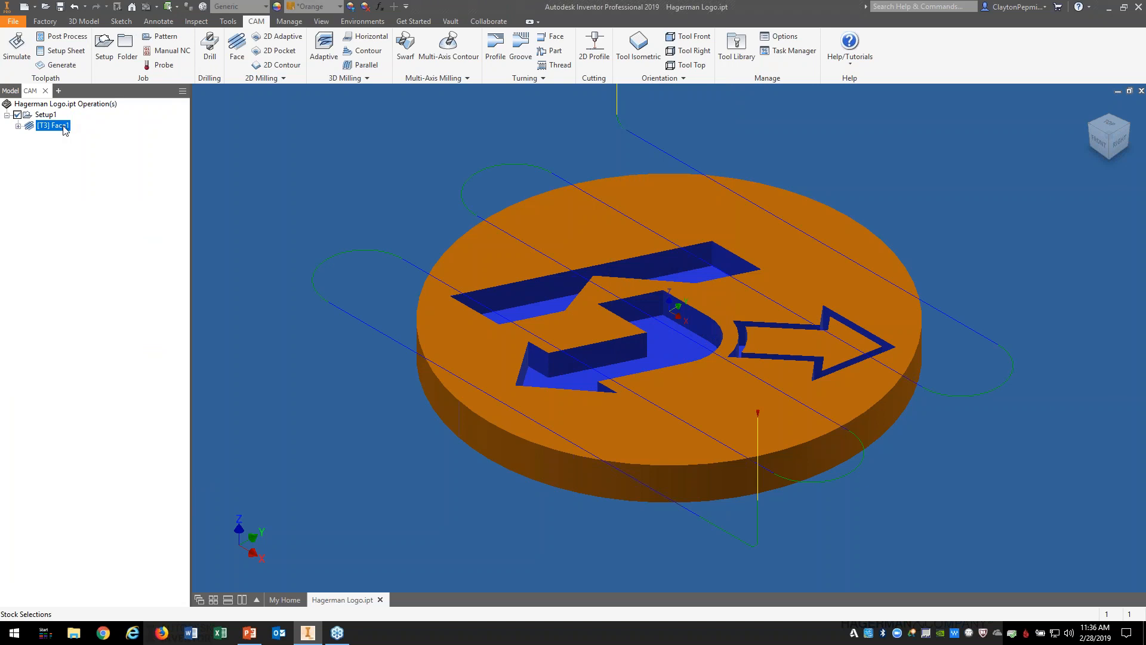
pyautogui.click(1105, 123)
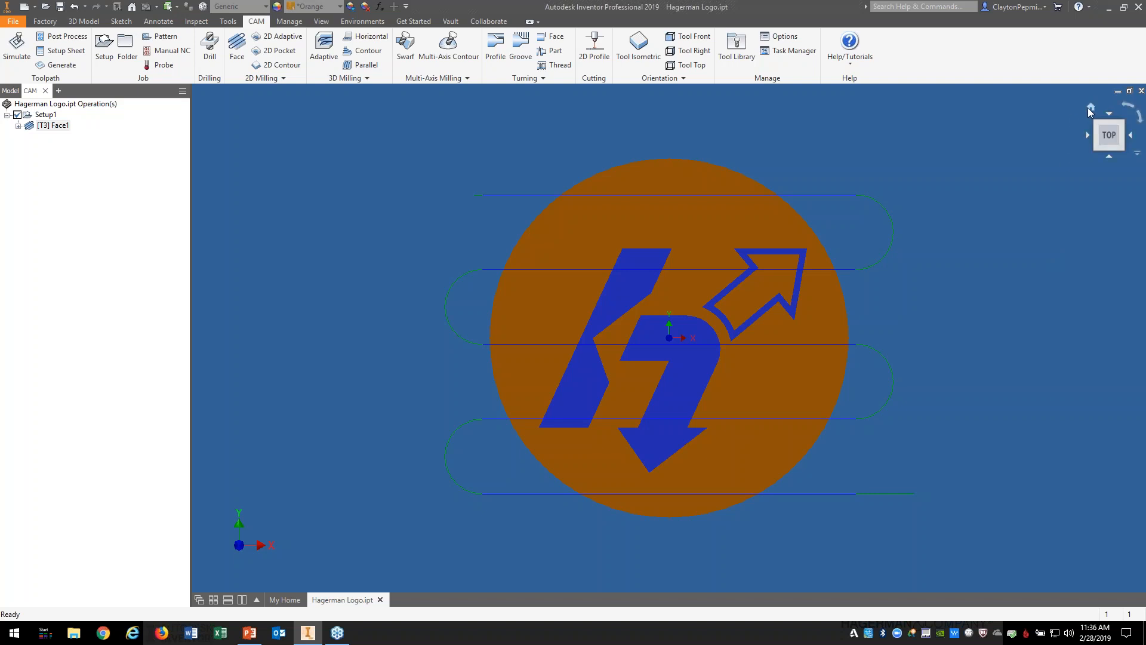
pyautogui.click(1090, 106)
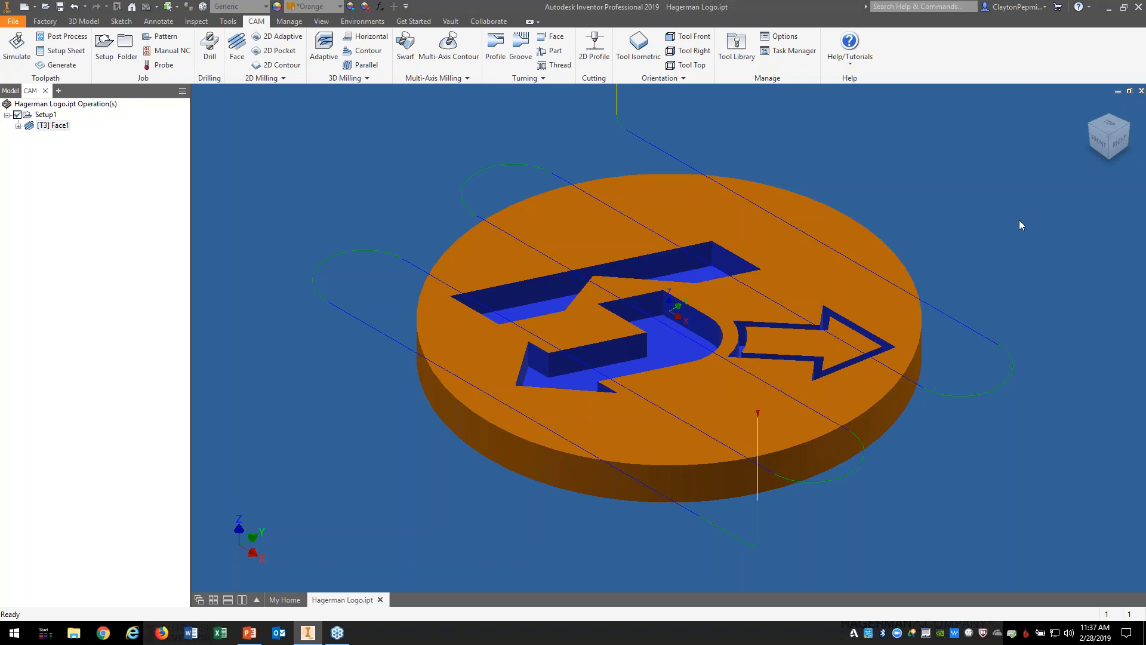
# Step: Edit Face1 and change its pass direction to 45 deg
pyautogui.rightClick(54, 126)
pyautogui.click(77, 132)
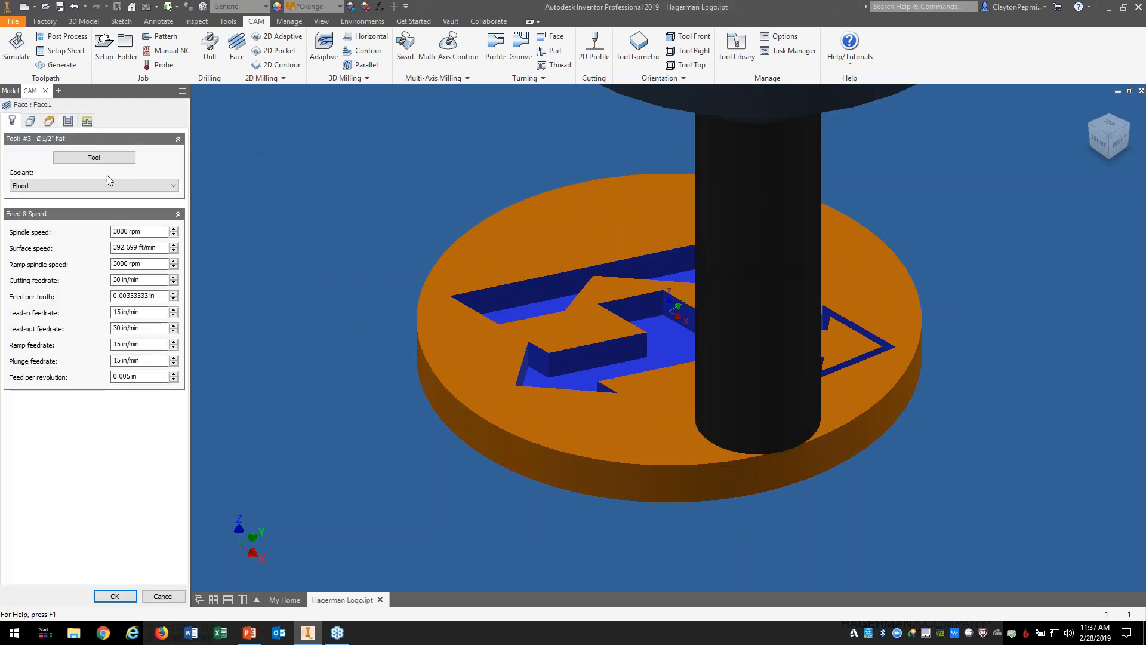
pyautogui.click(68, 123)
pyautogui.moveTo(104, 265)
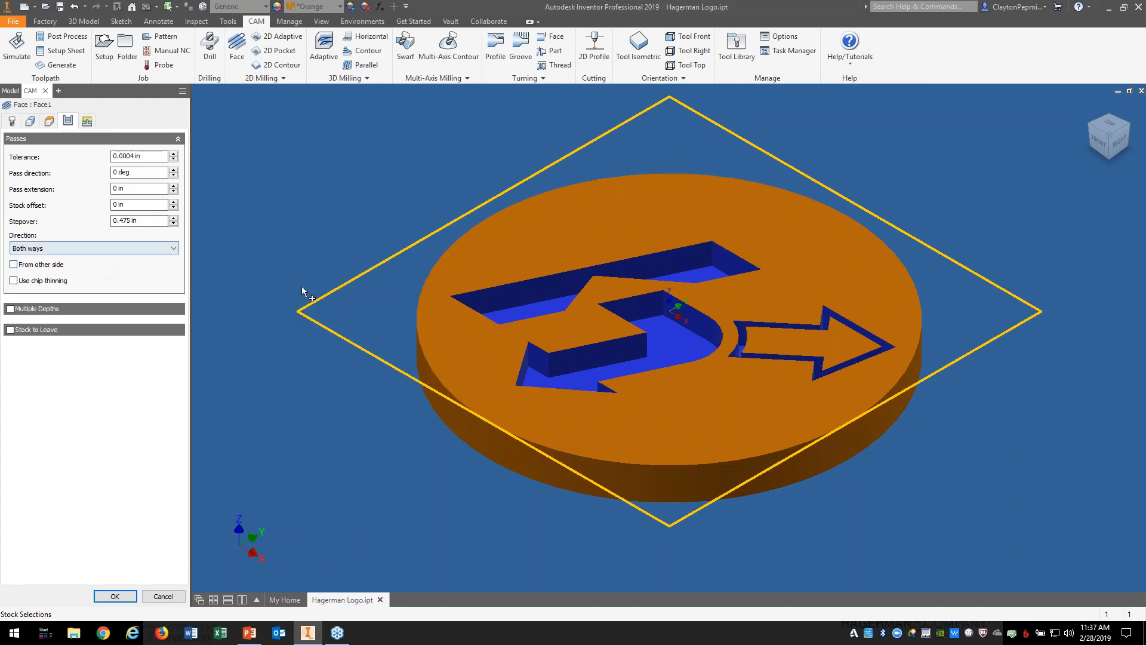
pyautogui.moveTo(147, 175); pyautogui.dragTo(99, 176)
pyautogui.write('45')
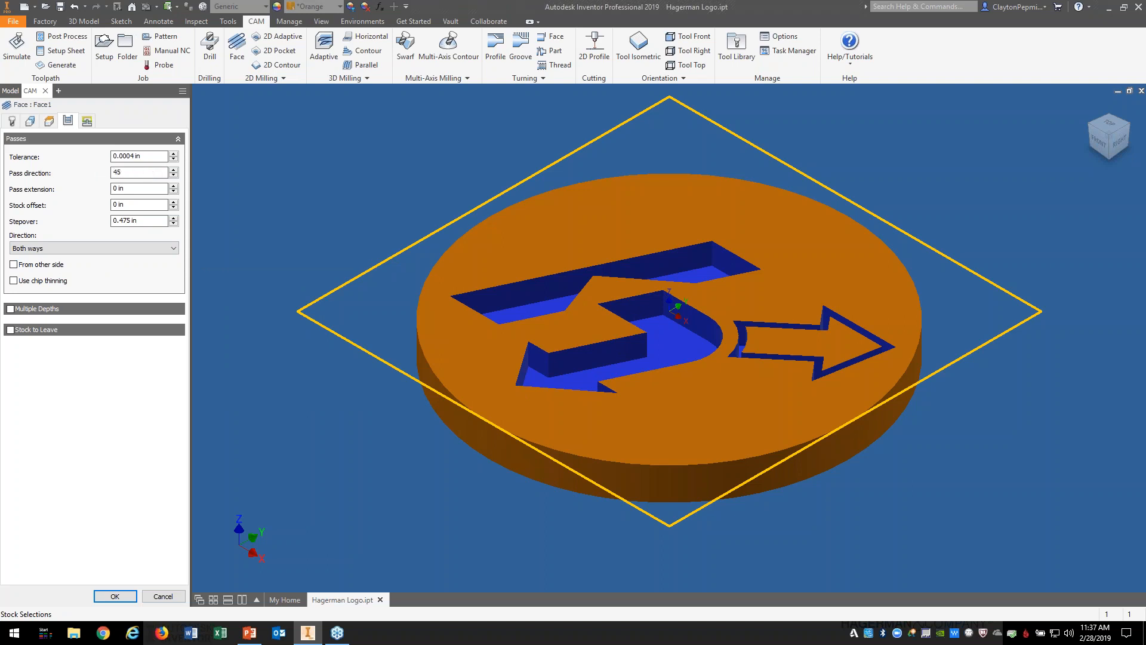
pyautogui.click(136, 190)
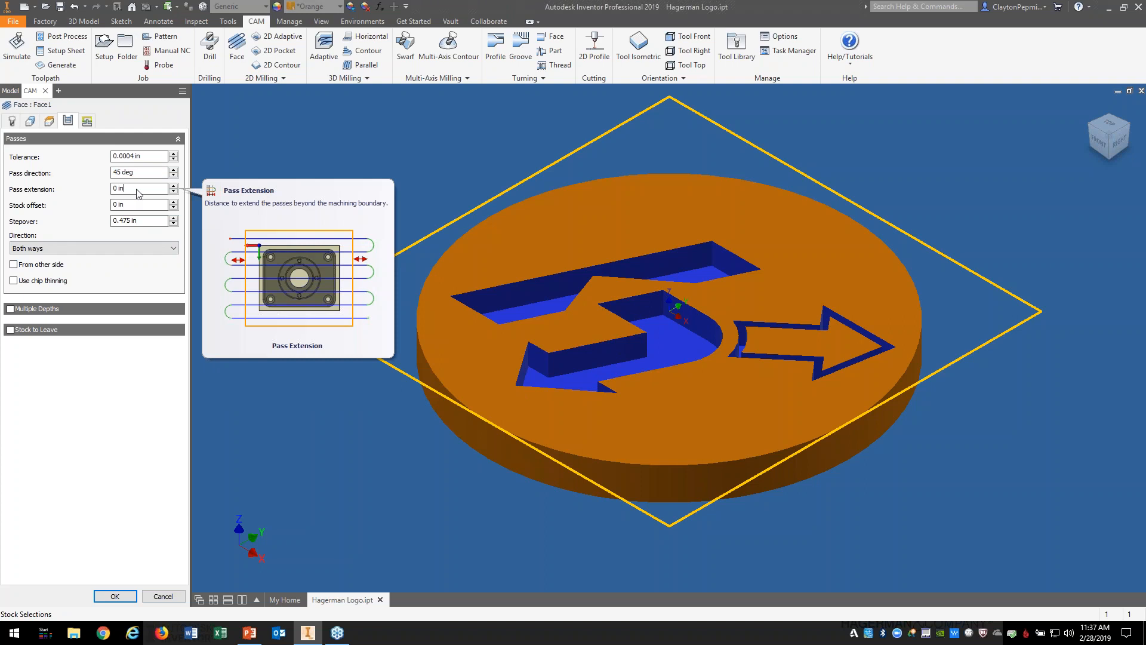
# Step: Make 45 deg the default pass direction and accept Face1
pyautogui.click(143, 173)
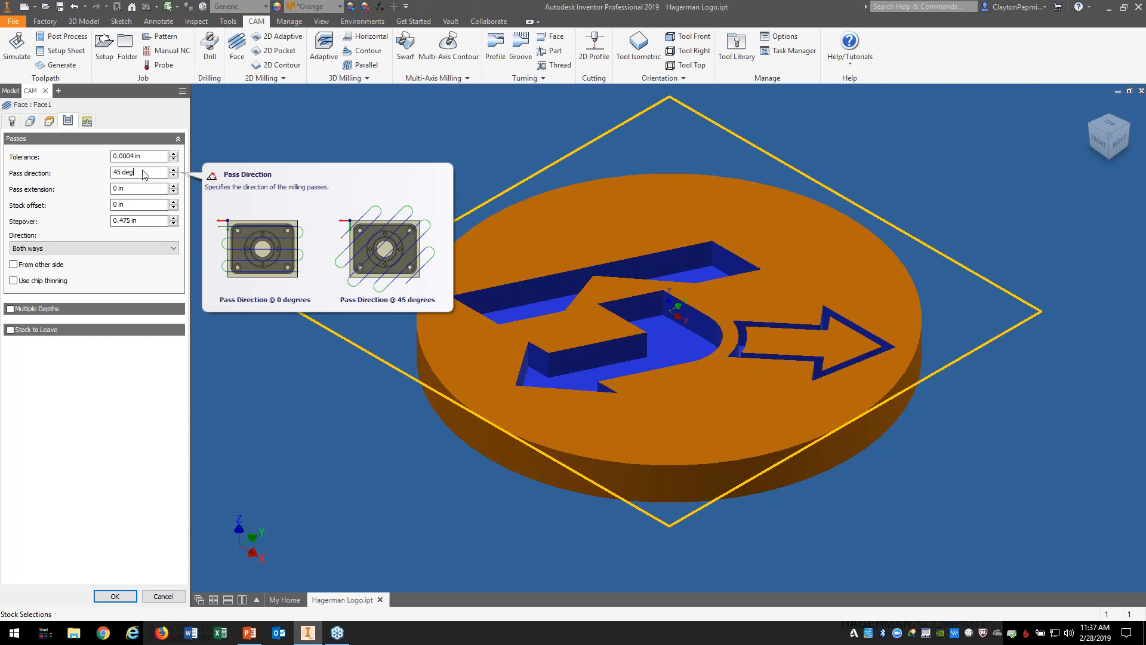
pyautogui.rightClick(144, 174)
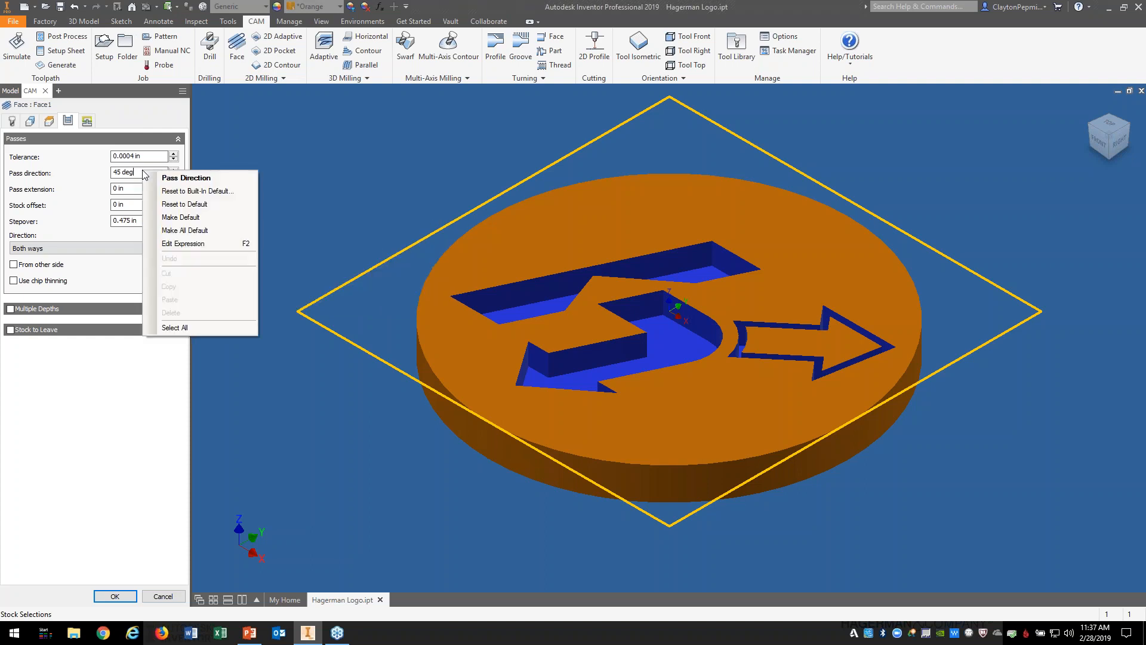
pyautogui.click(205, 218)
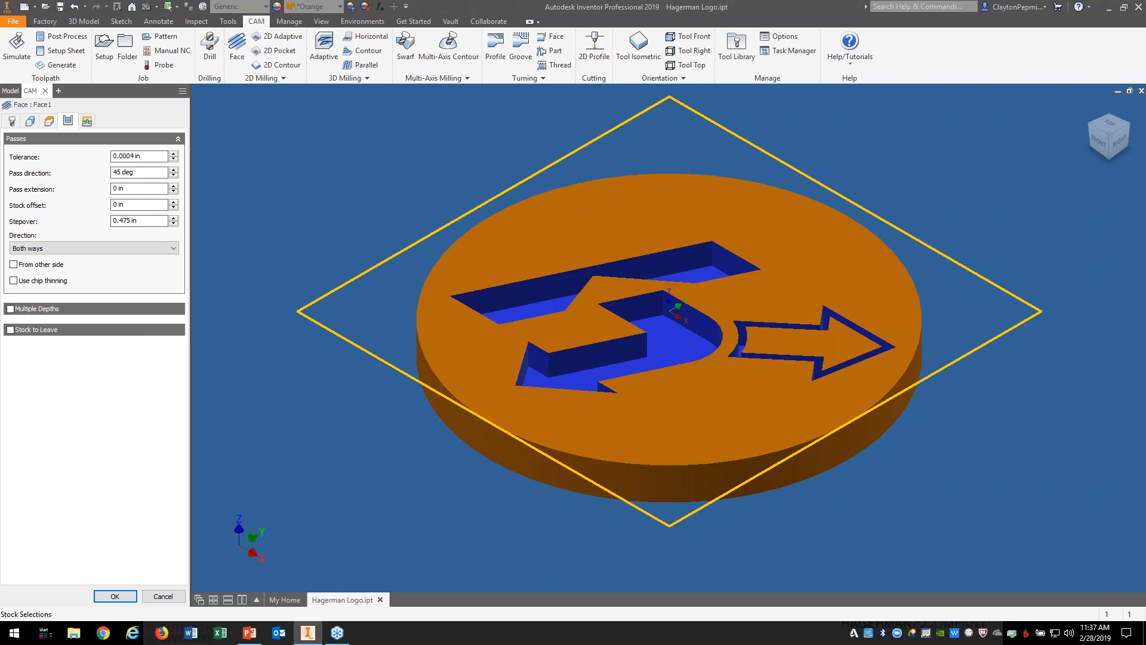
pyautogui.click(114, 597)
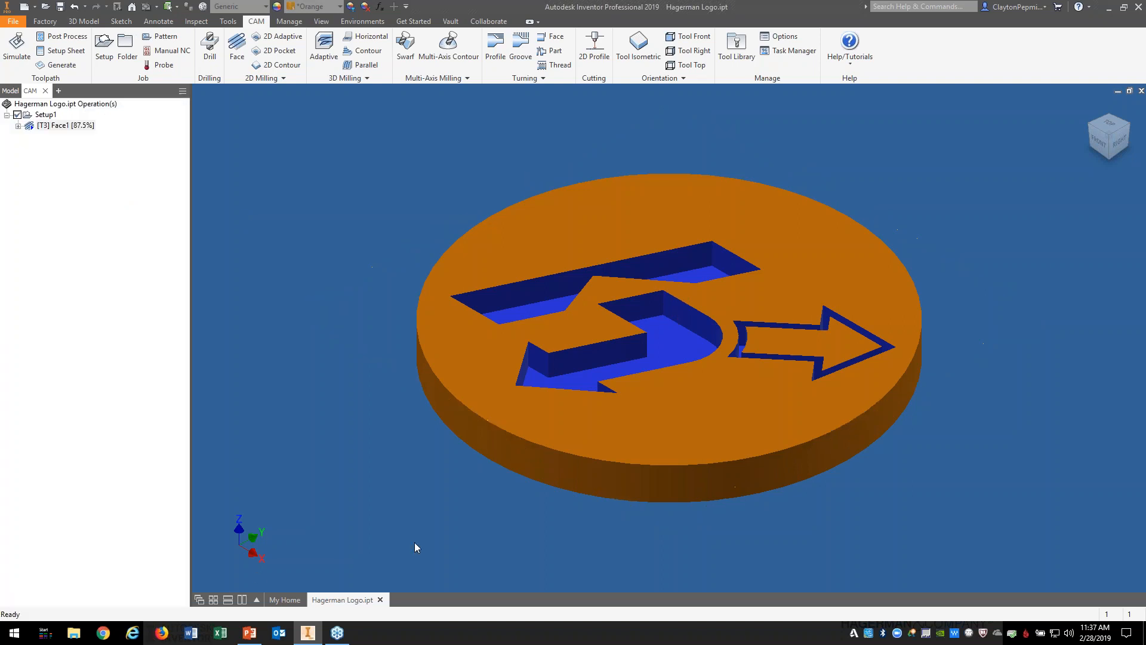
# Step: Check the 45° passes from the Top view, then delete the Face1 operation
pyautogui.click(1108, 124)
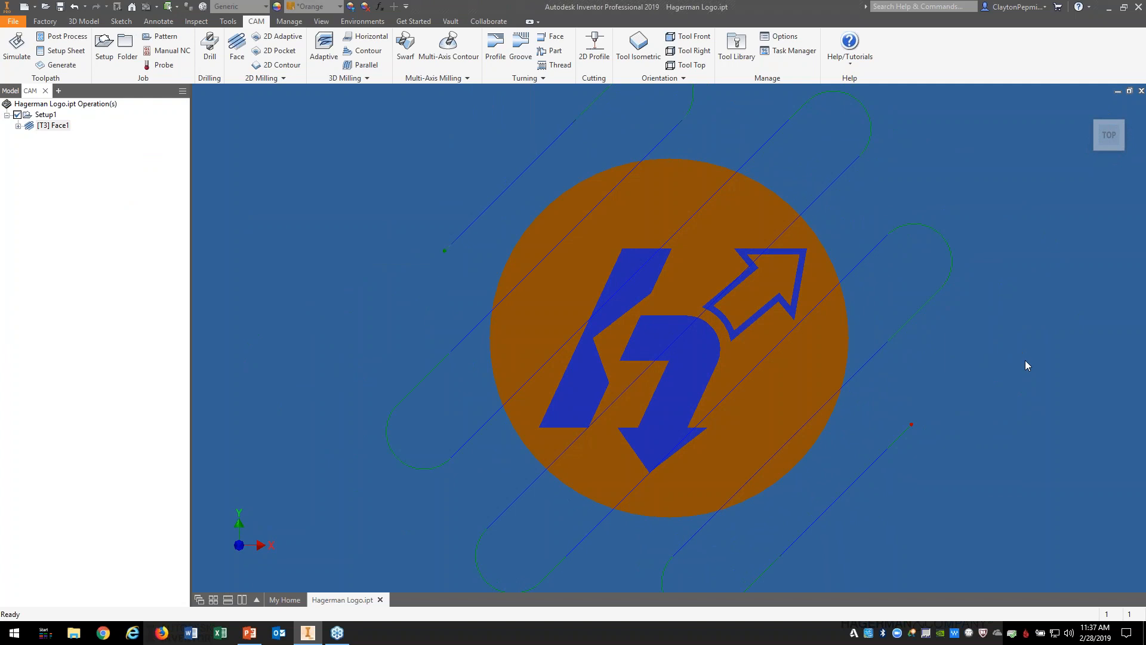
pyautogui.click(1090, 107)
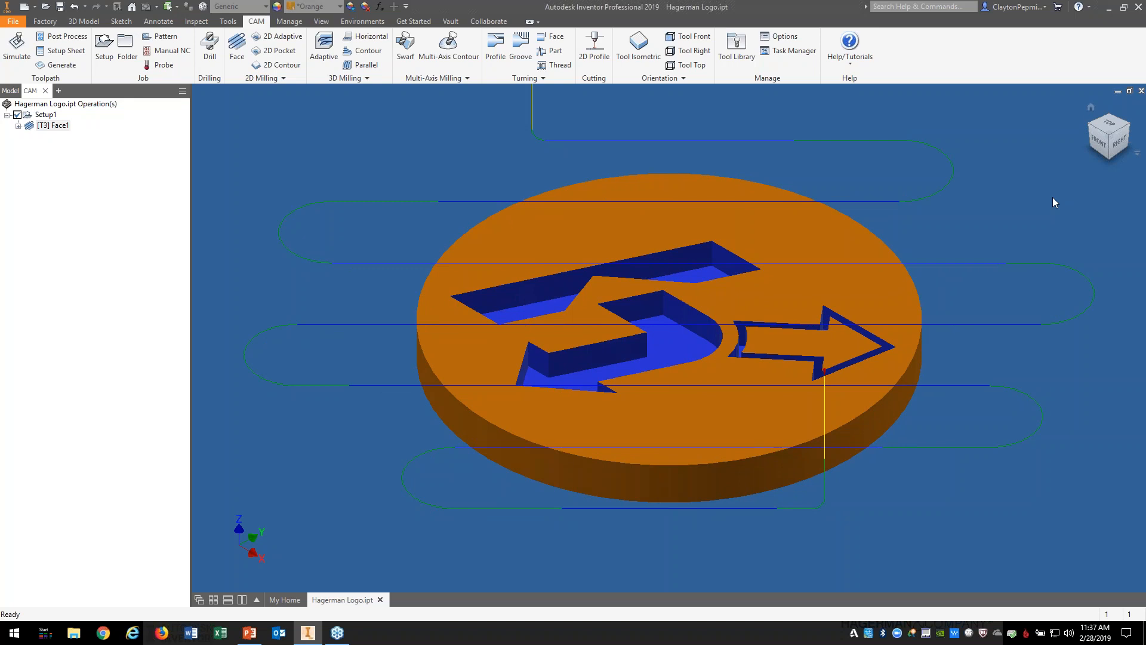
pyautogui.rightClick(50, 127)
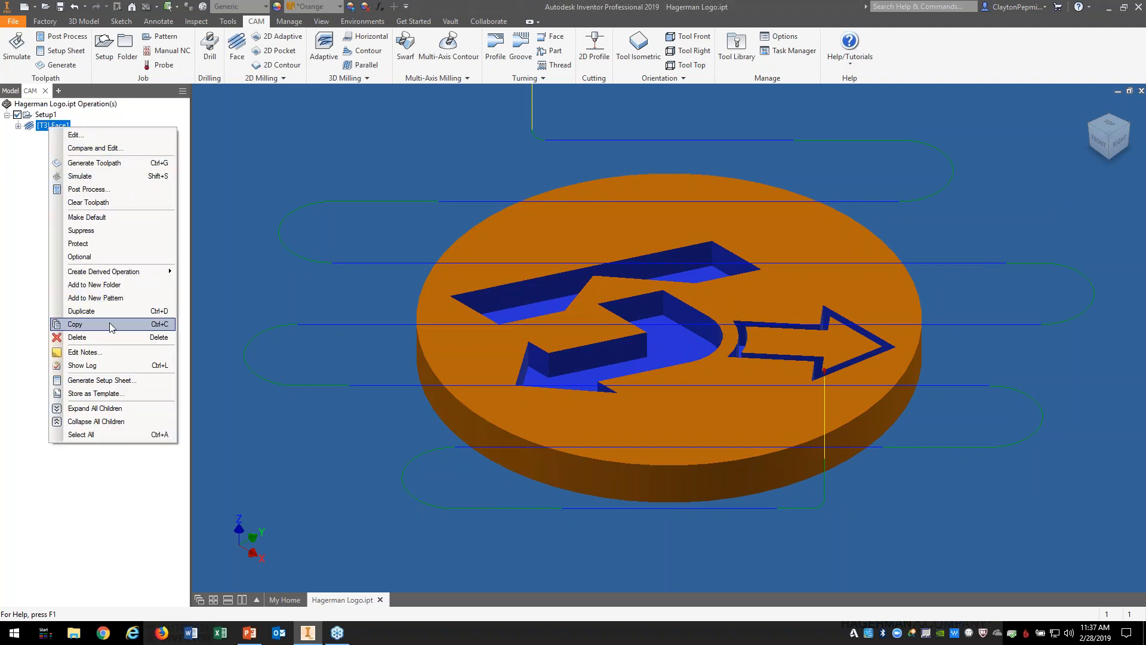
pyautogui.click(111, 338)
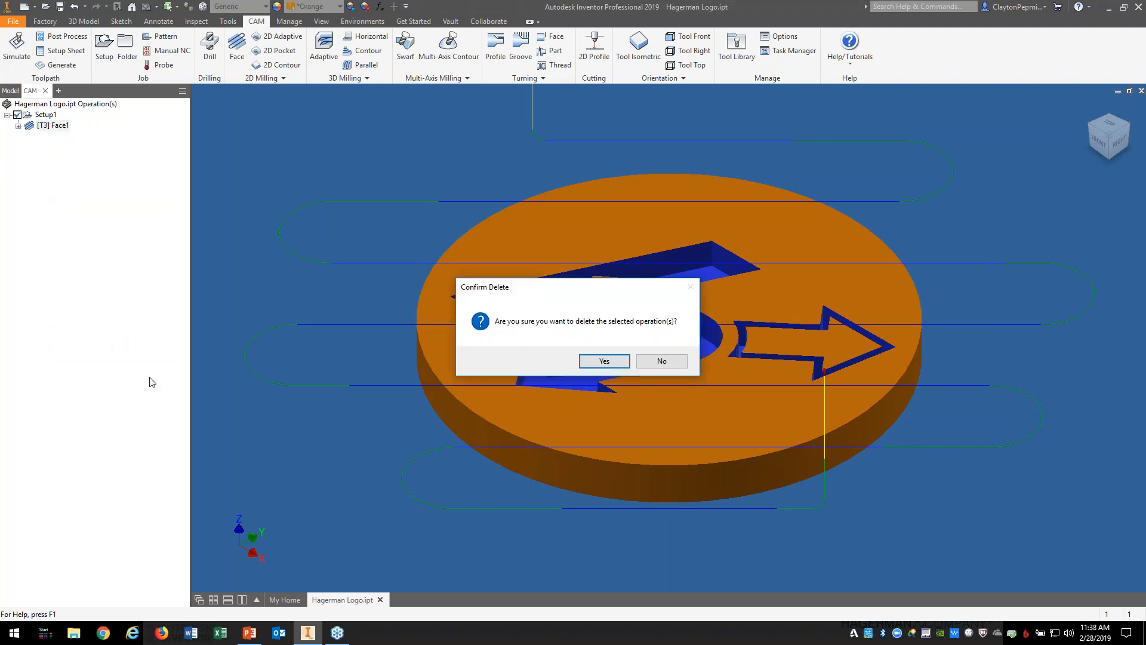
pyautogui.click(605, 362)
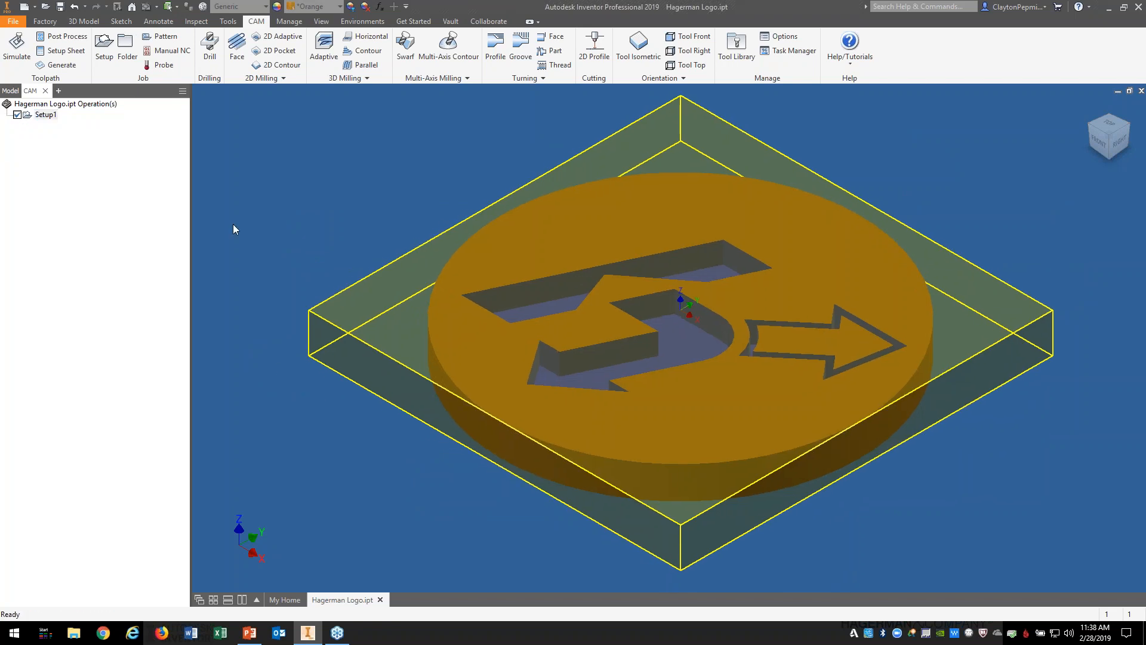
# Step: Create Face2 with the #3 Ø1/2" flat tool and confirm its passes run at 45° from above
pyautogui.click(237, 49)
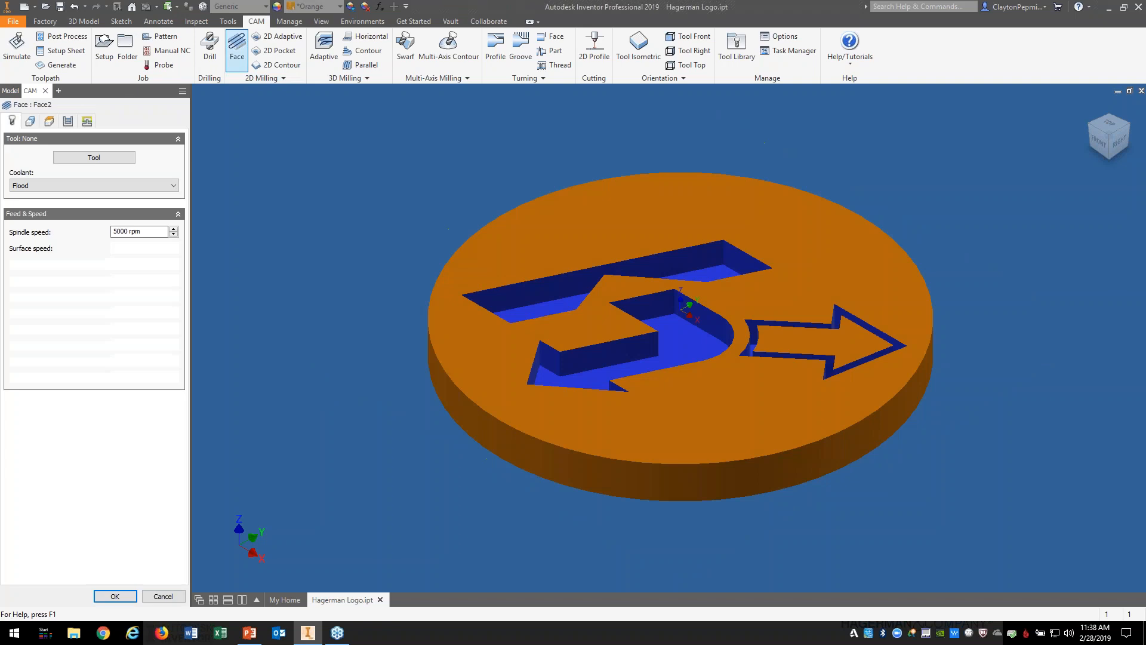
pyautogui.click(91, 158)
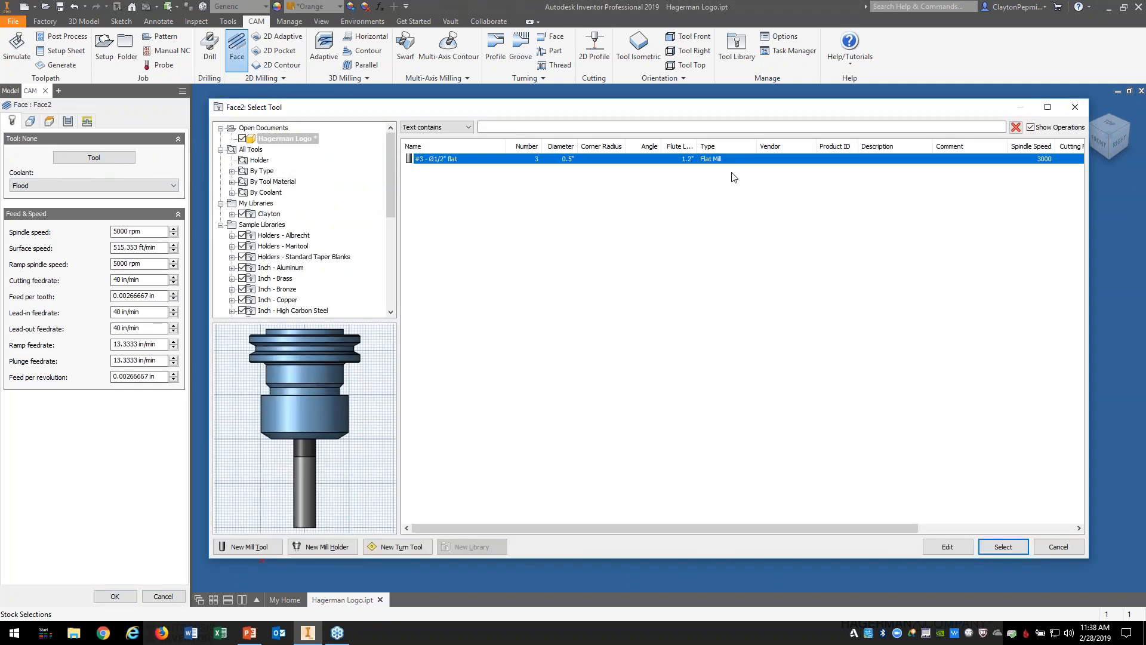
pyautogui.click(1002, 547)
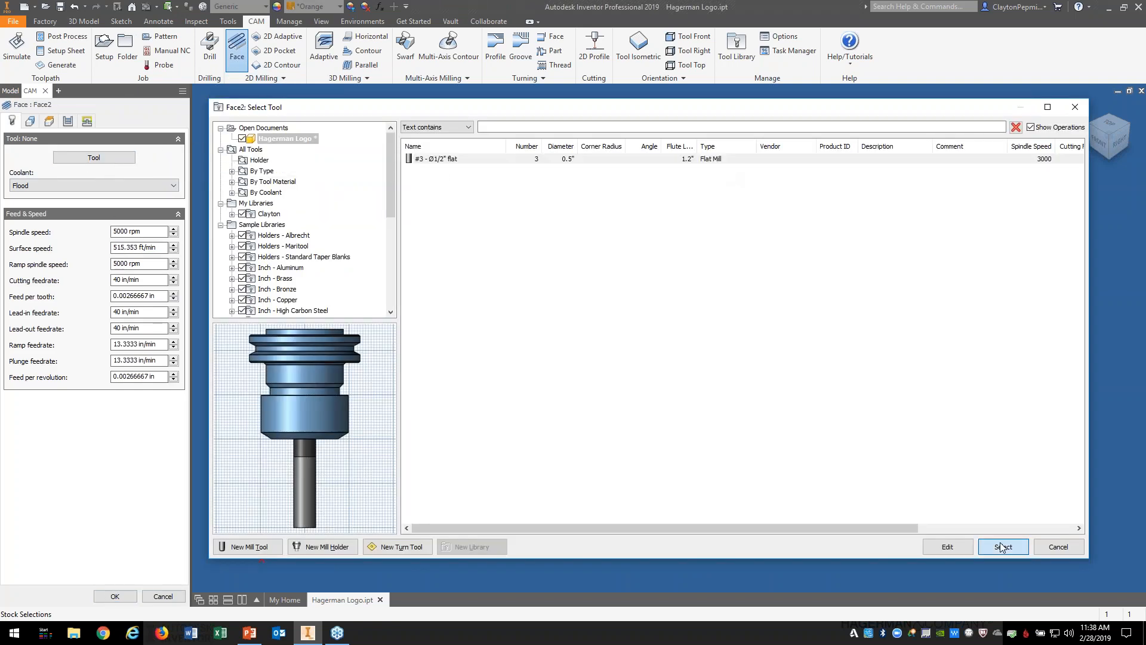
pyautogui.click(114, 596)
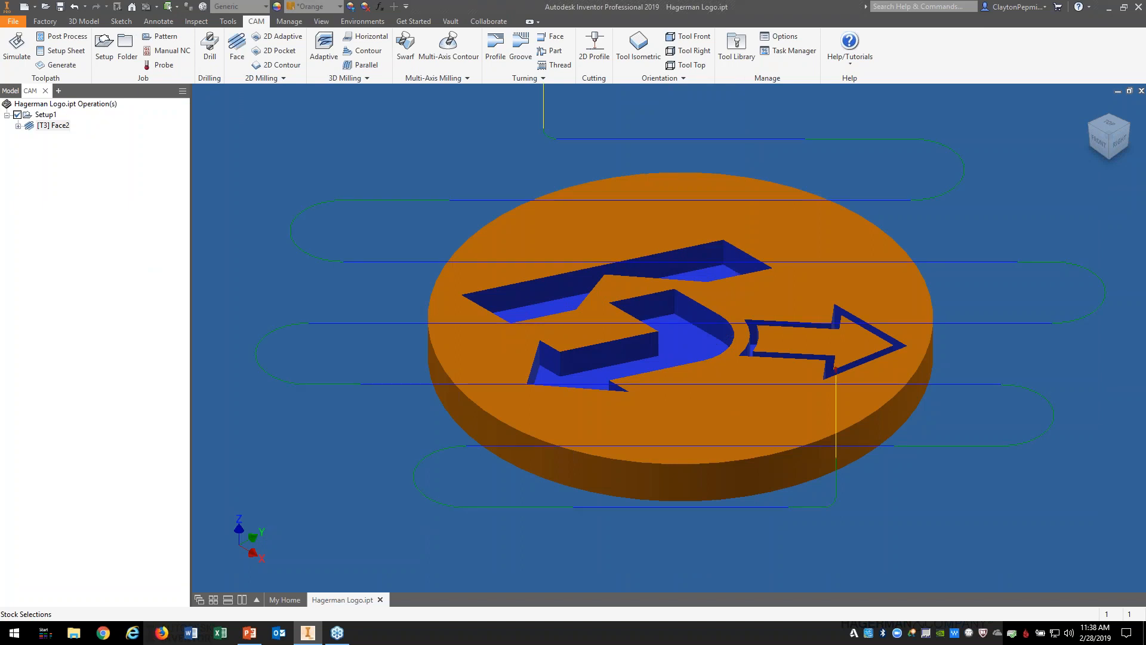
pyautogui.click(1101, 127)
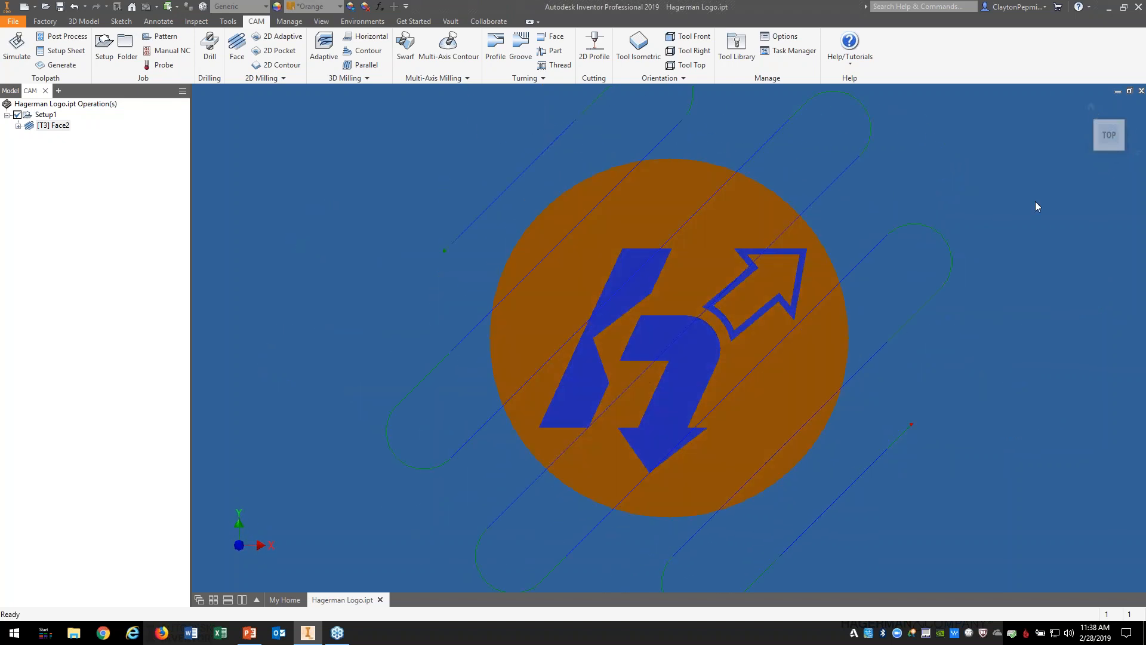
pyautogui.click(1090, 108)
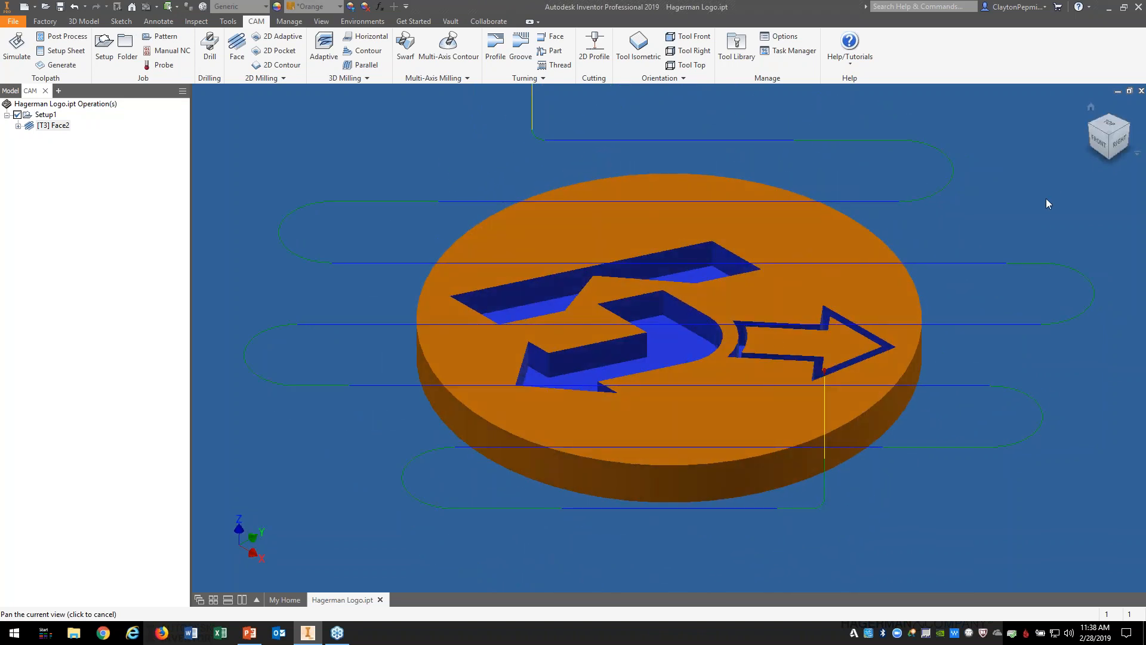
pyautogui.press('Escape')
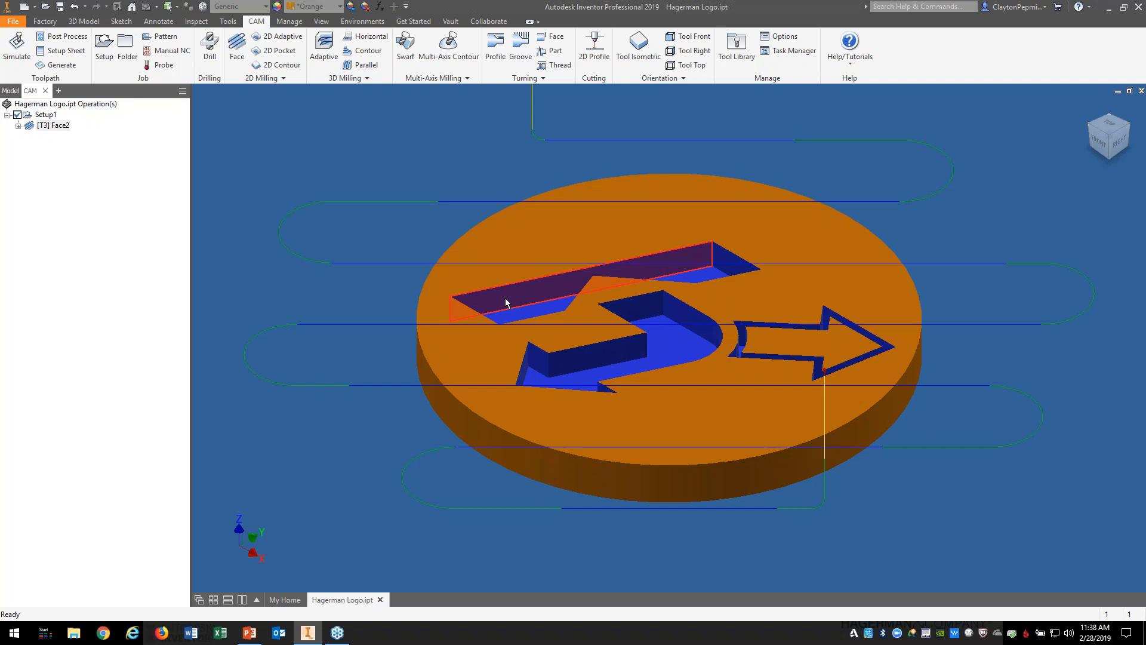
# Step: Reset Face2's pass direction to the built-in 0 deg default and check the regenerated toolpath
pyautogui.rightClick(60, 127)
pyautogui.click(83, 132)
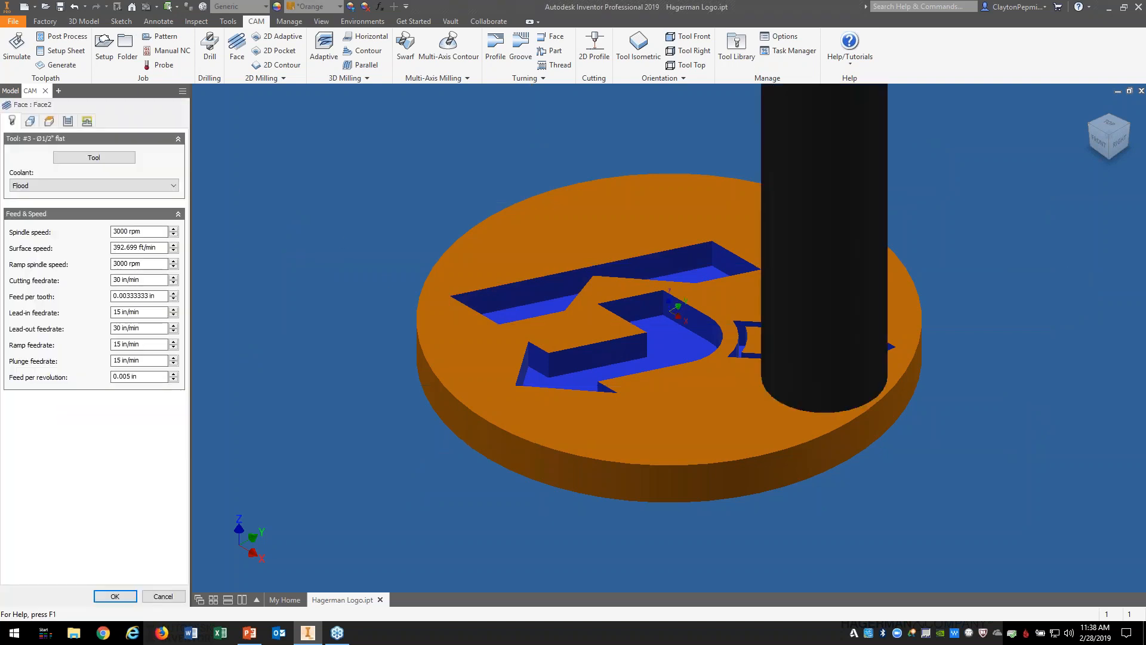
pyautogui.click(70, 123)
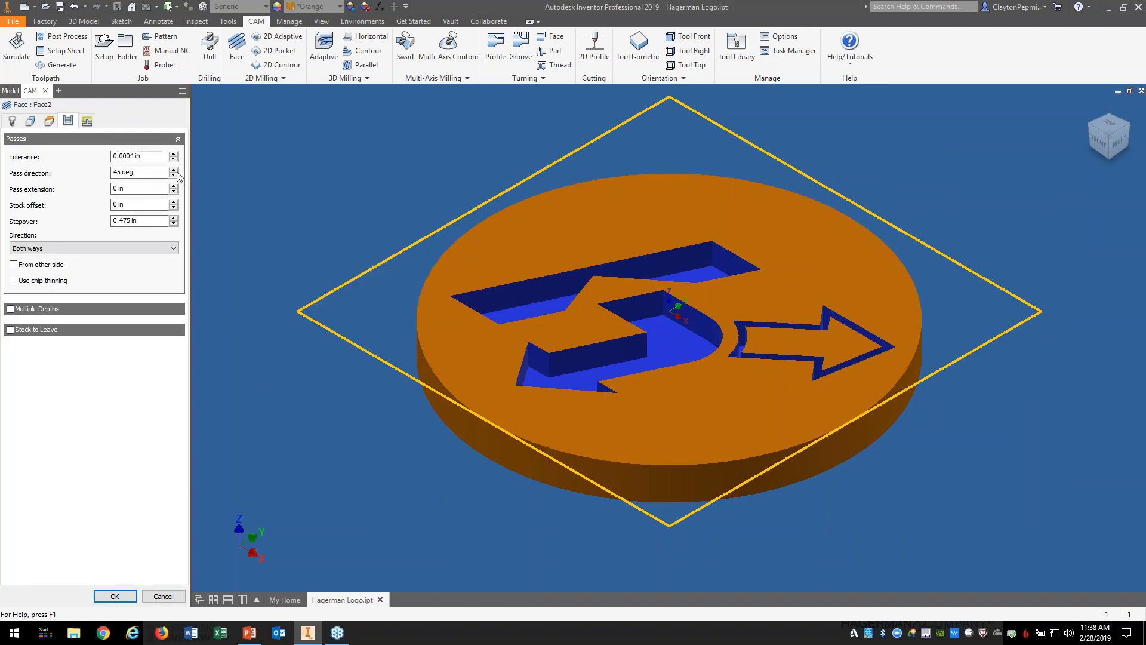
pyautogui.rightClick(150, 176)
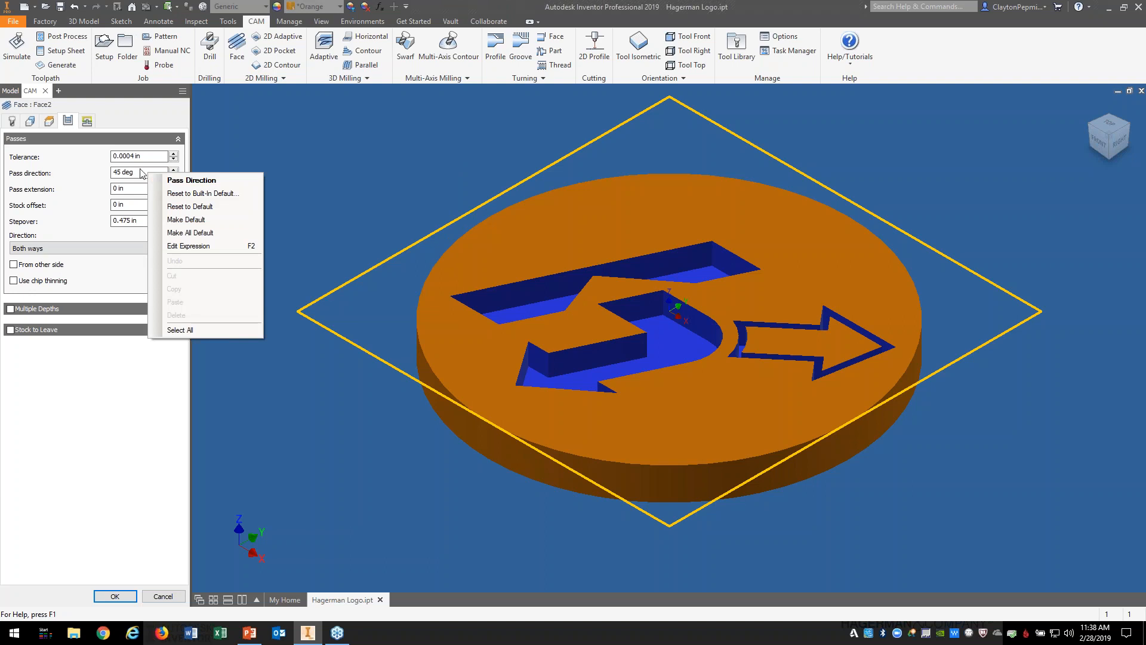
pyautogui.click(219, 197)
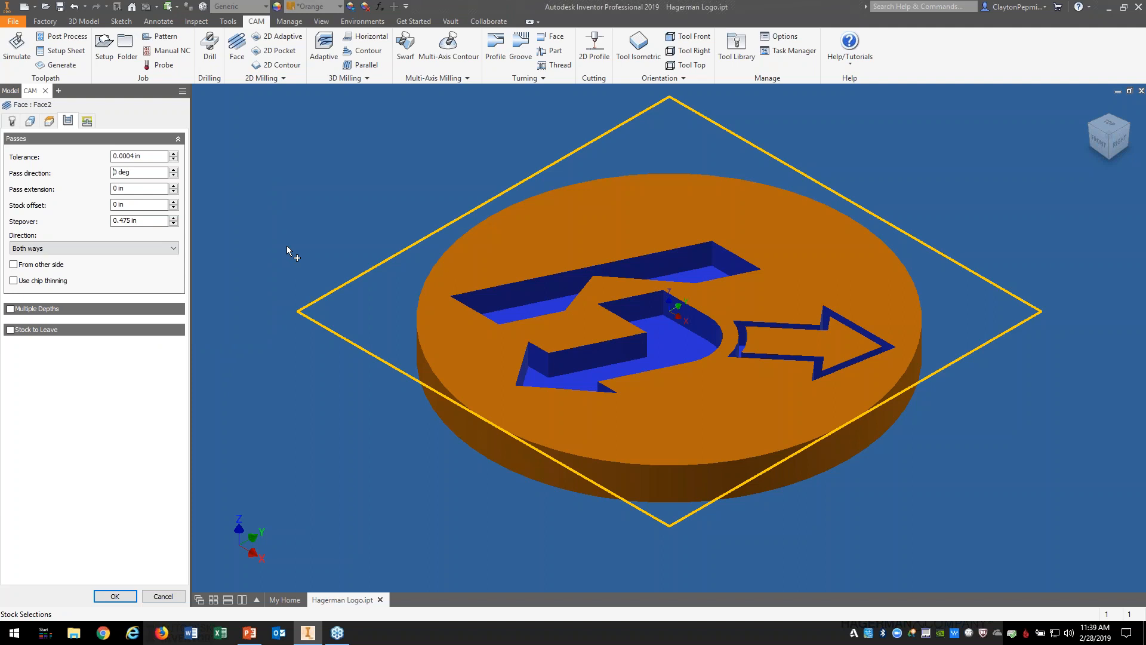
pyautogui.click(111, 596)
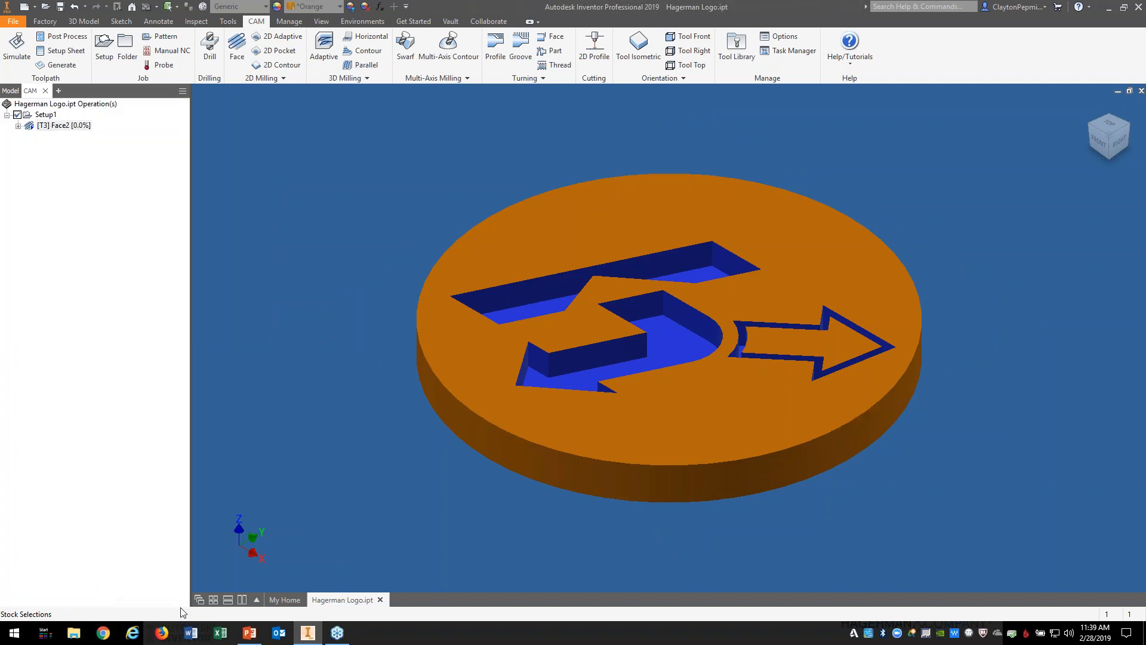
pyautogui.click(1108, 123)
pyautogui.click(1091, 107)
# Step: Delete the Face2 operation
pyautogui.rightClick(67, 125)
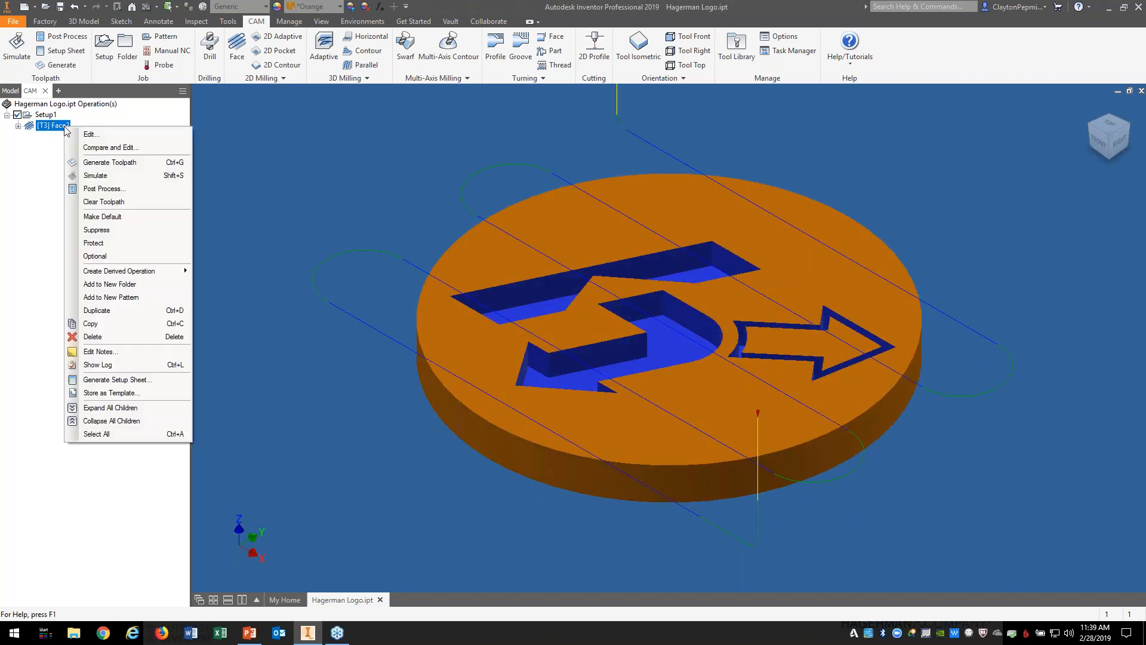
pyautogui.click(118, 336)
pyautogui.click(583, 364)
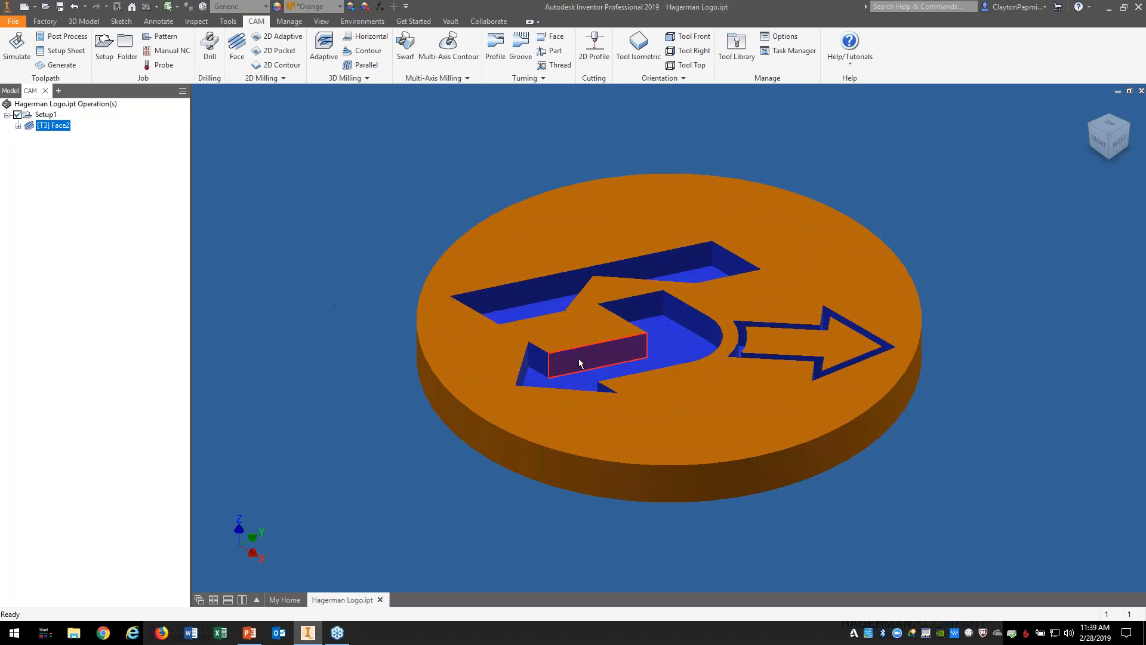
# Step: Create Face3 with the #3 Ø1/2" flat tool and view its toolpath from above
pyautogui.click(233, 40)
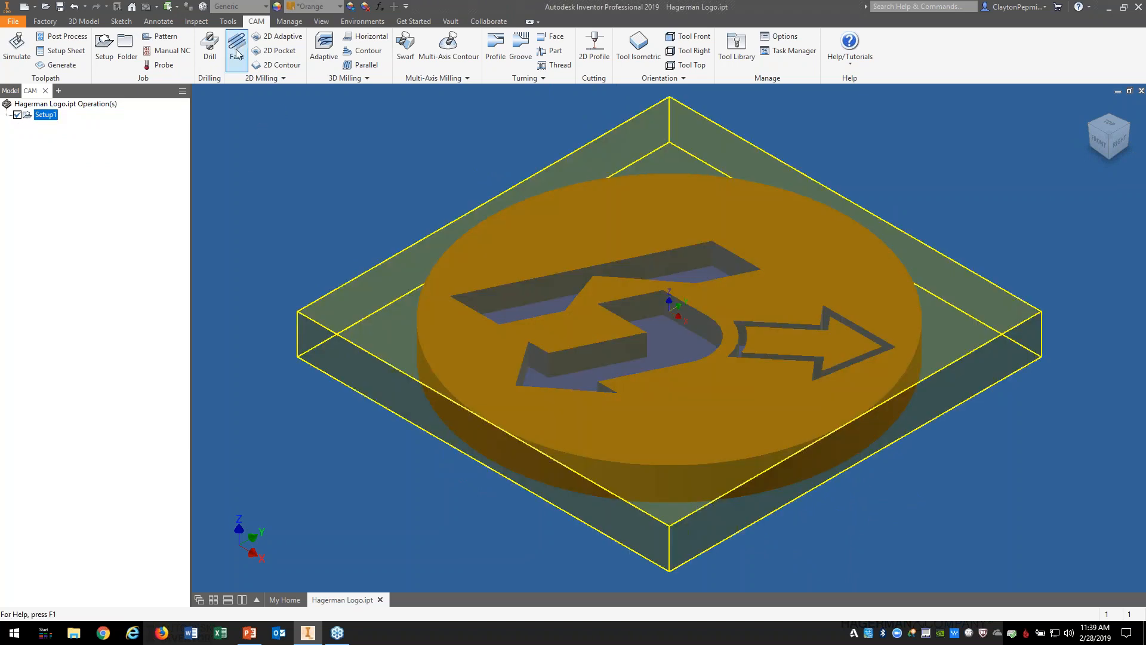
pyautogui.click(94, 158)
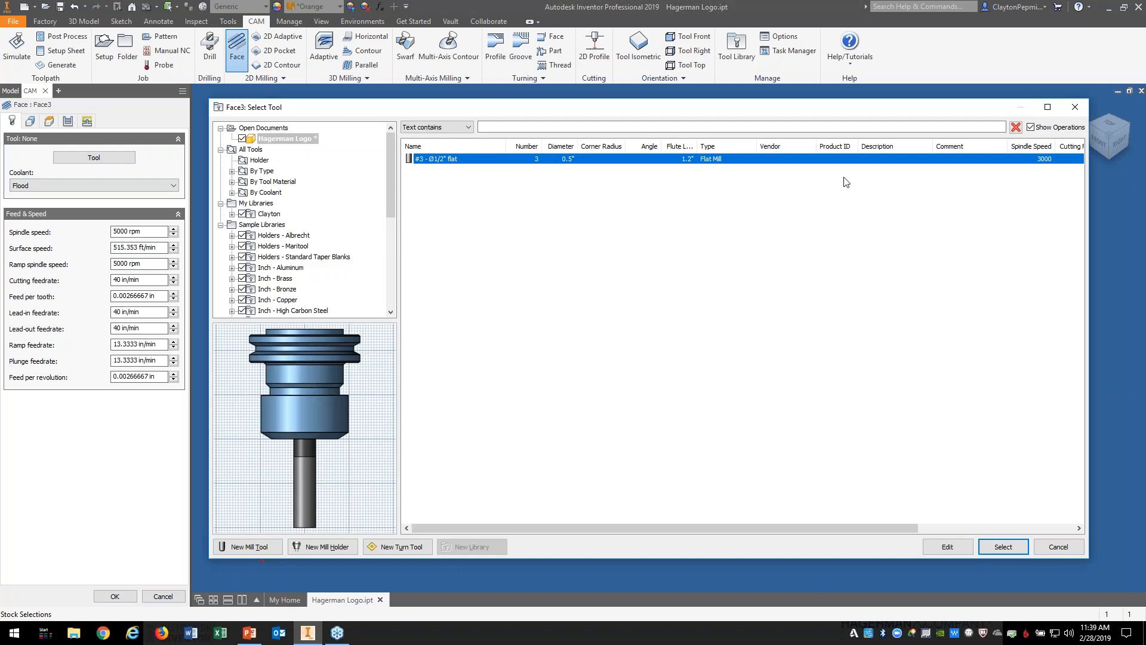
pyautogui.click(1016, 543)
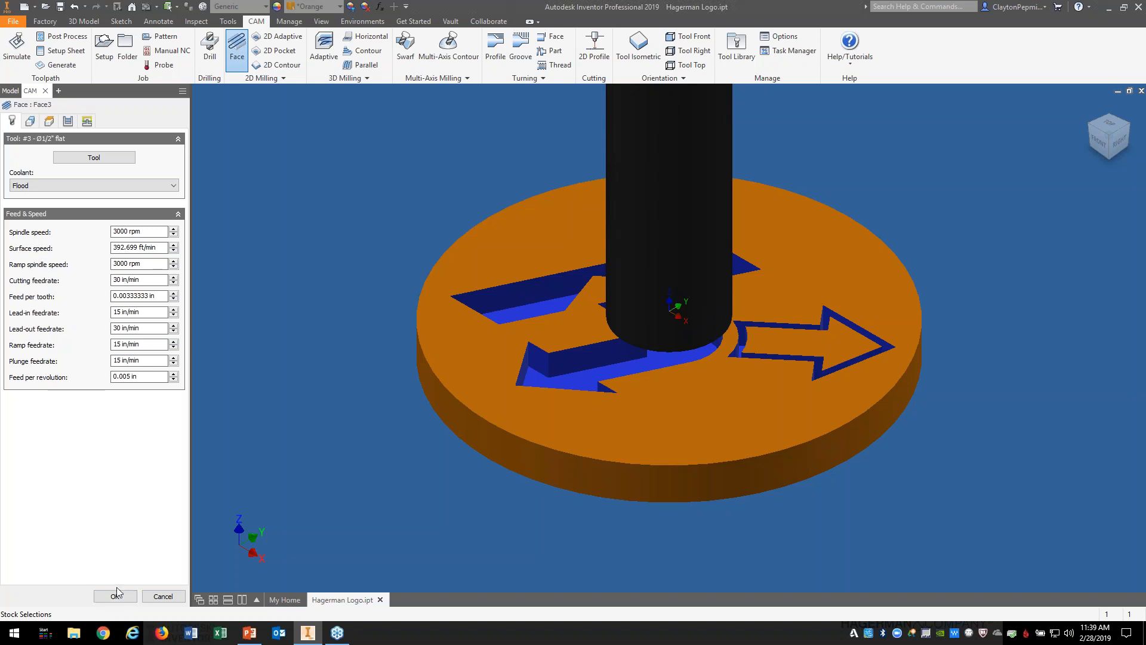
pyautogui.click(117, 595)
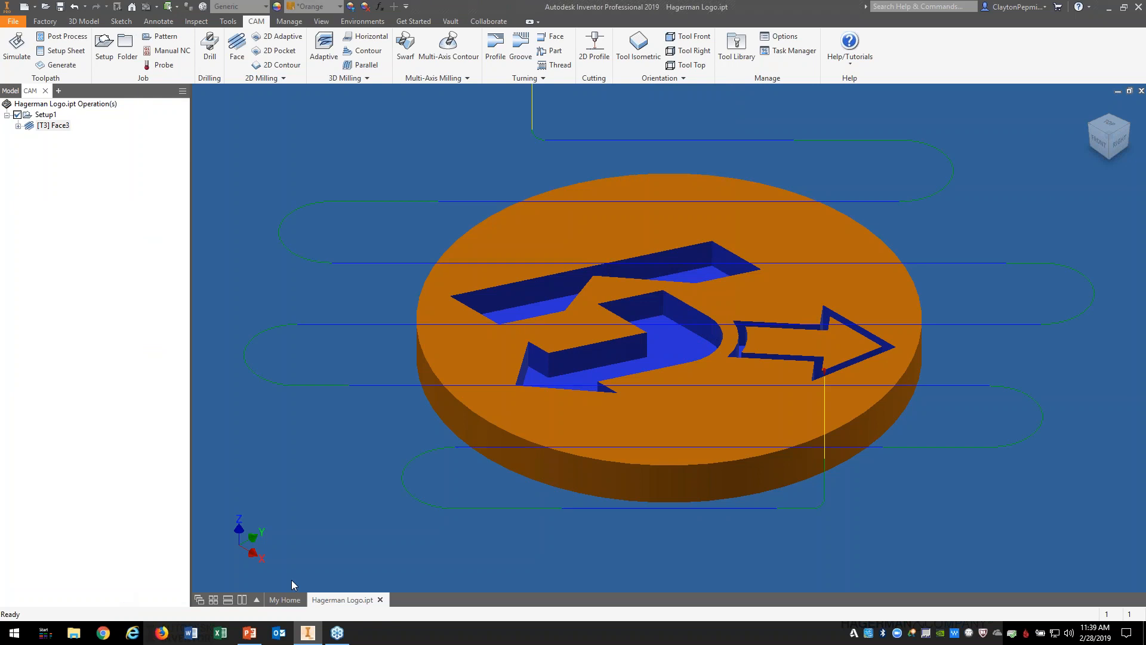
pyautogui.click(1109, 125)
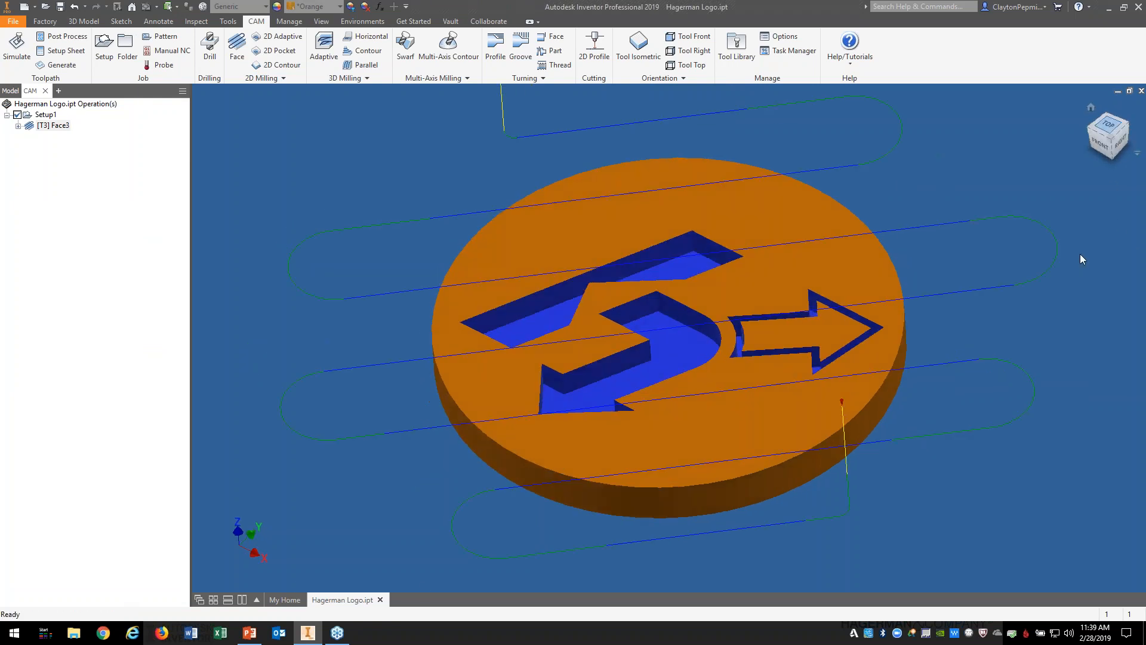
pyautogui.click(1090, 106)
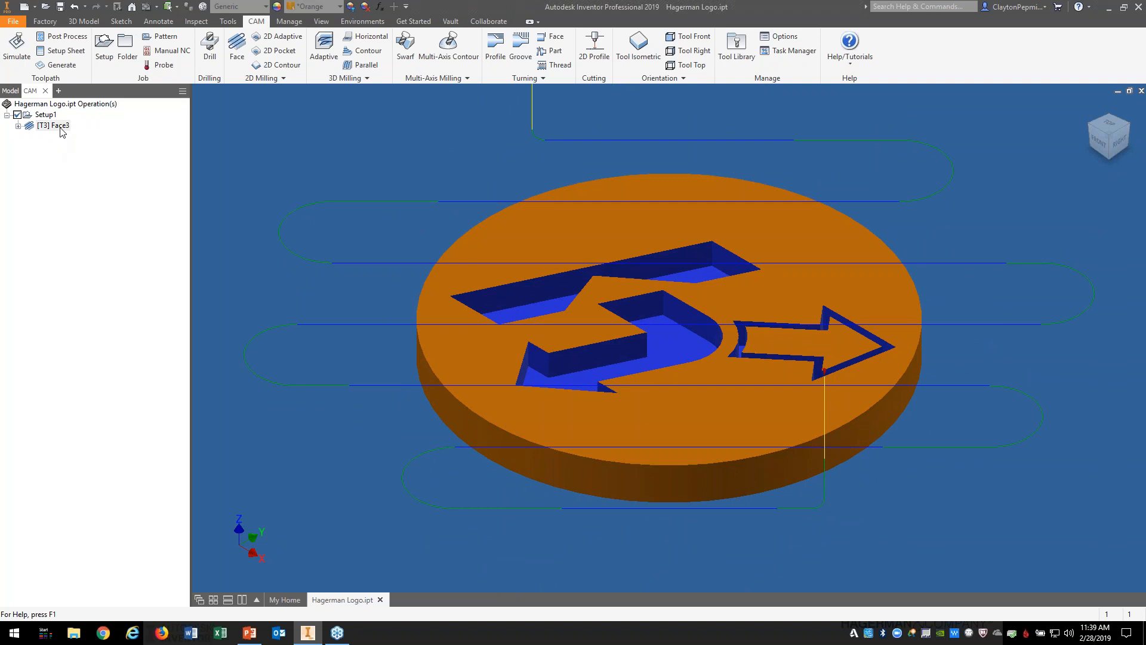
# Step: Edit Face3 and reset its pass direction to the built-in 0 deg default
pyautogui.rightClick(61, 125)
pyautogui.click(87, 133)
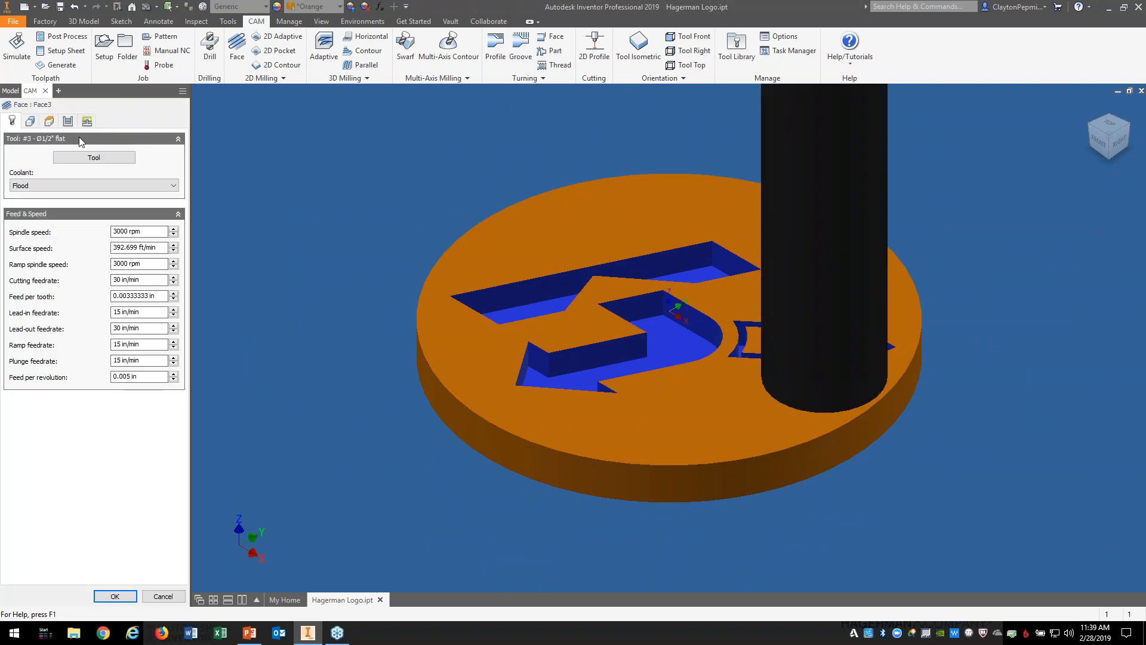
pyautogui.click(67, 121)
pyautogui.click(142, 174)
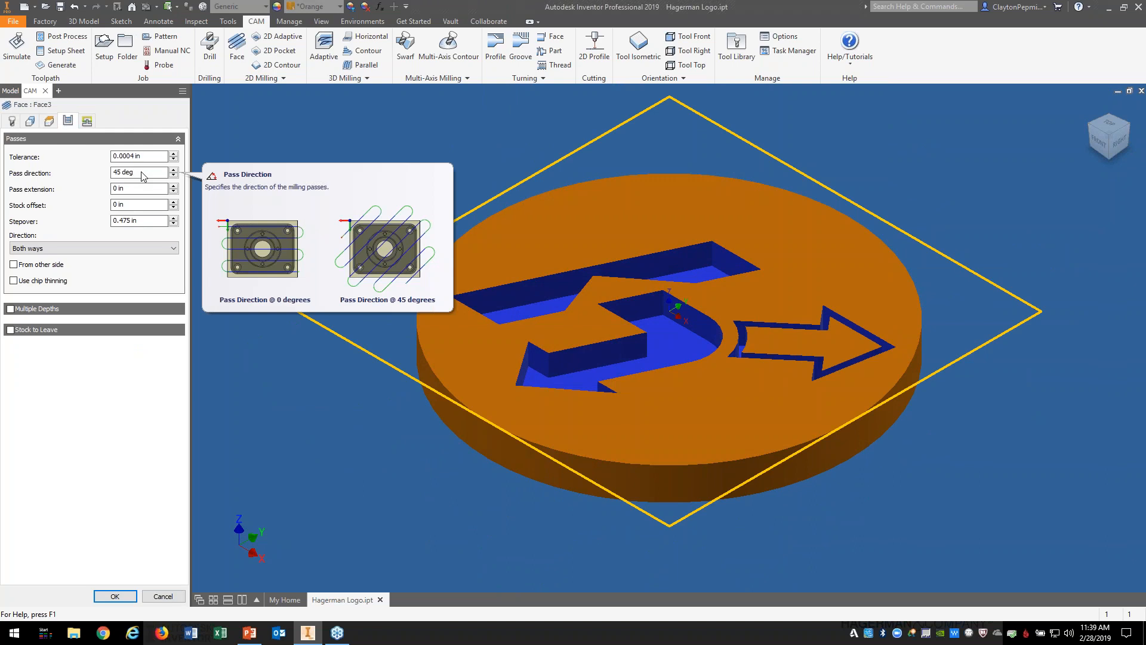
pyautogui.rightClick(143, 174)
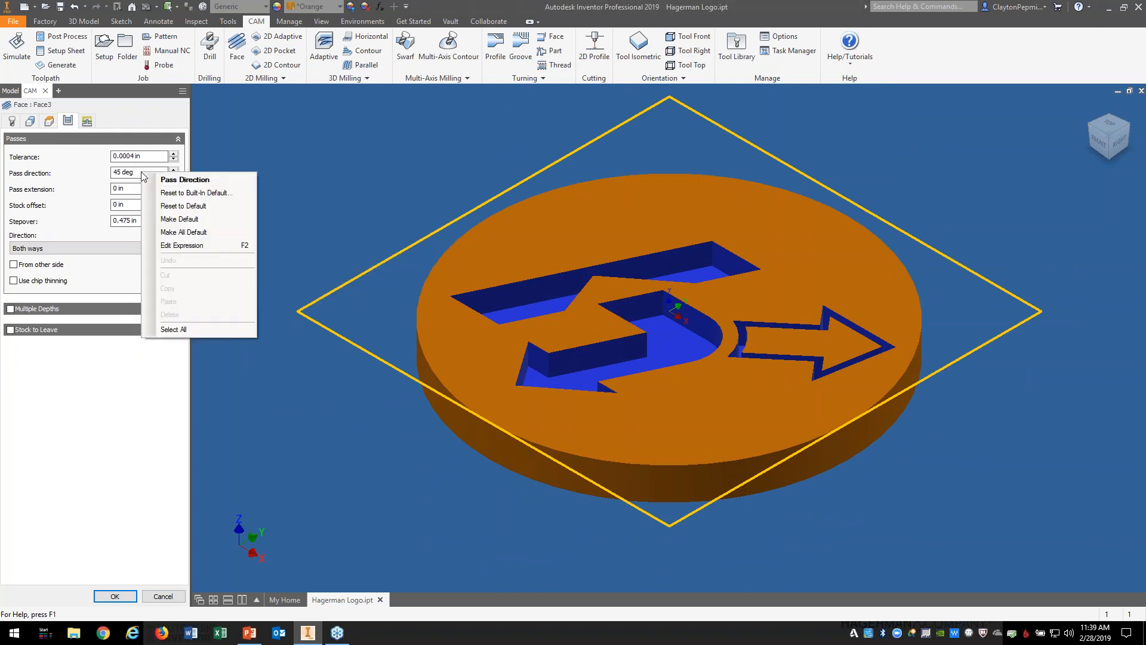
pyautogui.click(192, 193)
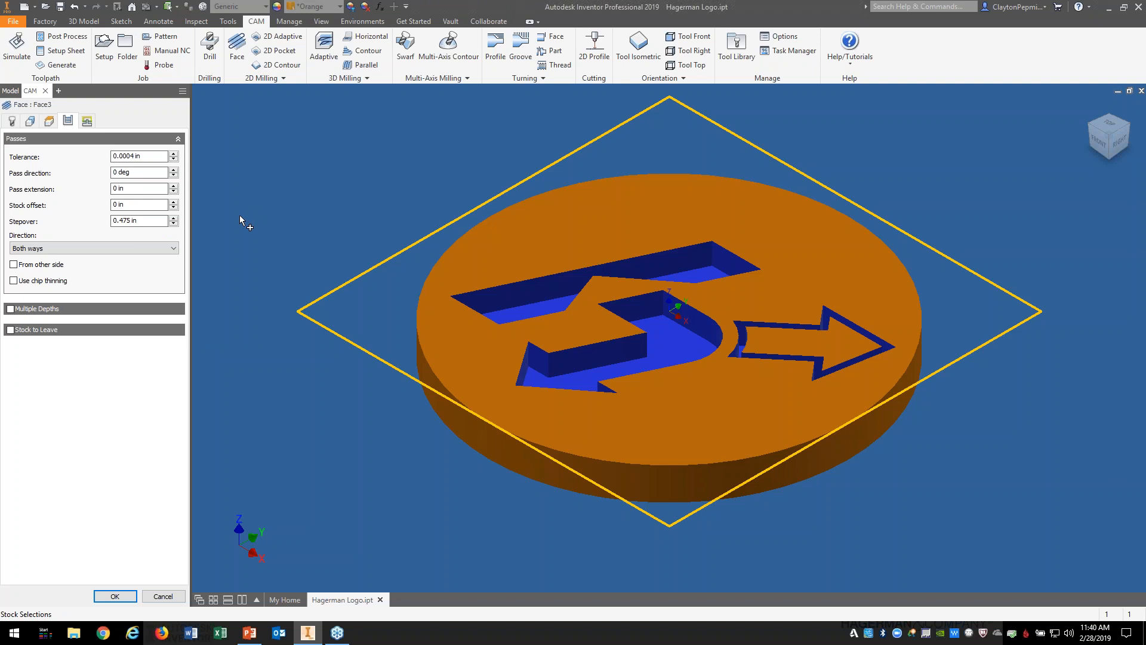
# Step: Toggle the pass direction between the saved 45 deg default and built-in 0 deg, ending at 45
pyautogui.rightClick(154, 172)
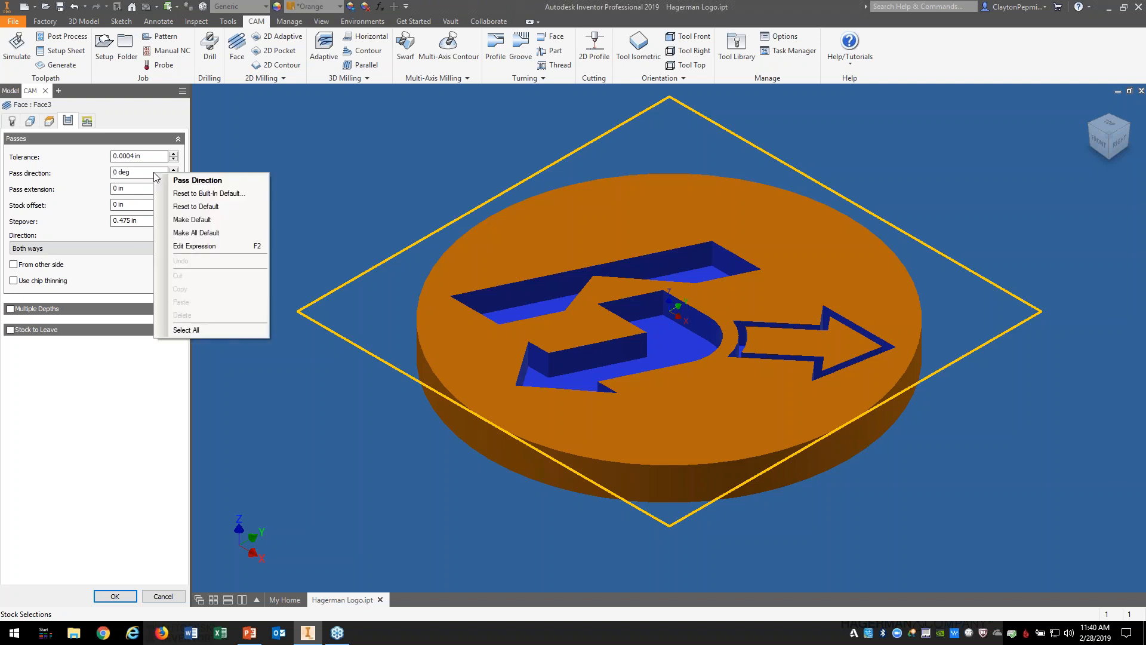
pyautogui.click(193, 207)
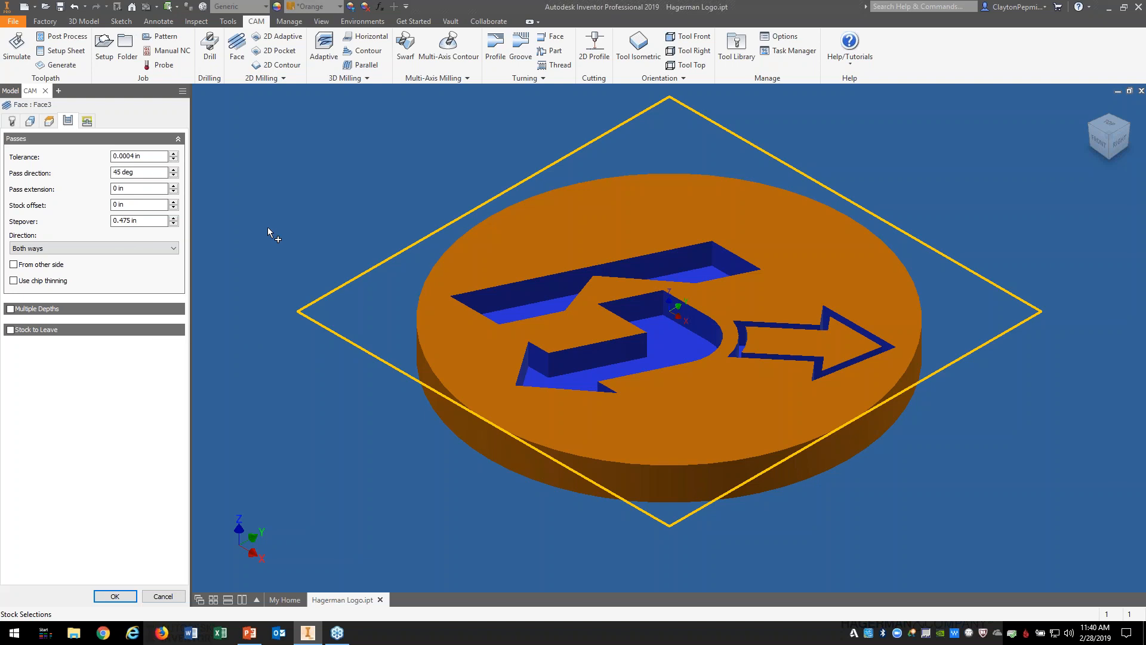
pyautogui.rightClick(157, 178)
pyautogui.click(212, 196)
pyautogui.rightClick(172, 177)
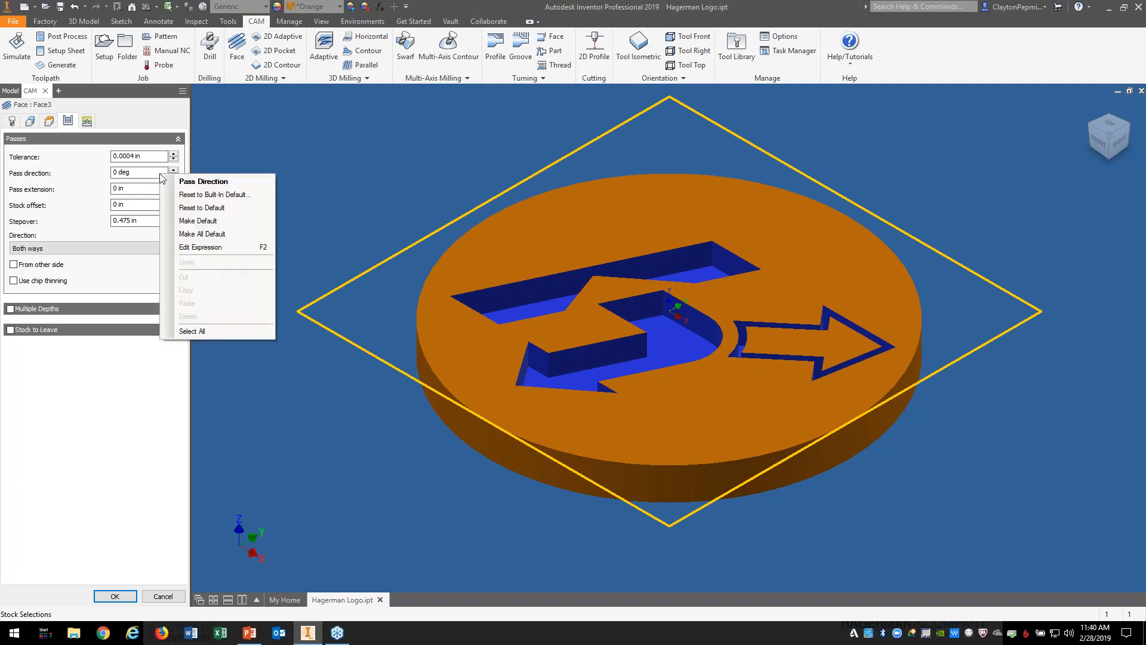
pyautogui.click(206, 212)
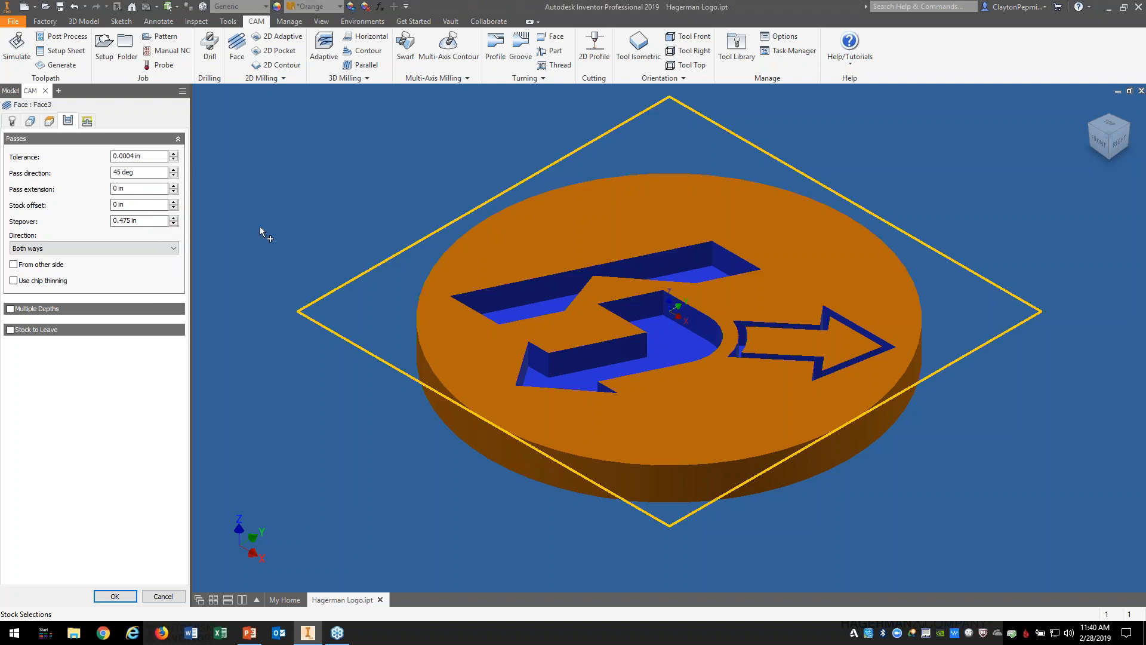
pyautogui.rightClick(156, 178)
pyautogui.click(192, 199)
pyautogui.rightClick(160, 178)
pyautogui.click(203, 211)
# Step: Set pass direction to 30 deg, reset to built-in 0, then restore the saved 45 deg
pyautogui.moveTo(145, 175); pyautogui.dragTo(111, 174)
pyautogui.write('30')
pyautogui.click(131, 190)
pyautogui.rightClick(150, 173)
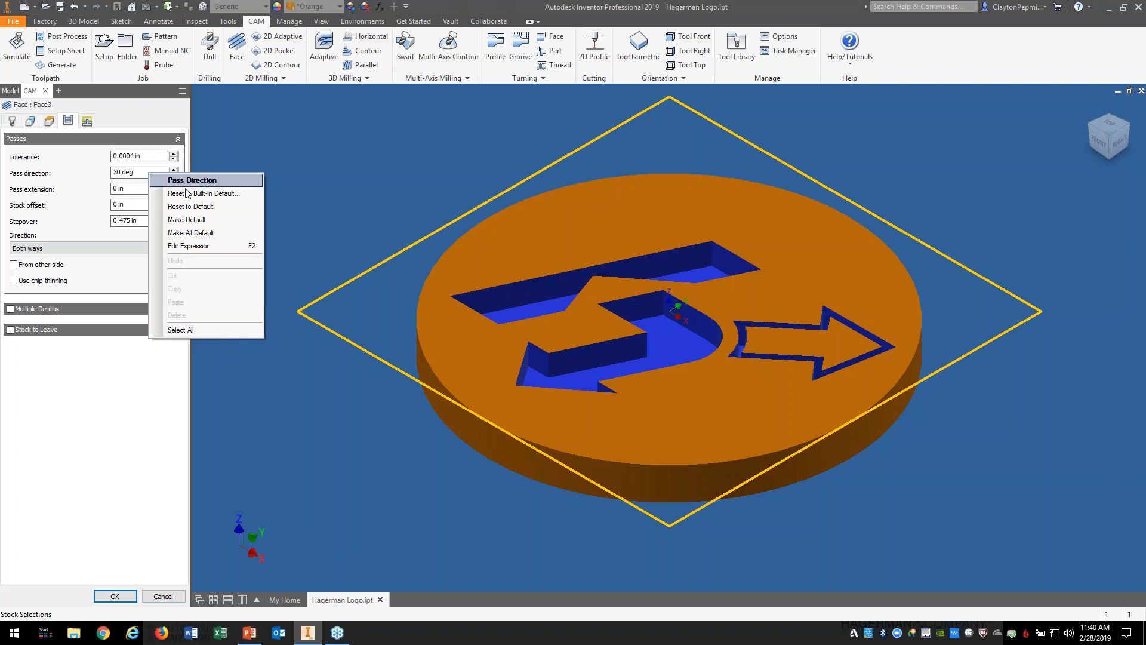
pyautogui.click(213, 207)
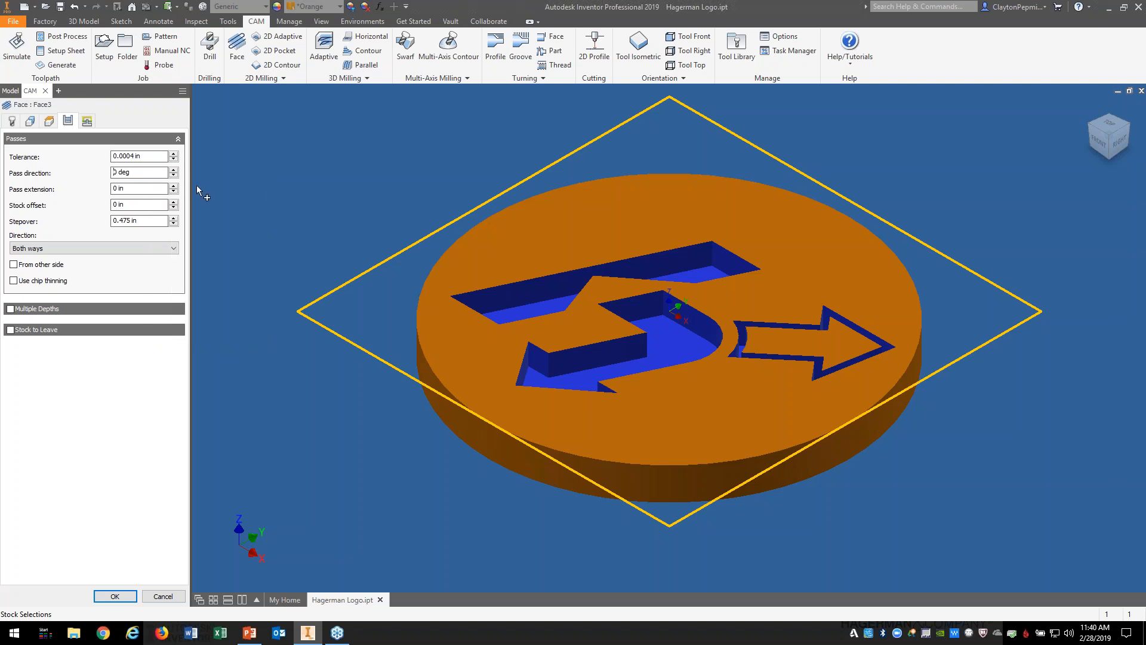
pyautogui.rightClick(155, 173)
pyautogui.click(197, 206)
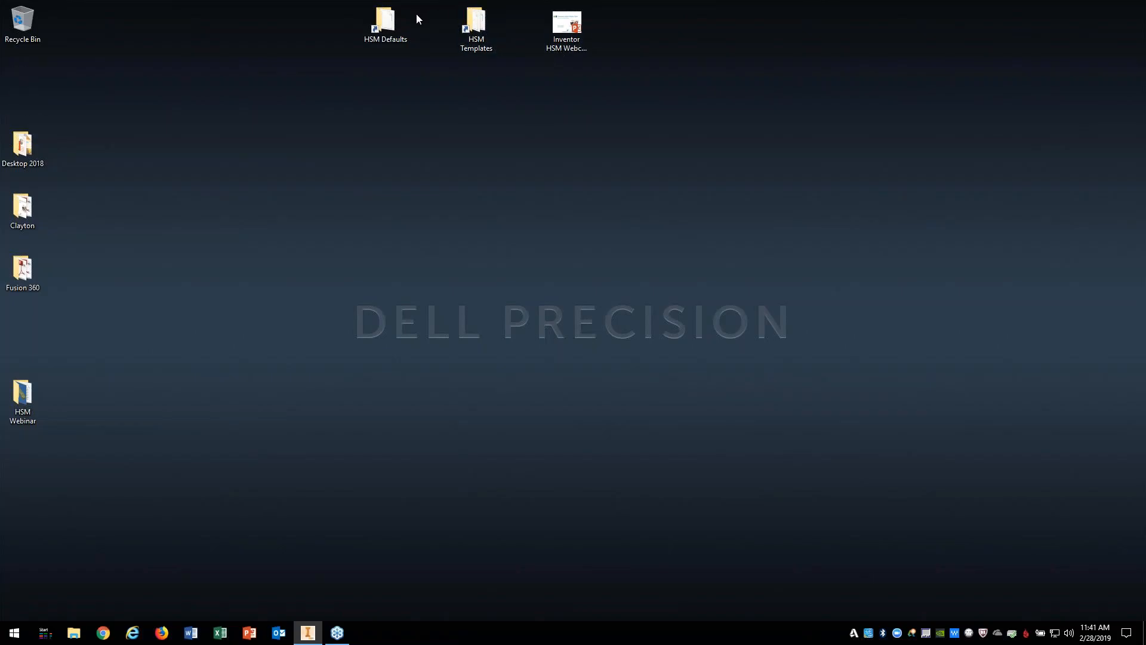
# Step: Locate face.xml in the Inventor HSM Defaults folder and open it with Edit with Notepad++
pyautogui.doubleClick(395, 20)
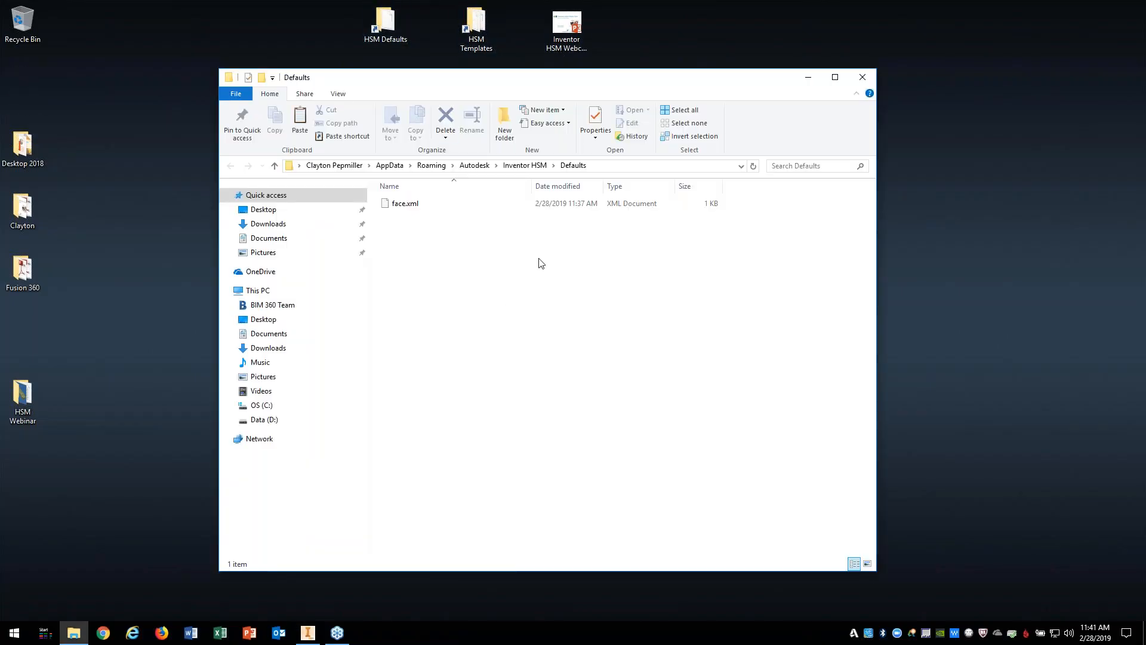
pyautogui.click(600, 168)
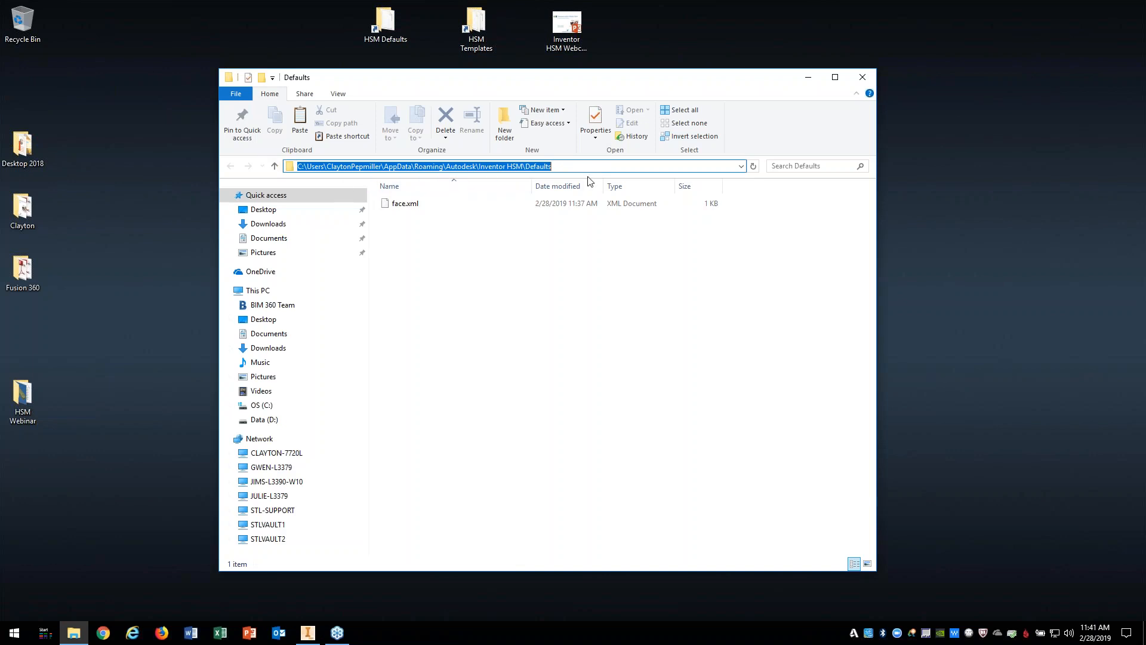
pyautogui.moveTo(567, 167); pyautogui.dragTo(296, 168)
pyautogui.click(395, 206)
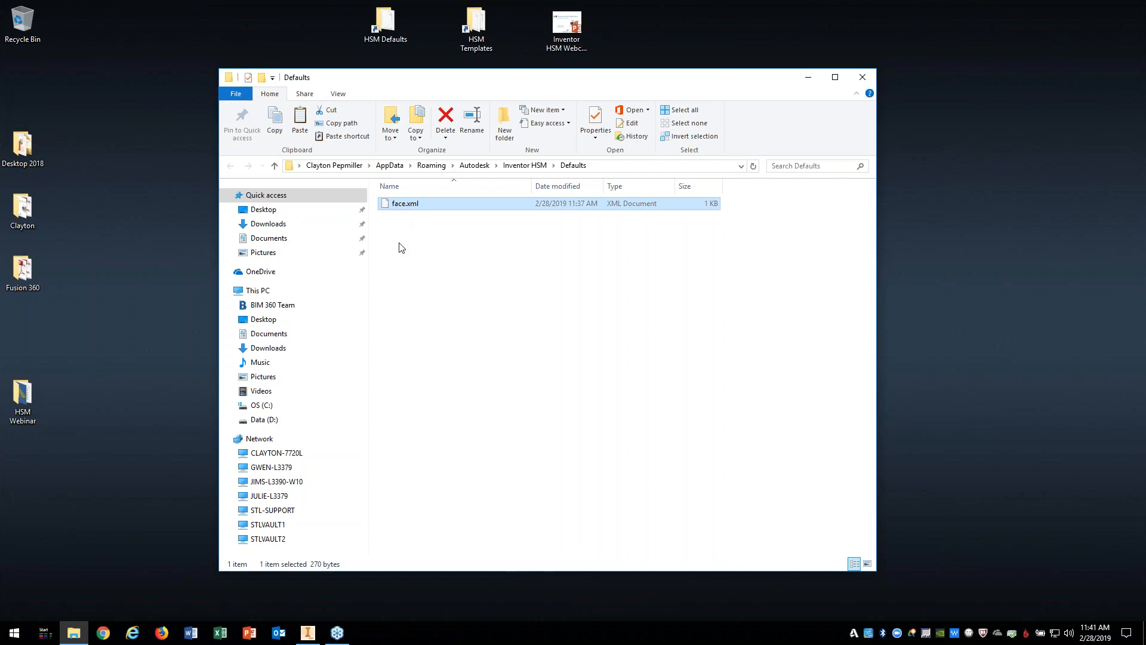
pyautogui.rightClick(402, 207)
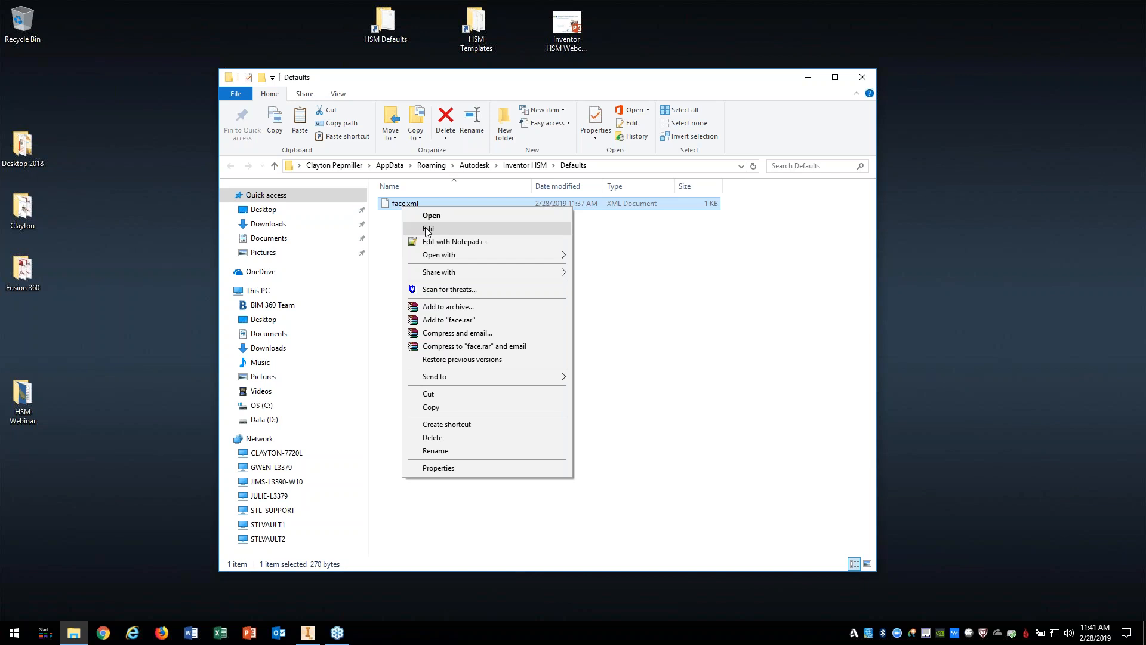
pyautogui.click(455, 241)
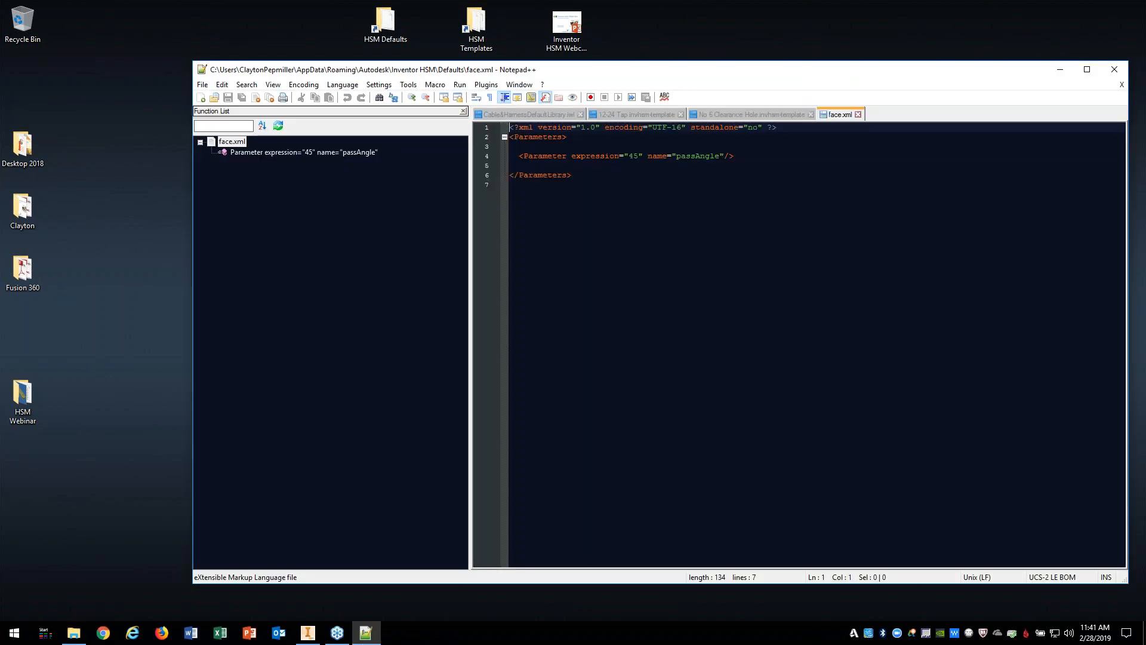
# Step: Inspect the passAngle 45 line in face.xml, close Notepad++, and return to Inventor's Face3 dialog
pyautogui.moveTo(736, 156); pyautogui.dragTo(513, 157)
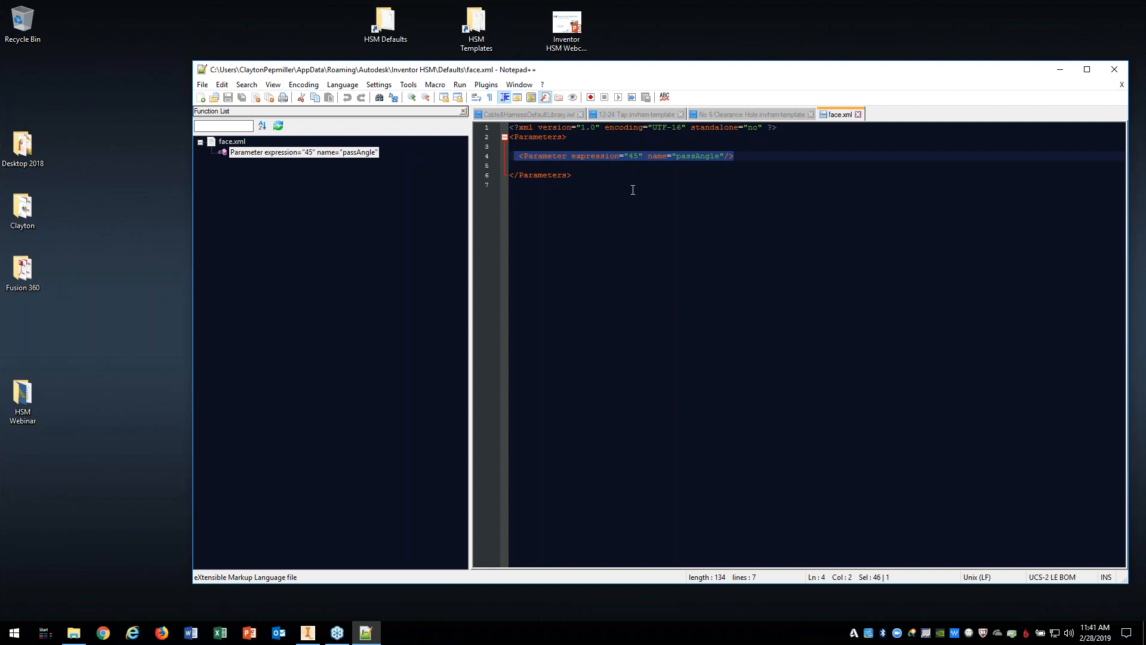
pyautogui.click(629, 156)
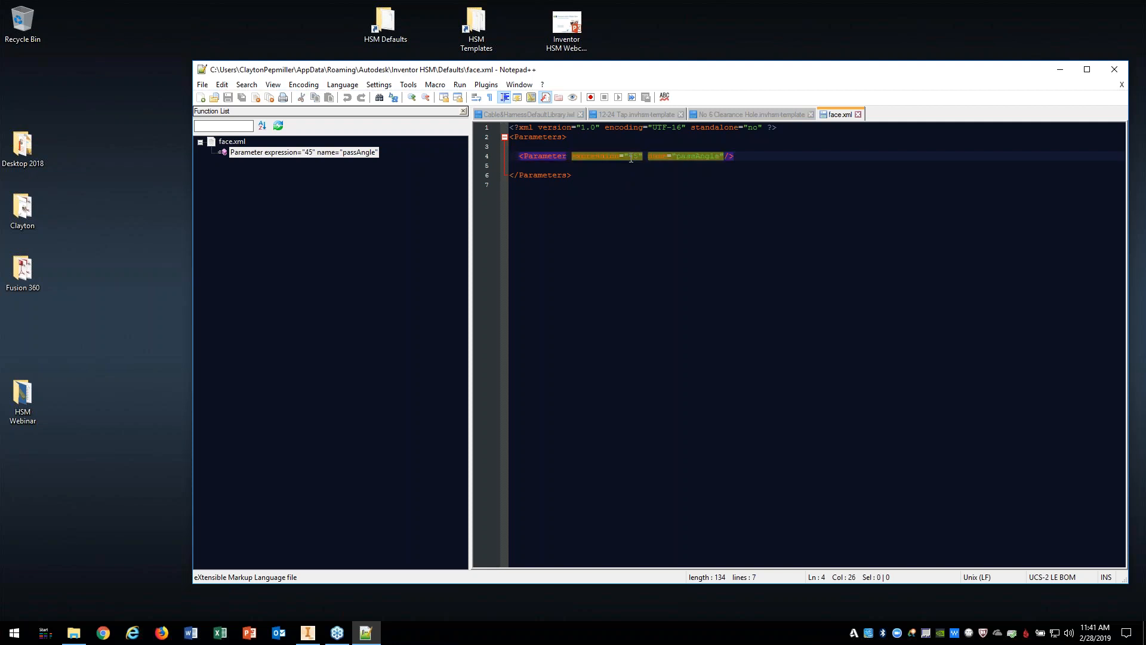
pyautogui.doubleClick(632, 156)
pyautogui.click(1114, 69)
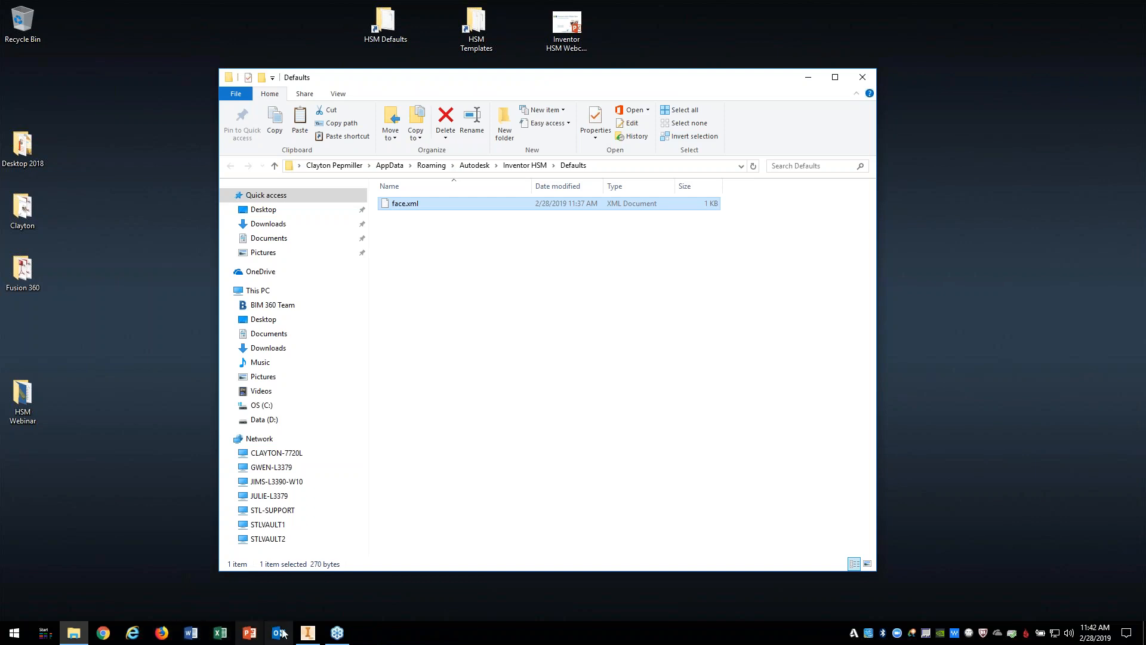
pyautogui.click(307, 632)
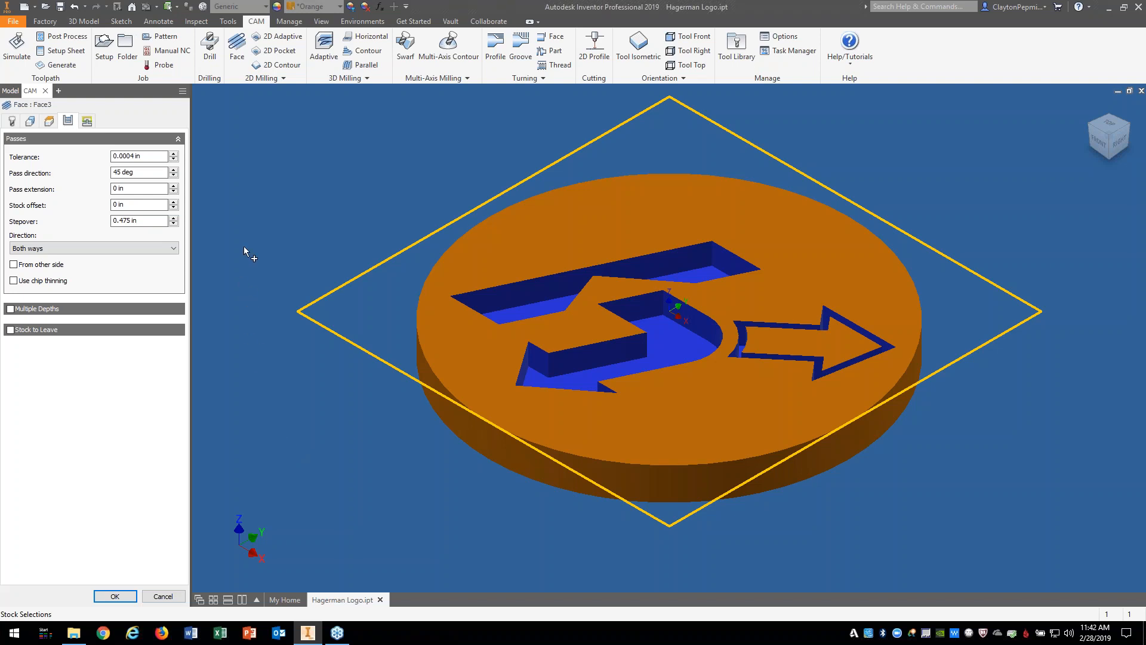
# Step: Set Face3's pass extension to 1.0 in
pyautogui.click(146, 187)
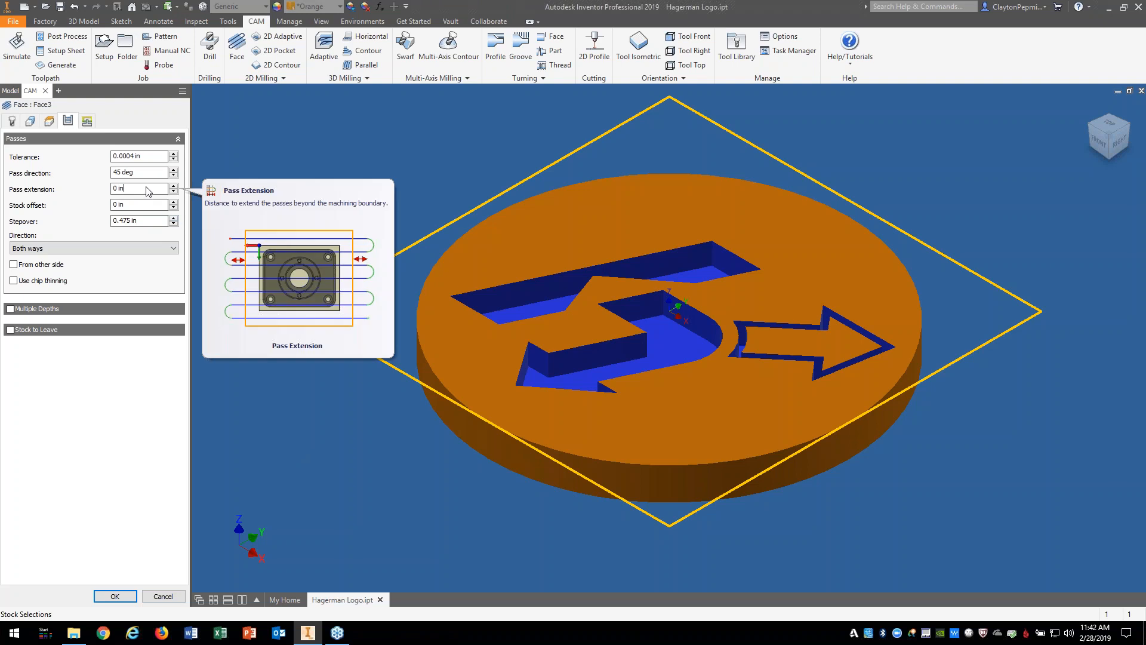
pyautogui.moveTo(134, 190); pyautogui.dragTo(90, 201)
pyautogui.write('1.0')
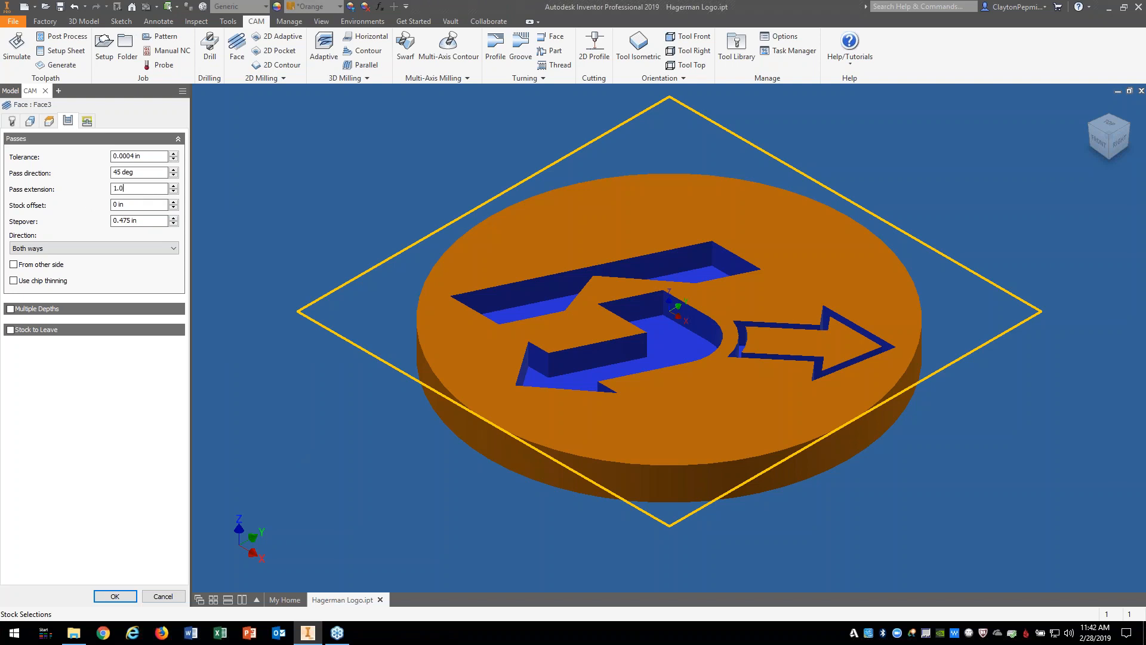
pyautogui.click(136, 208)
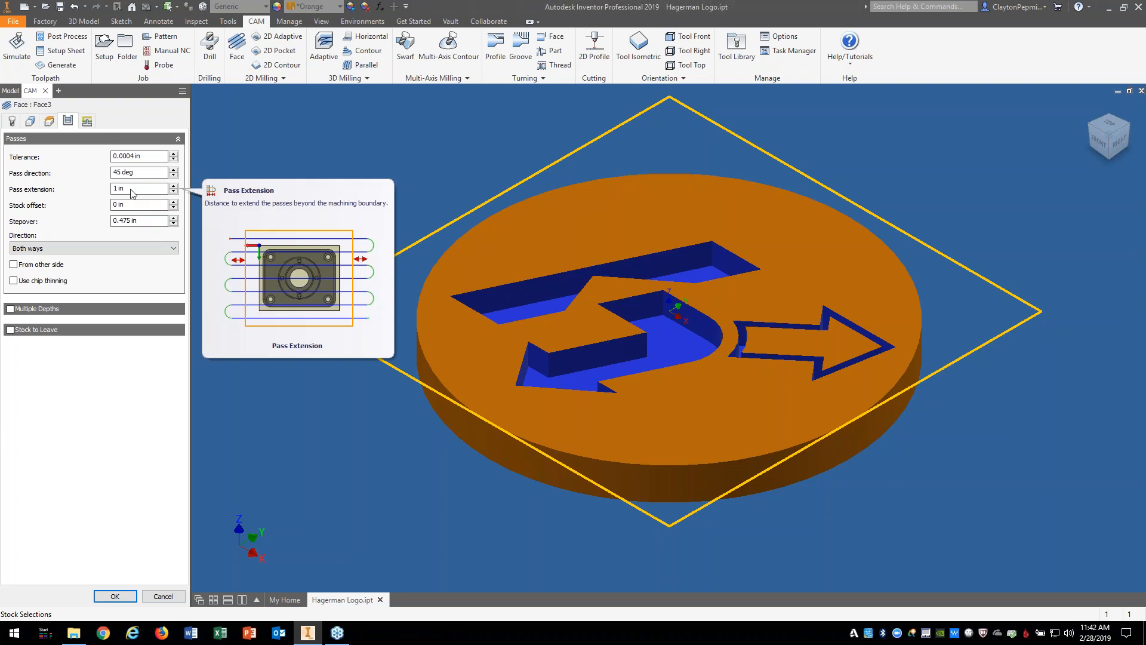
# Step: Save 1 in as the default pass extension and accept Face3, checking the 45° toolpath
pyautogui.rightClick(142, 192)
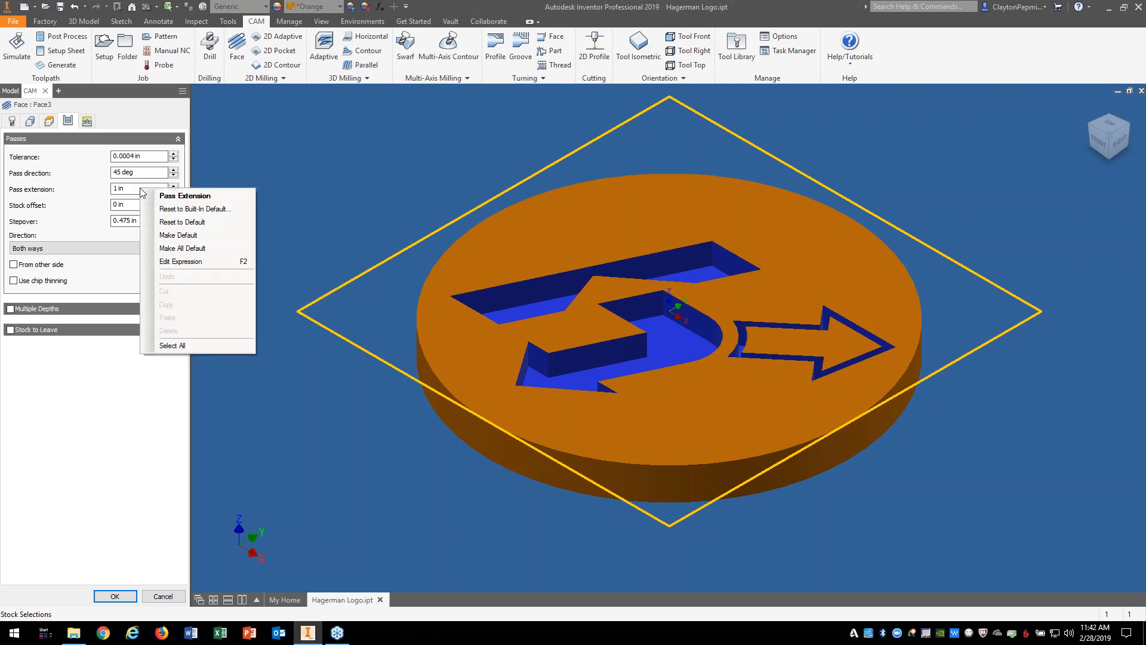
pyautogui.click(179, 235)
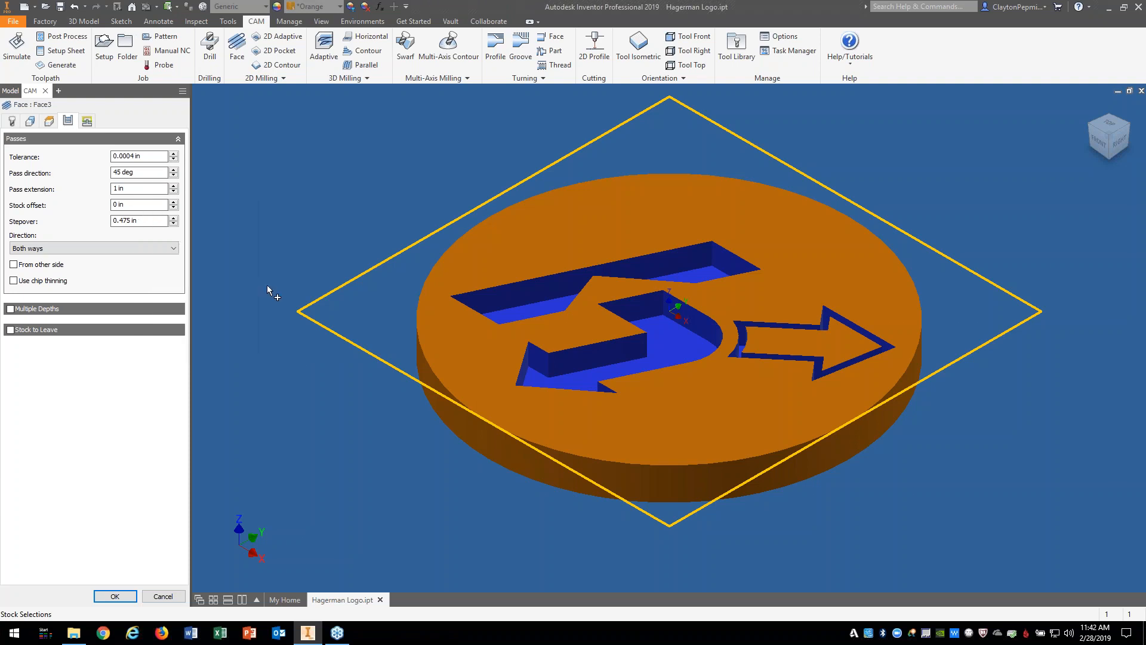
pyautogui.click(120, 593)
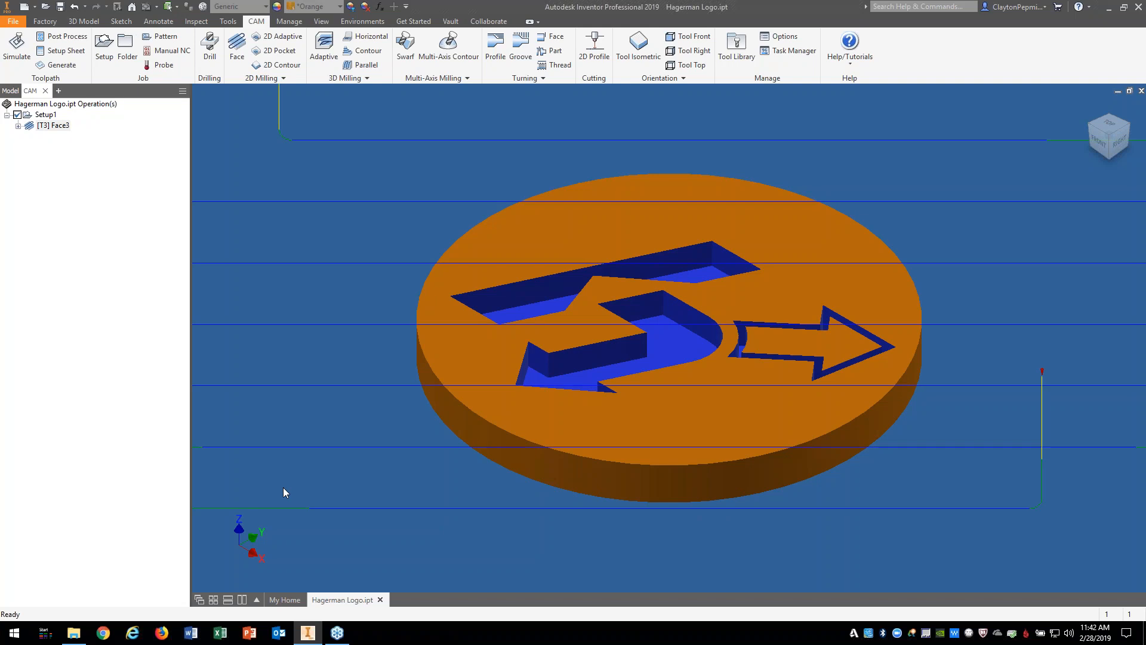
pyautogui.click(1108, 136)
pyautogui.click(1091, 106)
# Step: Delete the Face3 operation
pyautogui.rightClick(66, 126)
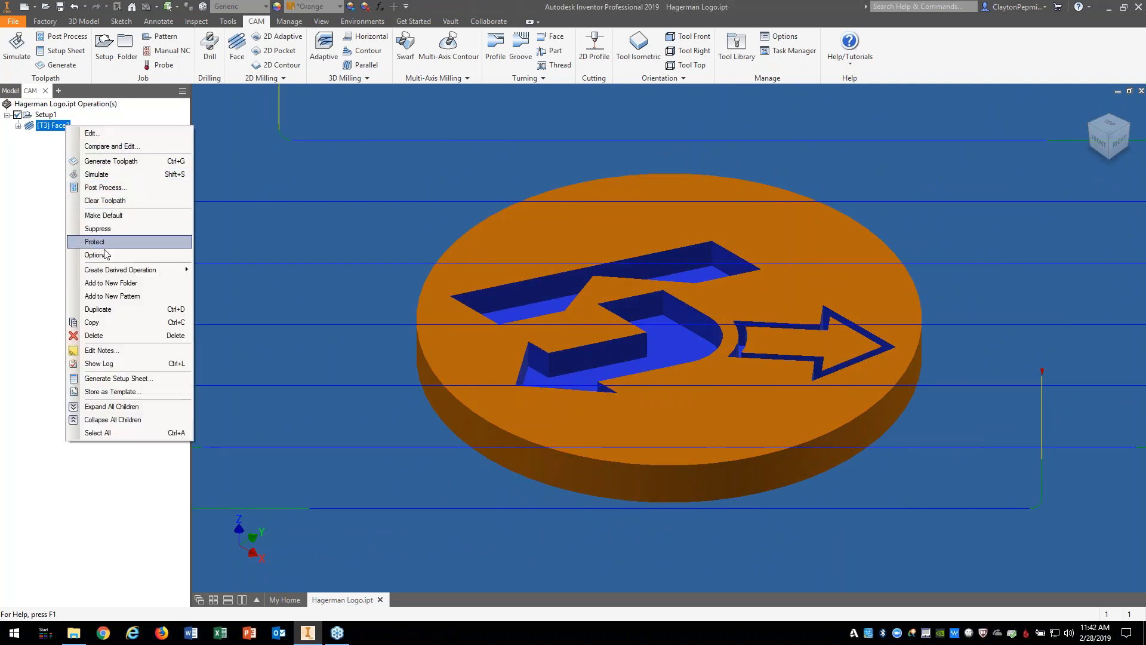
pyautogui.click(111, 334)
pyautogui.click(604, 361)
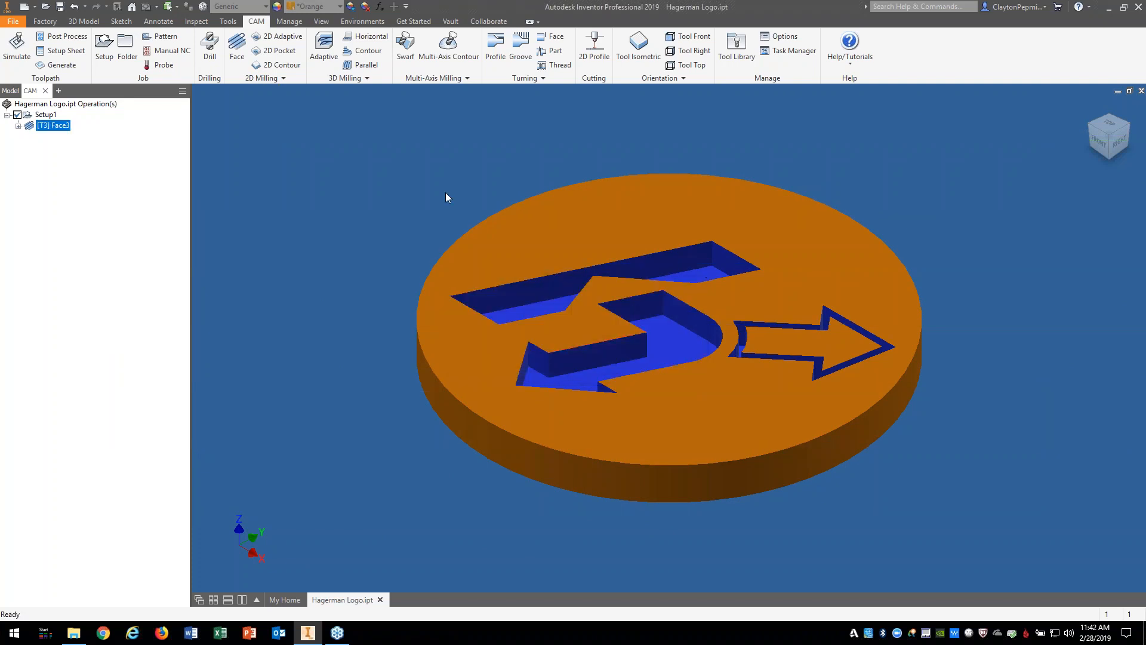
# Step: Create Face4 with the #3 Ø1/2" flat tool and confirm its 45° passes from the Top view
pyautogui.click(237, 50)
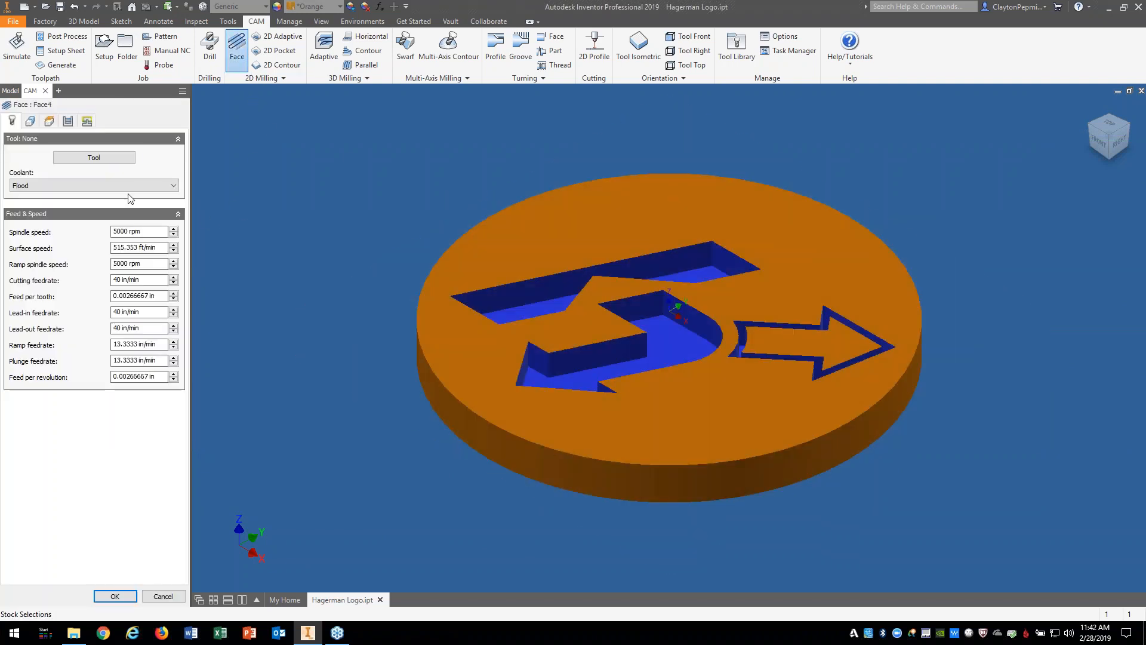
pyautogui.click(94, 158)
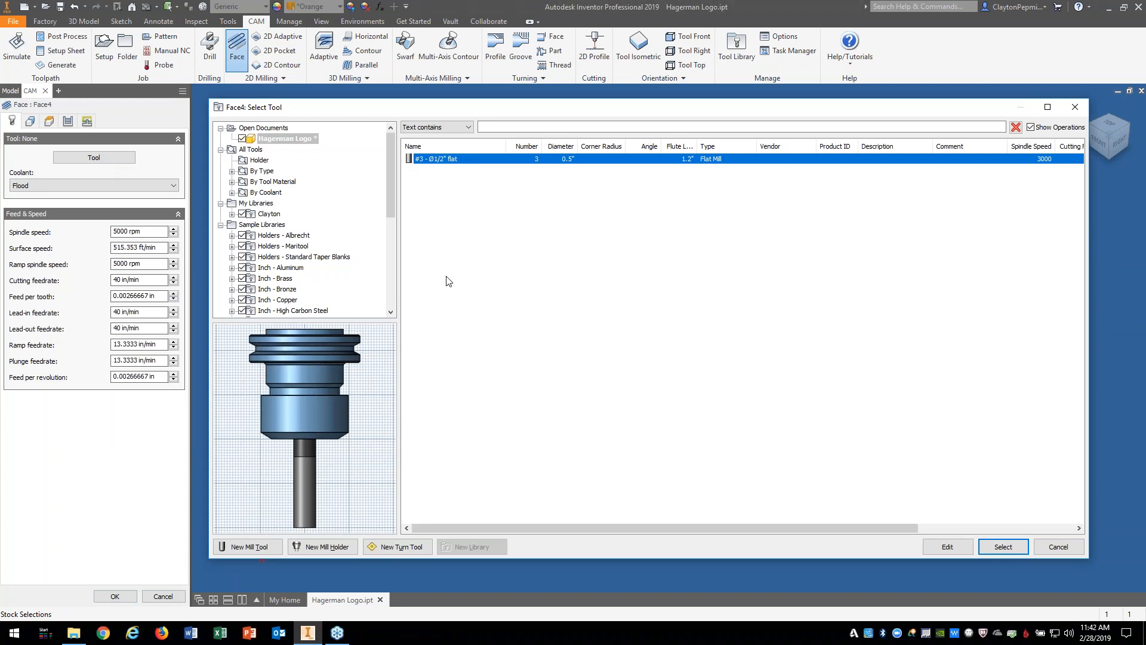
pyautogui.click(996, 547)
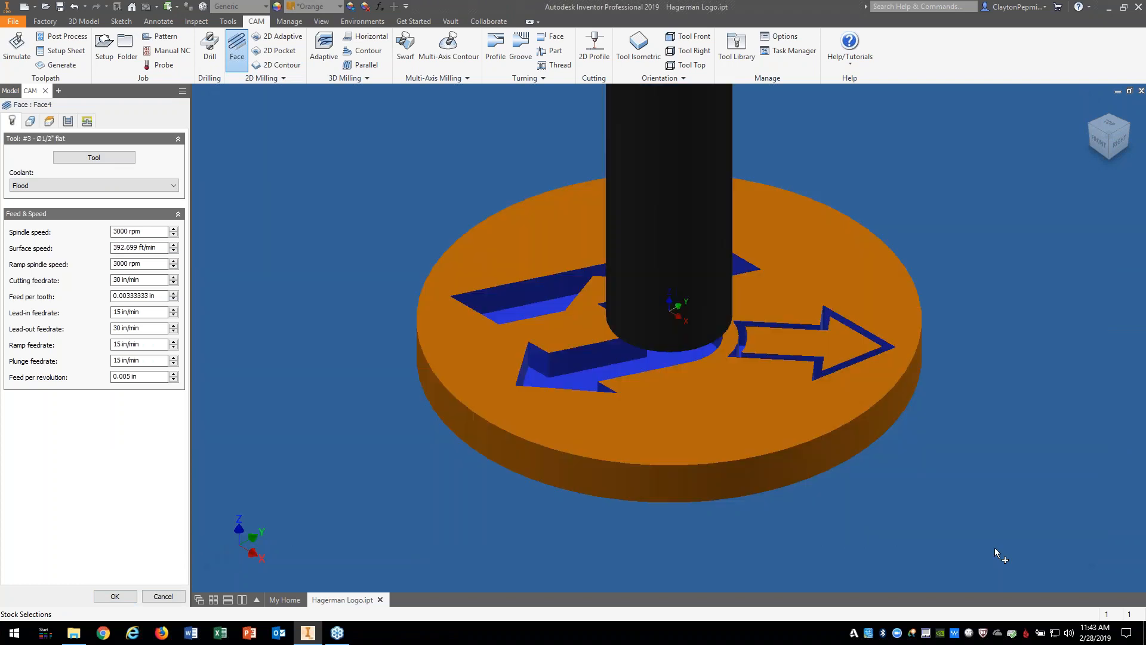
pyautogui.click(116, 595)
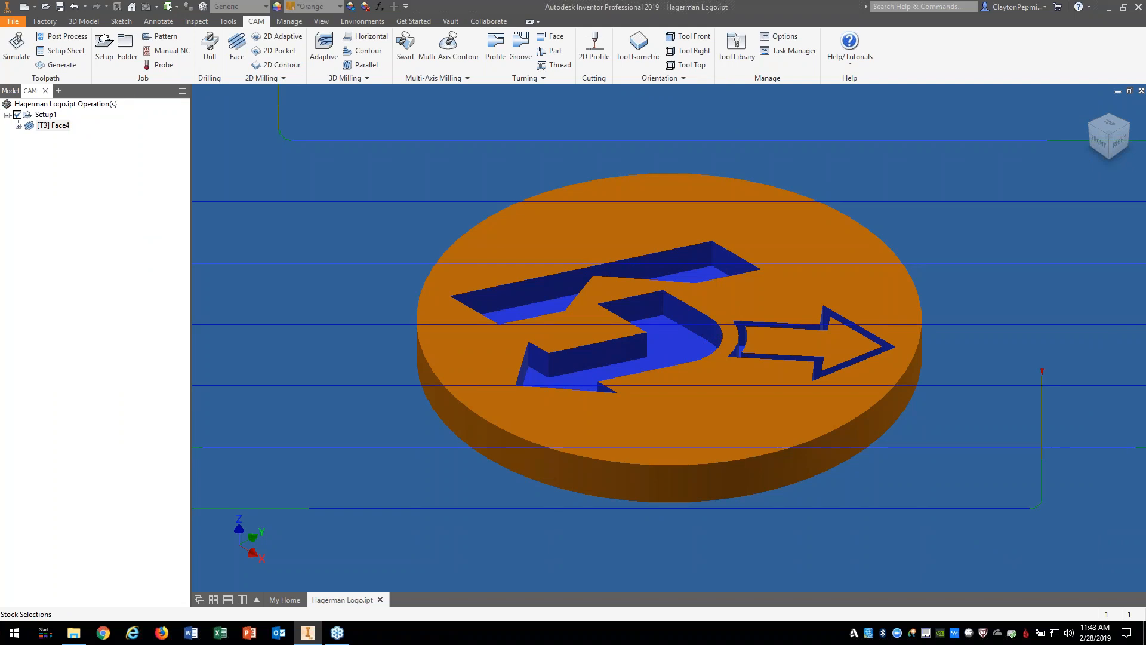
pyautogui.click(1110, 127)
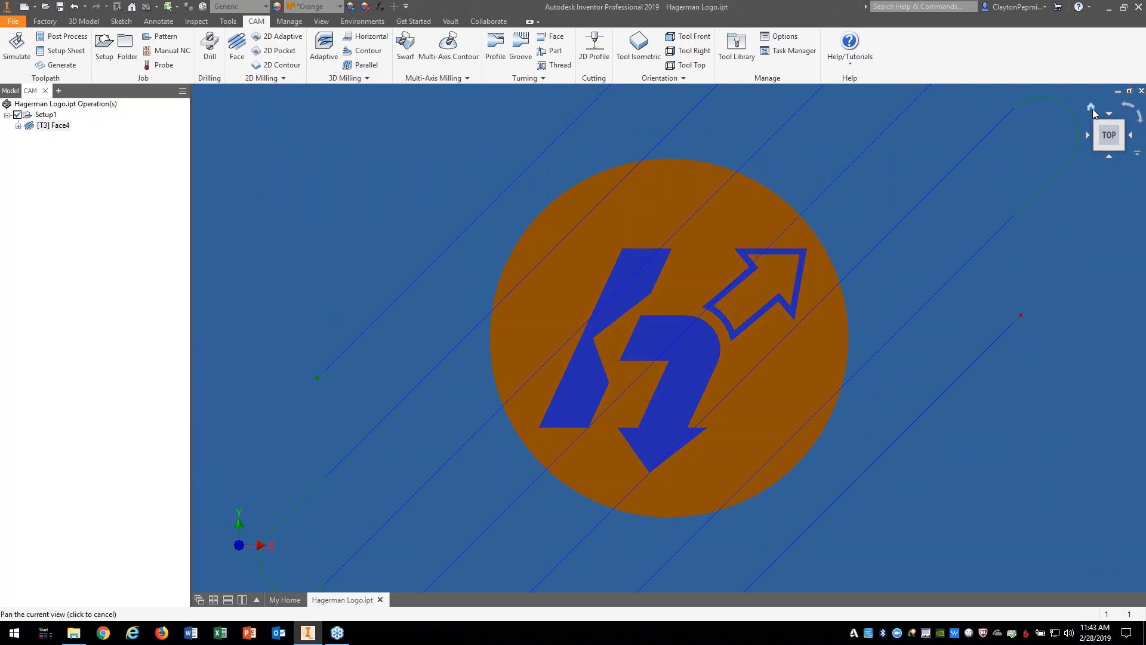
pyautogui.click(1091, 108)
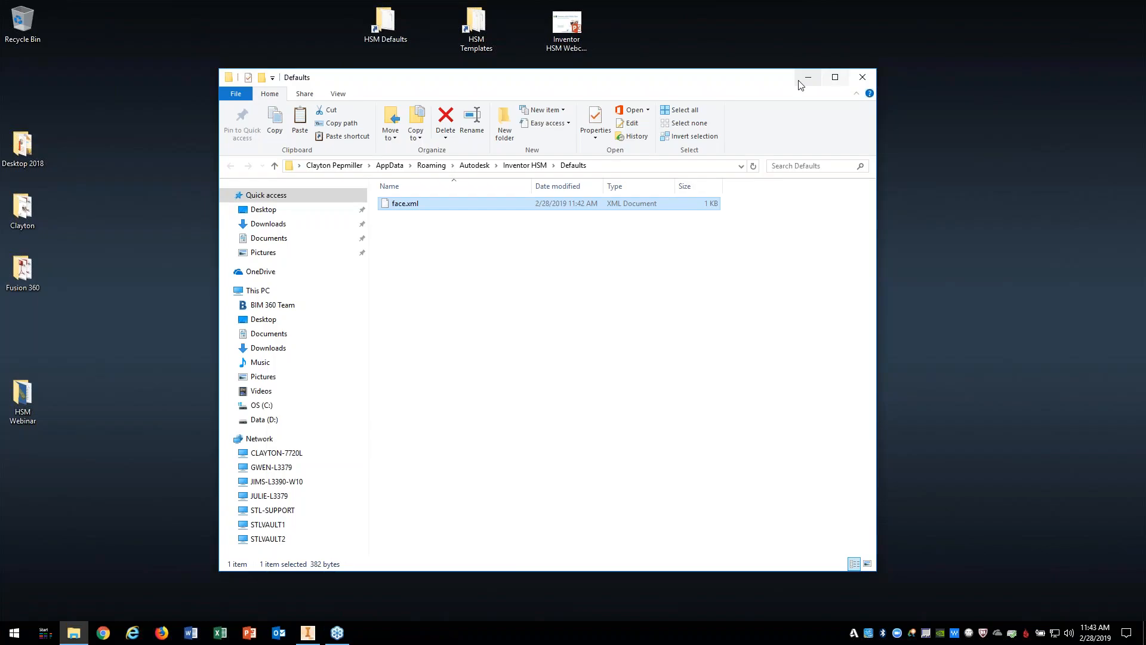
# Step: Open face.xml from the HSM Defaults folder in Notepad++
pyautogui.doubleClick(381, 32)
pyautogui.rightClick(419, 208)
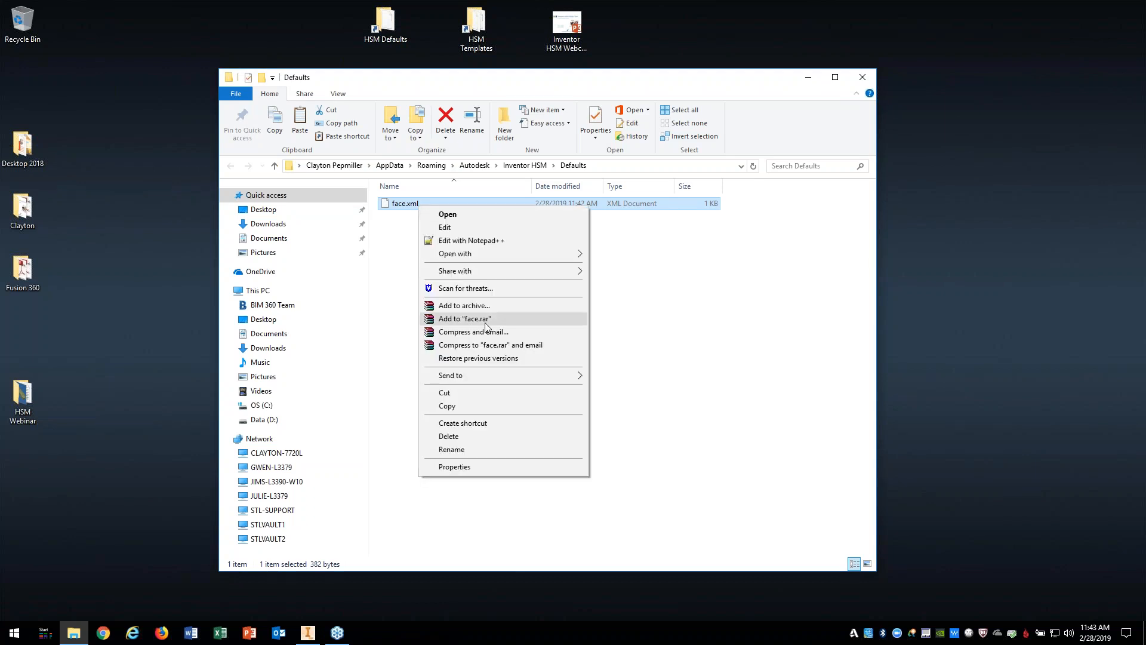
pyautogui.click(472, 240)
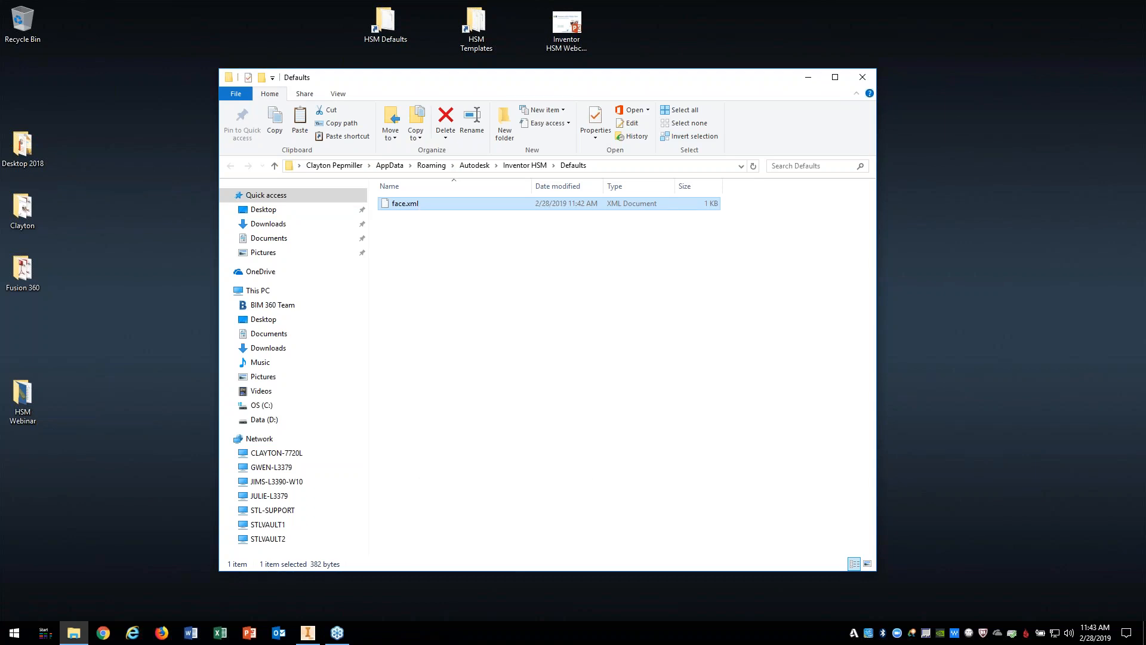
# Step: Check the passAngle 45 and new passExtension 1.0in lines, then close Notepad++ and return to Inventor
pyautogui.moveTo(751, 157); pyautogui.dragTo(523, 160)
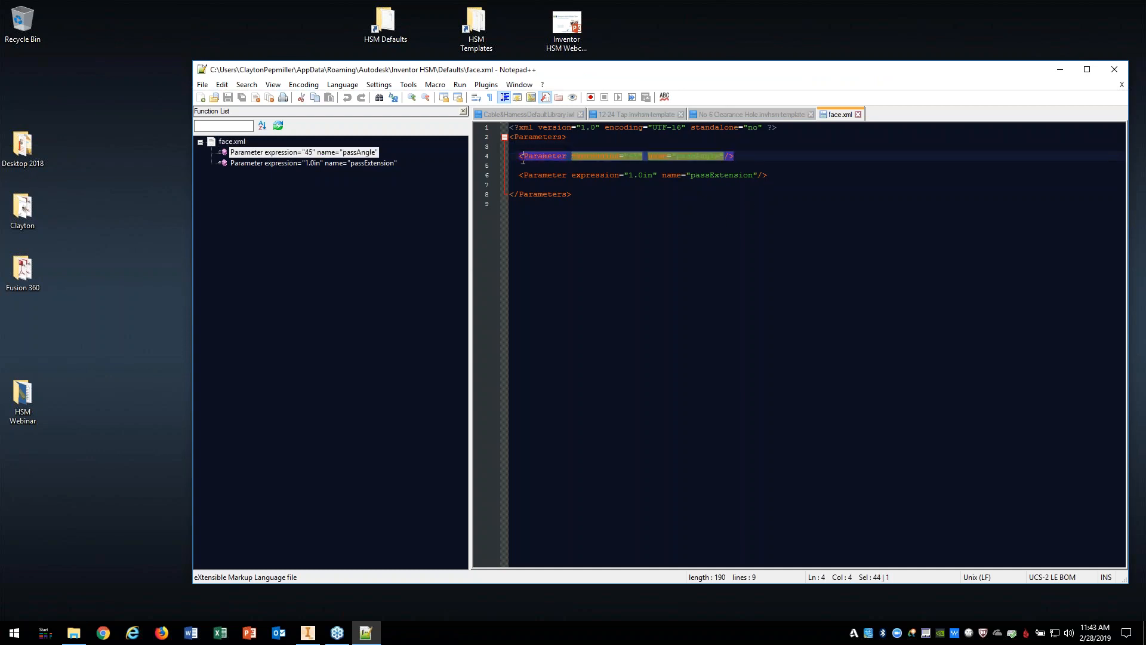
pyautogui.moveTo(772, 177); pyautogui.dragTo(520, 177)
pyautogui.moveTo(751, 156); pyautogui.dragTo(512, 156)
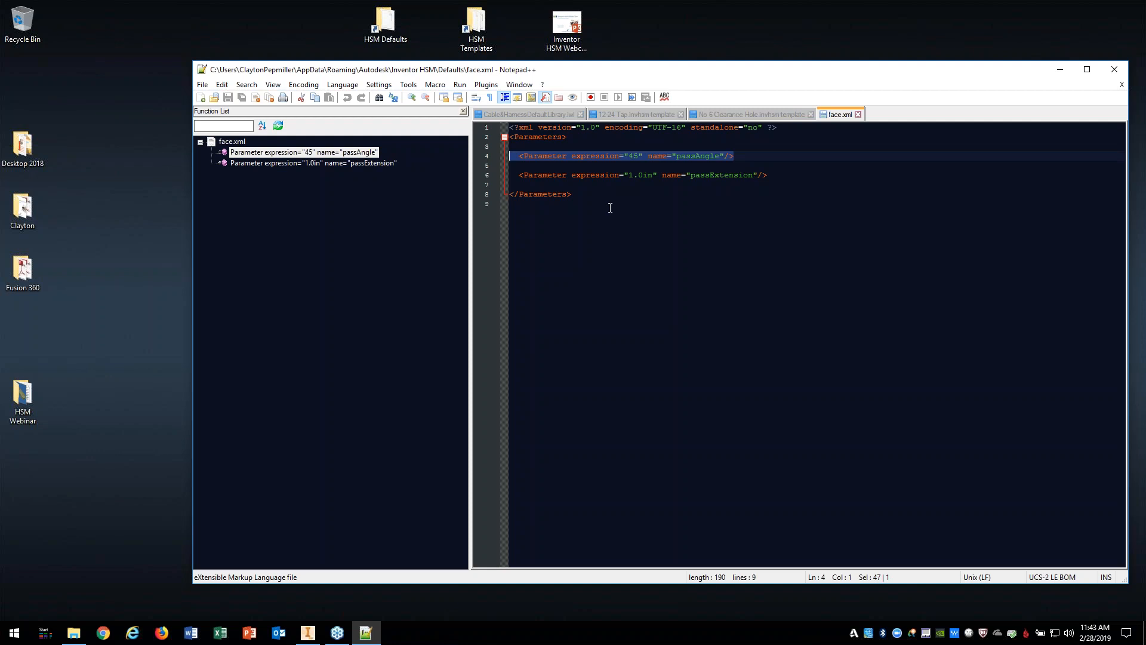
pyautogui.click(1114, 69)
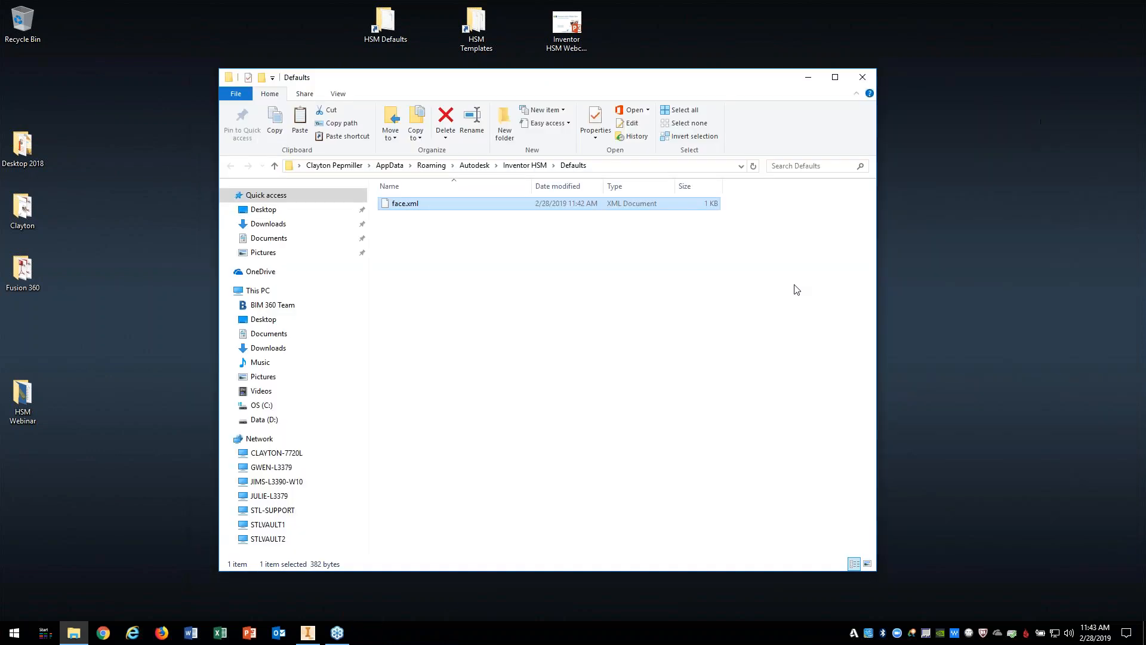
pyautogui.click(307, 632)
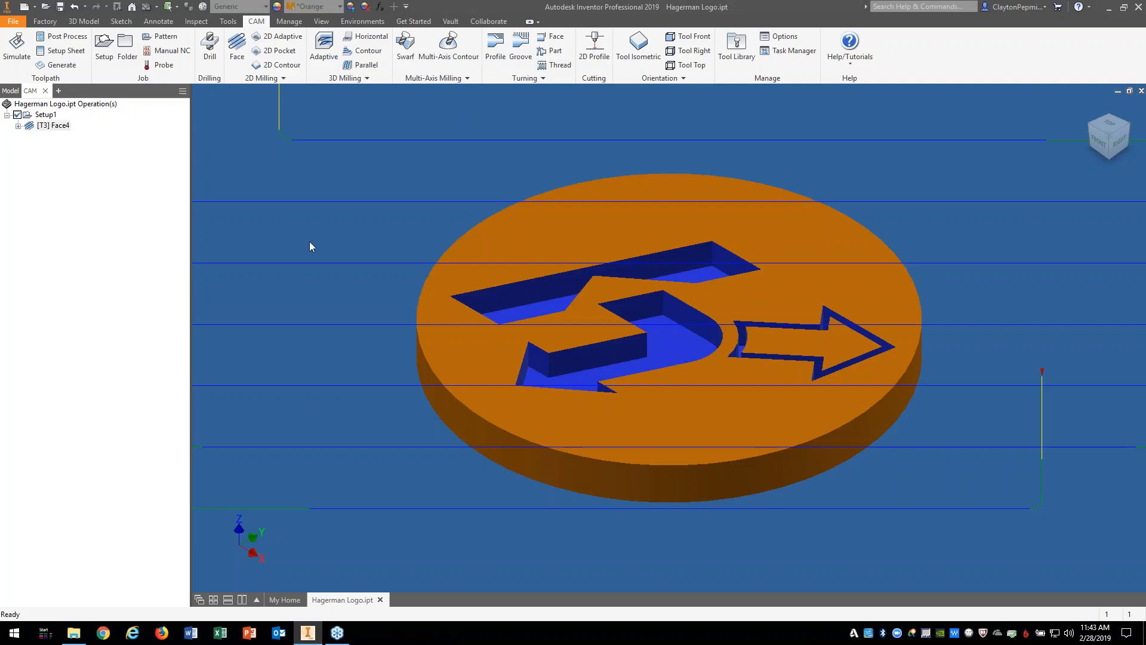
# Step: Reopen Face4's pass settings and review the 45 deg pass direction and pass extension
pyautogui.rightClick(60, 128)
pyautogui.click(86, 135)
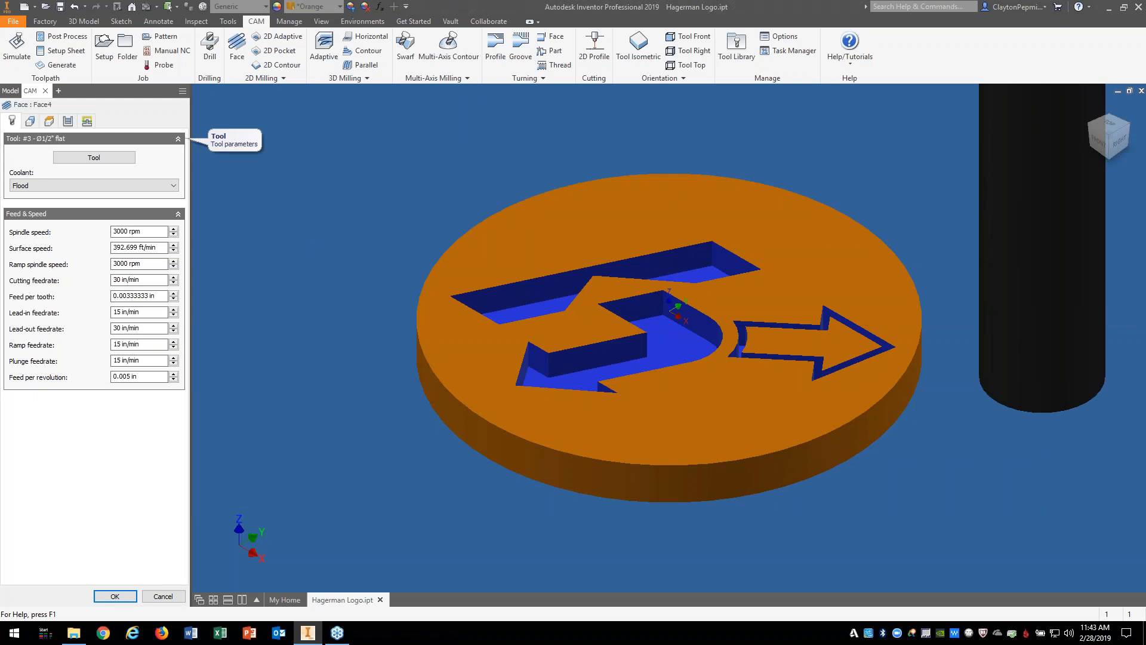
pyautogui.click(68, 121)
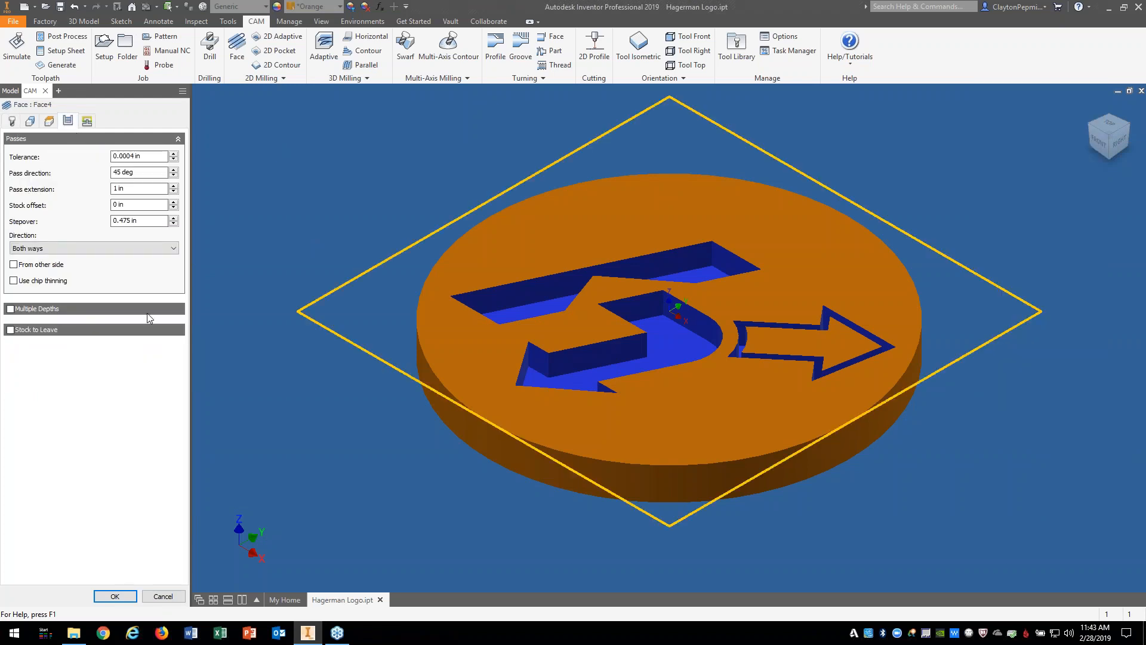
pyautogui.moveTo(150, 318)
pyautogui.moveTo(141, 172); pyautogui.dragTo(83, 186)
pyautogui.press('Tab')
# Step: Enable Multiple Depths with a finishing step at 0.020 in stepdown and 10 in/min finish feedrate
pyautogui.click(10, 309)
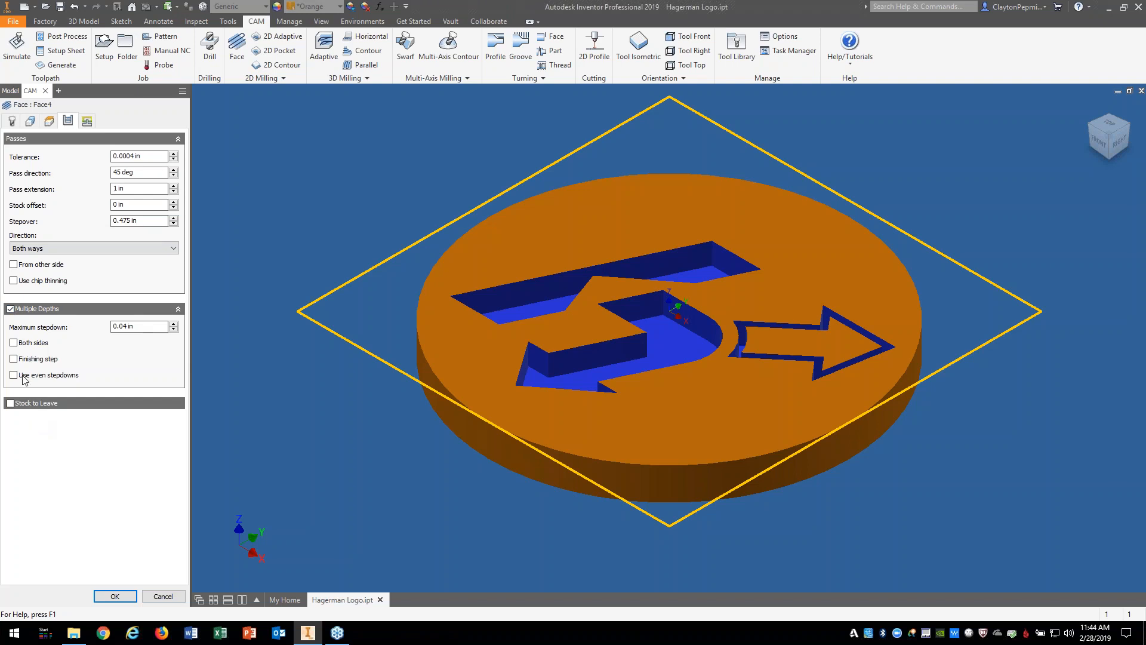
pyautogui.click(13, 359)
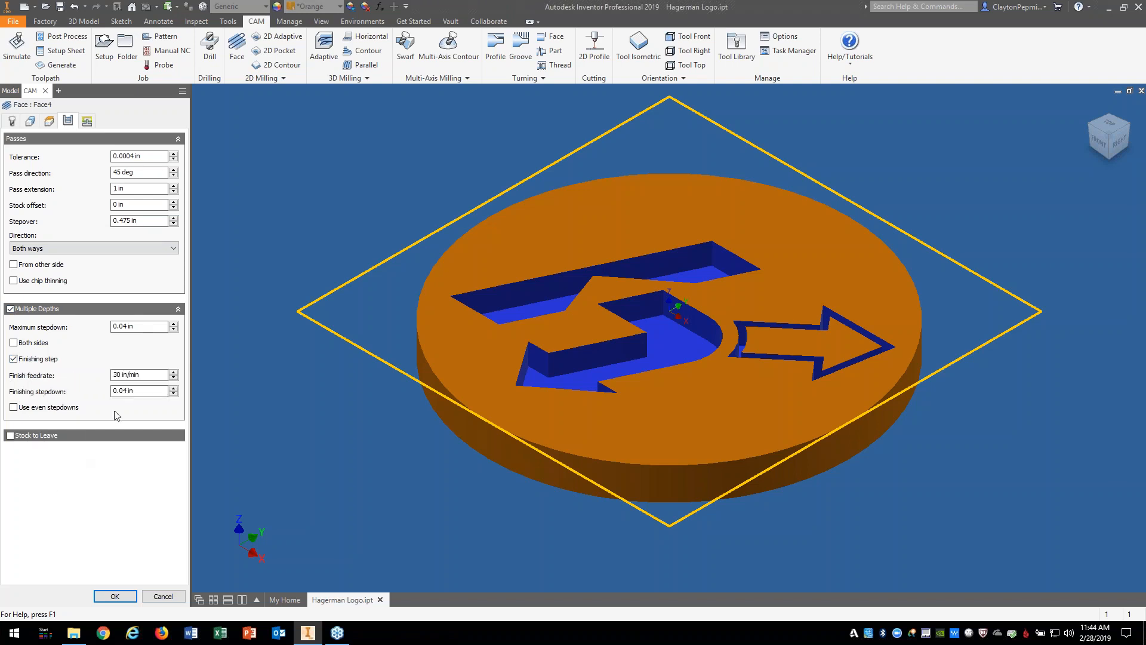
pyautogui.click(136, 390)
pyautogui.write('.020')
pyautogui.doubleClick(118, 375)
pyautogui.write('10')
# Step: Make the finish feedrate and finishing stepdown defaults, accept Face4, and minimize Inventor
pyautogui.rightClick(148, 376)
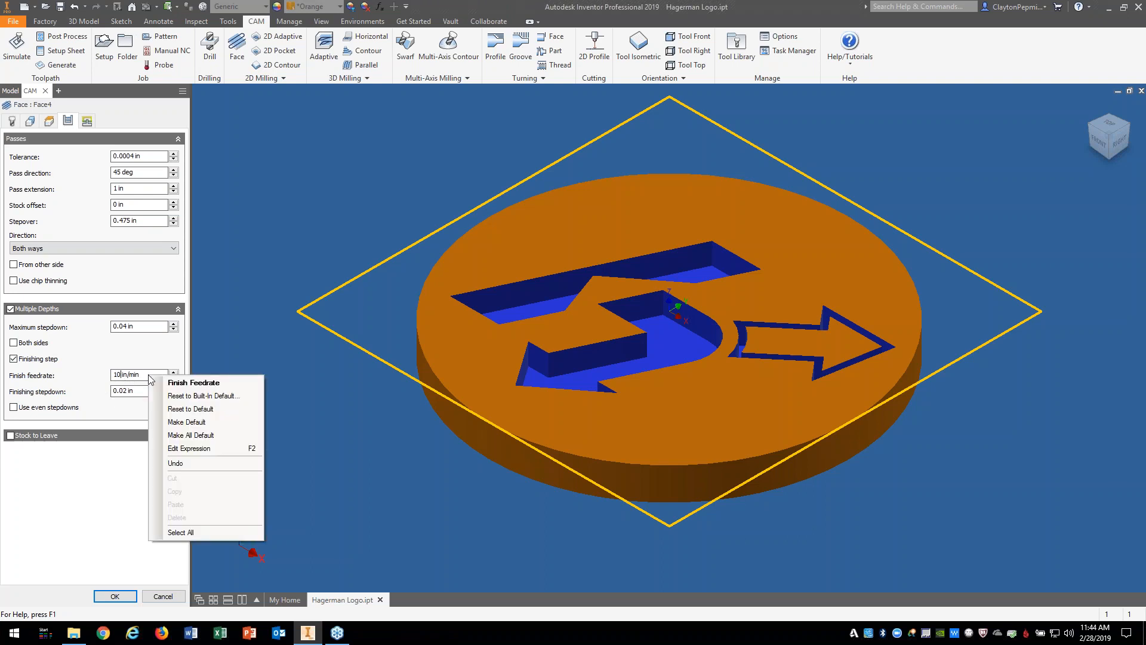
pyautogui.click(177, 423)
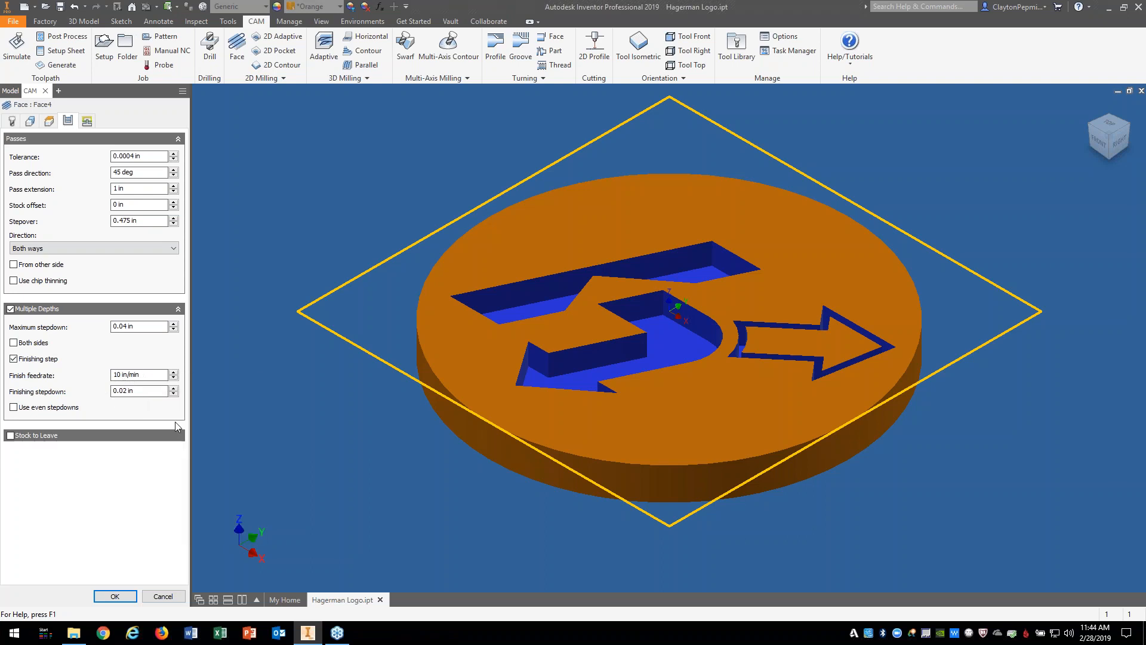
pyautogui.rightClick(147, 394)
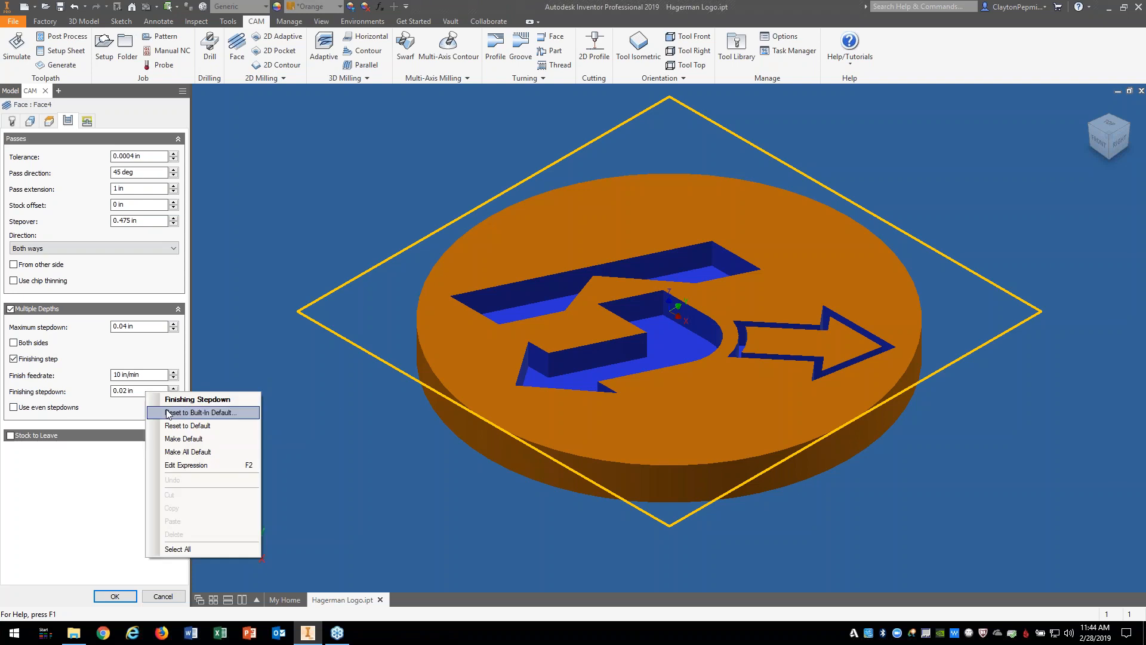
pyautogui.click(174, 439)
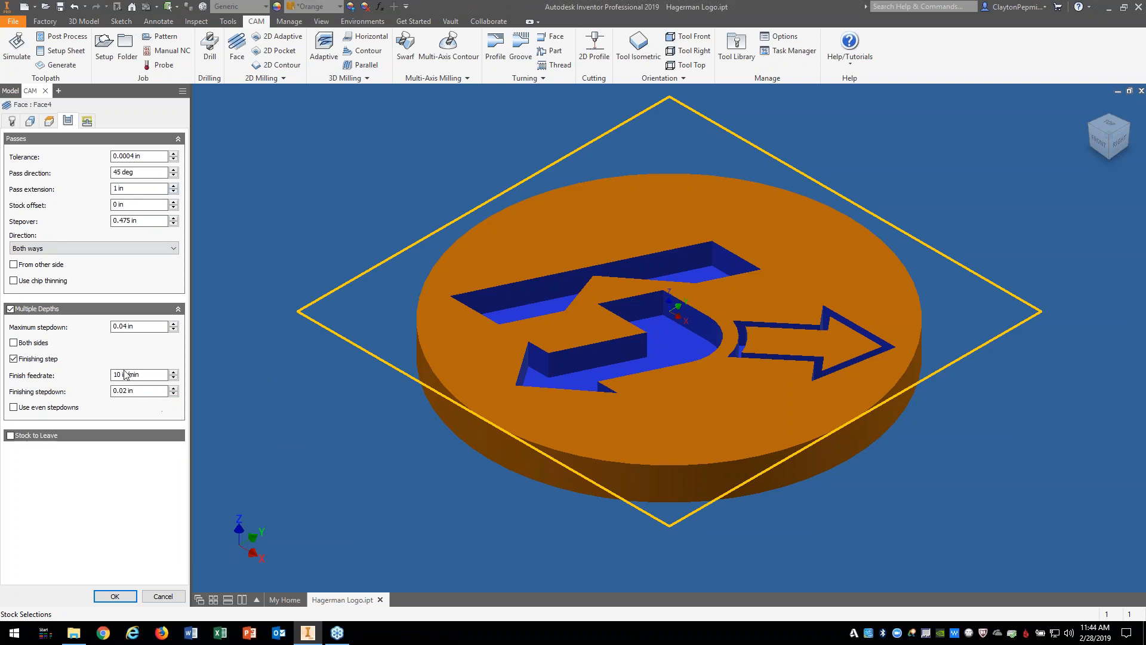
pyautogui.click(115, 596)
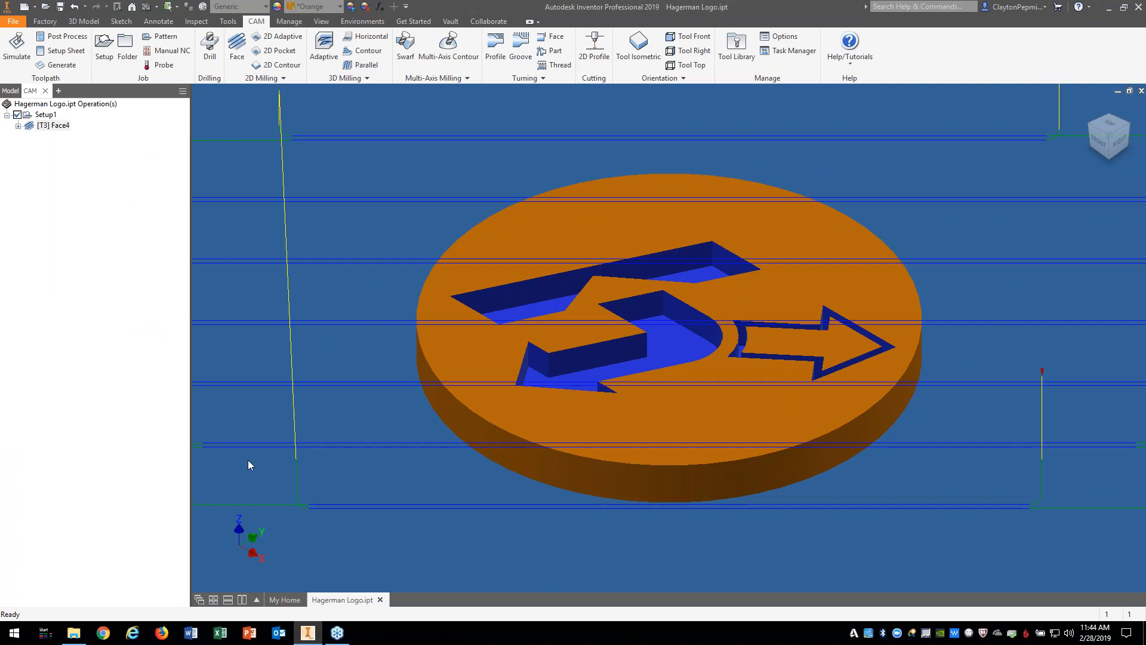
pyautogui.scroll(-3, 308, 441)
pyautogui.moveTo(328, 440); pyautogui.dragTo(445, 431, button='middle')
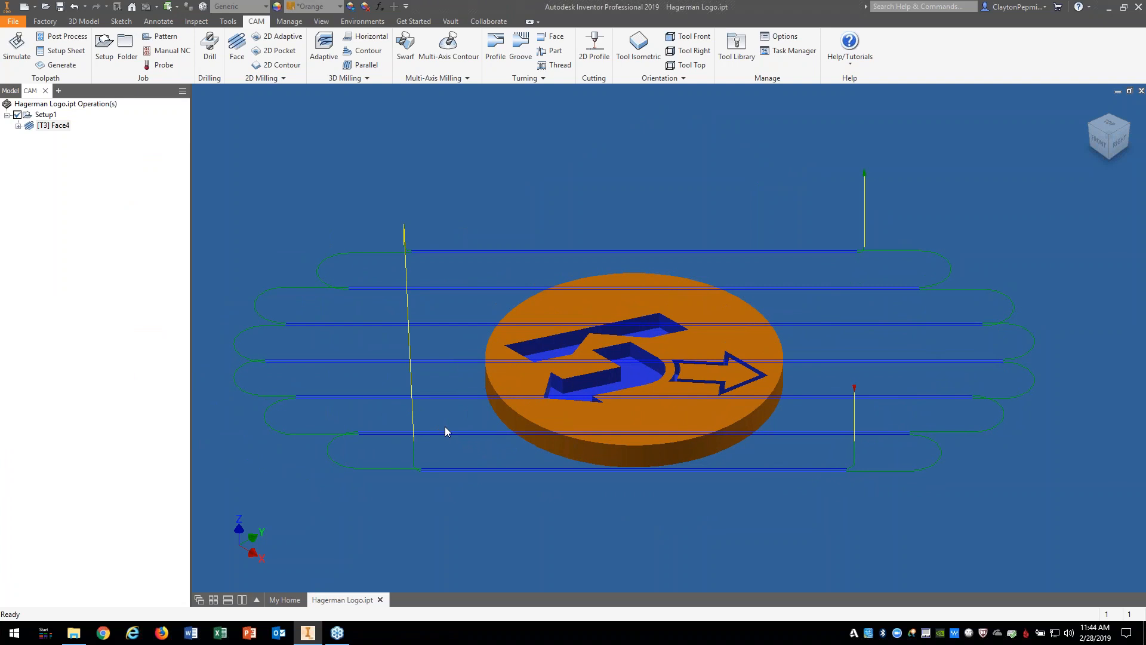
pyautogui.click(1109, 8)
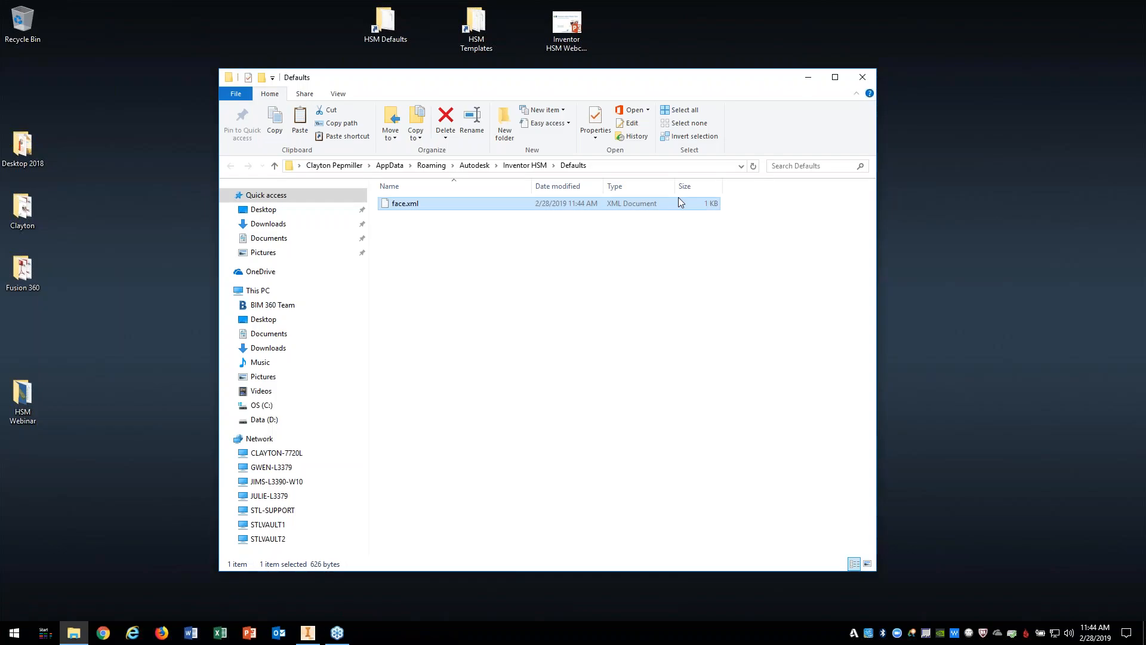
# Step: Review face.xml's passAngle, passExtension, finishFeedrate 10 in/min and finishingStepdown .020in lines, then return to Inventor
pyautogui.rightClick(415, 206)
pyautogui.click(481, 237)
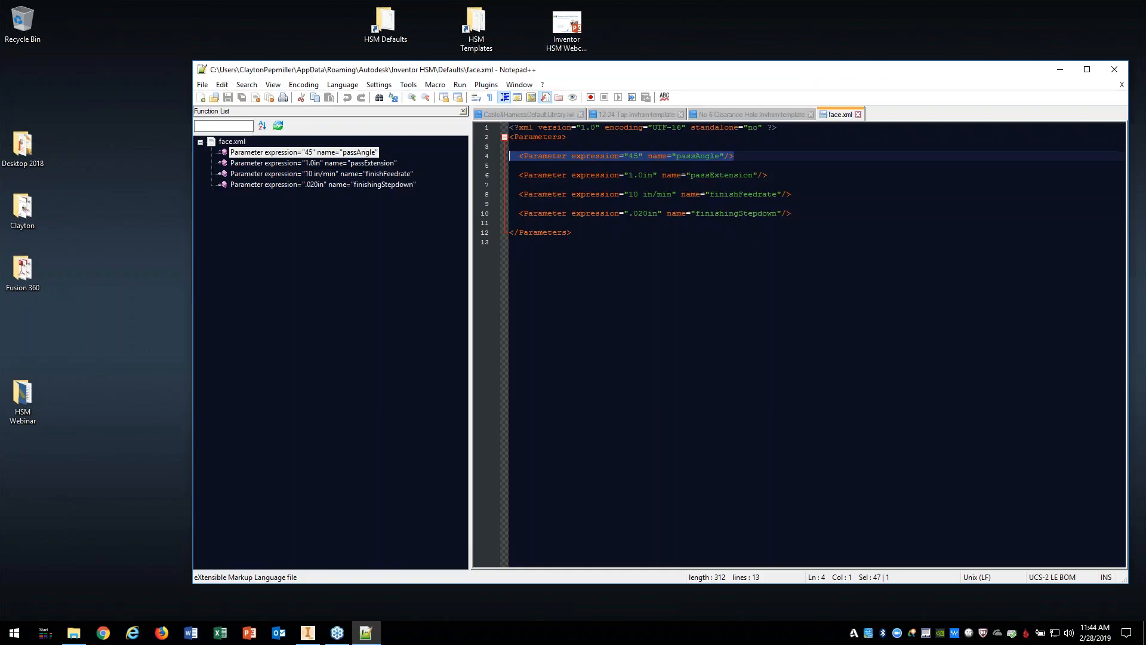
pyautogui.moveTo(746, 157); pyautogui.dragTo(400, 157)
pyautogui.moveTo(770, 170); pyautogui.dragTo(525, 174)
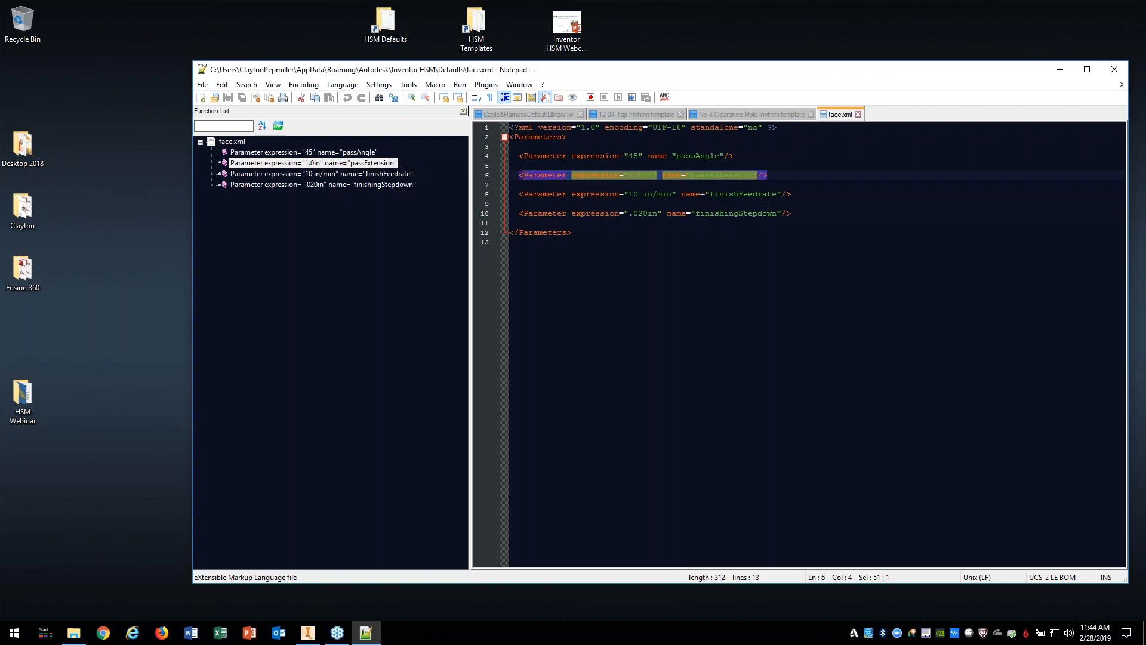
pyautogui.moveTo(793, 196); pyautogui.dragTo(524, 194)
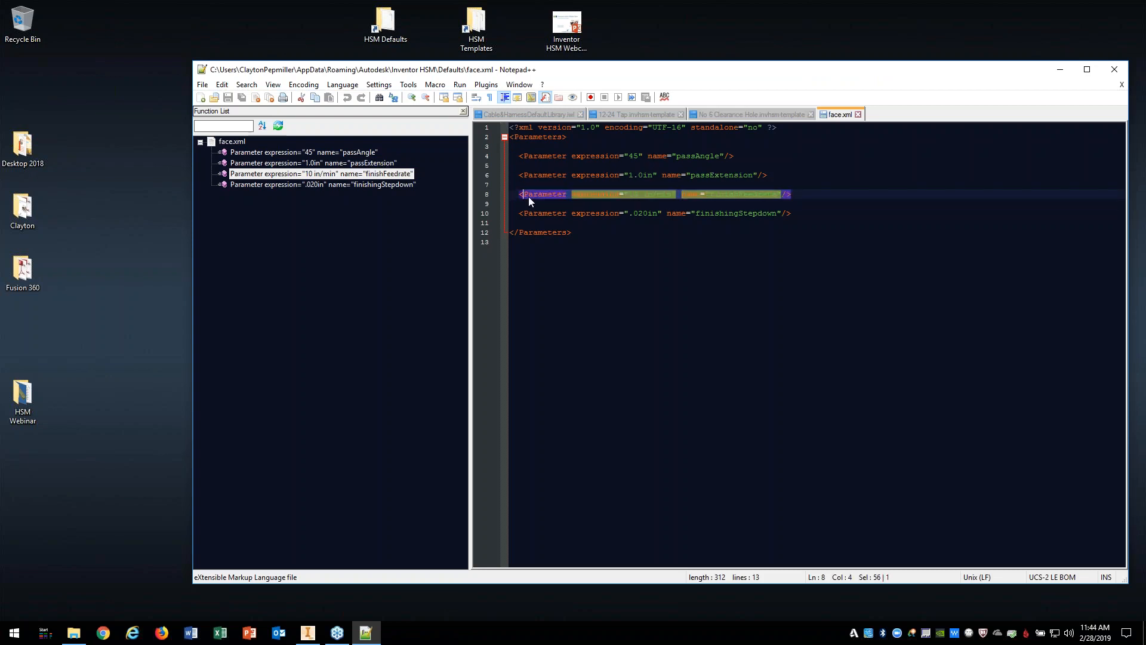
pyautogui.moveTo(793, 213); pyautogui.dragTo(529, 216)
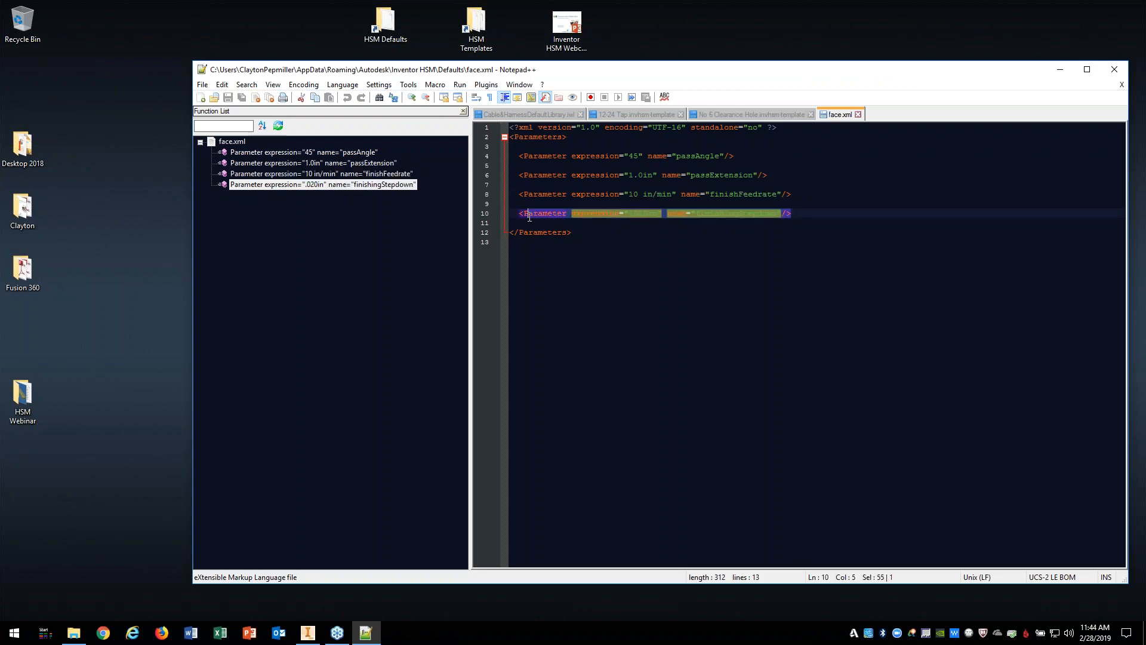
pyautogui.click(1114, 69)
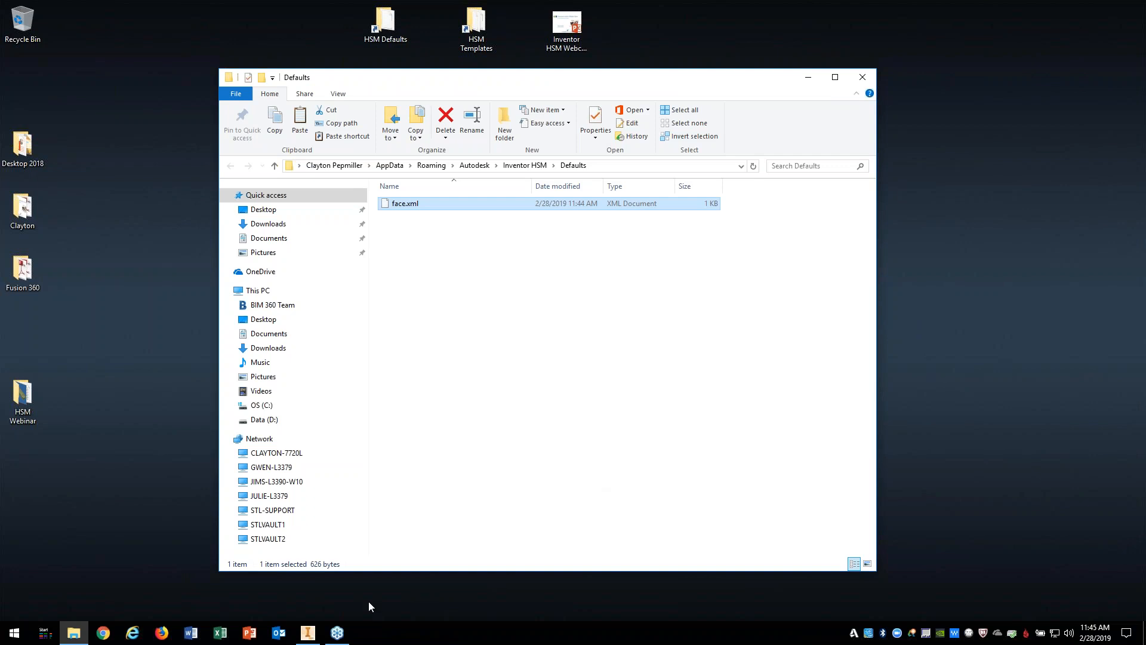
pyautogui.click(316, 631)
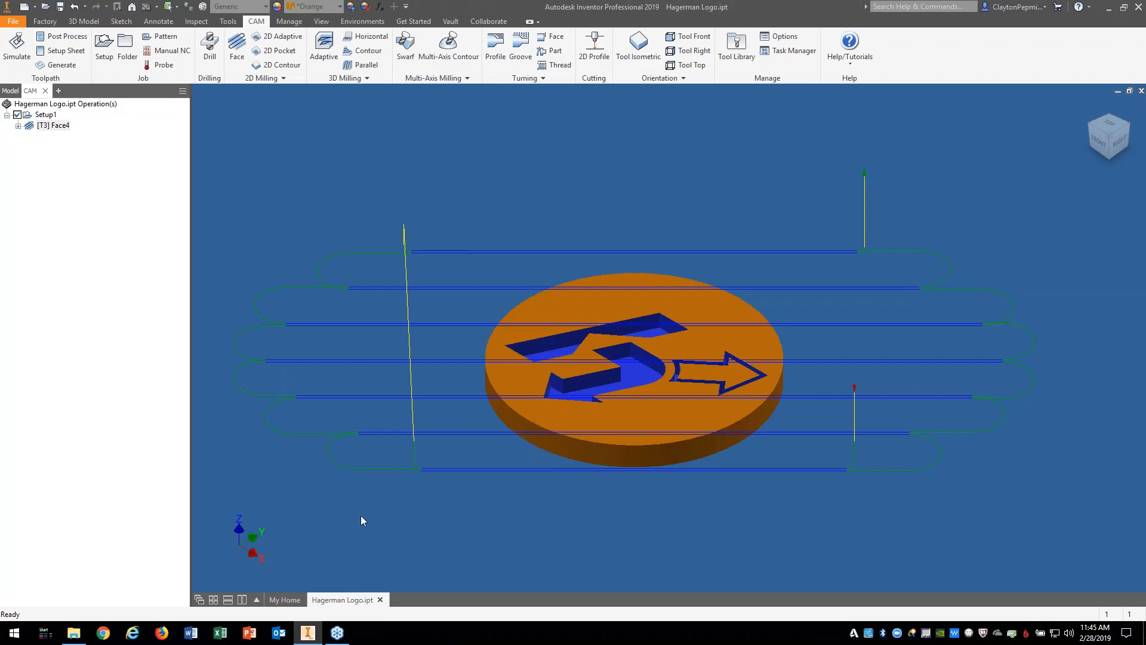
# Step: Delete the Face4 operation
pyautogui.rightClick(44, 126)
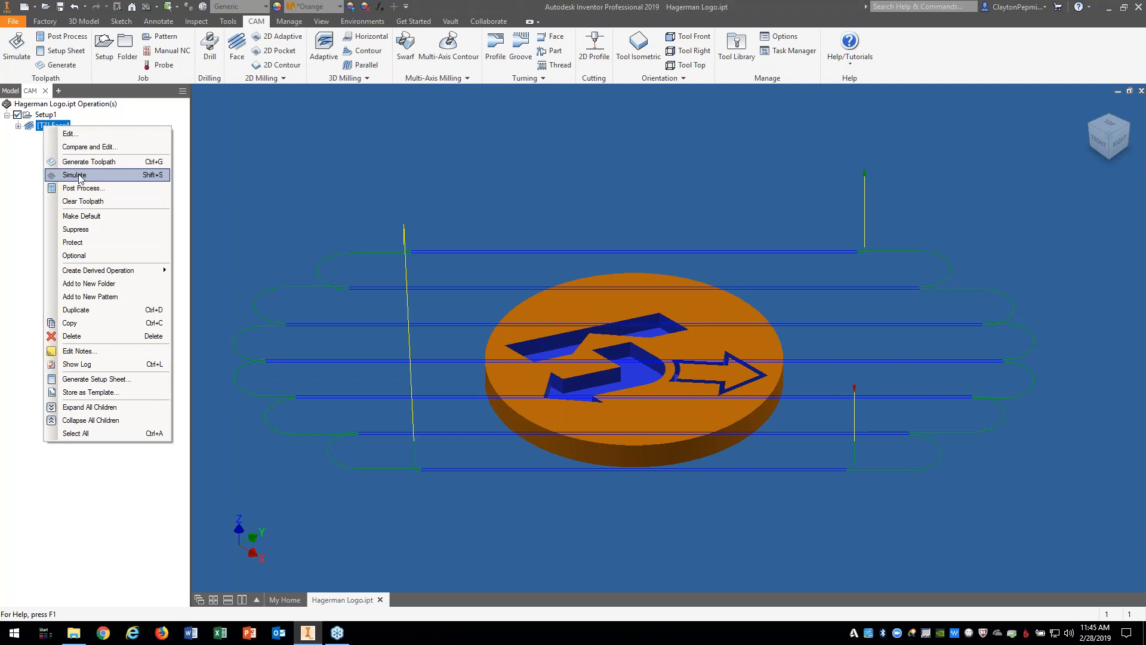
pyautogui.click(98, 339)
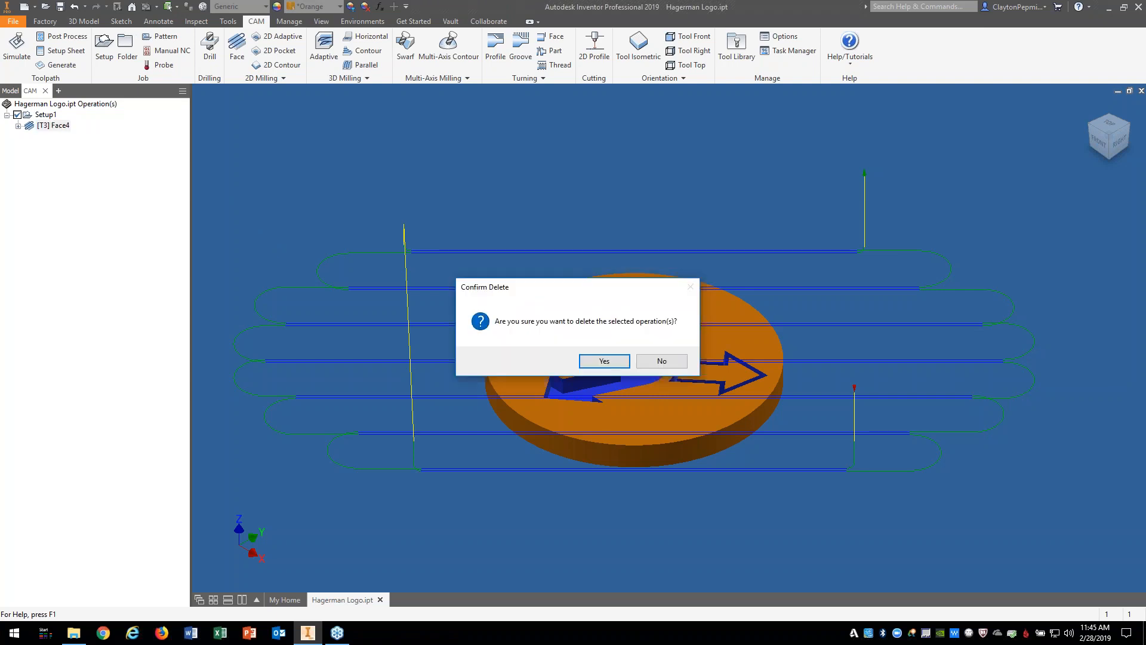
pyautogui.press('Return')
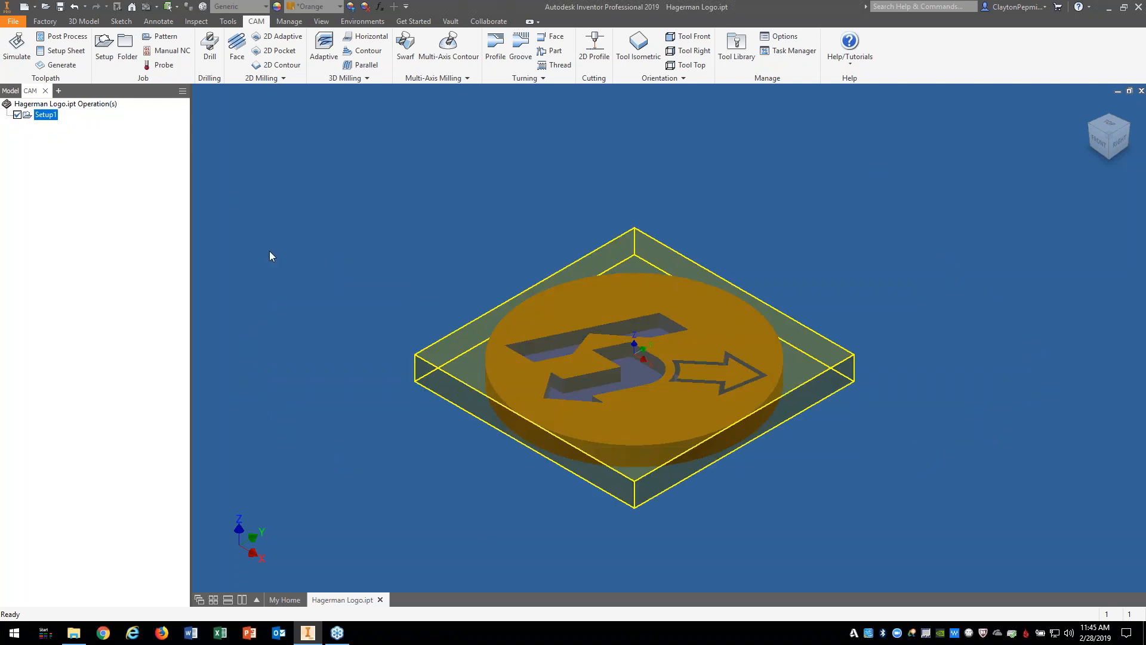
# Step: Create a new Face operation, Face5, with tool #3 Ø1/2" flat and generate its toolpath
pyautogui.click(237, 50)
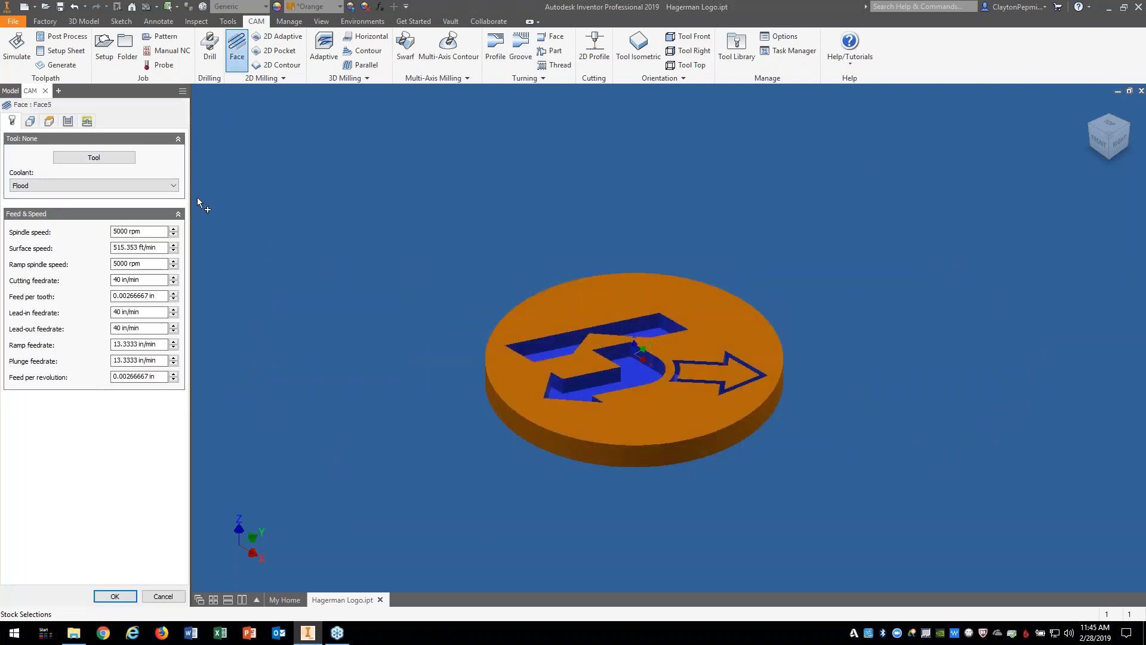
pyautogui.click(94, 158)
pyautogui.click(992, 545)
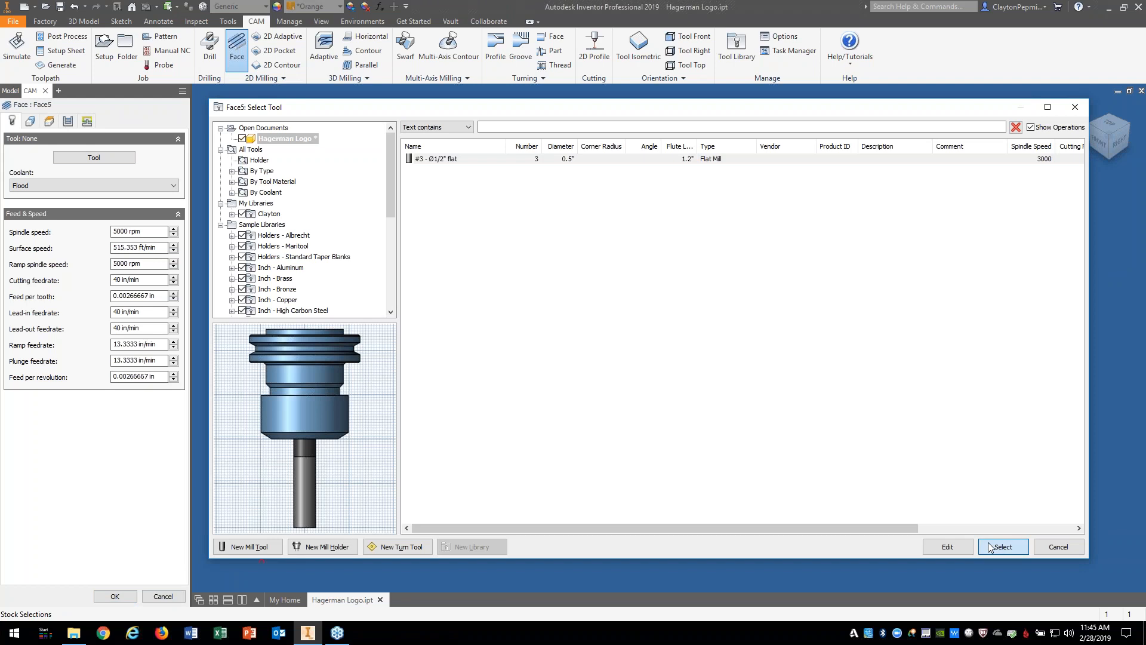
pyautogui.click(115, 596)
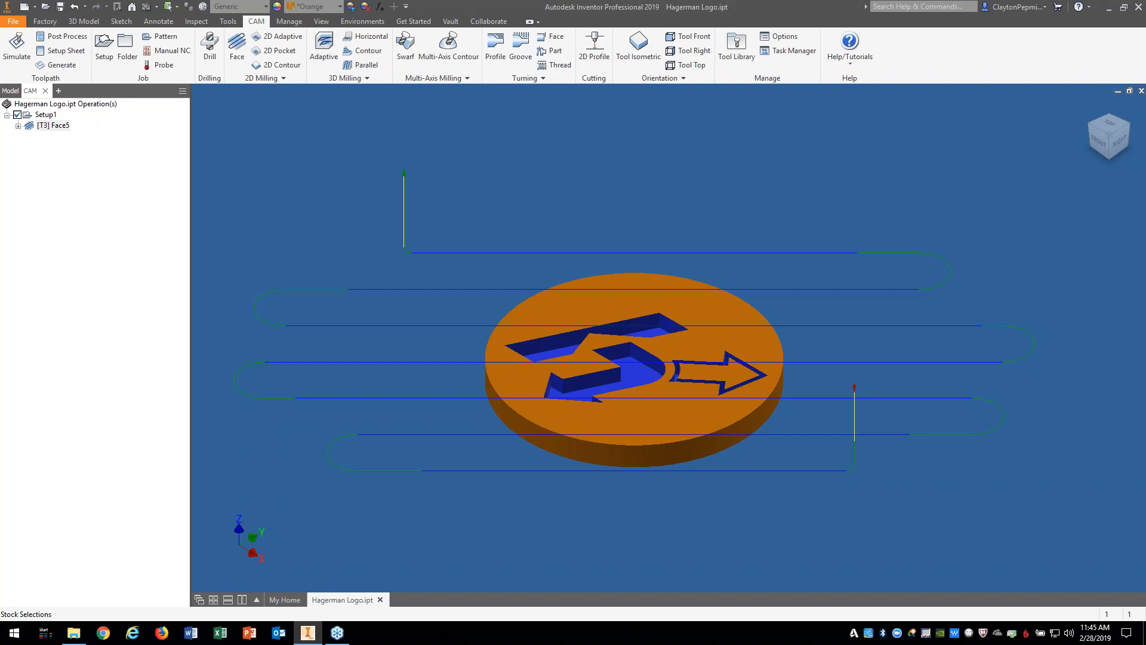
pyautogui.rightClick(59, 130)
# Step: Turn on Multiple Depths and the Finishing step in Face5's pass settings
pyautogui.click(84, 135)
pyautogui.click(67, 121)
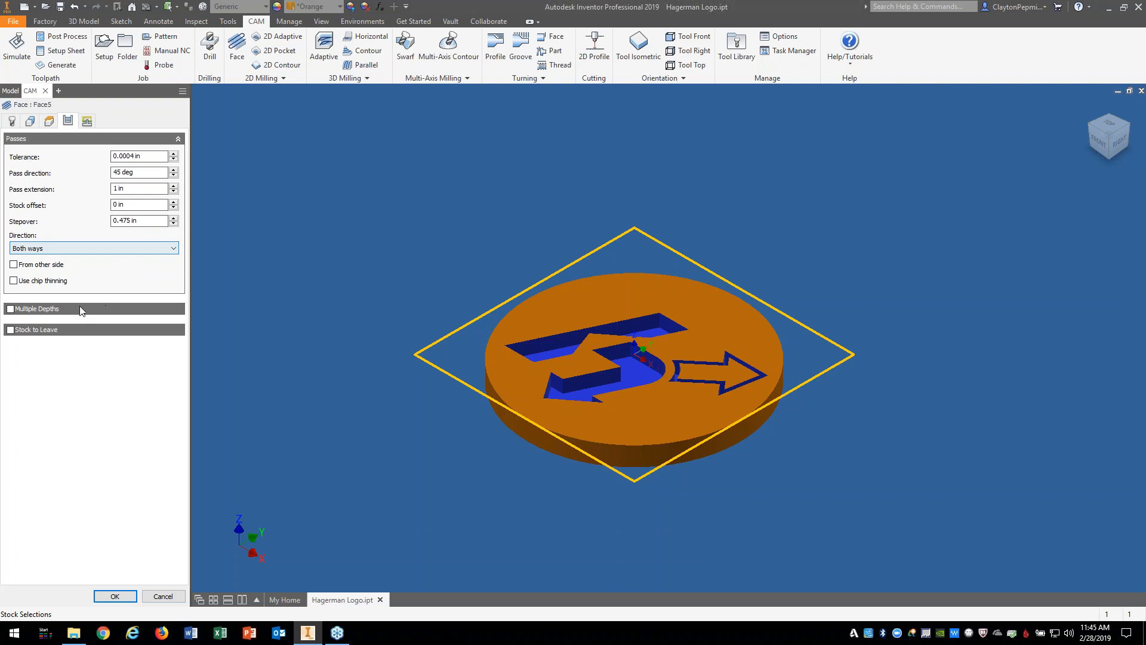
pyautogui.click(11, 309)
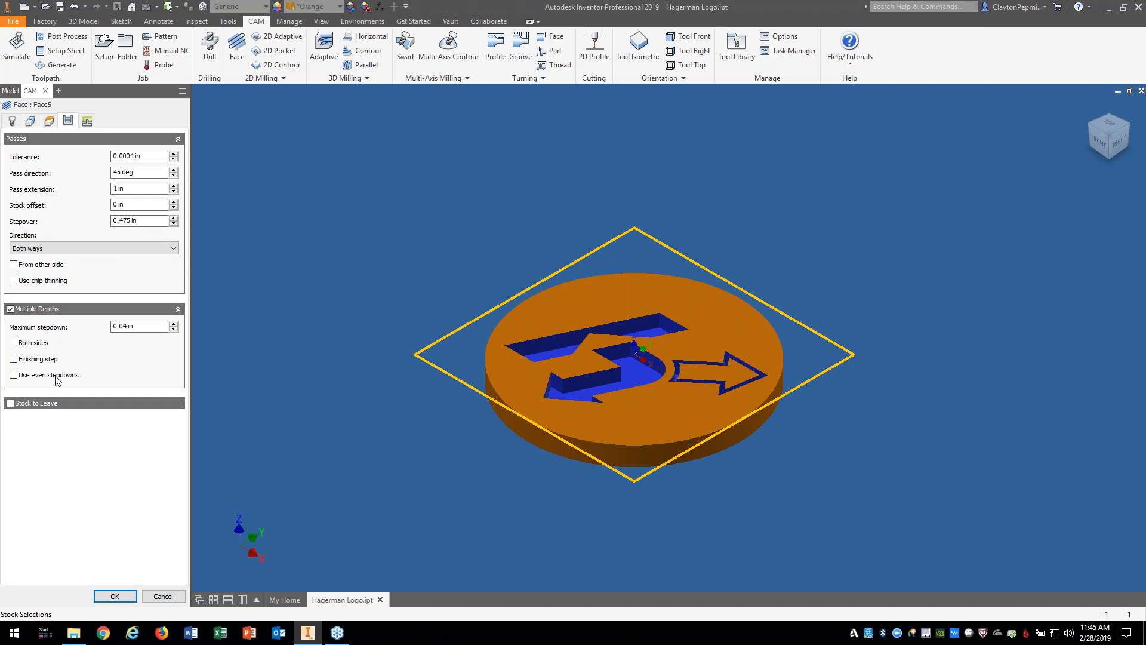
pyautogui.click(14, 360)
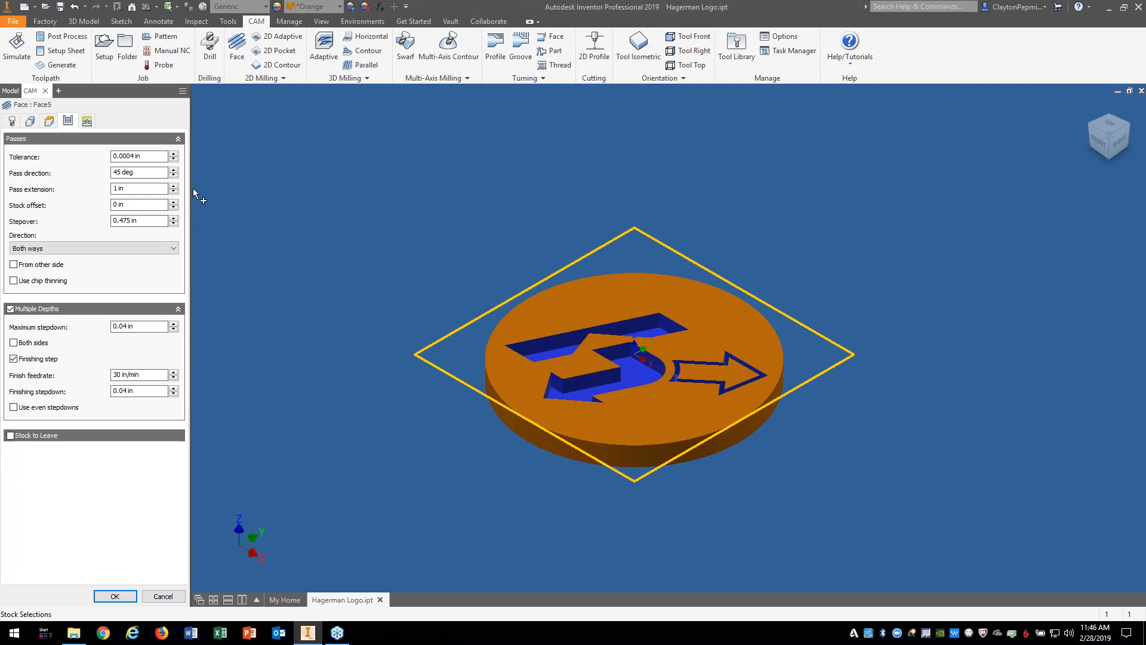
# Step: Save all Face5 settings with Make All Default from the Pass direction field, then accept the operation
pyautogui.rightClick(147, 172)
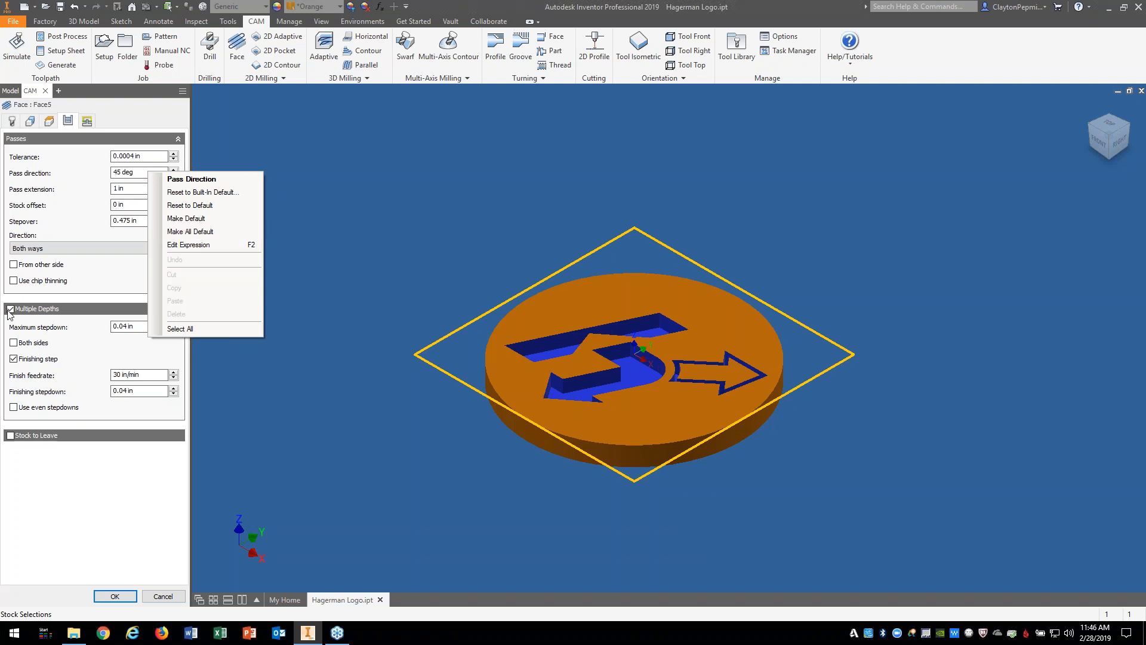
pyautogui.click(49, 122)
pyautogui.click(49, 120)
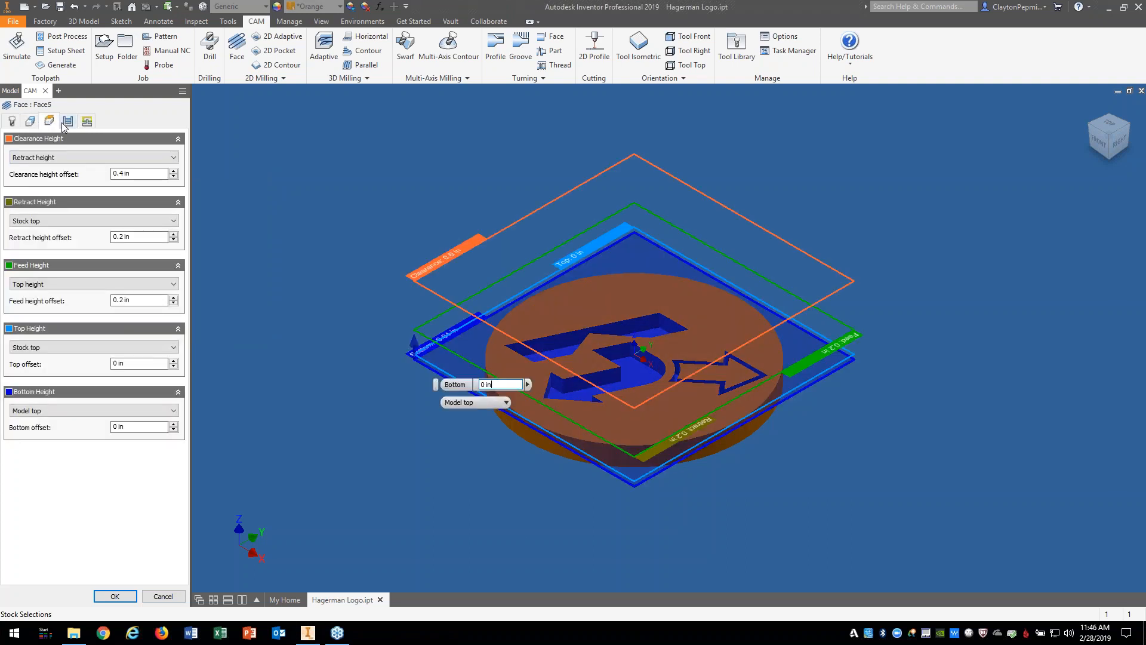
pyautogui.click(66, 123)
pyautogui.rightClick(150, 182)
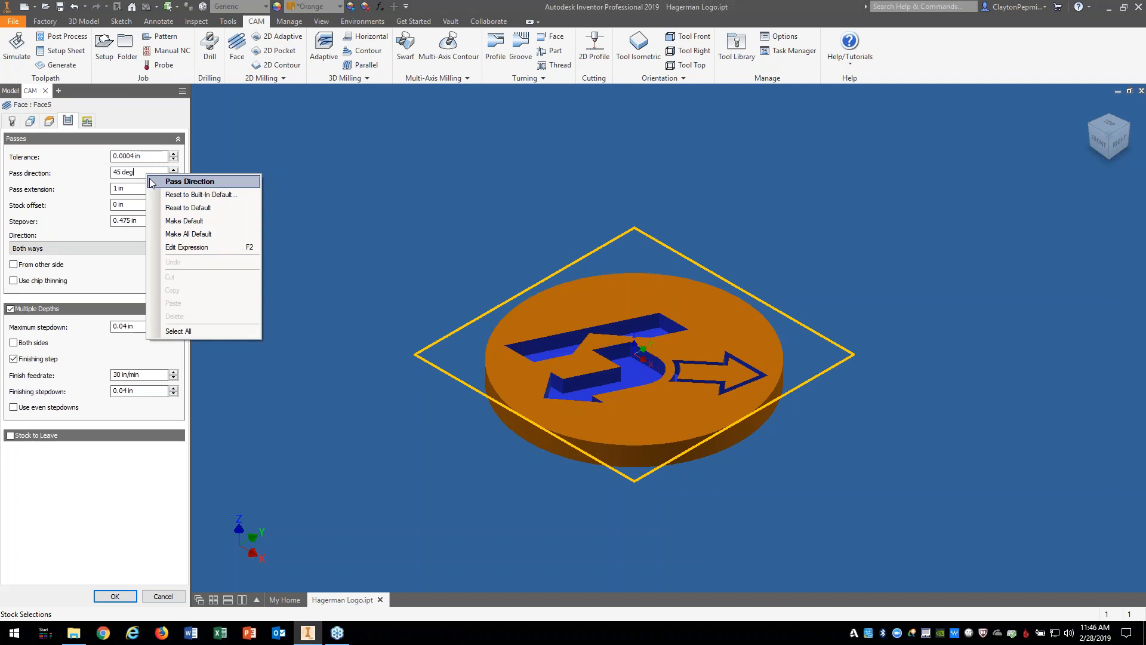
pyautogui.click(191, 238)
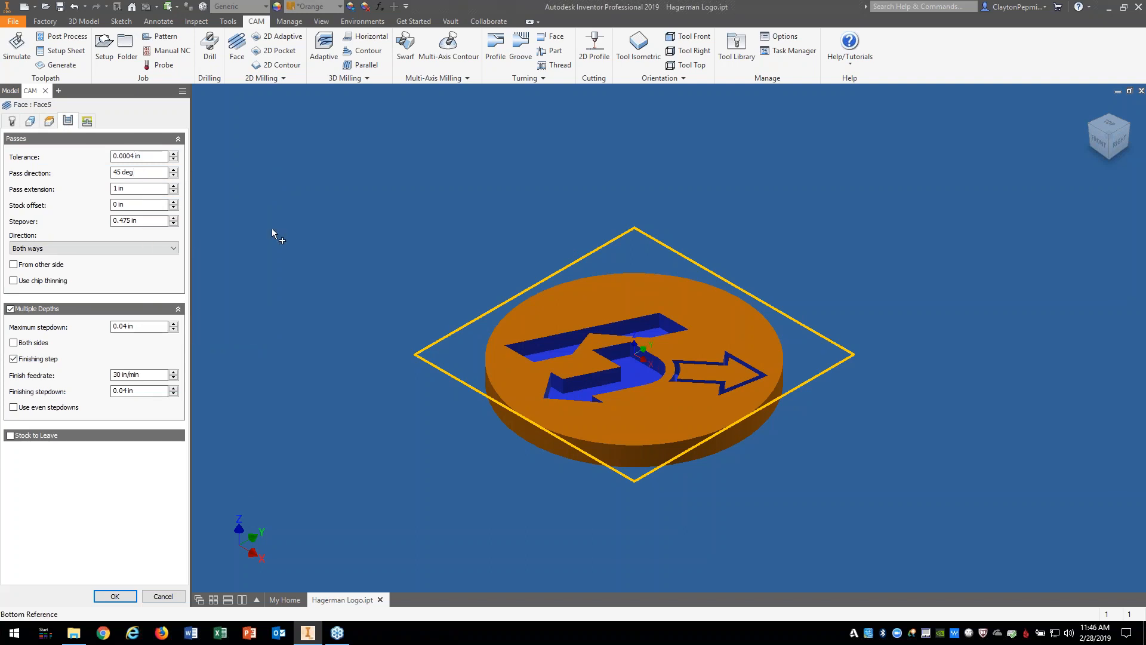
pyautogui.click(115, 596)
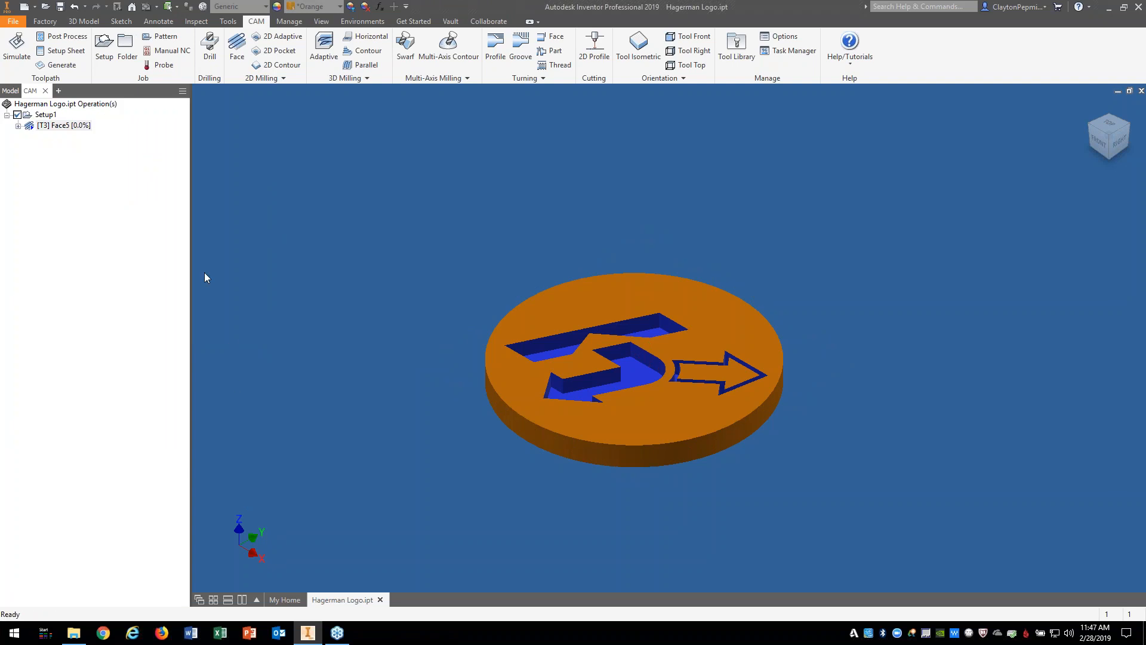
# Step: Delete the Face5 operation
pyautogui.rightClick(61, 125)
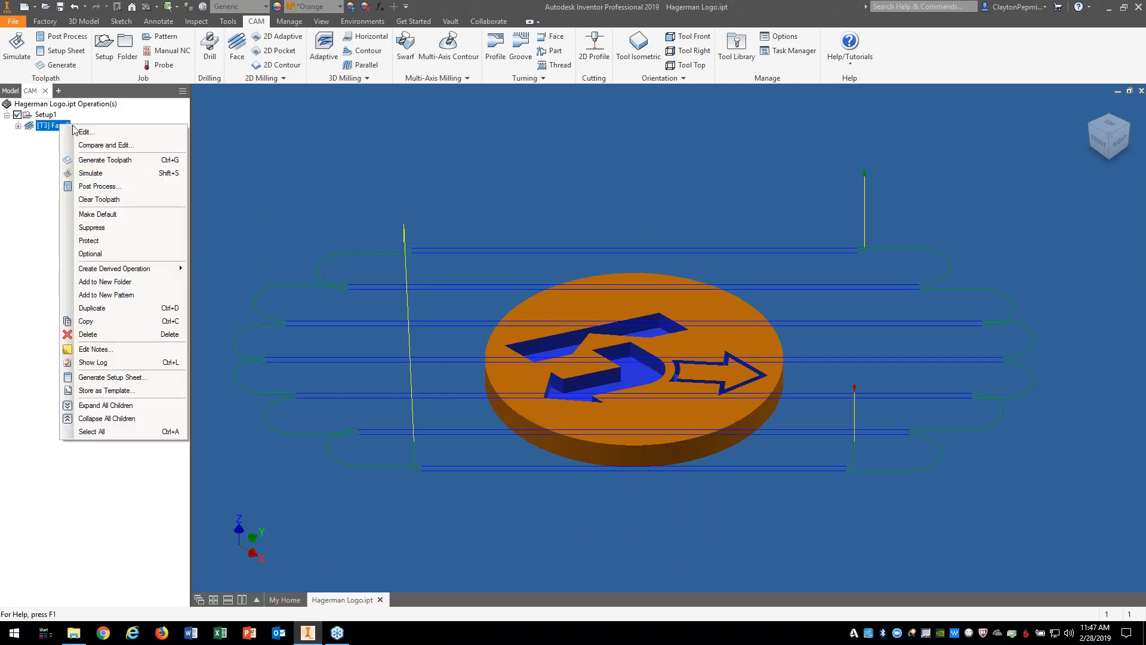
pyautogui.click(114, 334)
pyautogui.click(624, 358)
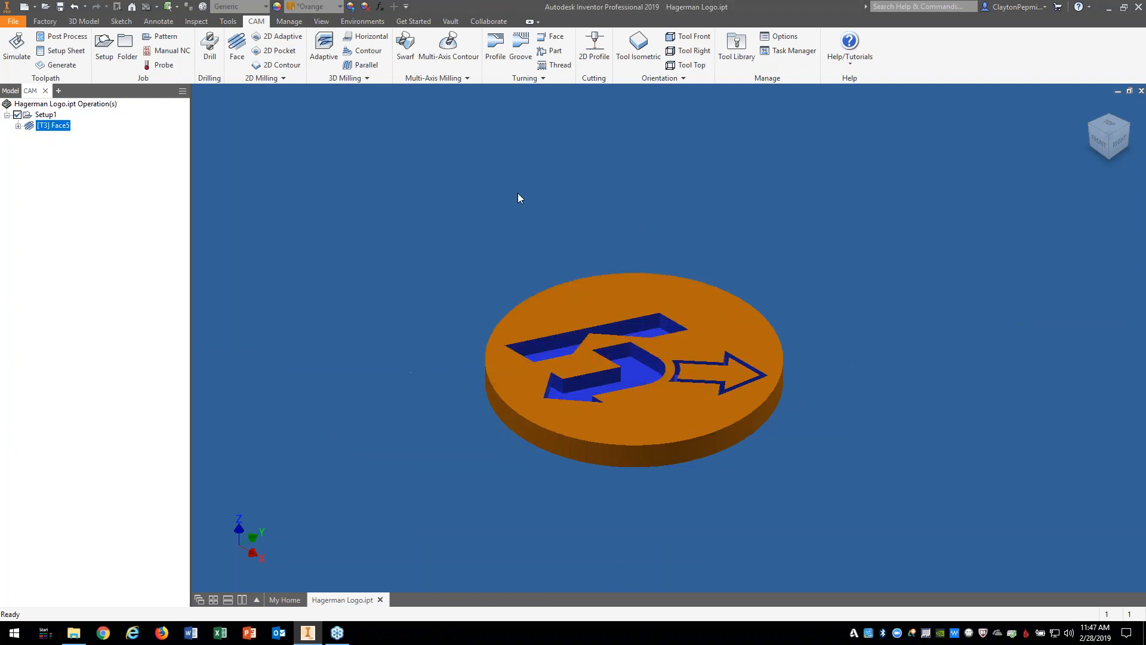
# Step: Create Face6 using tool #3, the Ø1/2" flat end mill, with the saved defaults
pyautogui.click(234, 50)
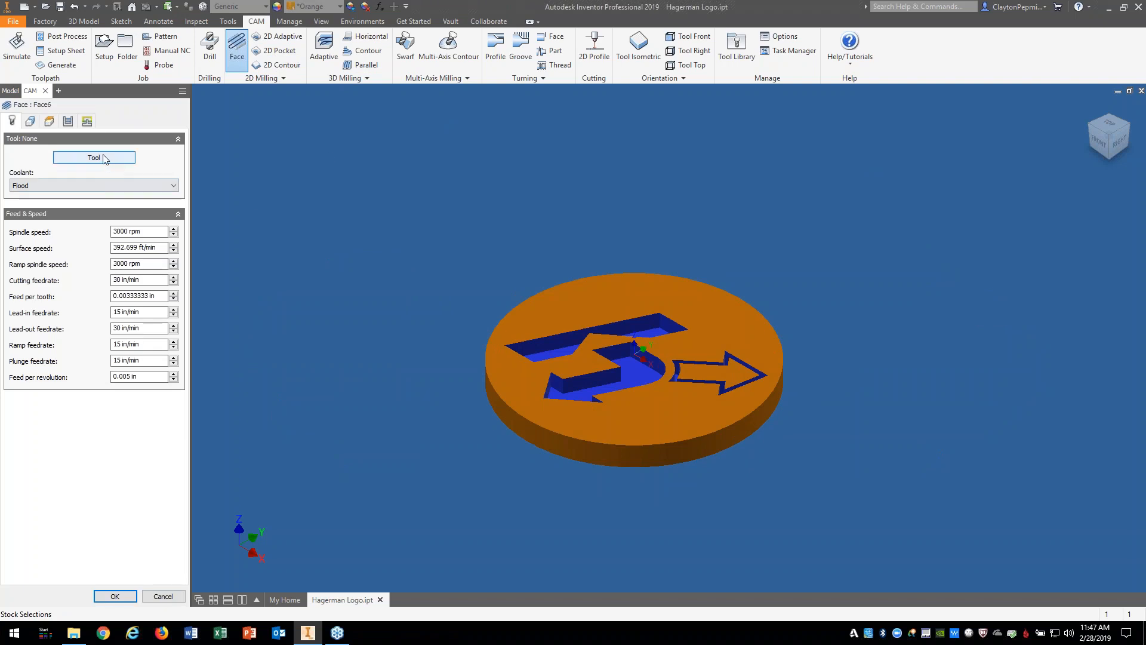
pyautogui.click(94, 158)
pyautogui.click(1003, 546)
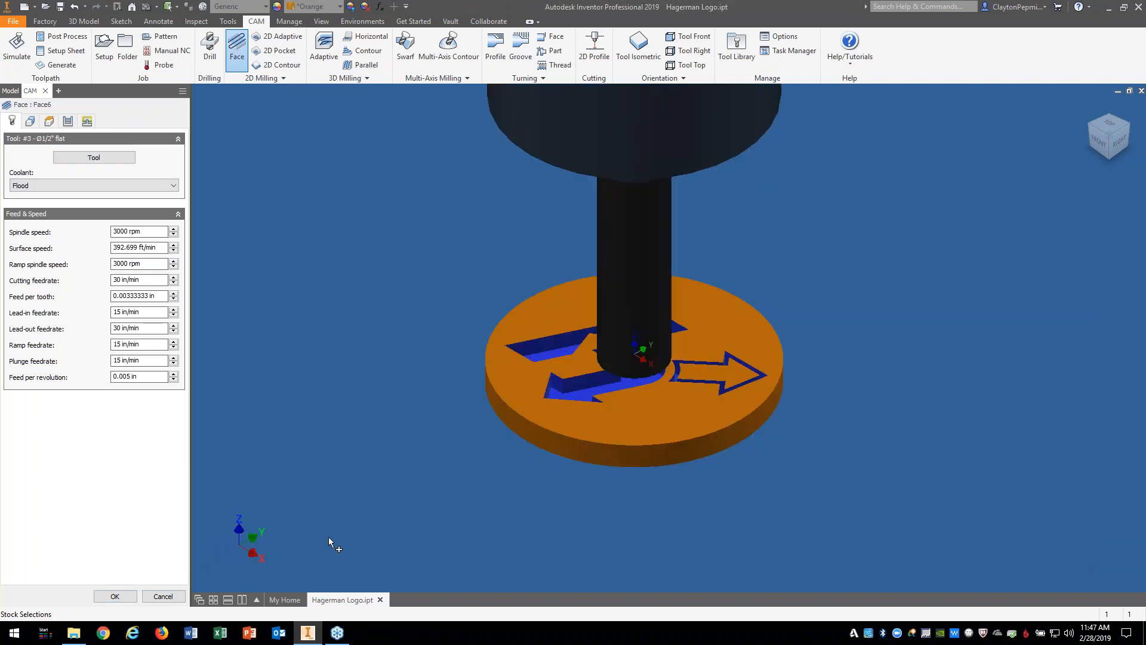
pyautogui.click(116, 595)
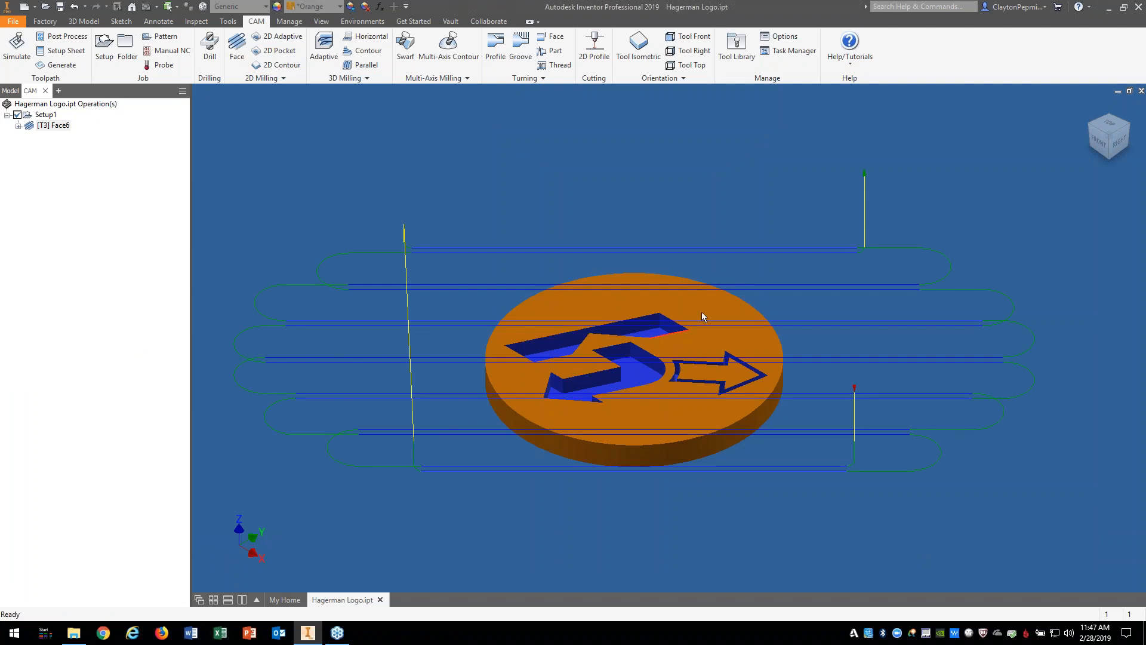
# Step: Minimize Inventor and open face.xml from the Defaults folder in Notepad++
pyautogui.click(1106, 10)
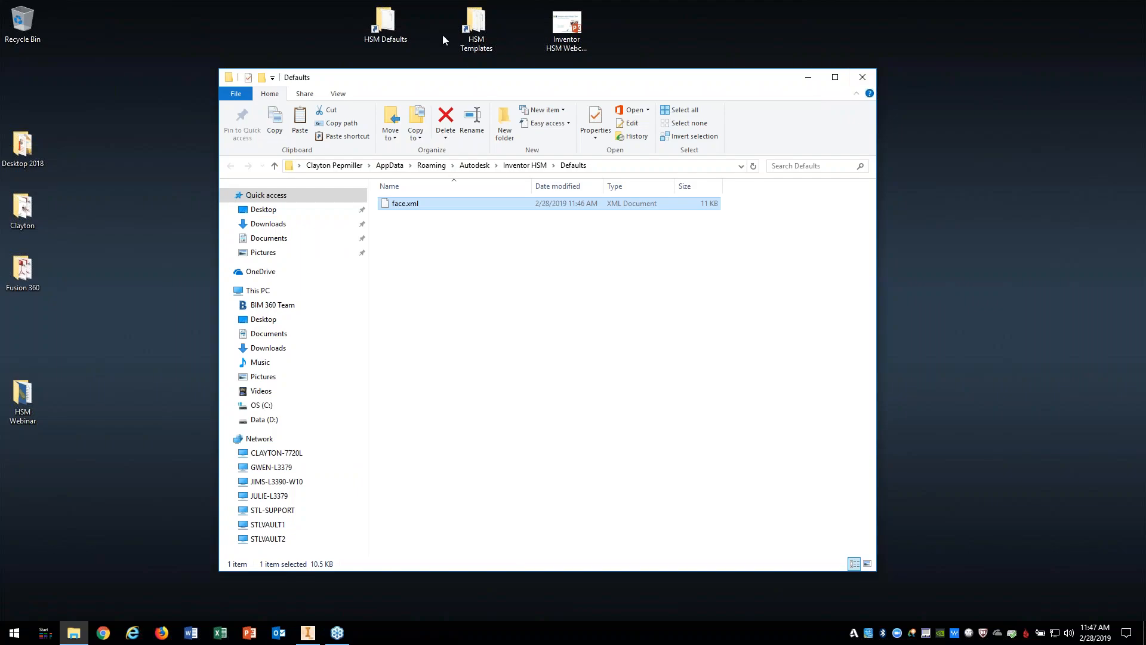
pyautogui.rightClick(449, 212)
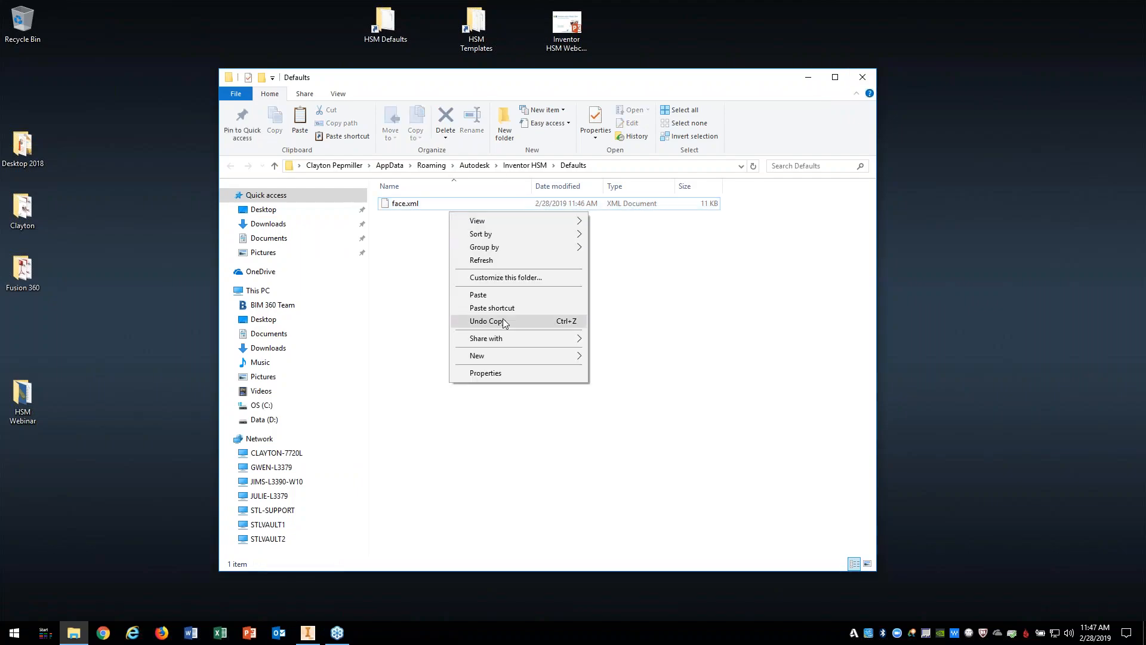
pyautogui.click(417, 204)
pyautogui.rightClick(419, 205)
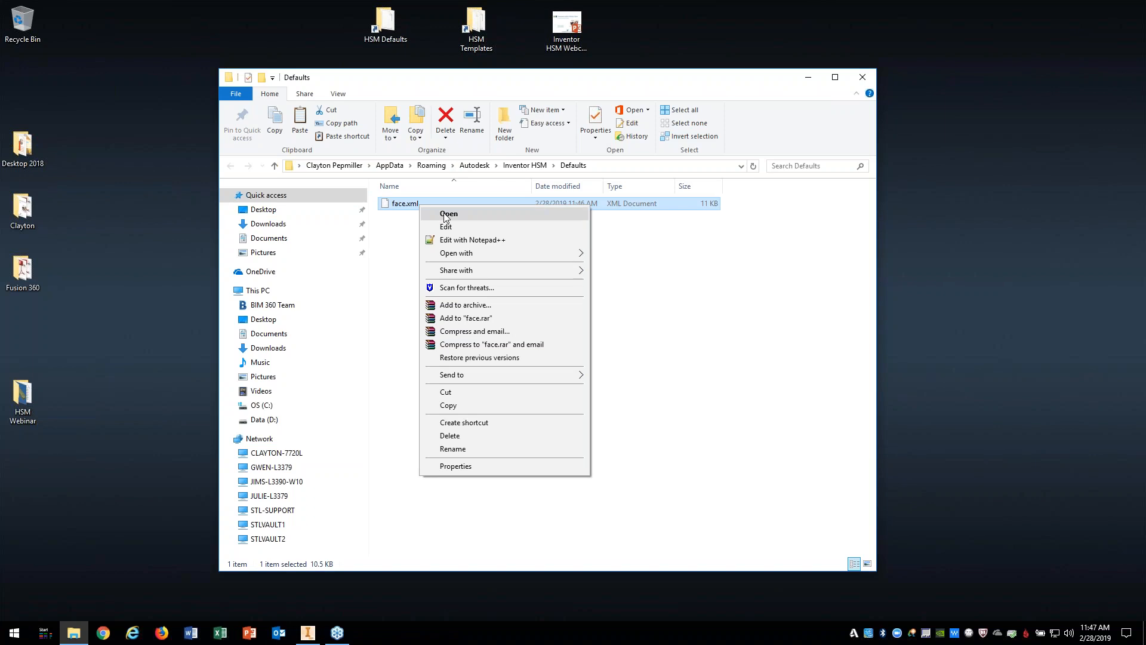
pyautogui.click(470, 244)
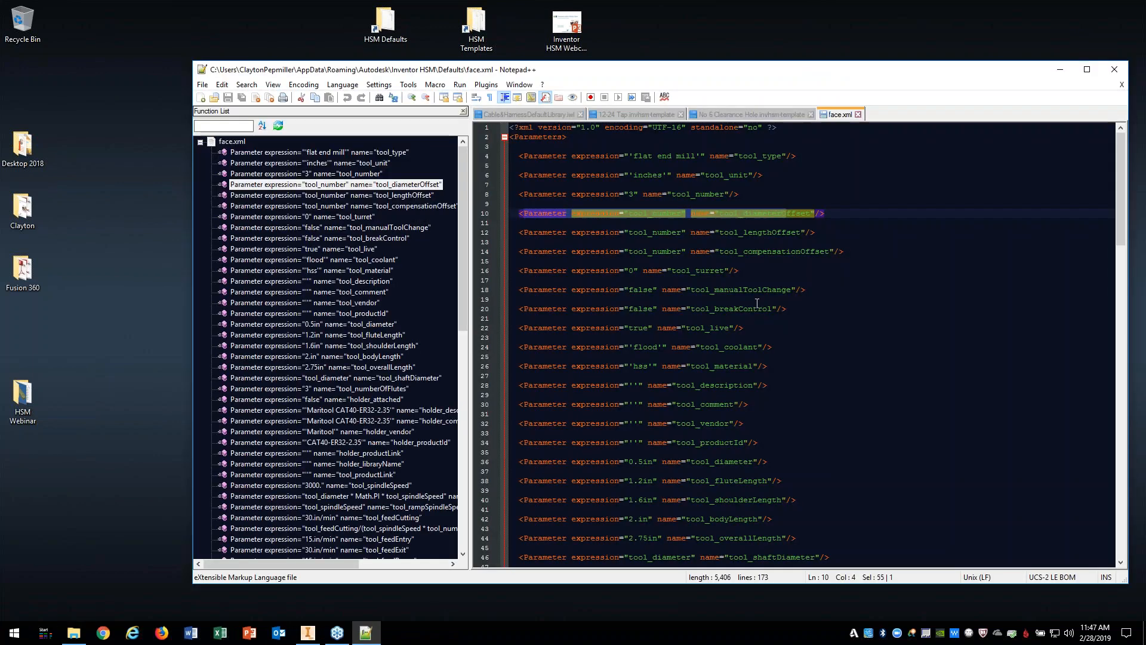
# Step: Check bothSides false on line 140 and doFinishingStep true on line 142, then close Notepad++
pyautogui.moveTo(1121, 177); pyautogui.dragTo(1118, 471)
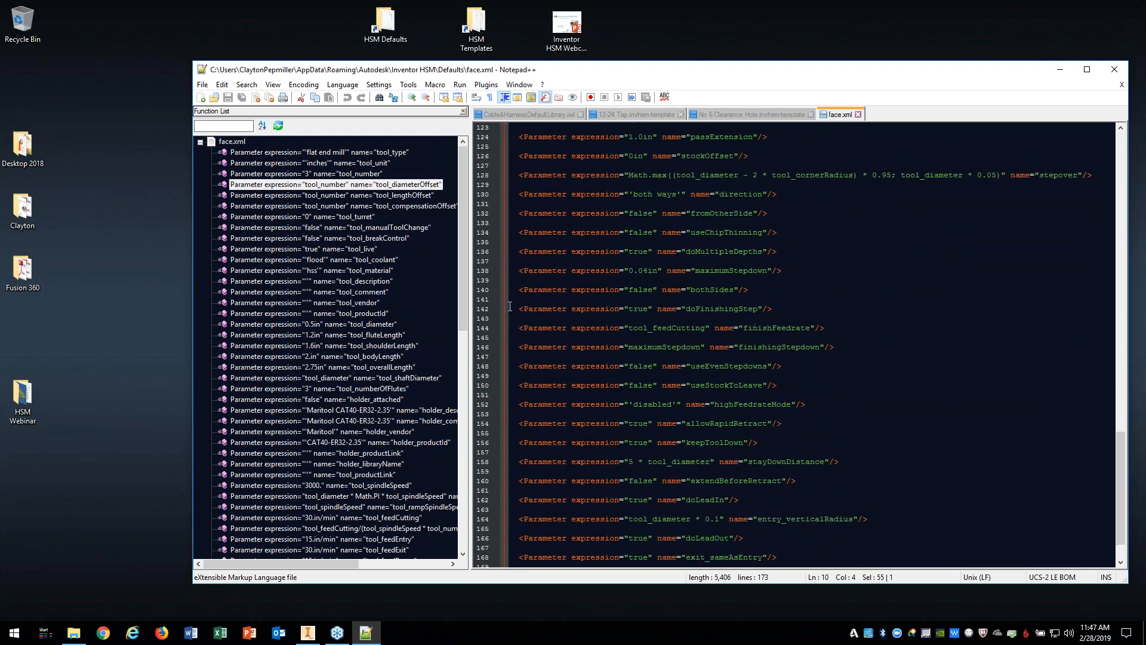
pyautogui.moveTo(514, 290); pyautogui.dragTo(637, 290)
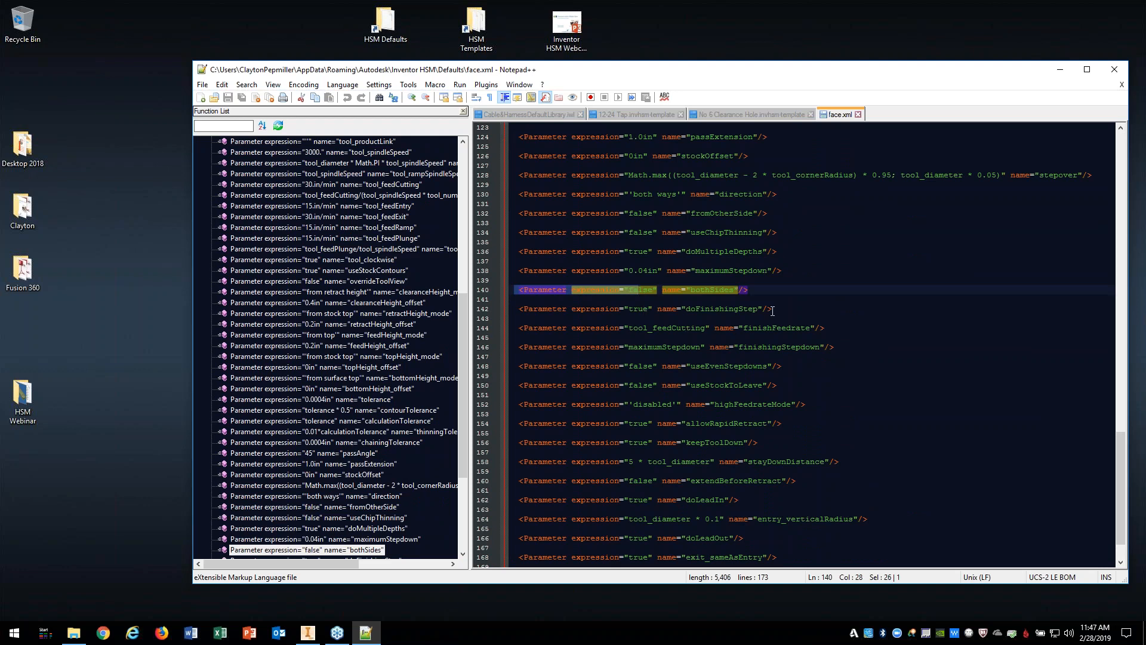
pyautogui.moveTo(772, 311); pyautogui.dragTo(511, 311)
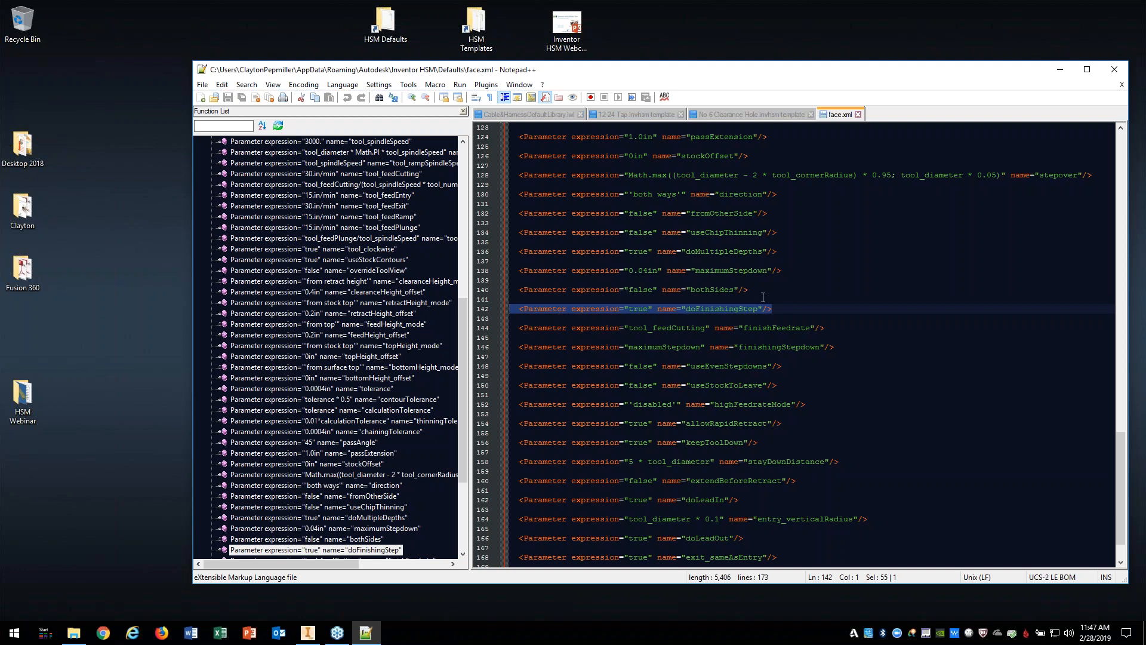
pyautogui.moveTo(775, 308); pyautogui.dragTo(518, 310)
pyautogui.click(1114, 70)
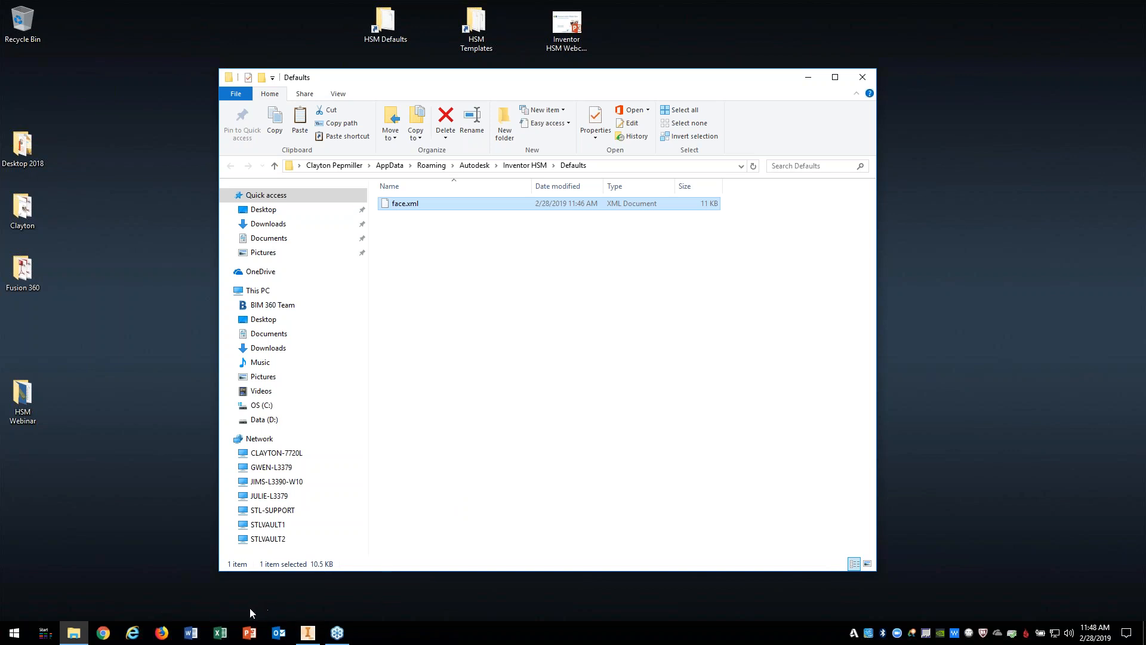
# Step: Open Inventor HSM Webcast.pptx and play it from the beginning to the Adaptive Clearing slide
pyautogui.rightClick(249, 632)
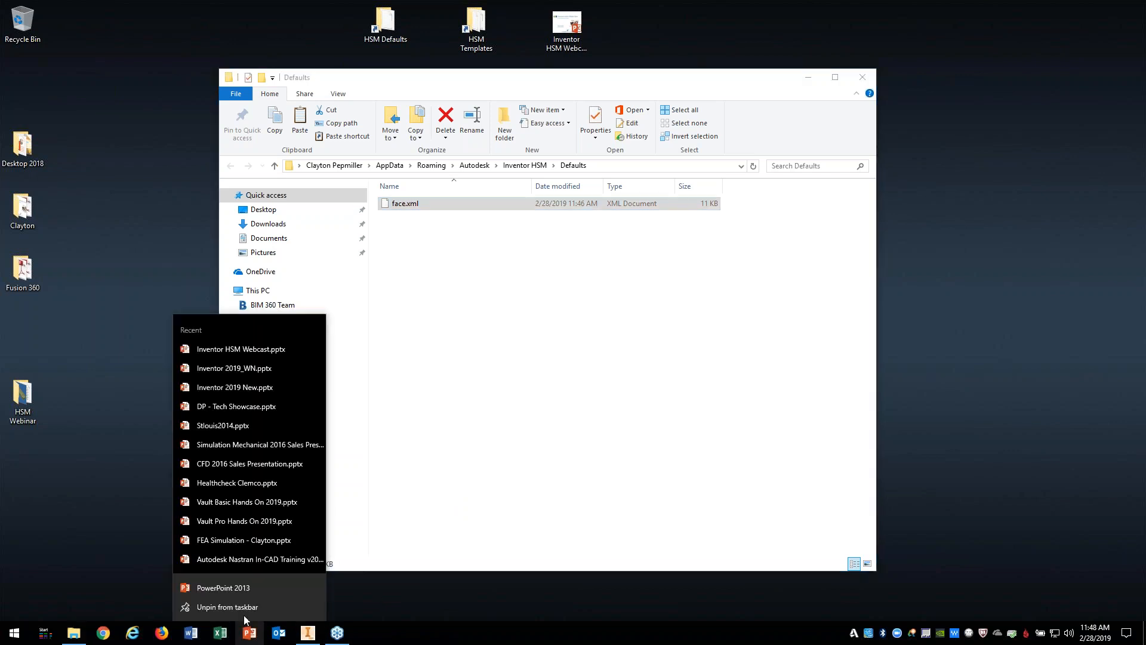
pyautogui.click(273, 353)
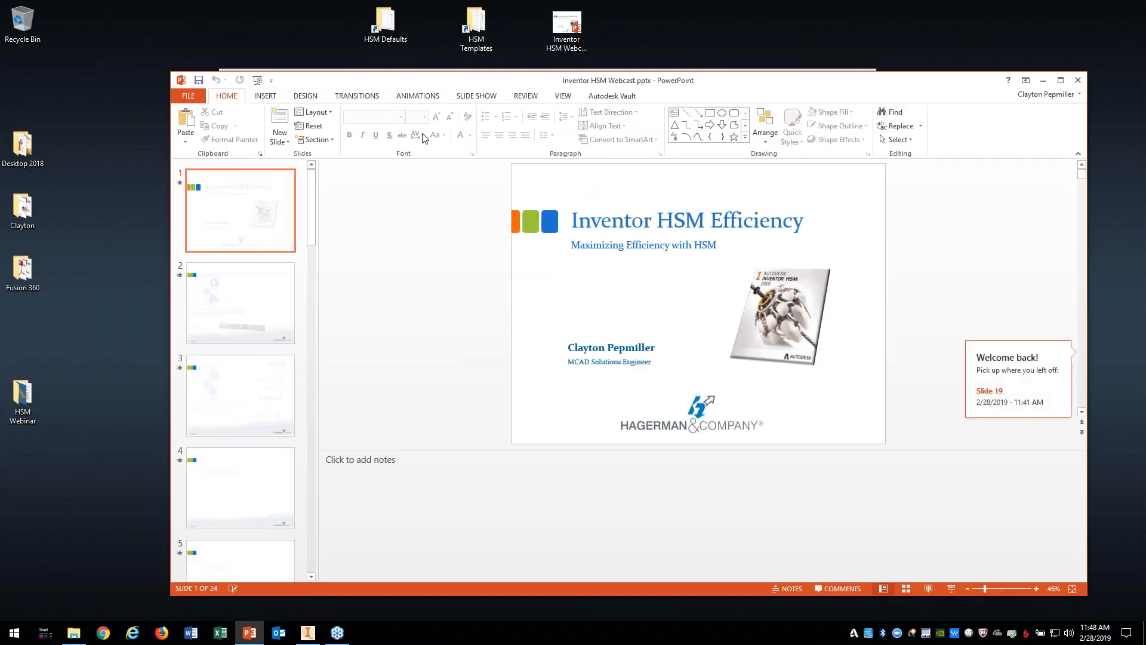
pyautogui.click(460, 97)
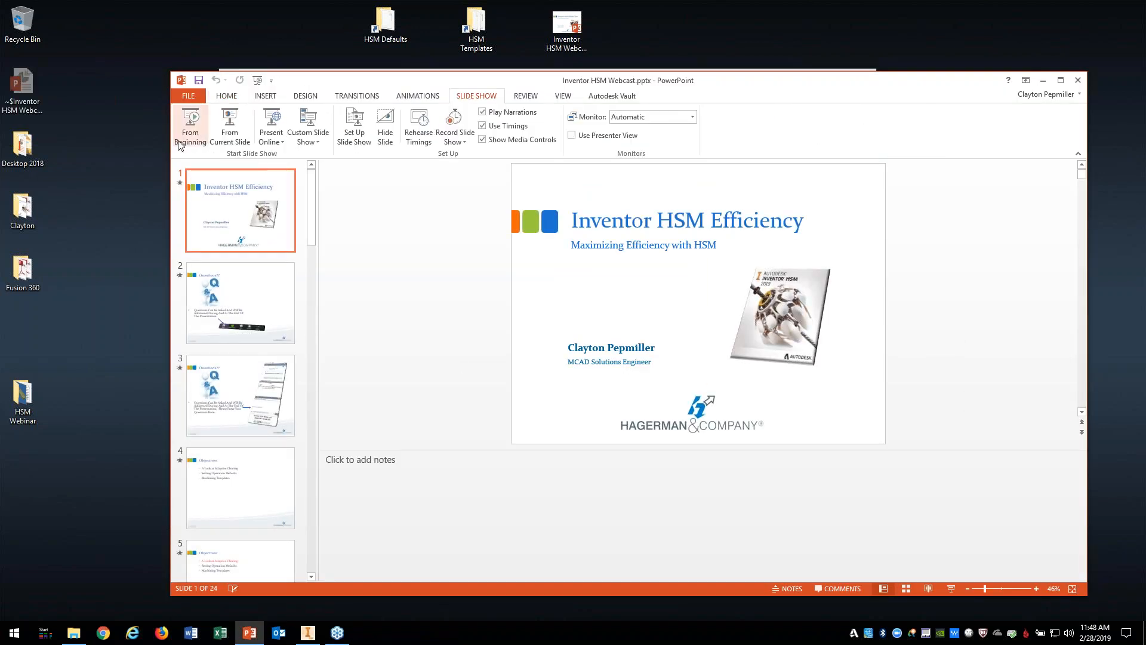
pyautogui.click(190, 128)
pyautogui.press('Right')
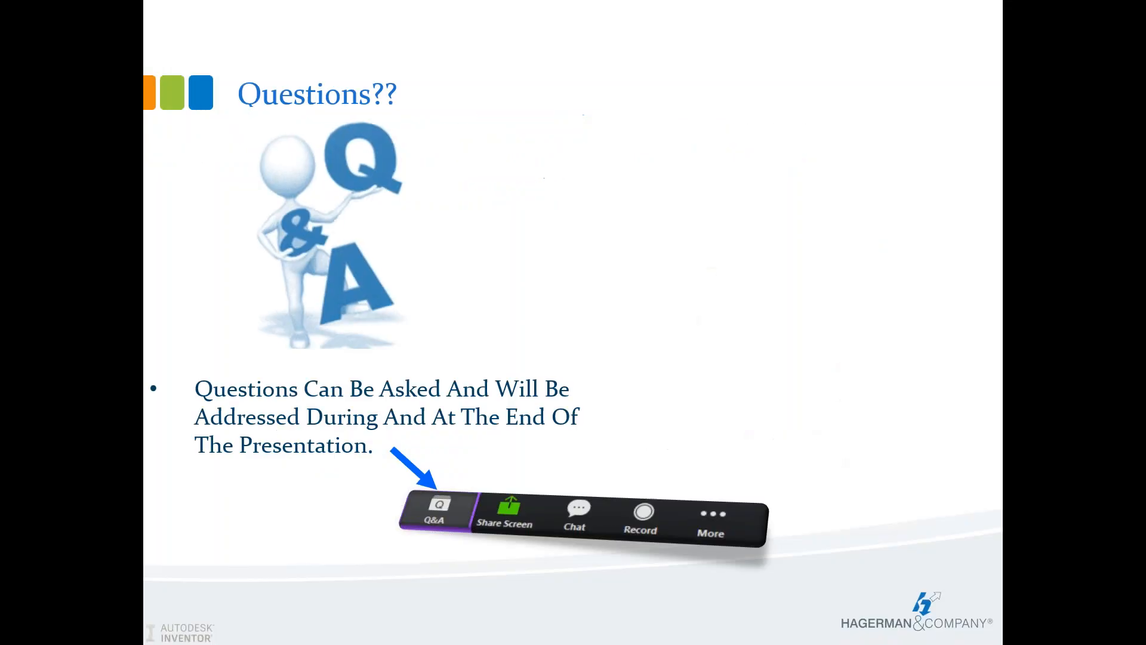
pyautogui.press('Right')
pyautogui.press('Right')
pyautogui.press('Right')
pyautogui.press('Right')
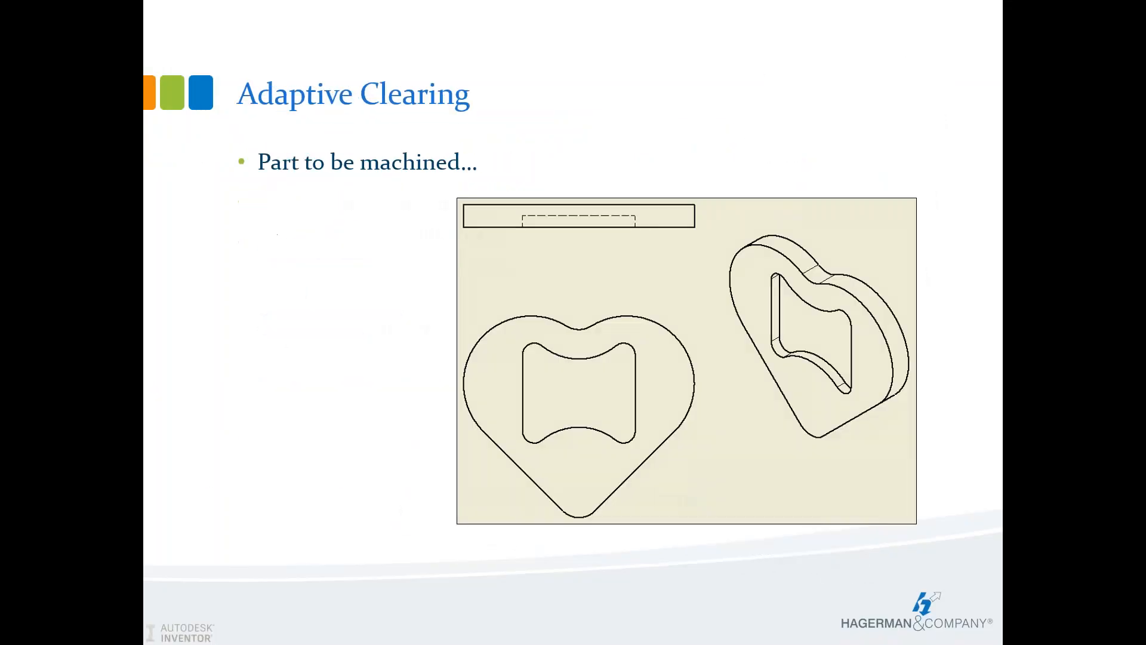
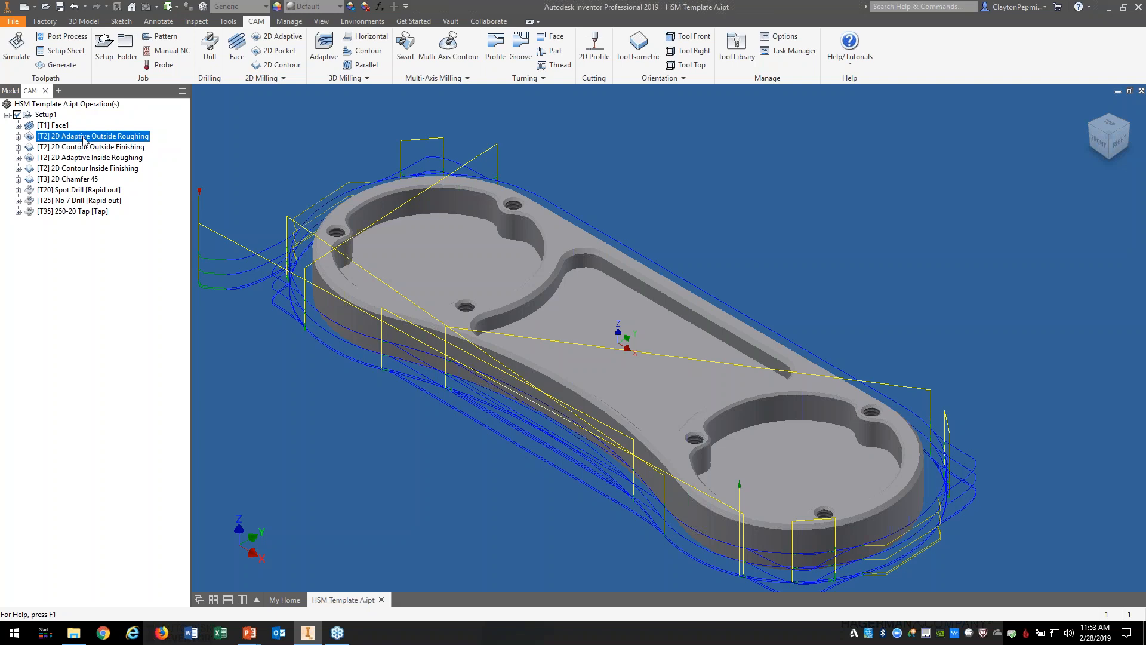
# Step: Review the outside contour finishing, inside adaptive roughing and inside contour finishing toolpaths in turn
pyautogui.click(96, 151)
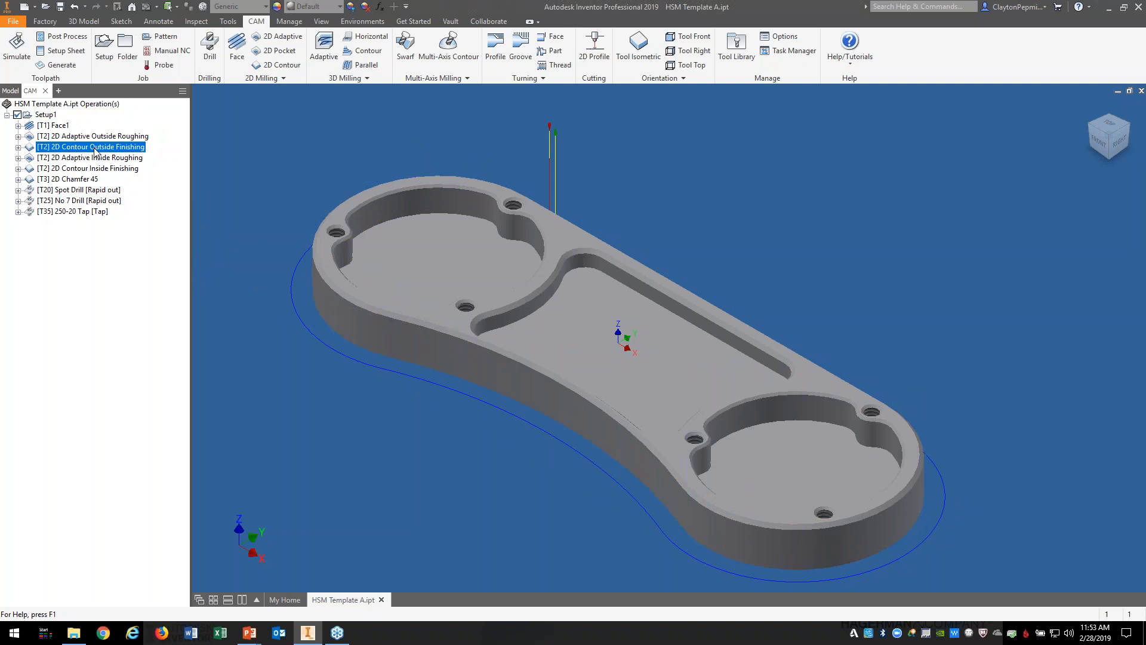
pyautogui.click(76, 158)
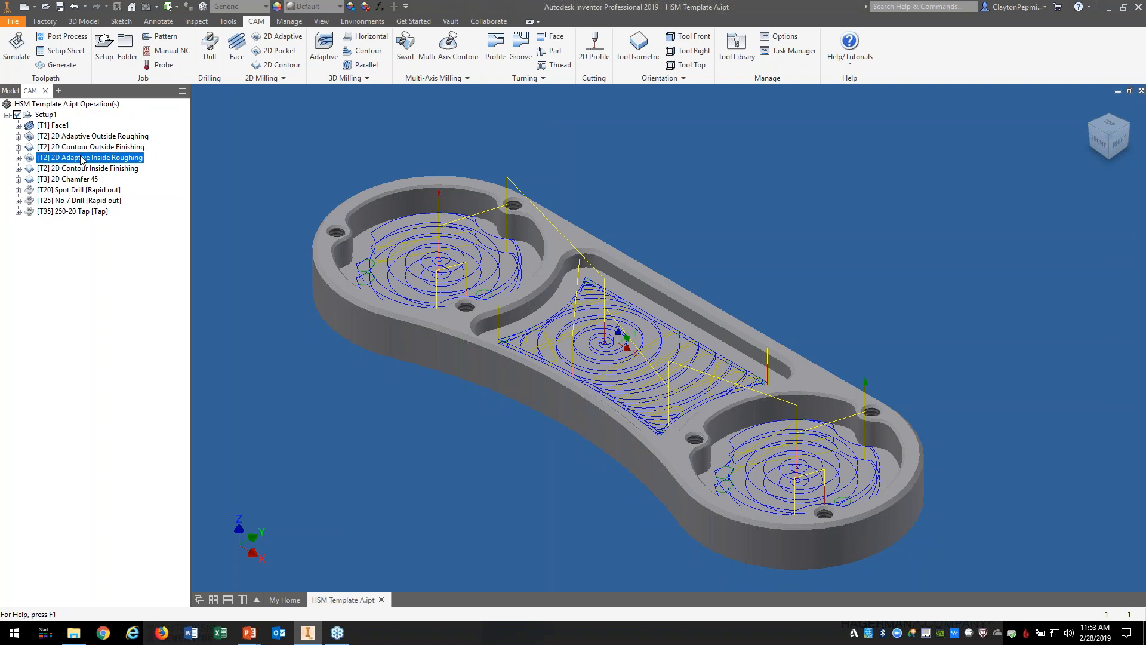
pyautogui.click(83, 169)
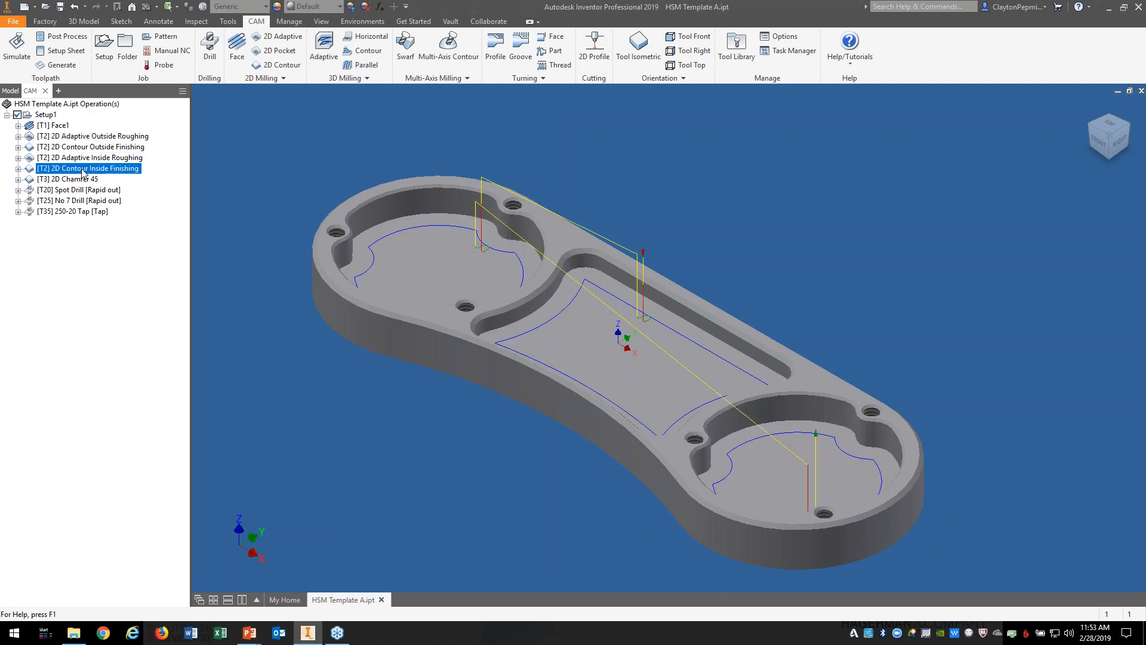
pyautogui.click(84, 160)
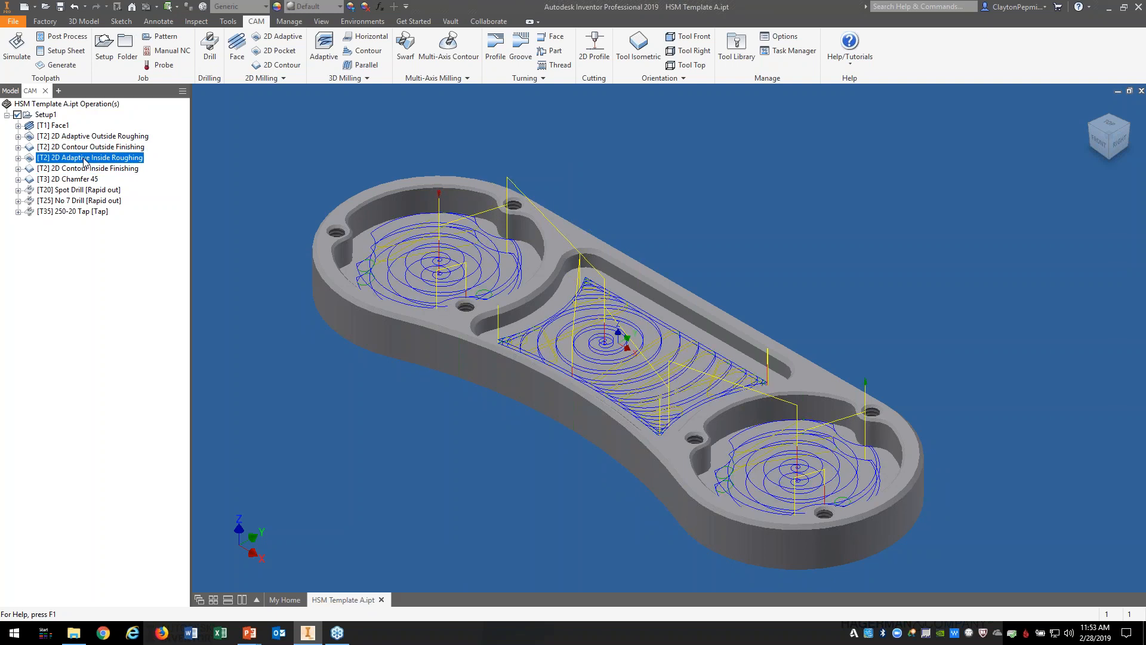
pyautogui.click(87, 168)
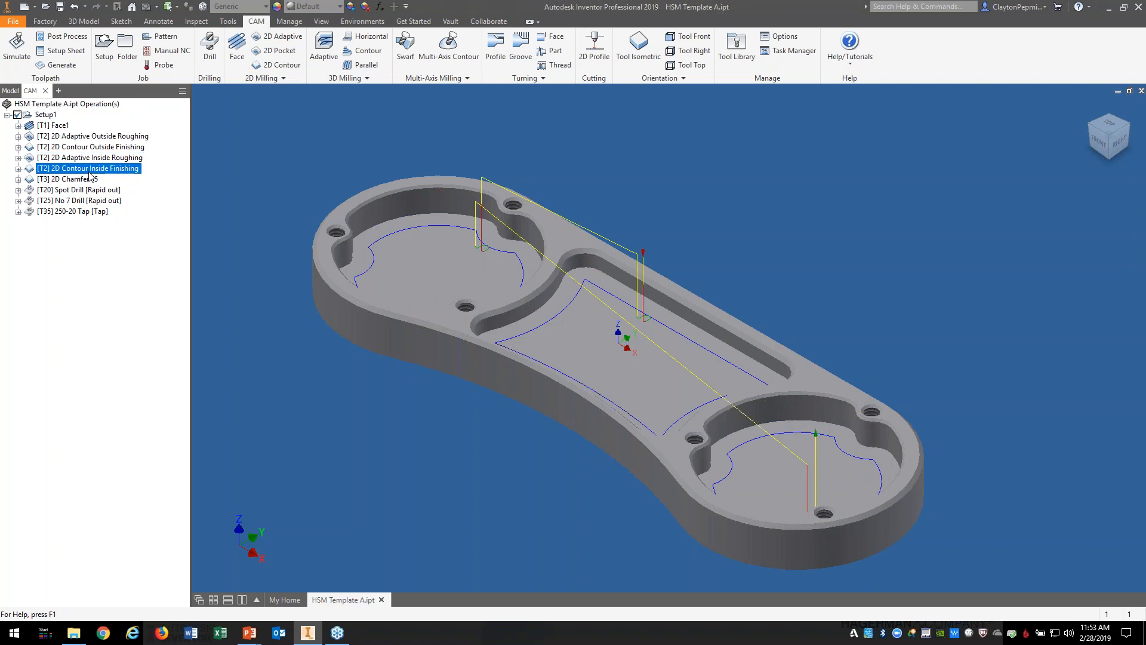
# Step: Review the 2D Chamfer 45, spot drill, No 7 Drill and 250-20 Tap toolpaths, then display all nine
pyautogui.click(78, 181)
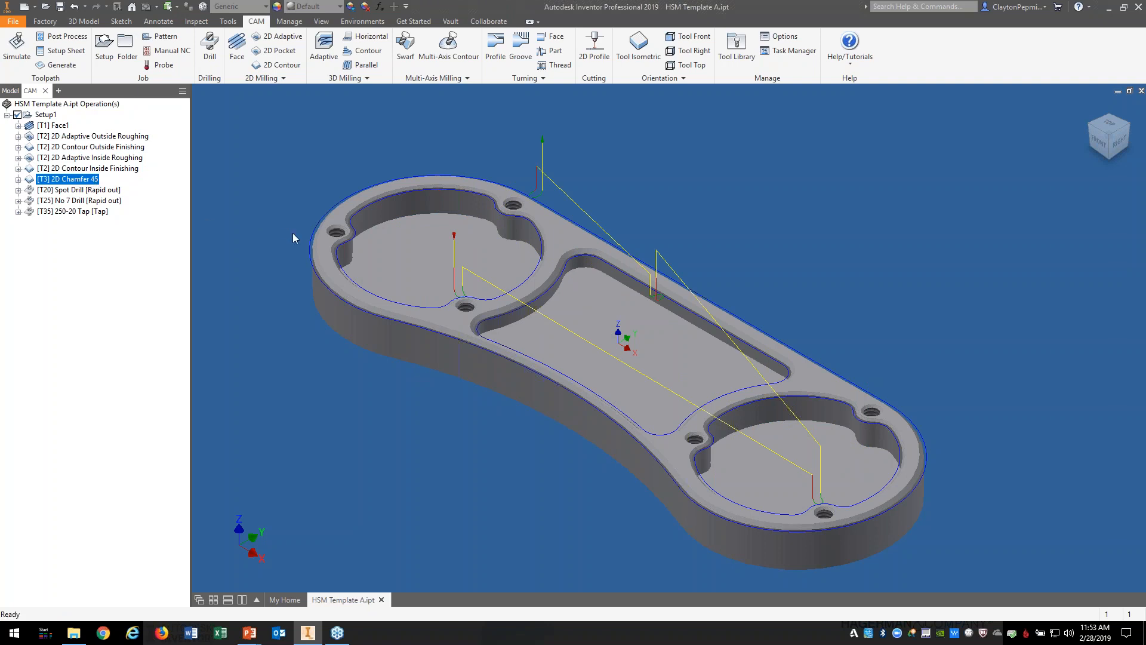
pyautogui.click(81, 192)
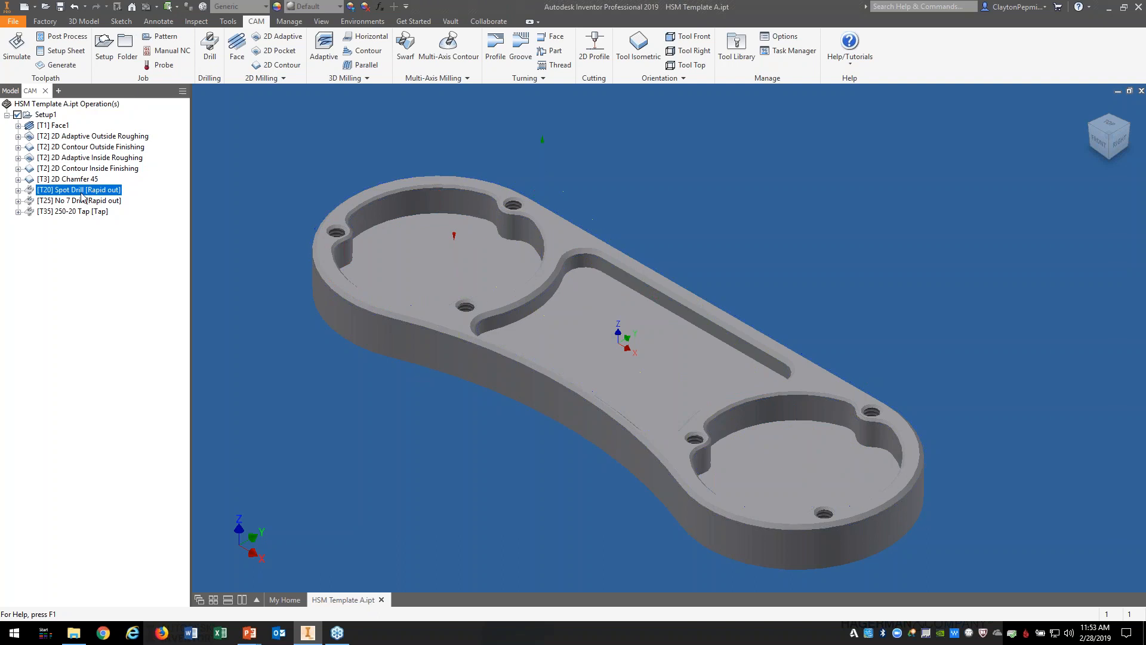
pyautogui.click(79, 202)
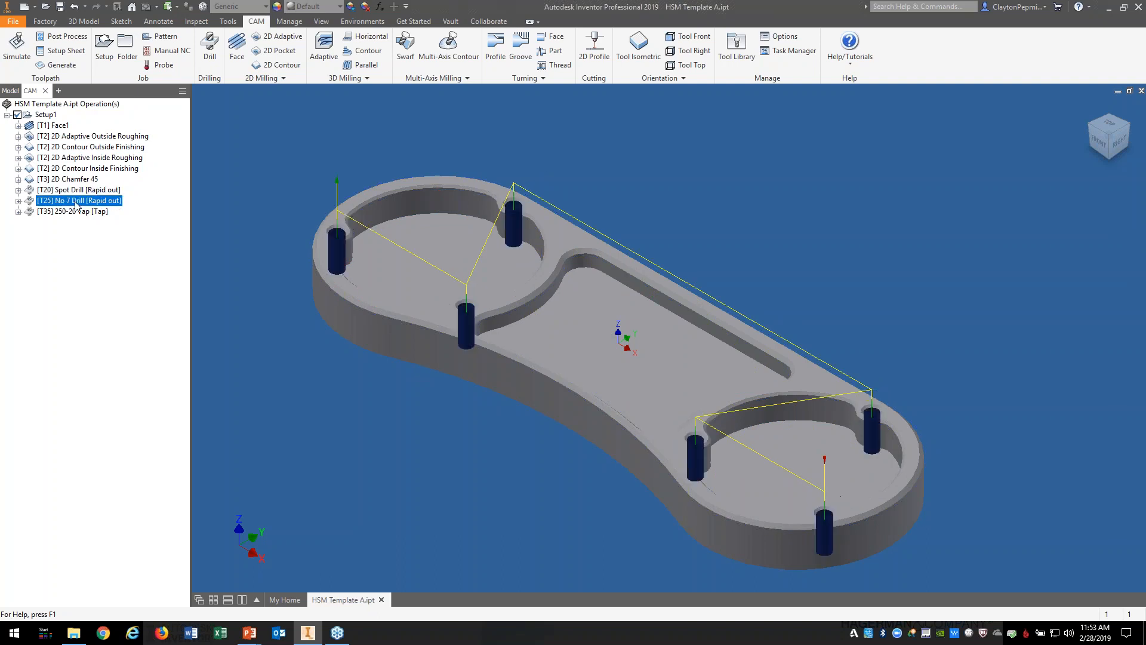
pyautogui.click(82, 212)
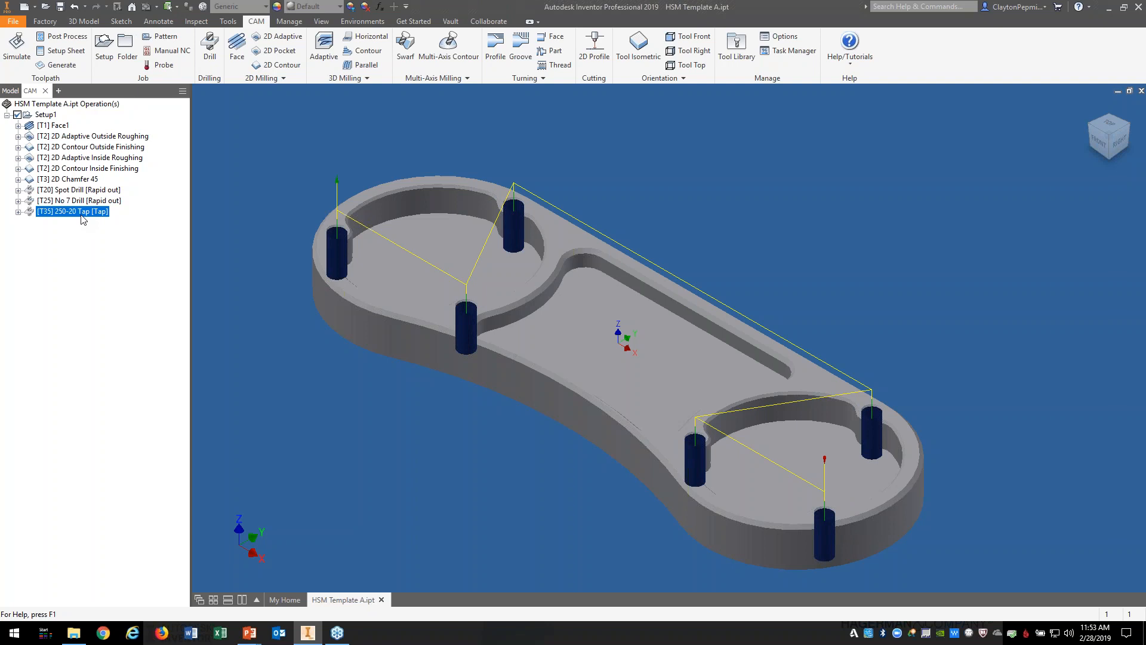
pyautogui.click(59, 127)
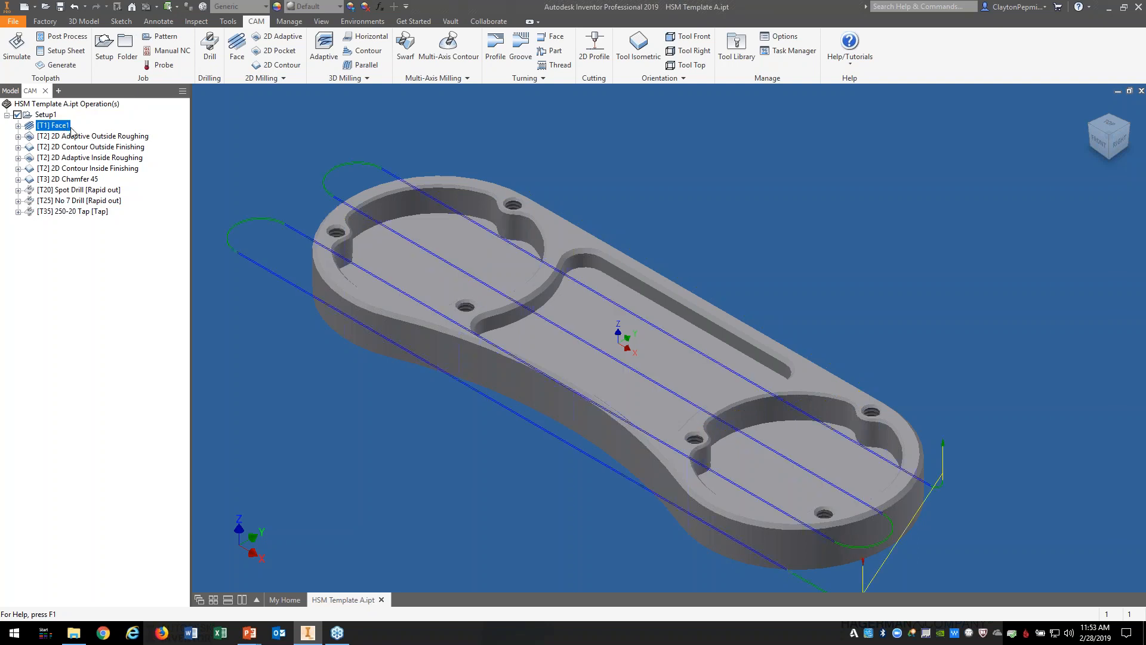
pyautogui.keyDown('shift'); pyautogui.click(92, 212); pyautogui.keyUp('shift')
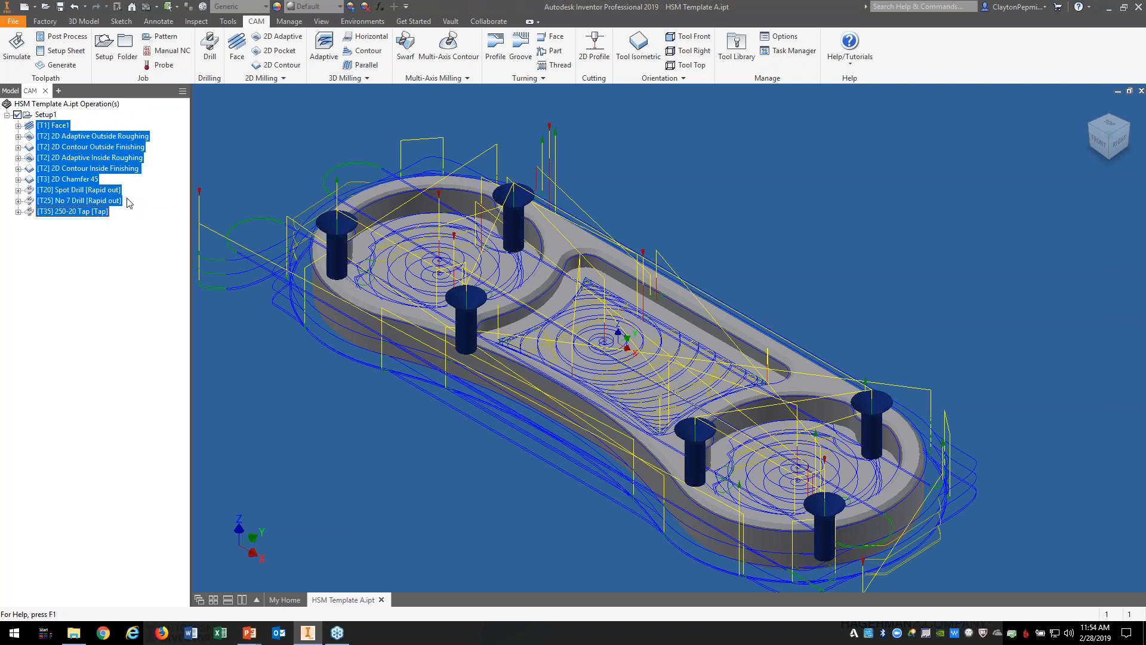
pyautogui.rightClick(99, 148)
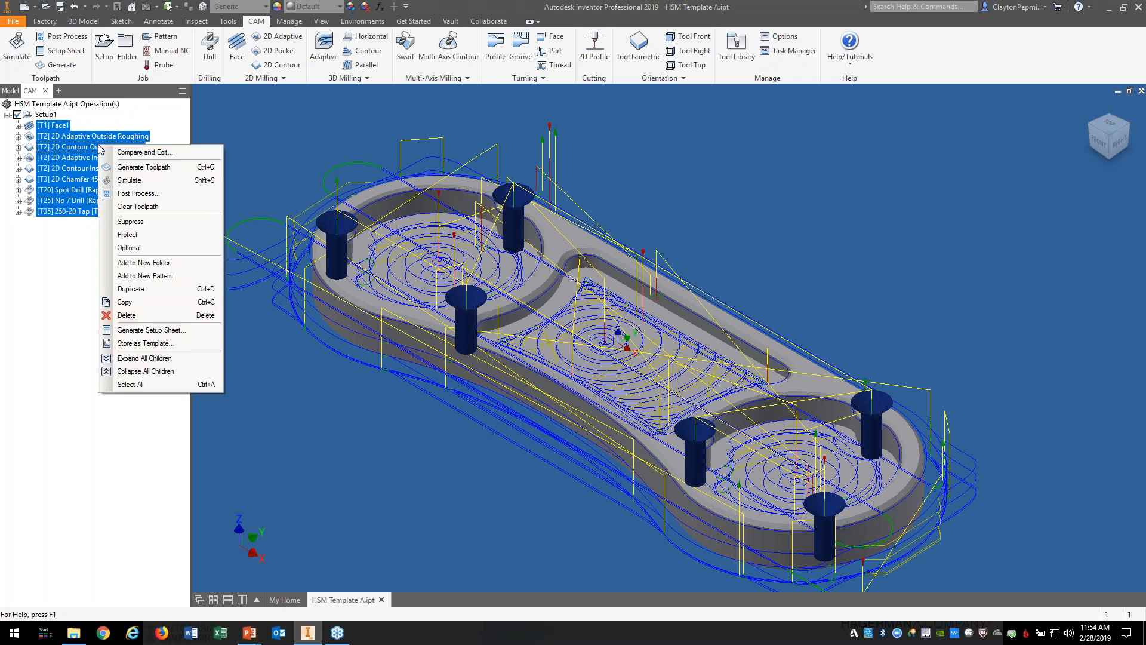
pyautogui.click(165, 348)
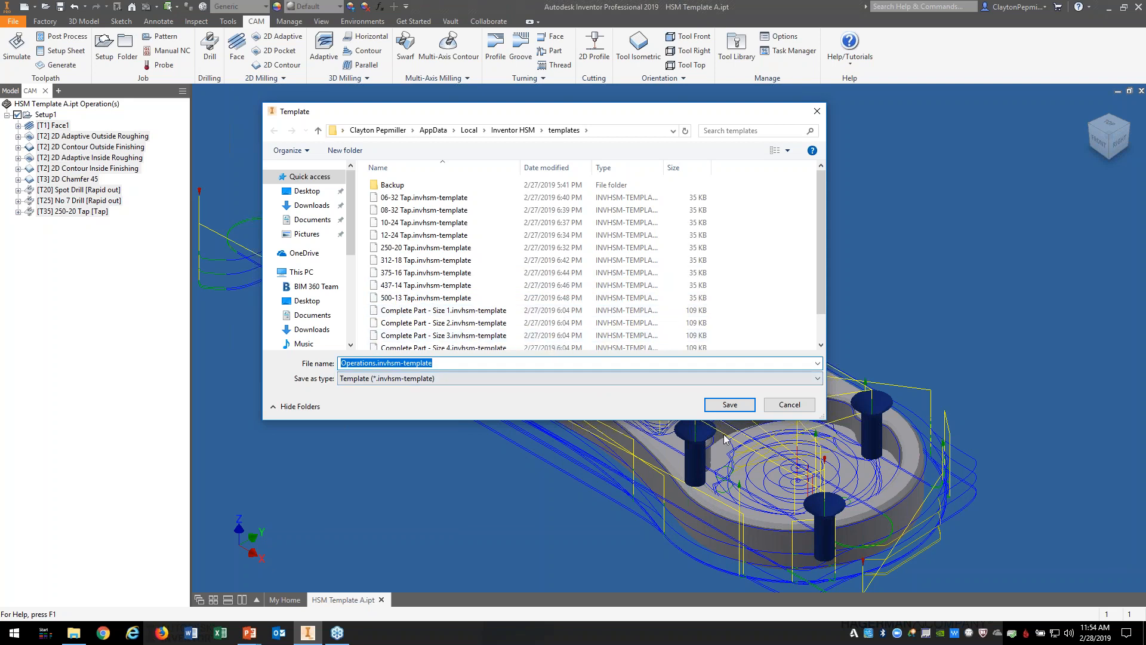
pyautogui.click(775, 406)
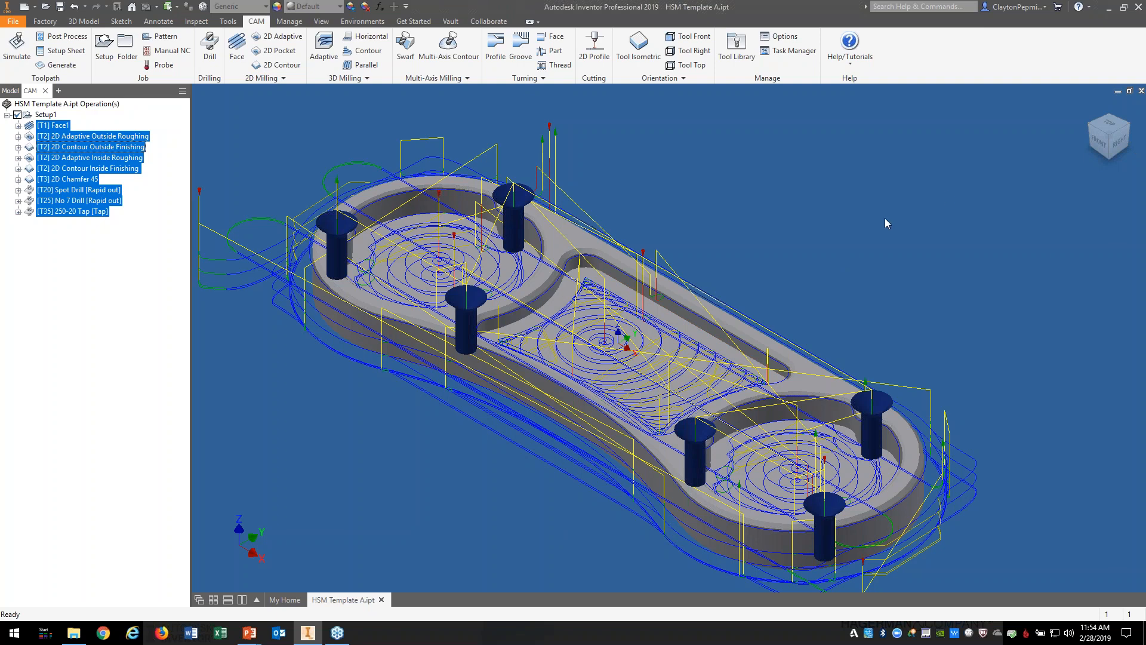
# Step: Close HSM Template A.ipt and open HSM Template B.ipt from Recent Documents
pyautogui.click(1141, 91)
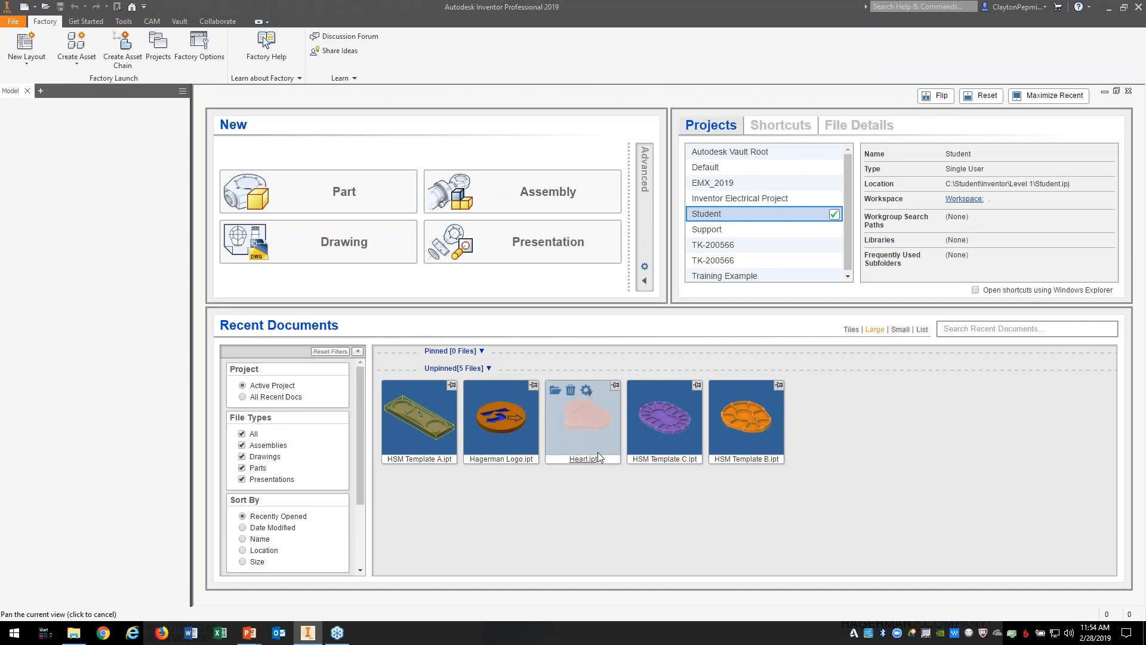
pyautogui.click(736, 459)
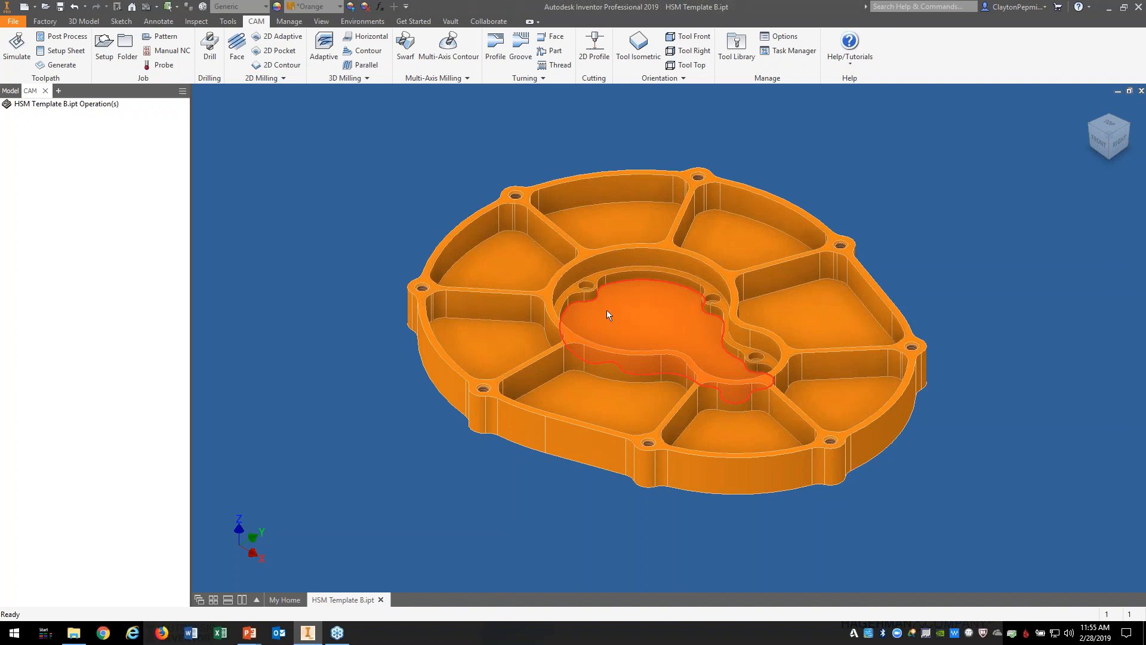
# Step: Create all nine operations on HSM Template B from the Complete Part template
pyautogui.moveTo(606, 310)
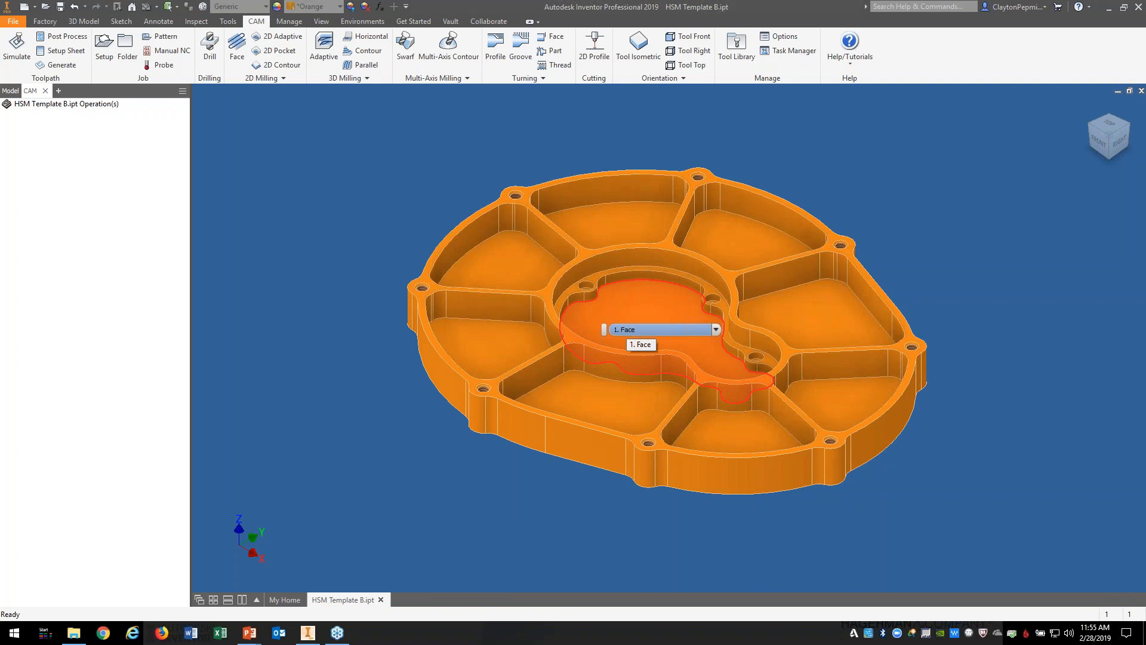
pyautogui.rightClick(102, 172)
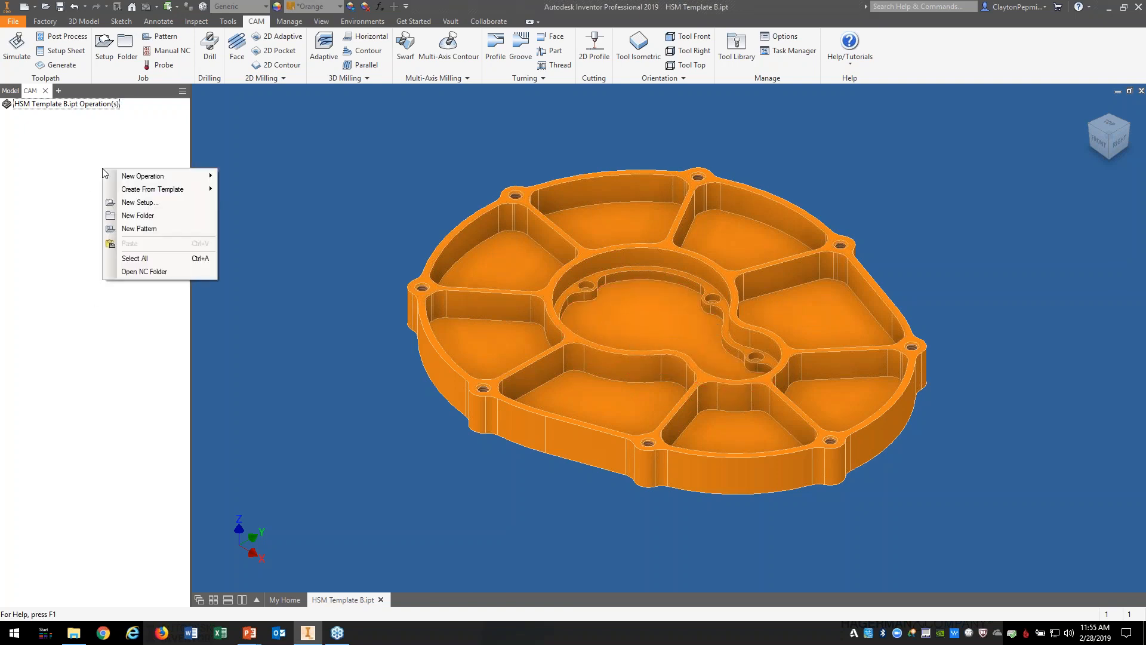
pyautogui.moveTo(165, 189)
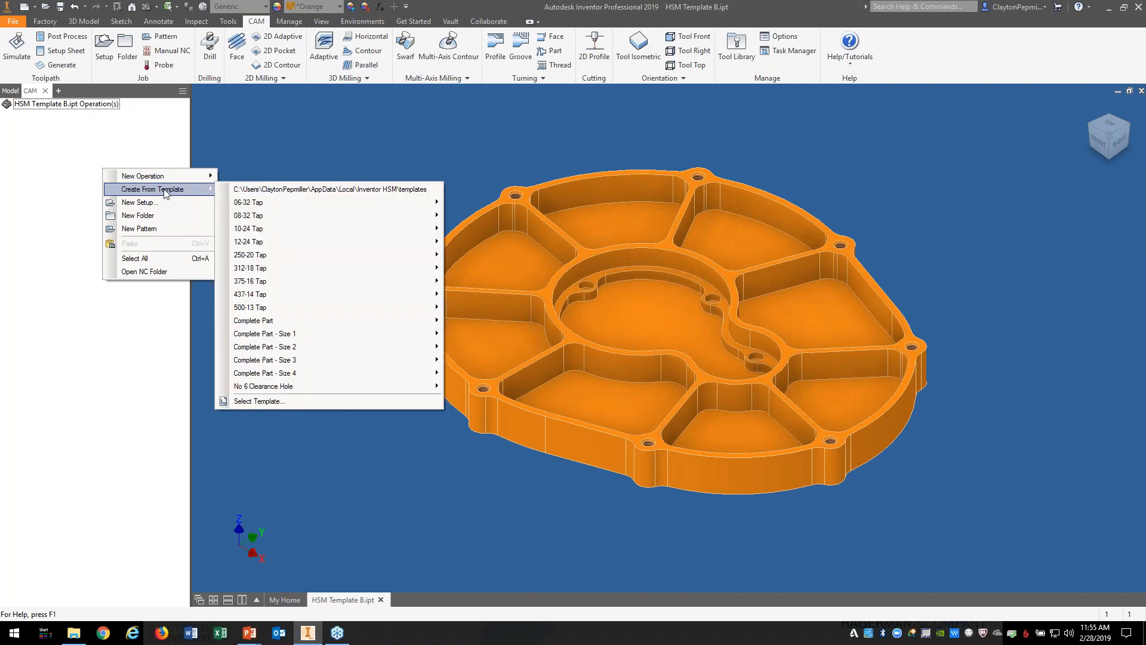
pyautogui.moveTo(257, 324)
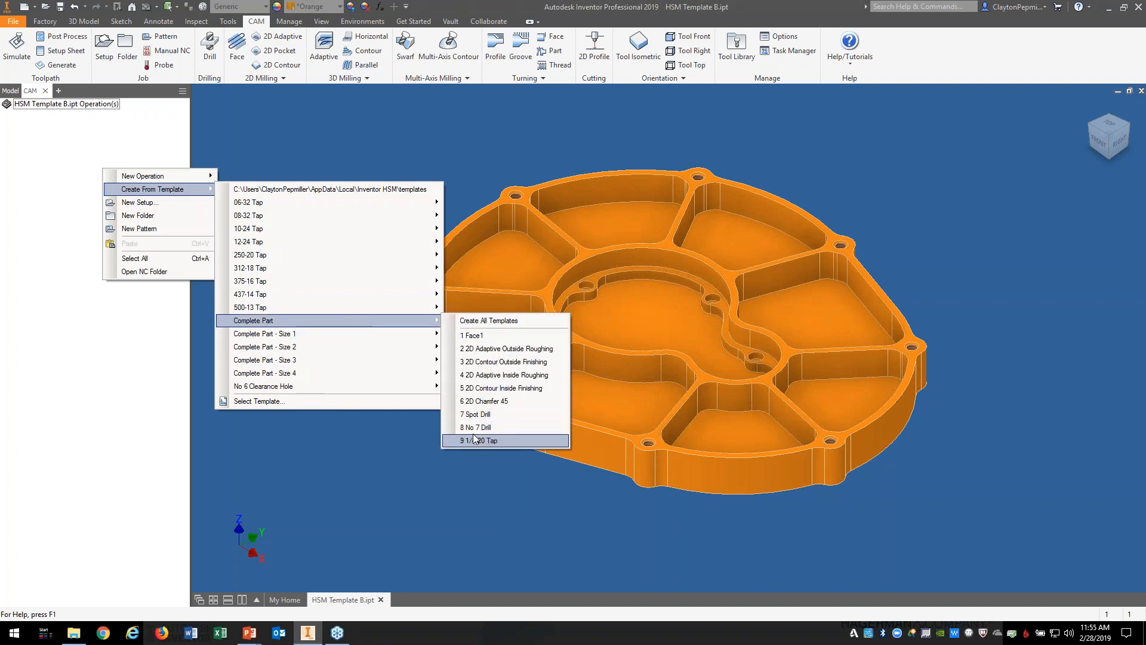
pyautogui.click(491, 323)
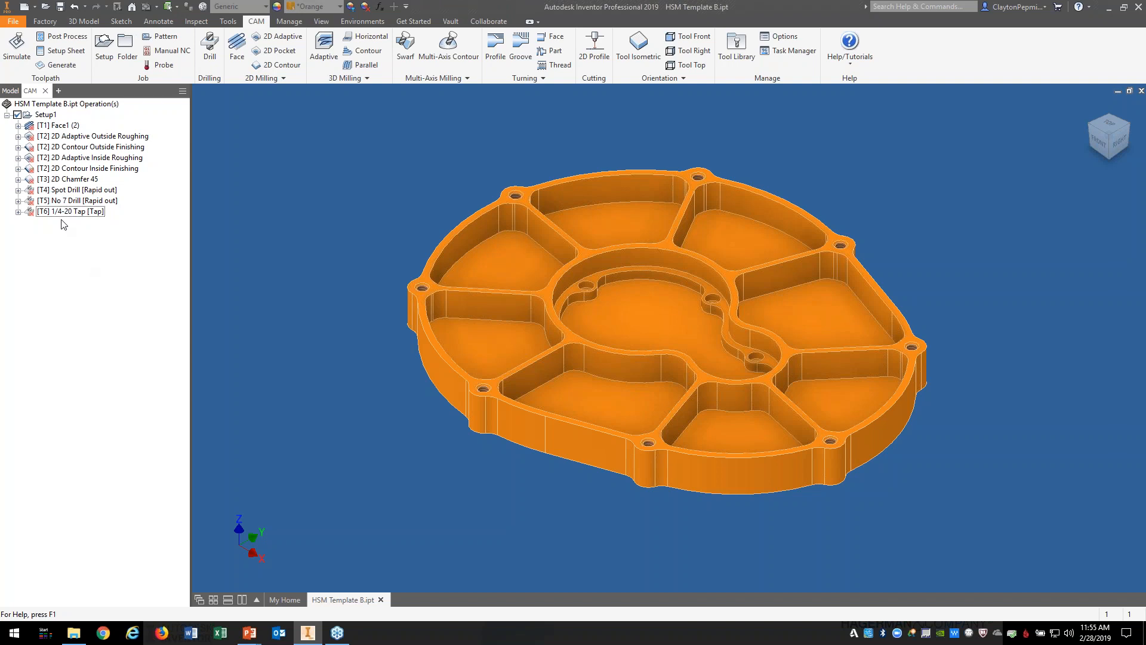
# Step: Open the Face1 operation's settings and accept them unchanged
pyautogui.rightClick(63, 127)
pyautogui.click(88, 132)
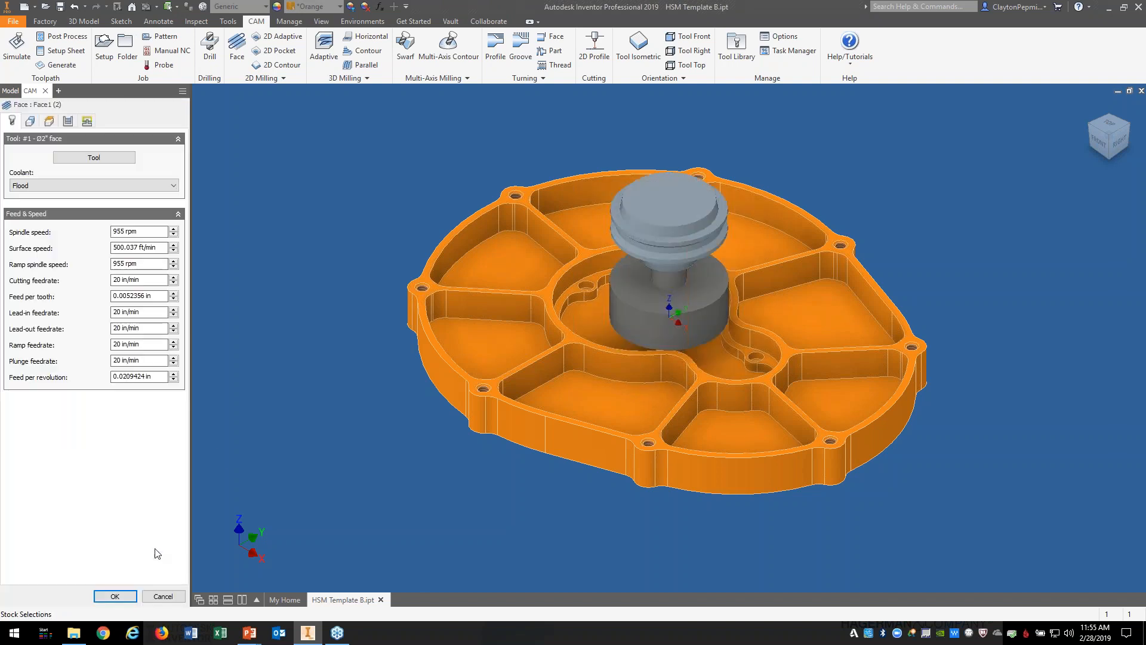
pyautogui.click(115, 596)
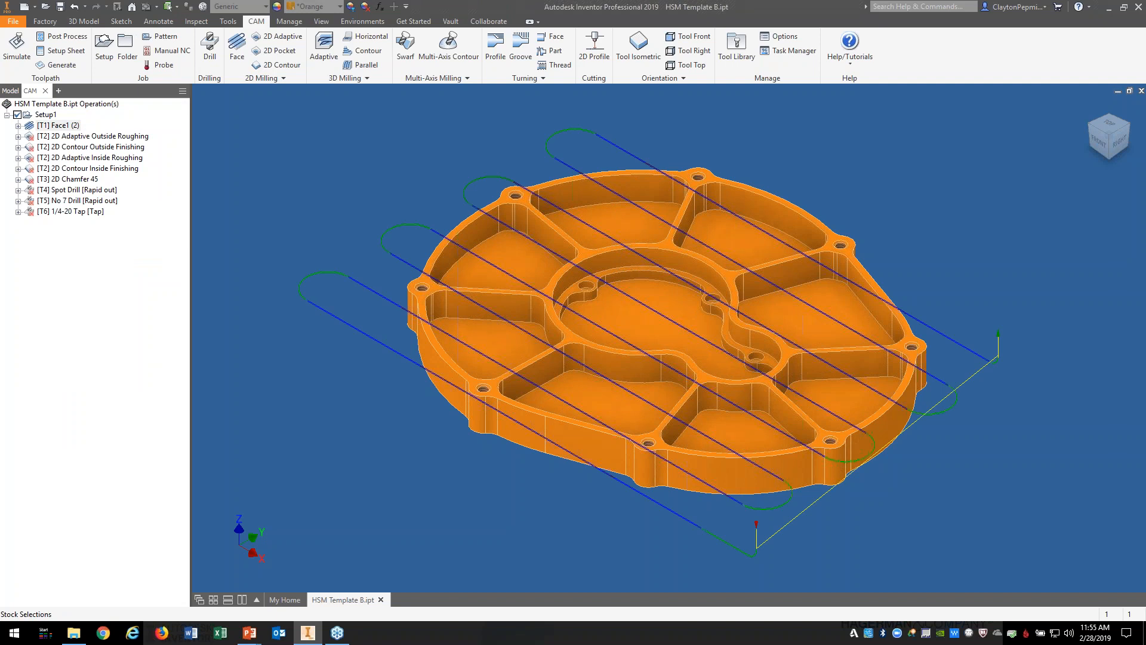
# Step: Set the part's outer edge as the pocket boundary for 2D Adaptive Outside Roughing
pyautogui.rightClick(116, 435)
pyautogui.click(98, 137)
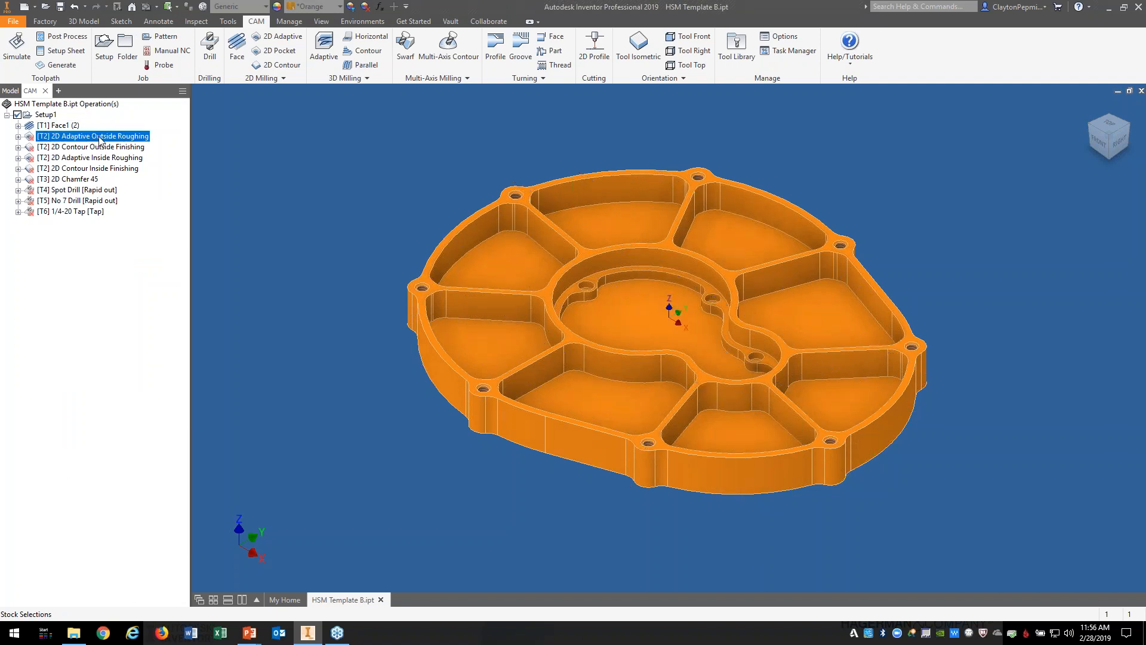
pyautogui.rightClick(101, 140)
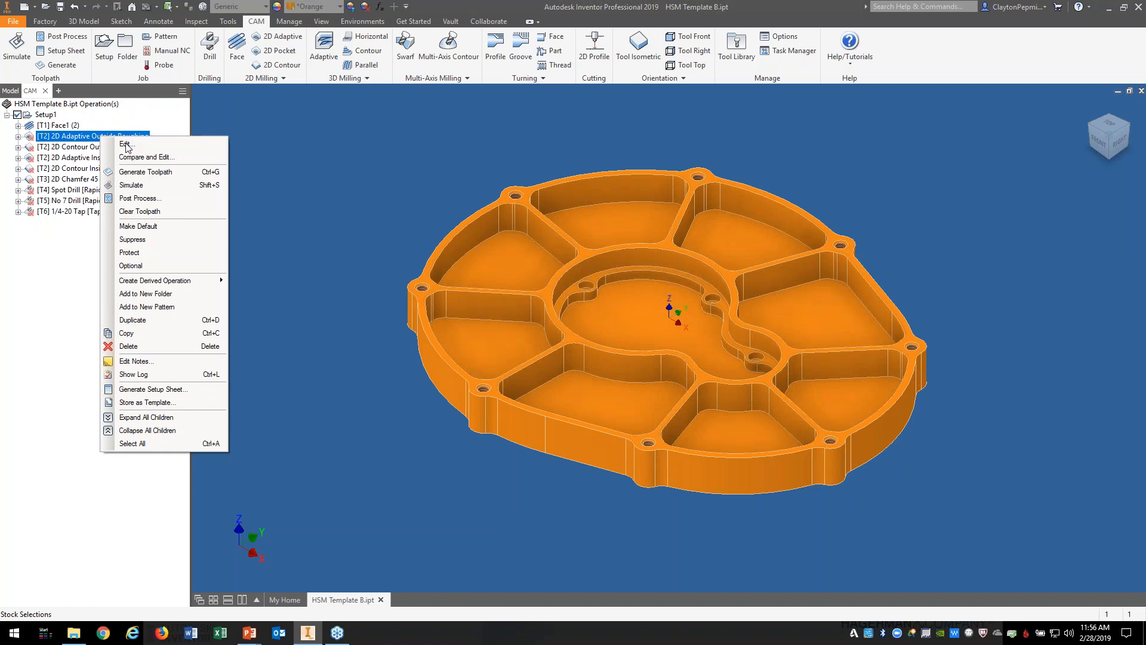
pyautogui.click(126, 147)
pyautogui.click(30, 121)
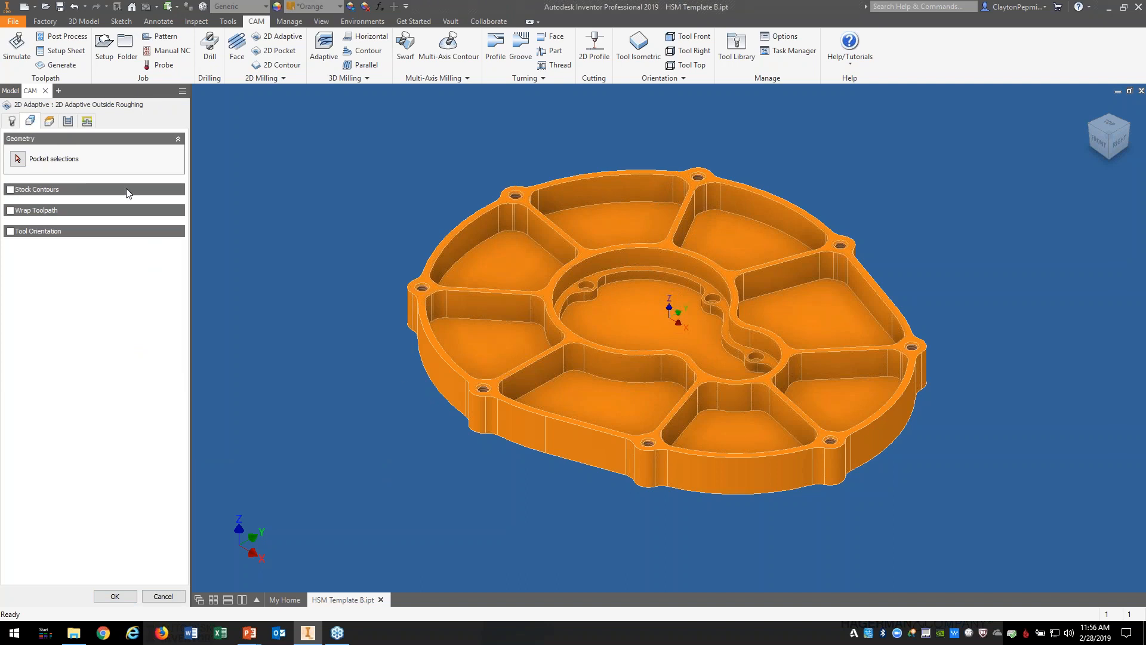
pyautogui.click(19, 159)
pyautogui.click(432, 385)
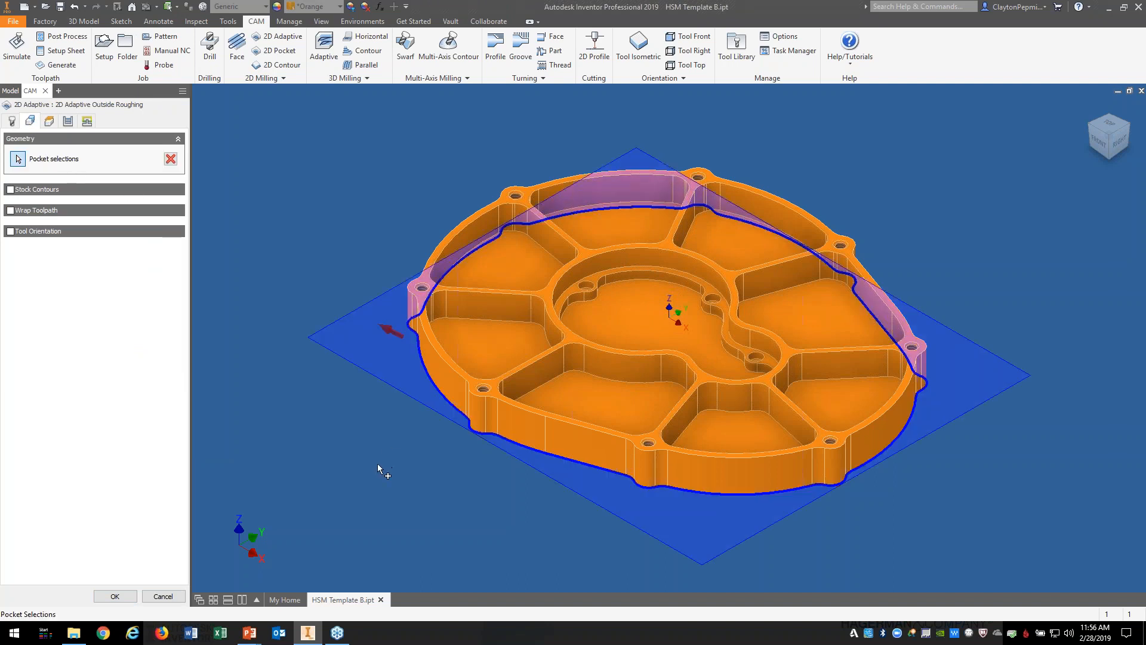
pyautogui.click(115, 595)
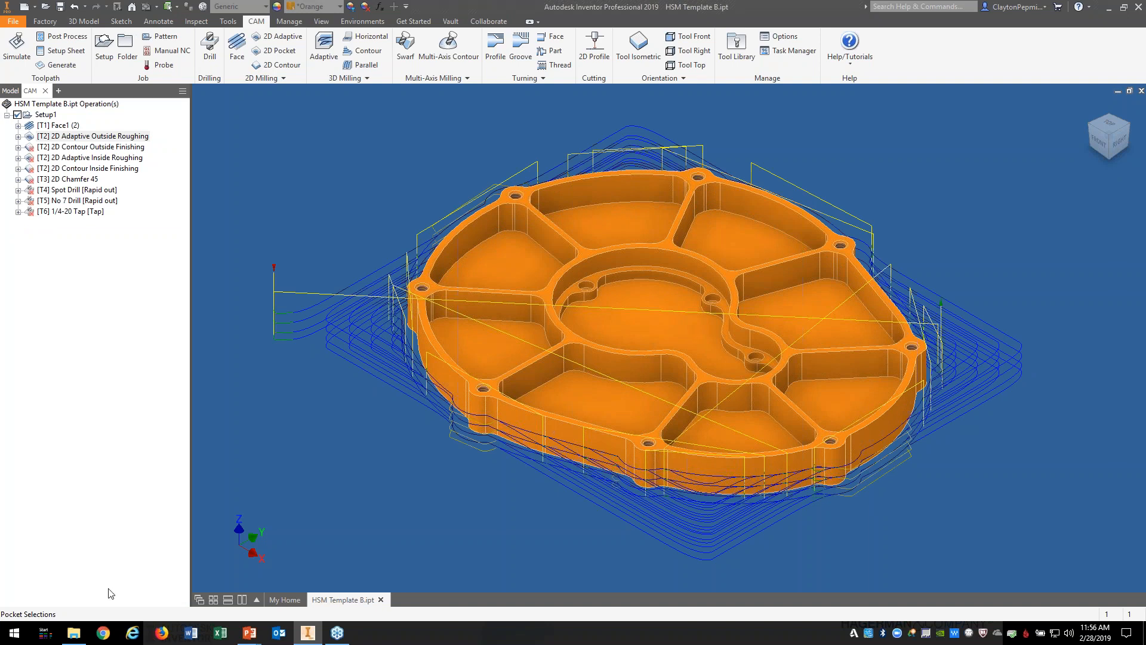
# Step: Select the part's outer bottom contour for 2D Contour Outside Finishing and regenerate its toolpath
pyautogui.rightClick(116, 151)
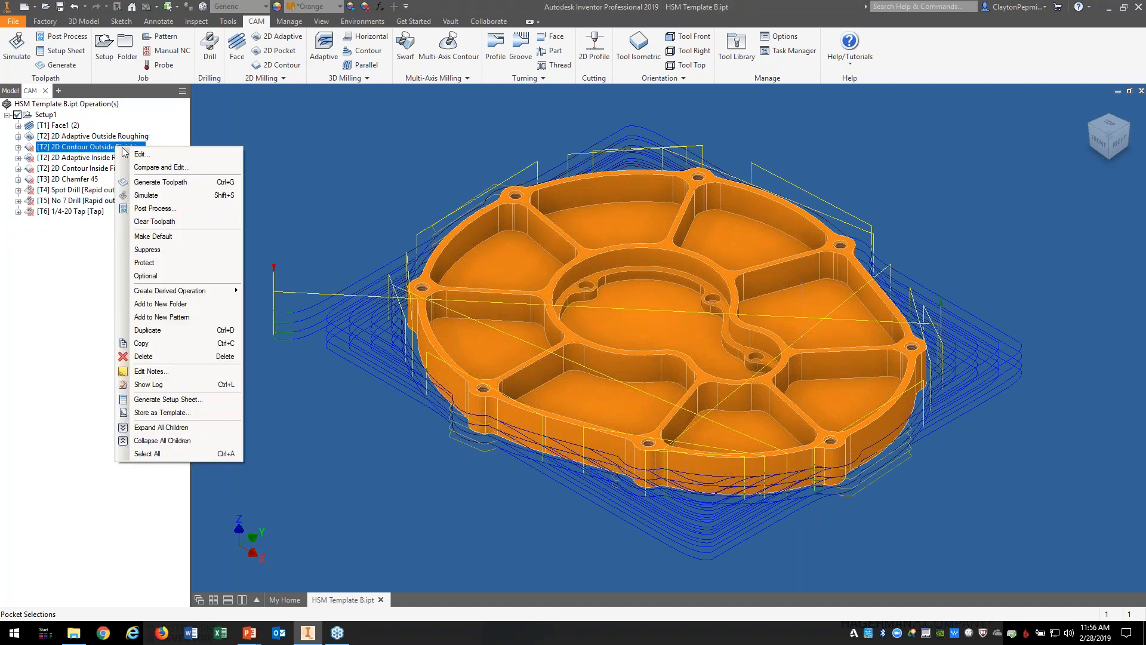
pyautogui.click(165, 154)
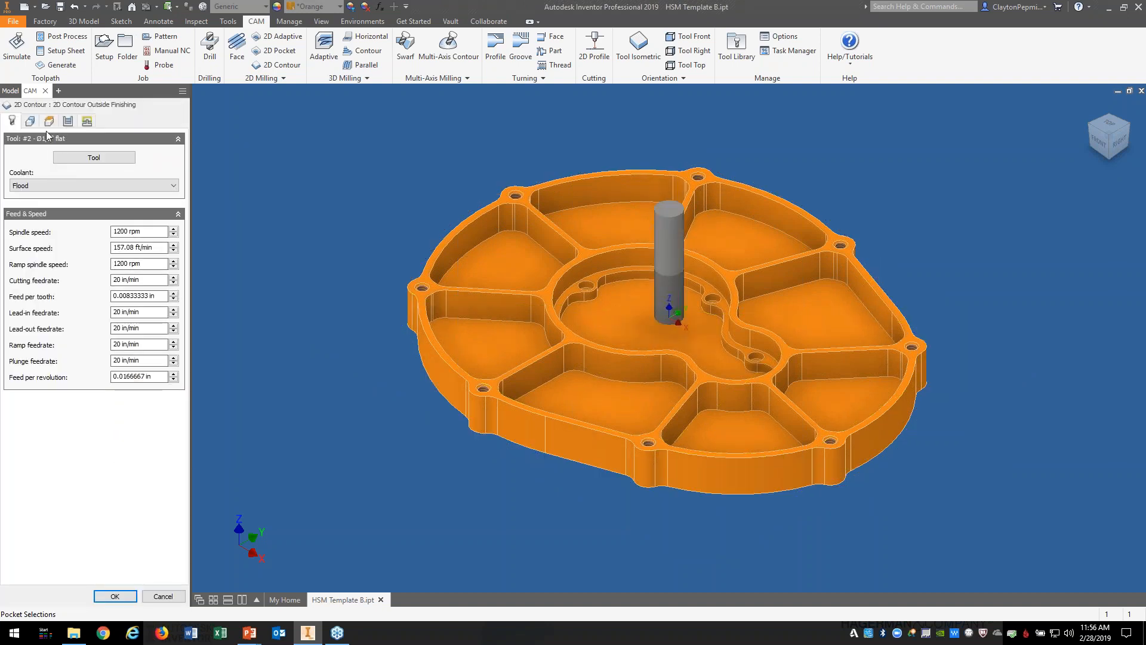
pyautogui.click(30, 121)
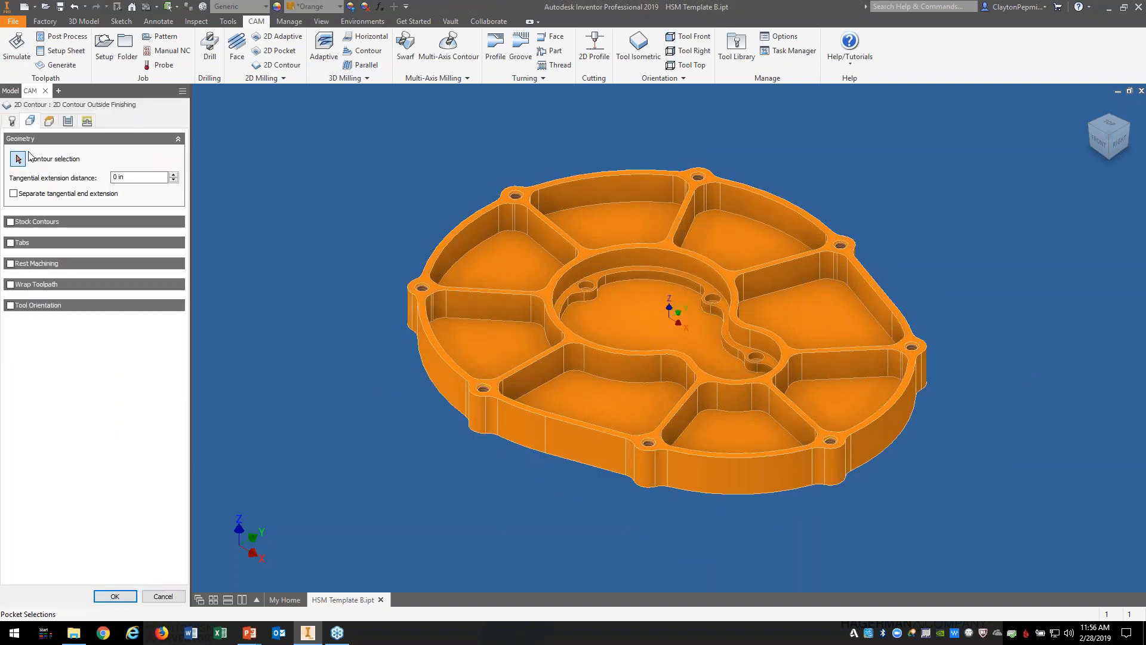
pyautogui.click(459, 412)
pyautogui.click(120, 595)
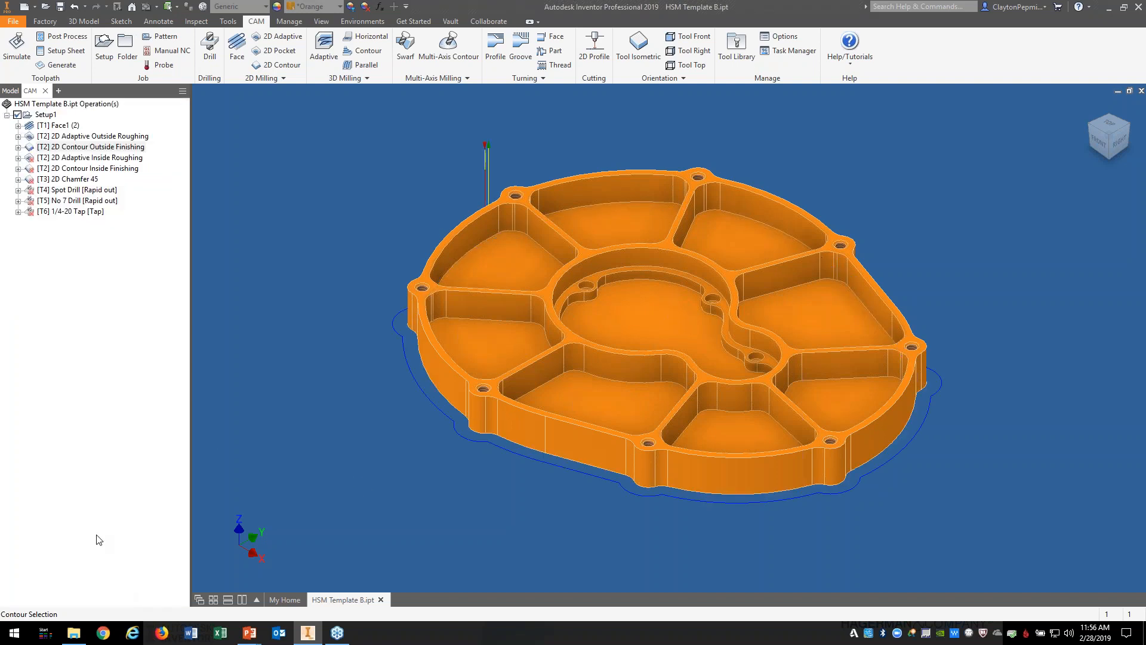
# Step: In 2D Adaptive Inside Roughing geometry, select the upper-left, middle-left, lower-front and front pockets
pyautogui.rightClick(131, 158)
pyautogui.click(154, 169)
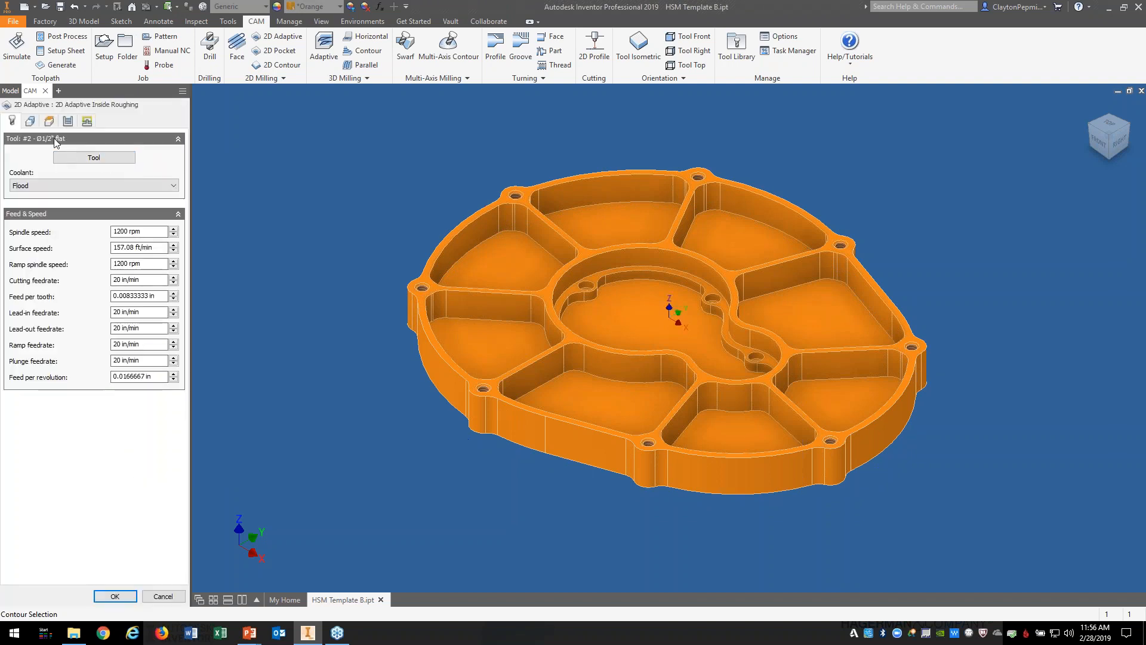
pyautogui.click(31, 123)
pyautogui.click(514, 256)
pyautogui.click(508, 339)
pyautogui.click(663, 427)
pyautogui.click(825, 400)
# Step: Add the right, upper and central pockets, then accept to regenerate the roughing toolpath
pyautogui.click(825, 392)
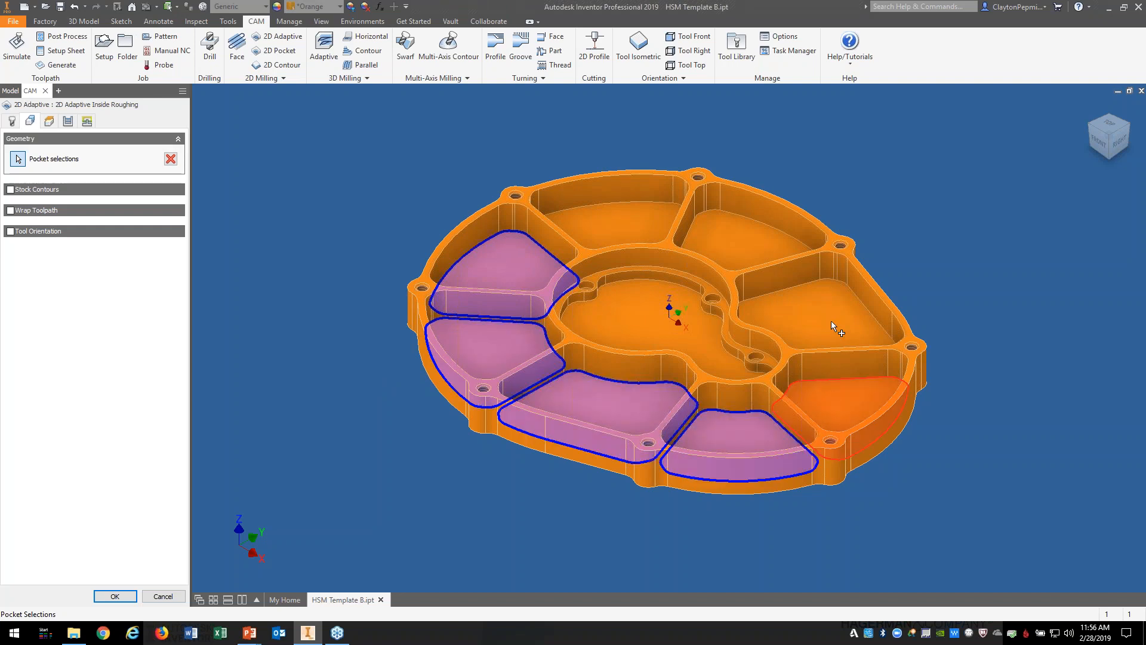
pyautogui.click(773, 246)
pyautogui.click(667, 226)
pyautogui.click(642, 264)
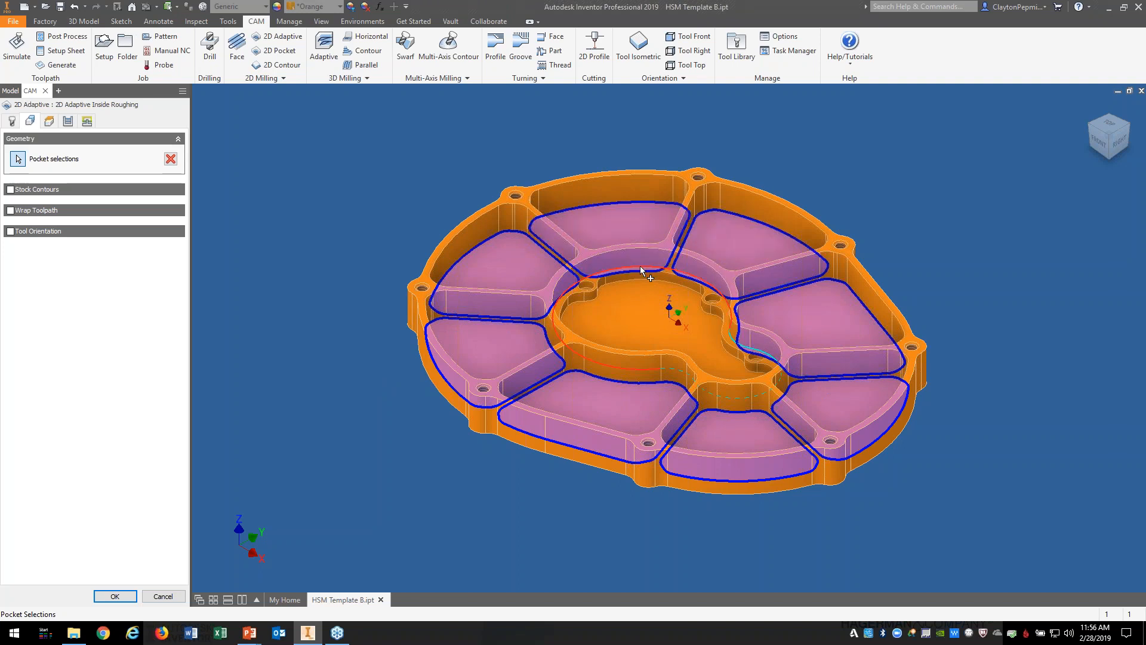
pyautogui.click(640, 267)
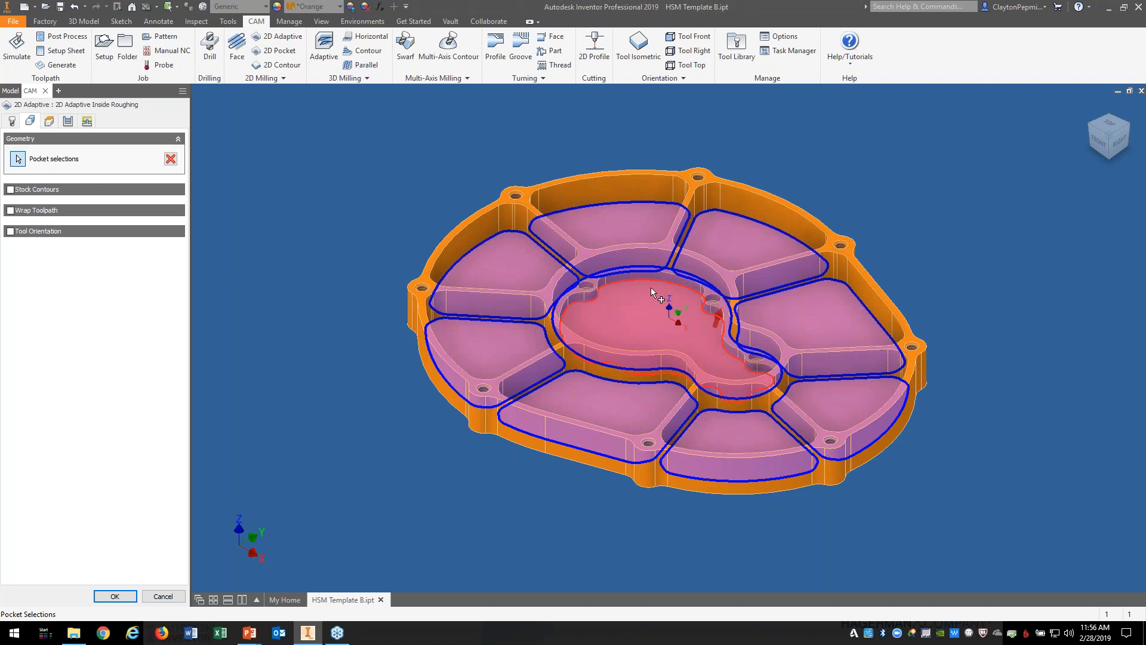
pyautogui.click(487, 529)
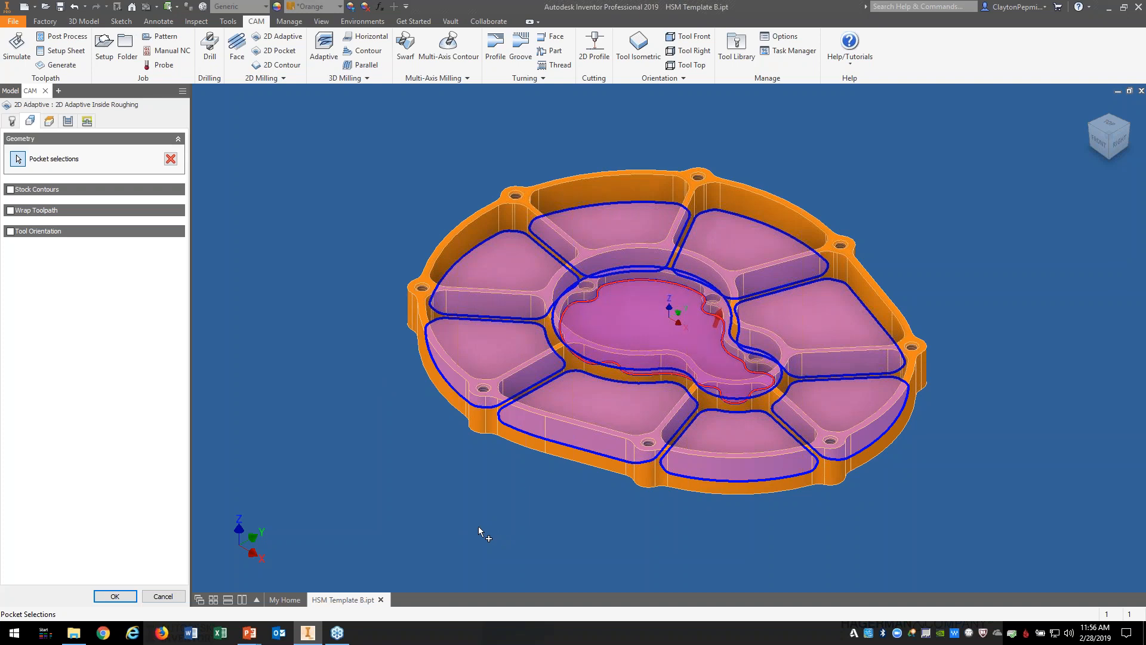
pyautogui.click(122, 595)
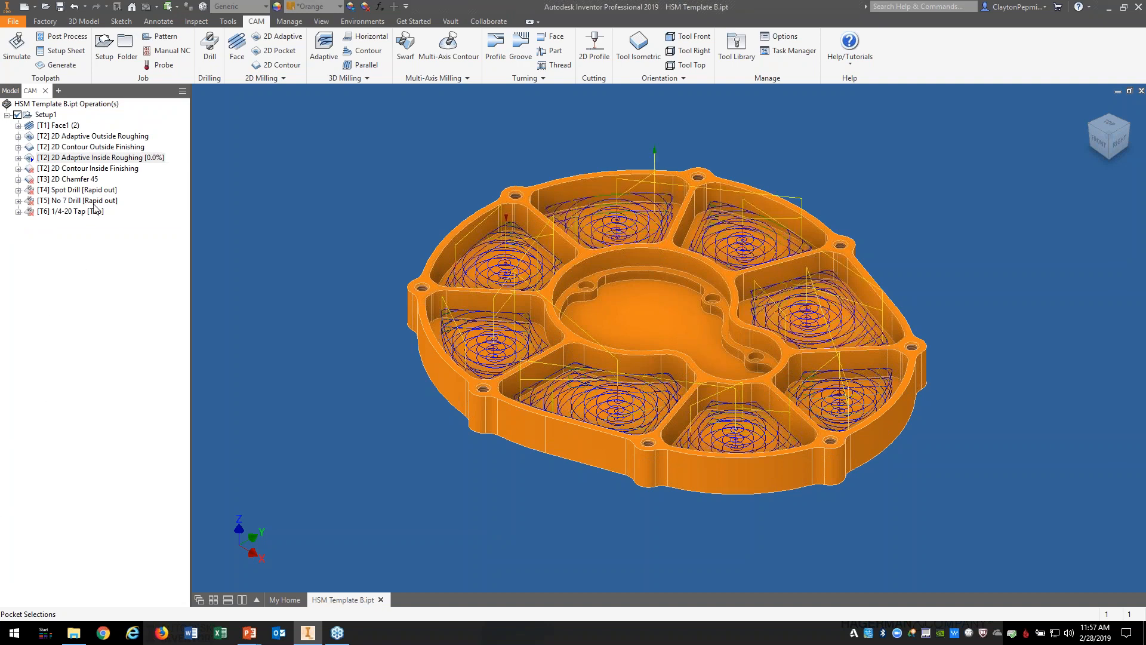
# Step: For 2D Contour Inside Finishing, pick the left, bottom-middle and lower-right pocket edges as contours
pyautogui.rightClick(74, 172)
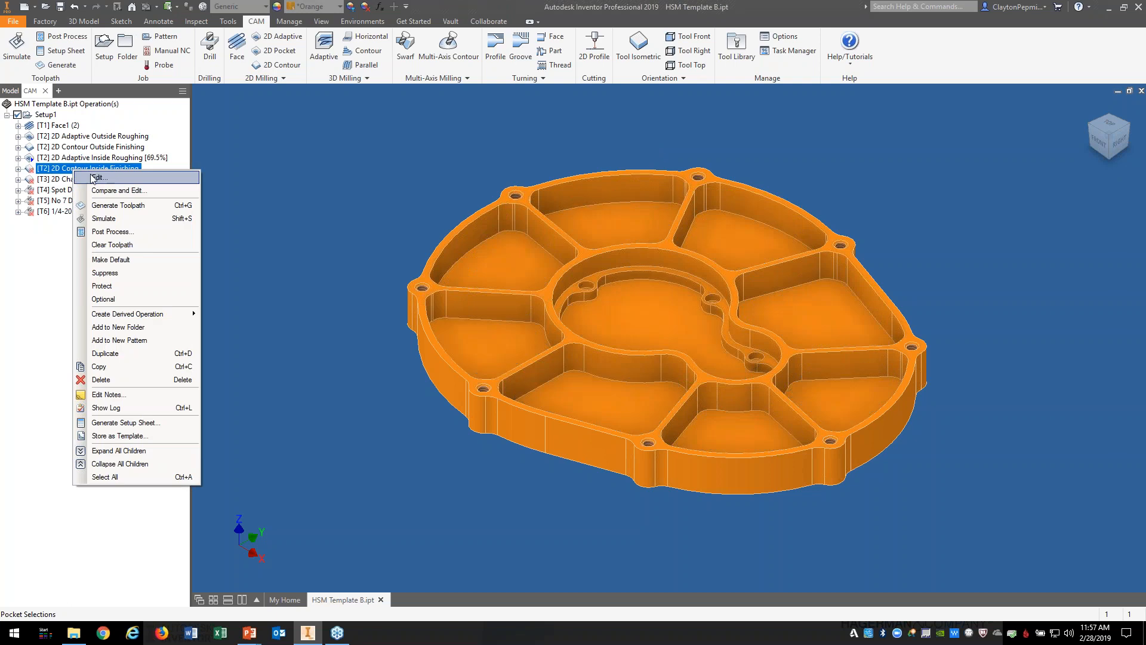
pyautogui.click(99, 178)
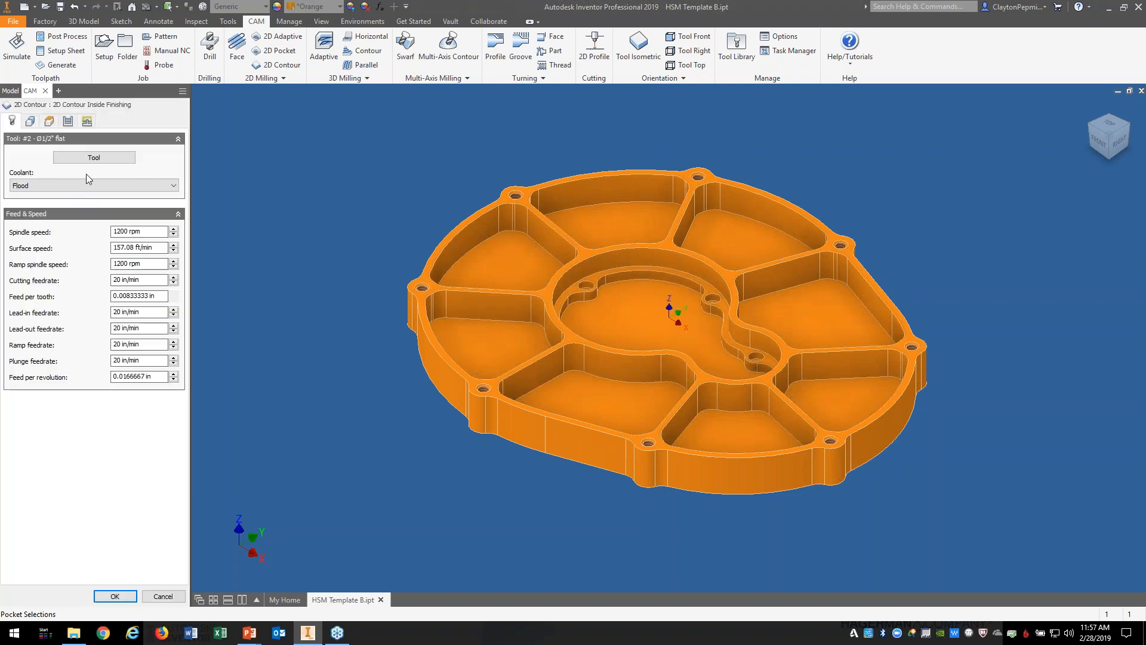
pyautogui.click(30, 121)
pyautogui.click(18, 159)
pyautogui.click(504, 321)
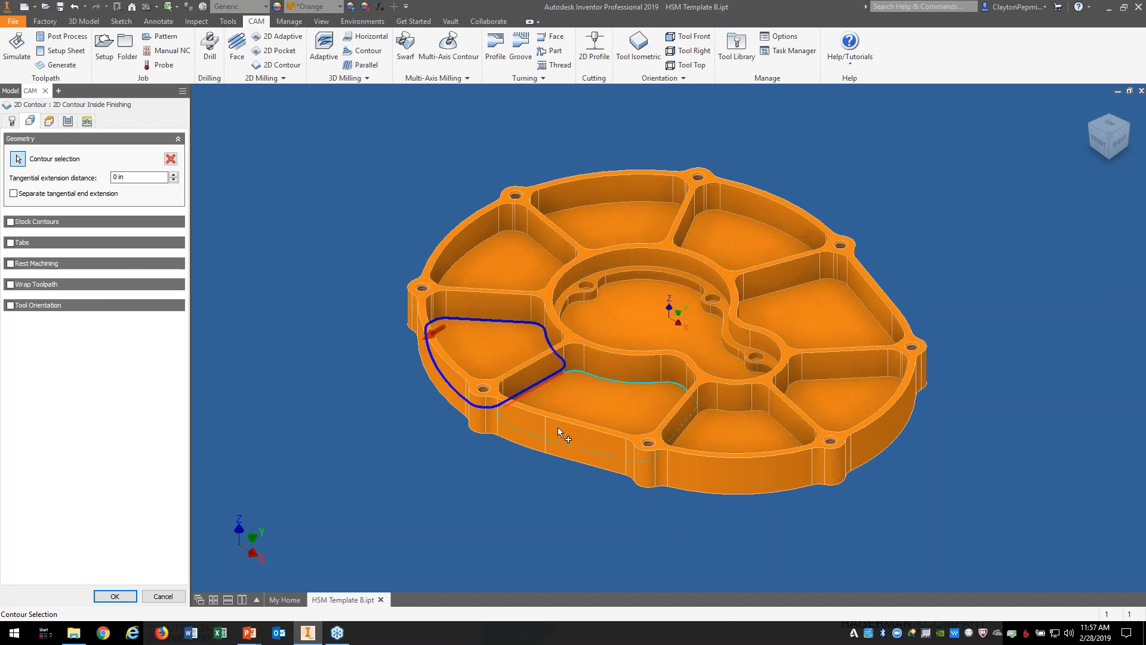
pyautogui.click(624, 380)
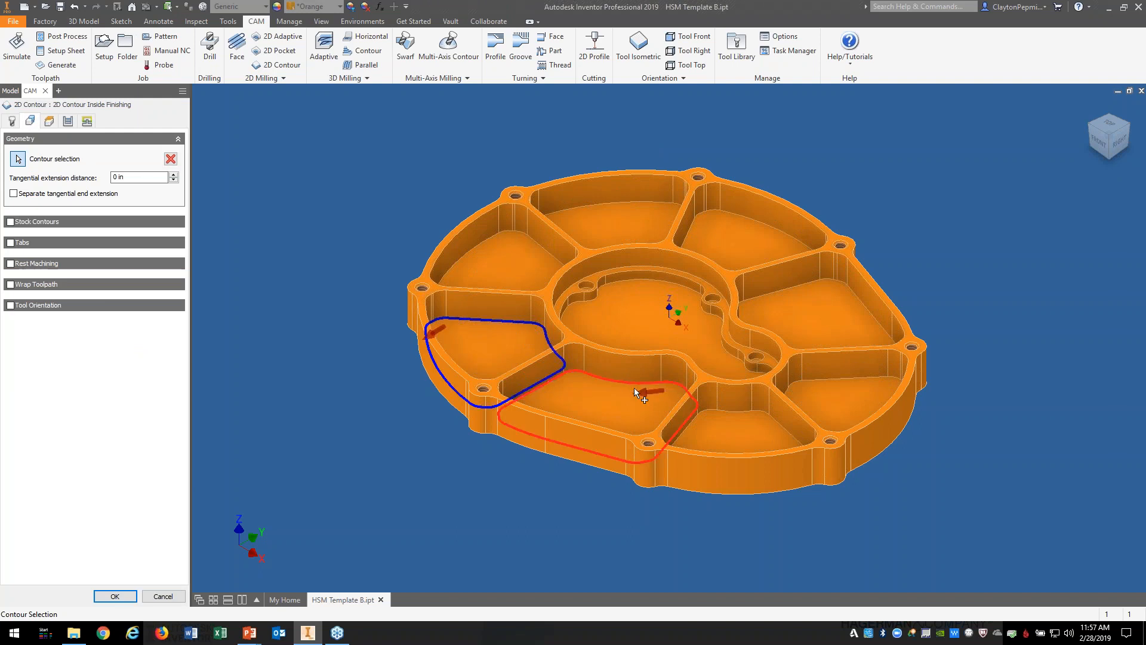
pyautogui.click(735, 410)
pyautogui.click(843, 377)
# Step: Add the right, upper and central pocket edges, then accept to generate the finishing toolpath
pyautogui.click(796, 283)
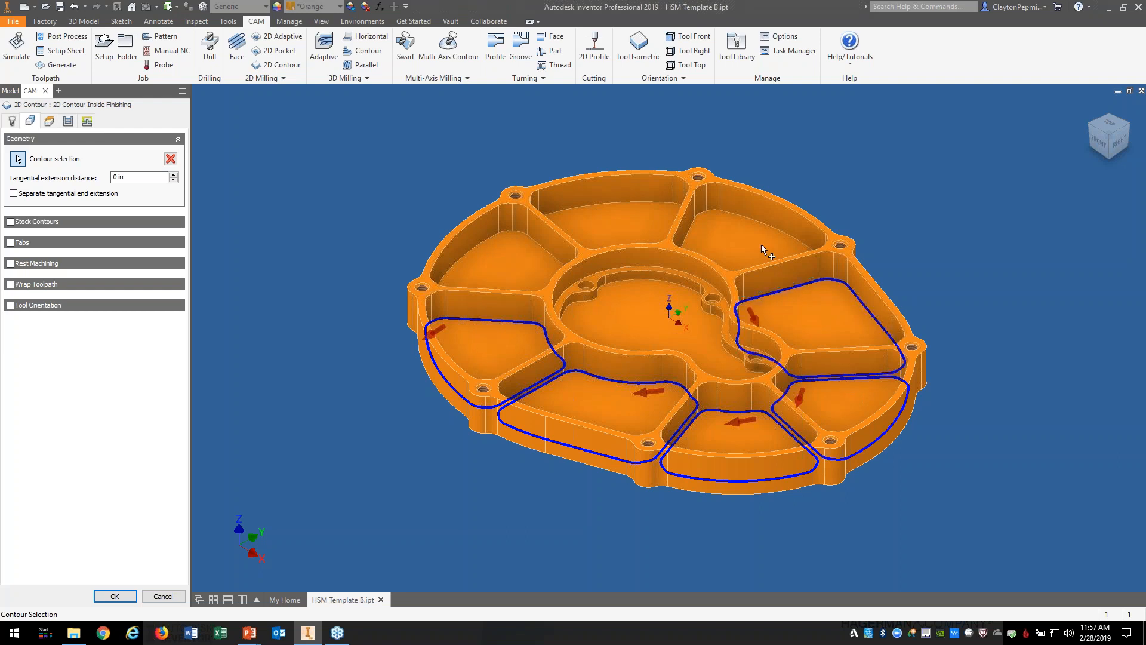
pyautogui.click(751, 218)
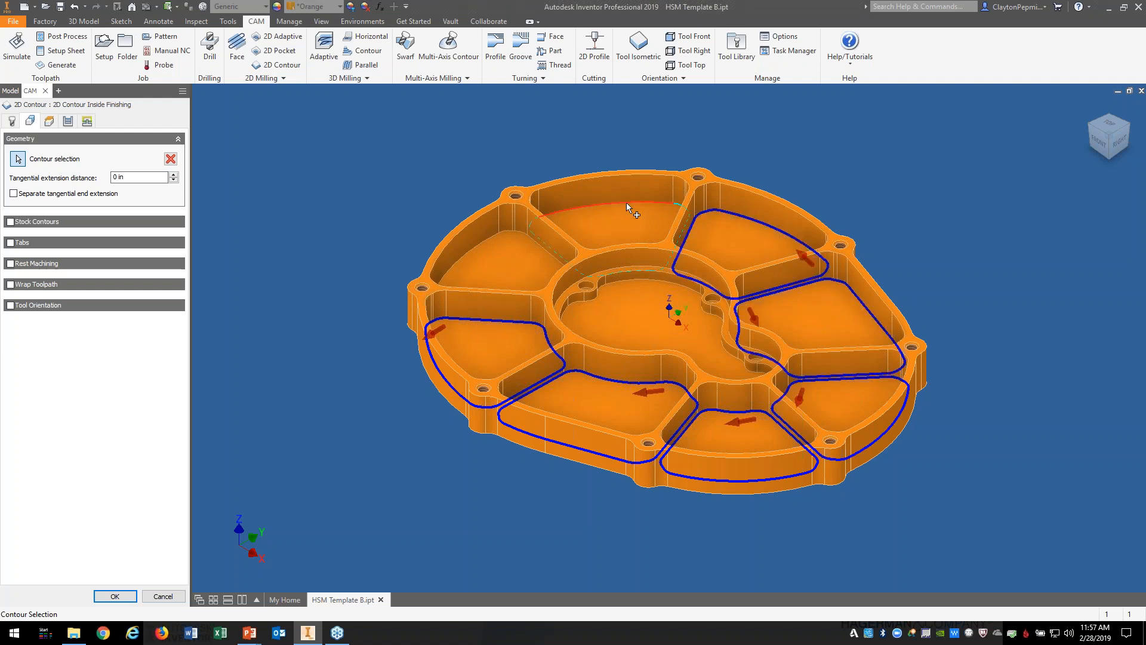
pyautogui.click(625, 206)
pyautogui.click(493, 239)
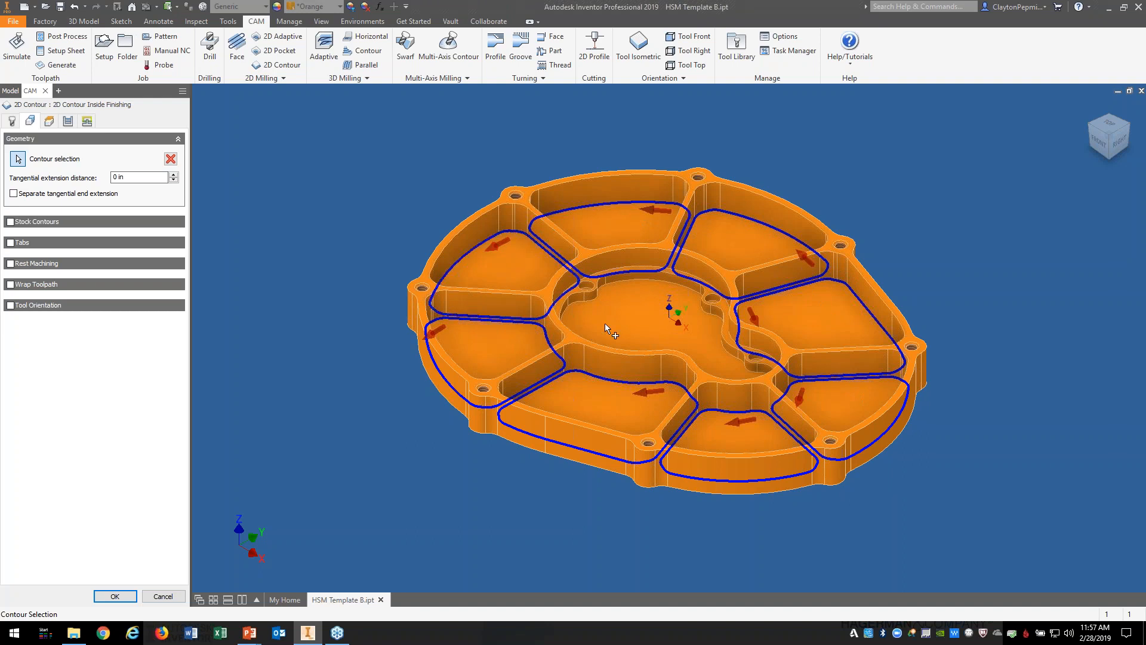
pyautogui.click(610, 278)
pyautogui.click(623, 285)
pyautogui.rightClick(326, 441)
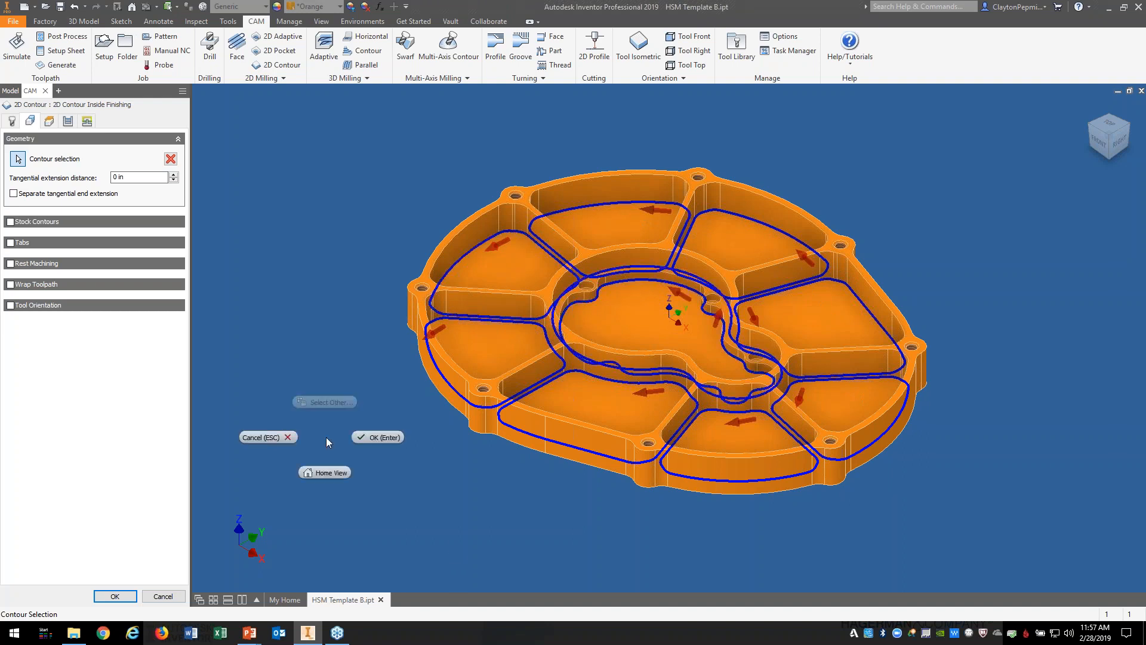
pyautogui.click(385, 438)
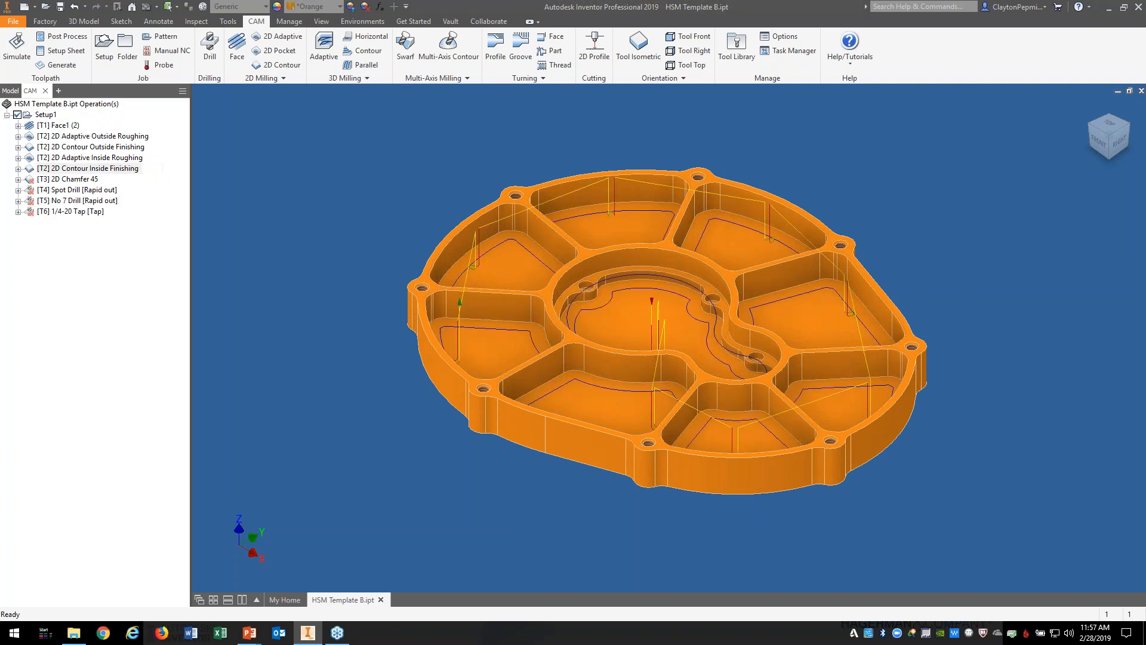
pyautogui.click(77, 179)
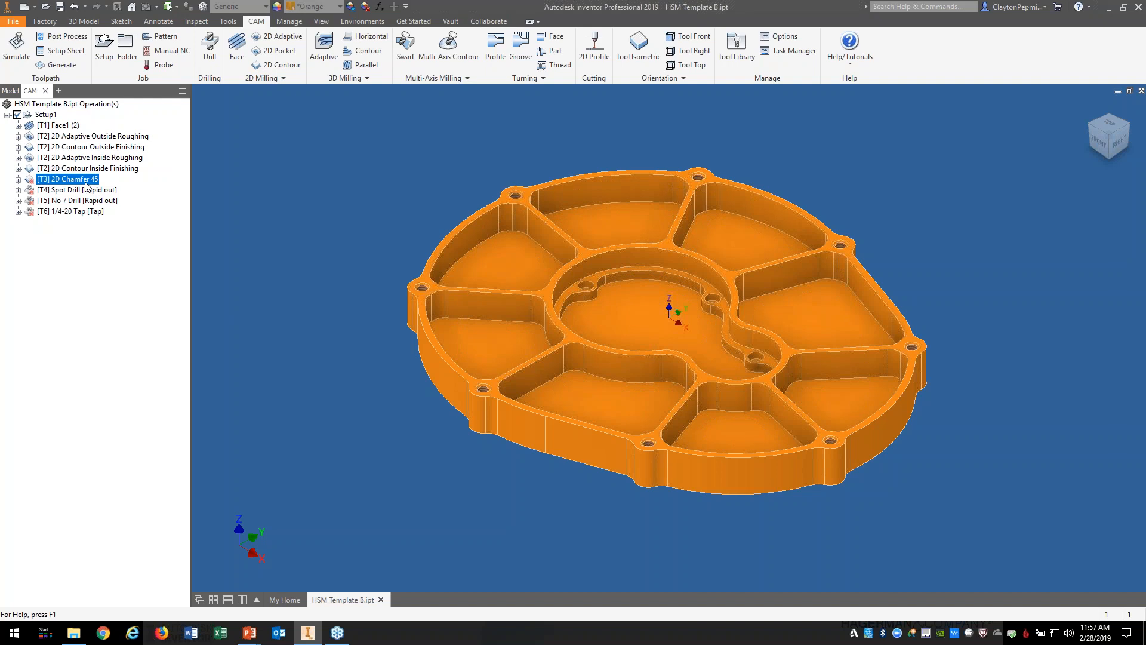
# Step: Delete the 2D Chamfer 45 operation from Setup1
pyautogui.rightClick(85, 182)
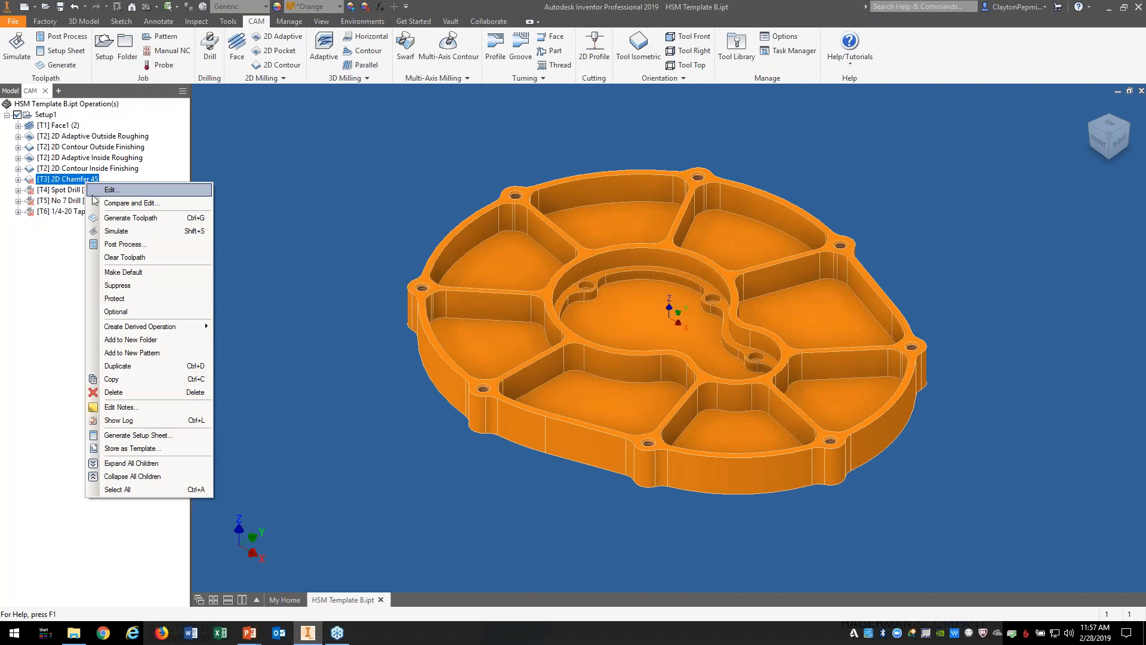
pyautogui.click(113, 390)
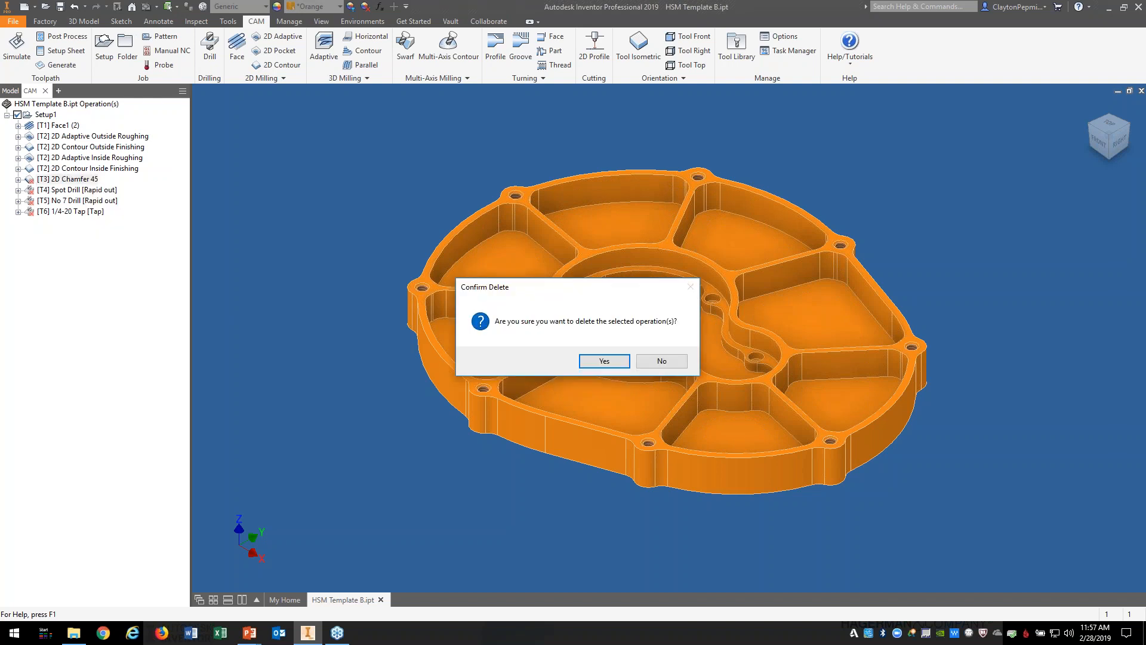
pyautogui.click(604, 360)
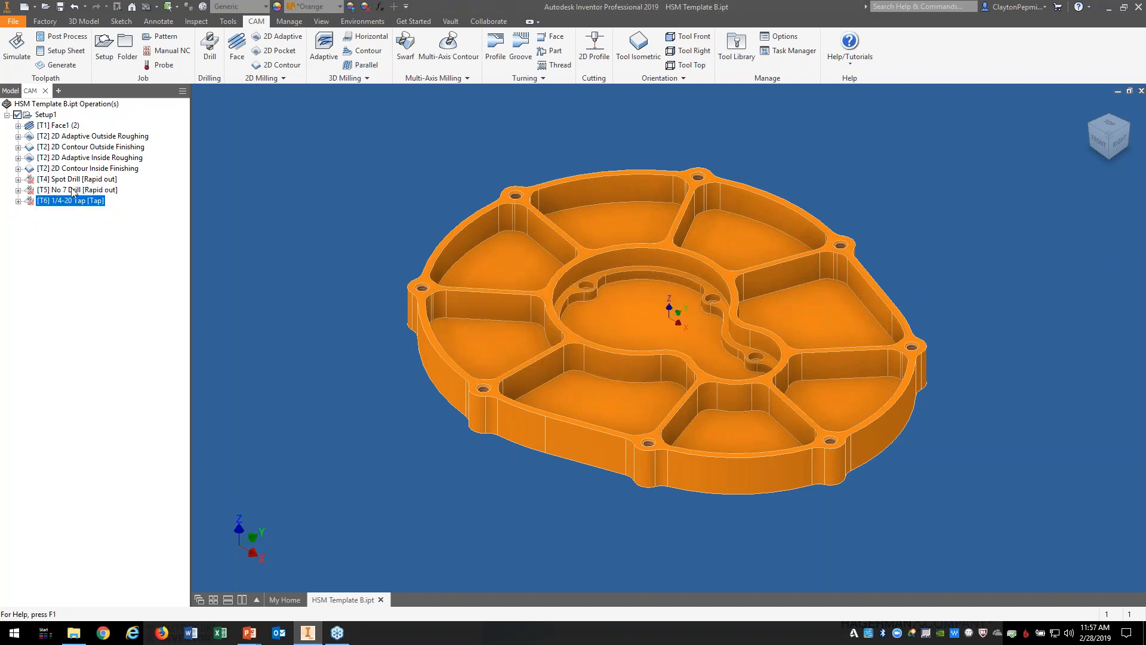
# Step: Reselect the eight perimeter holes as the Spot Drill operation's geometry
pyautogui.rightClick(64, 182)
pyautogui.click(78, 189)
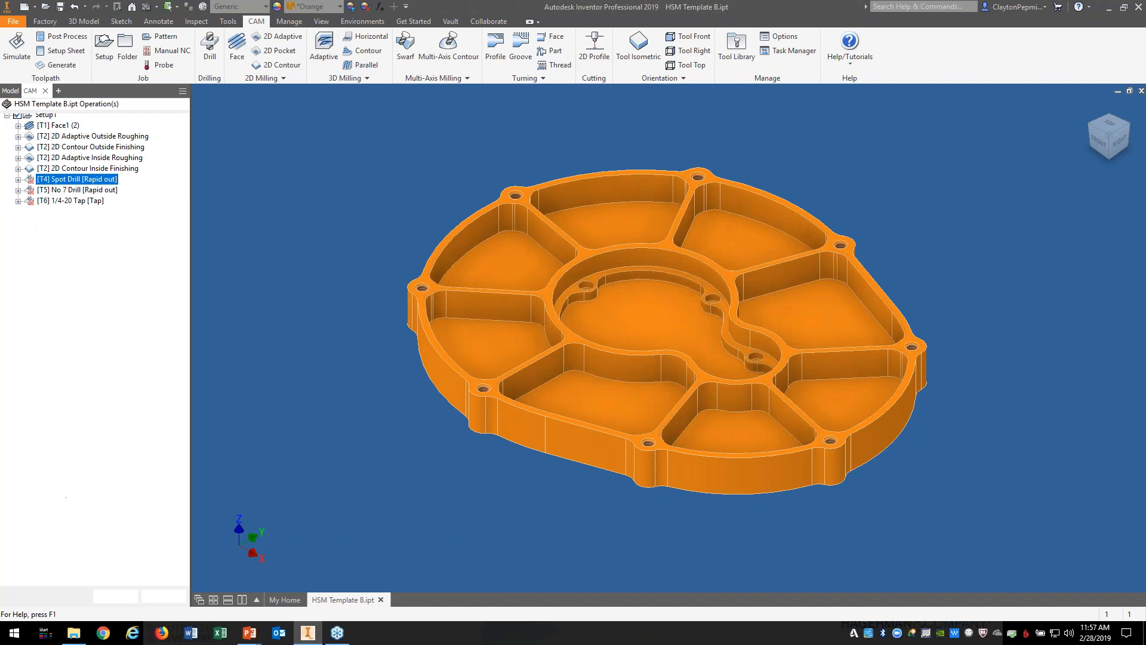
pyautogui.click(417, 290)
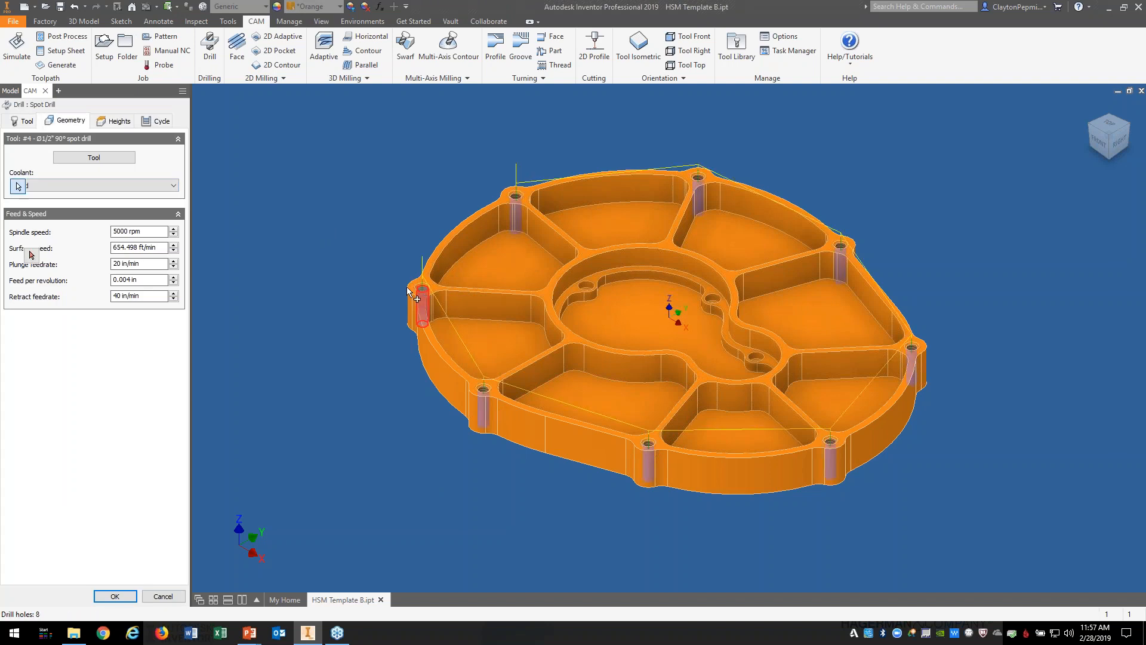
pyautogui.click(171, 187)
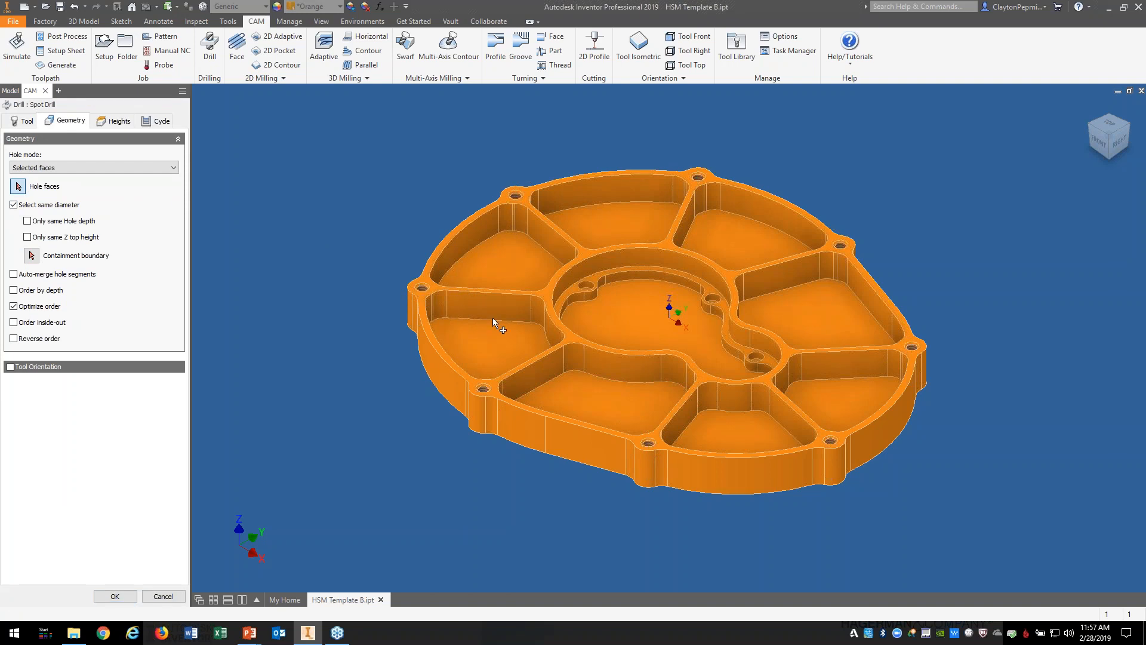
pyautogui.click(420, 293)
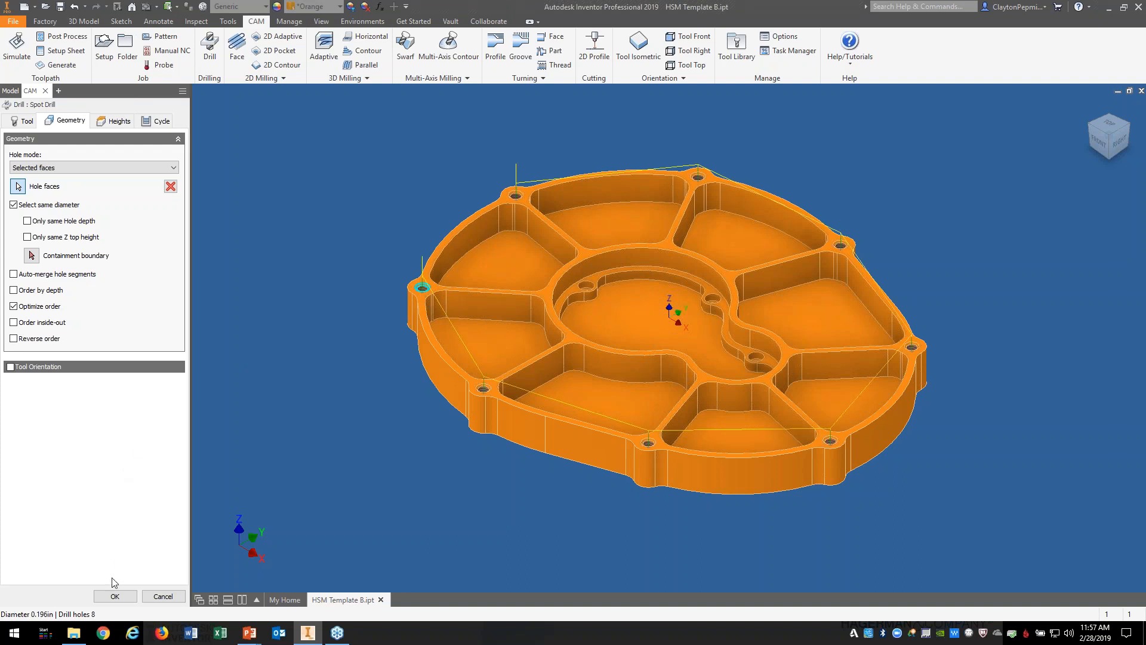
pyautogui.click(115, 596)
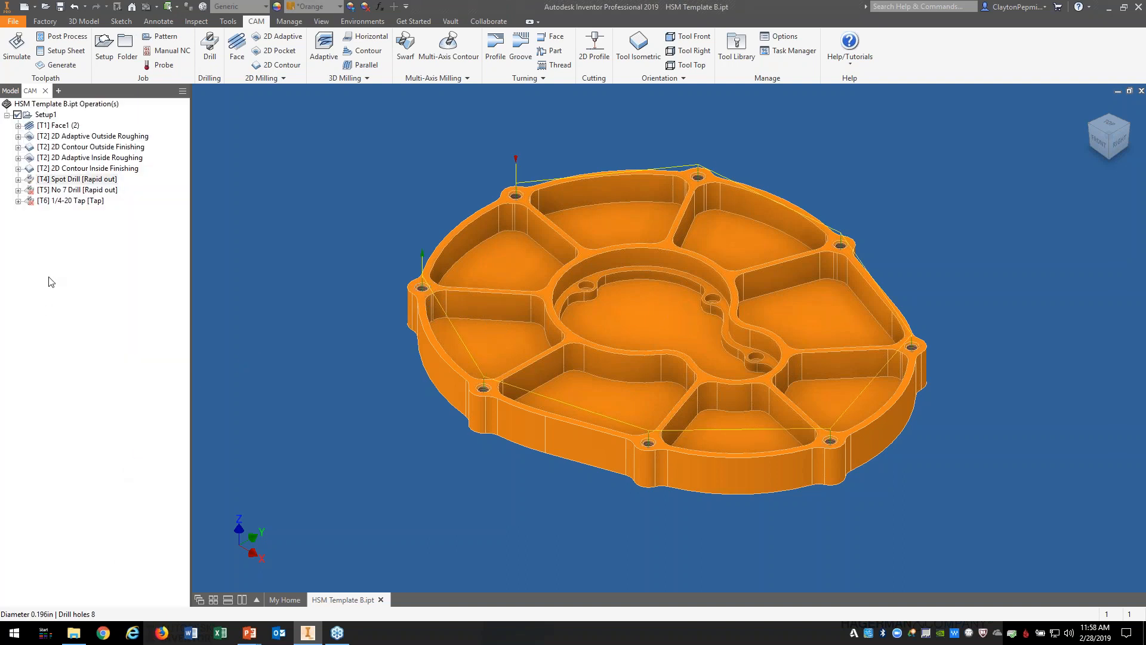
pyautogui.rightClick(54, 192)
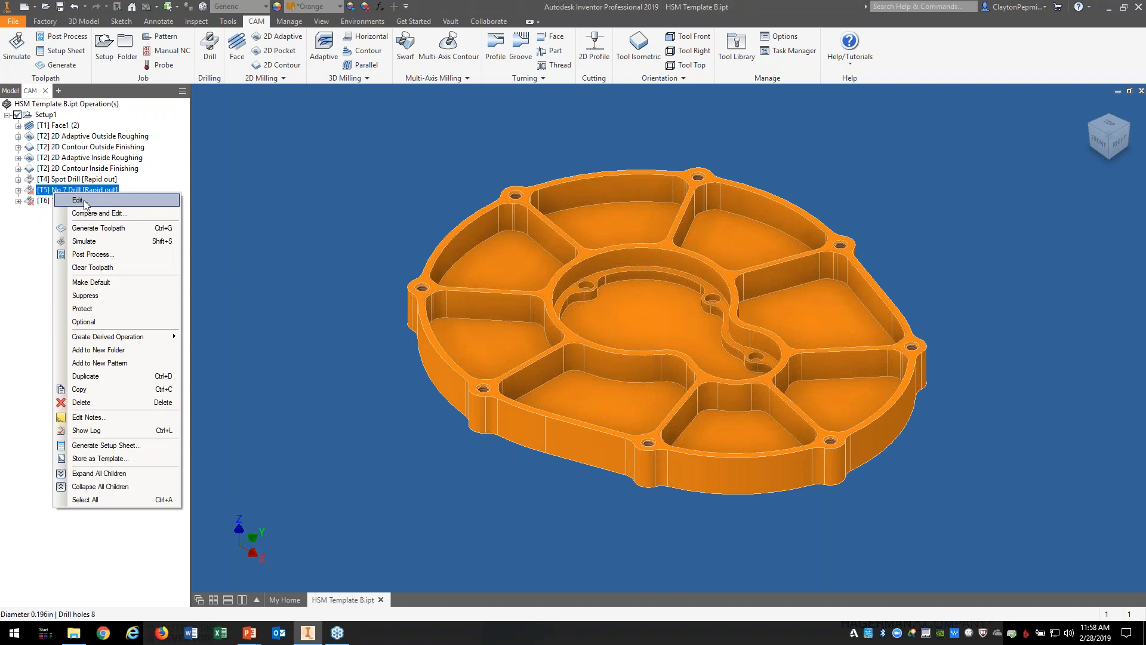
# Step: Check the No 7 Drill operation's hole geometry and accept it
pyautogui.click(84, 201)
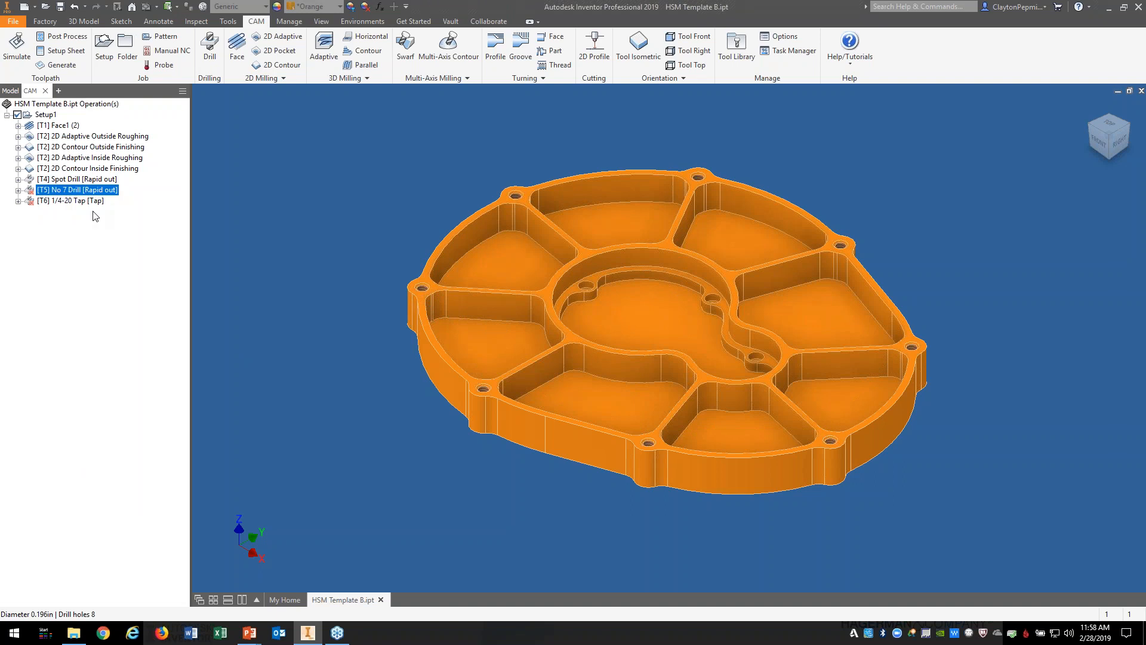
pyautogui.click(422, 285)
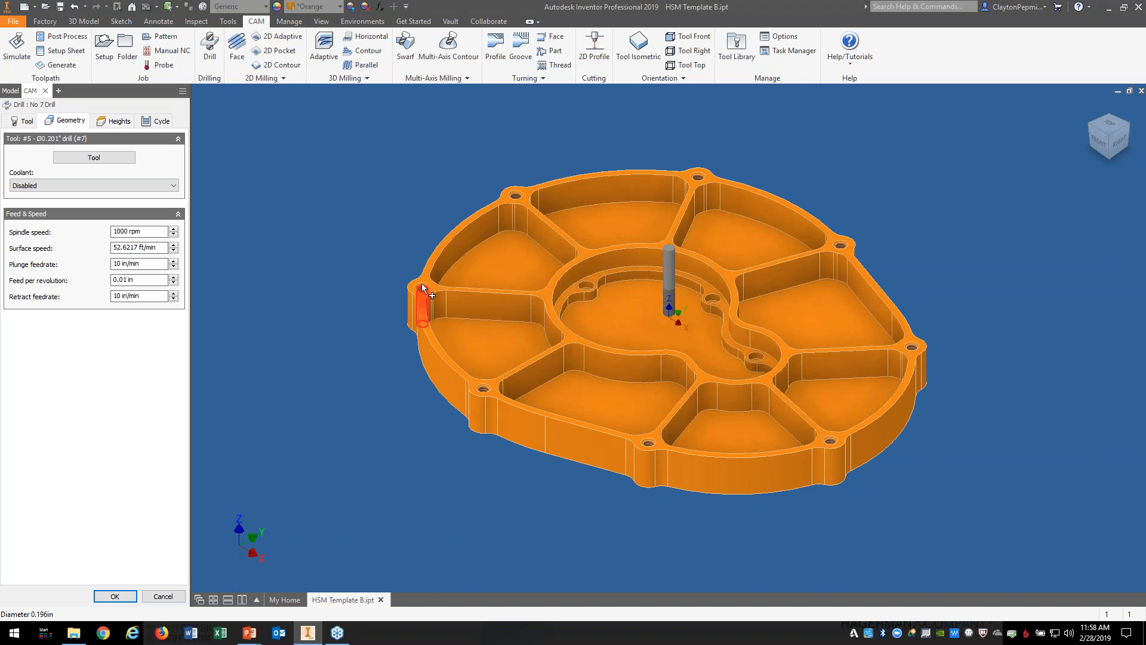
pyautogui.click(115, 595)
# Step: Pick the eight perimeter holes as the 1/4-20 Tap operation's geometry
pyautogui.rightClick(81, 202)
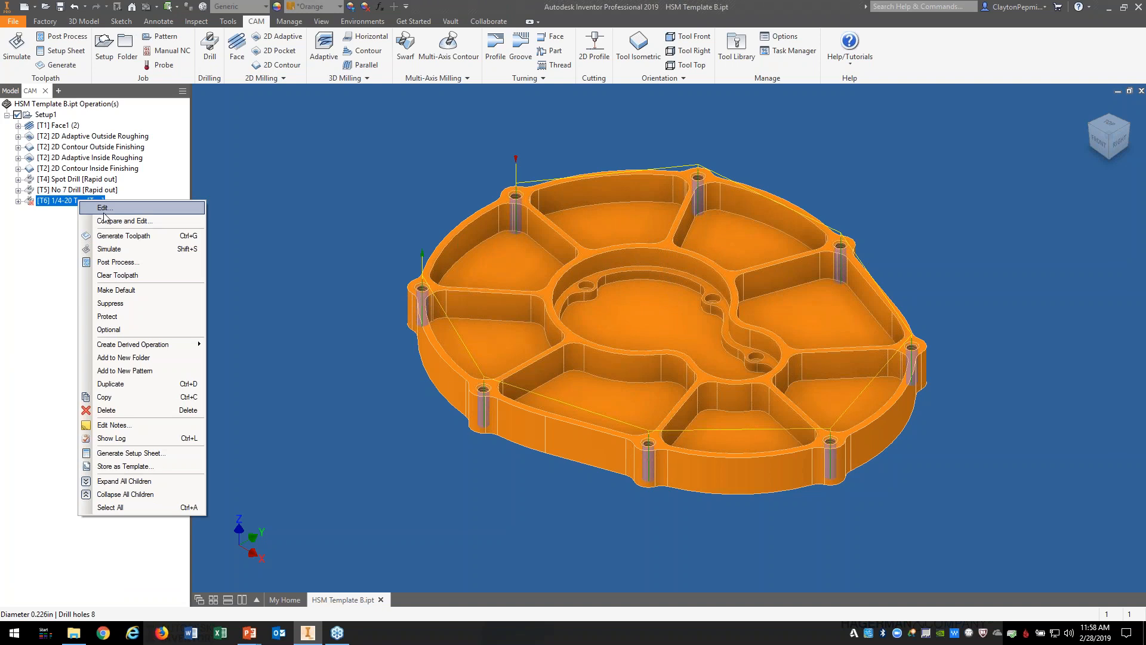
pyautogui.click(105, 207)
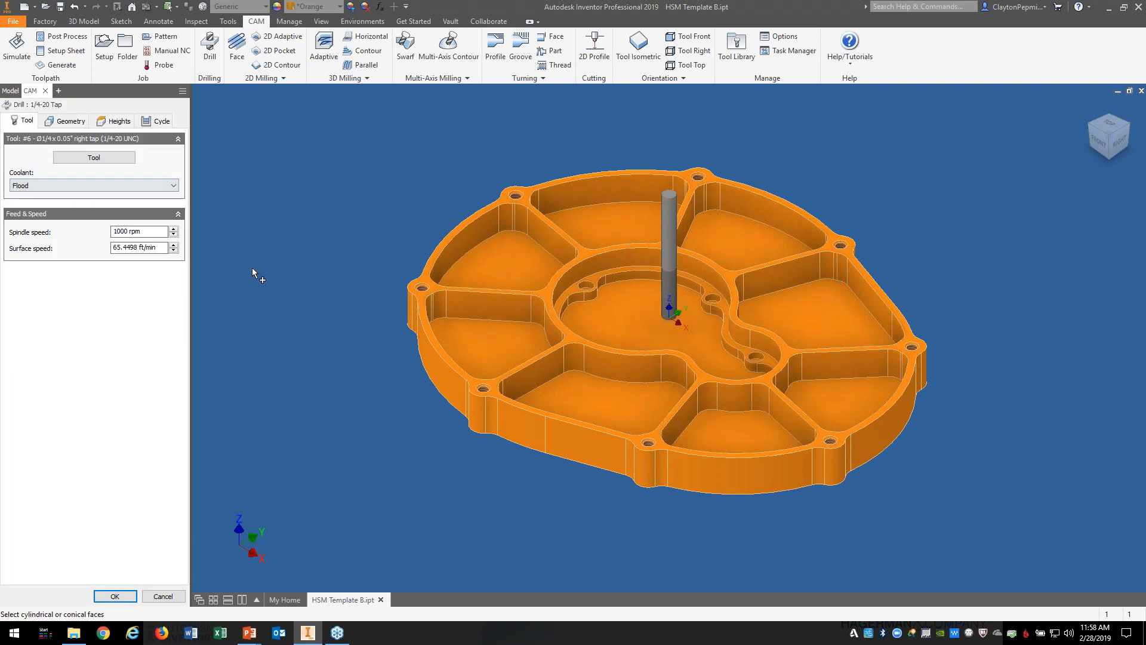
pyautogui.click(54, 122)
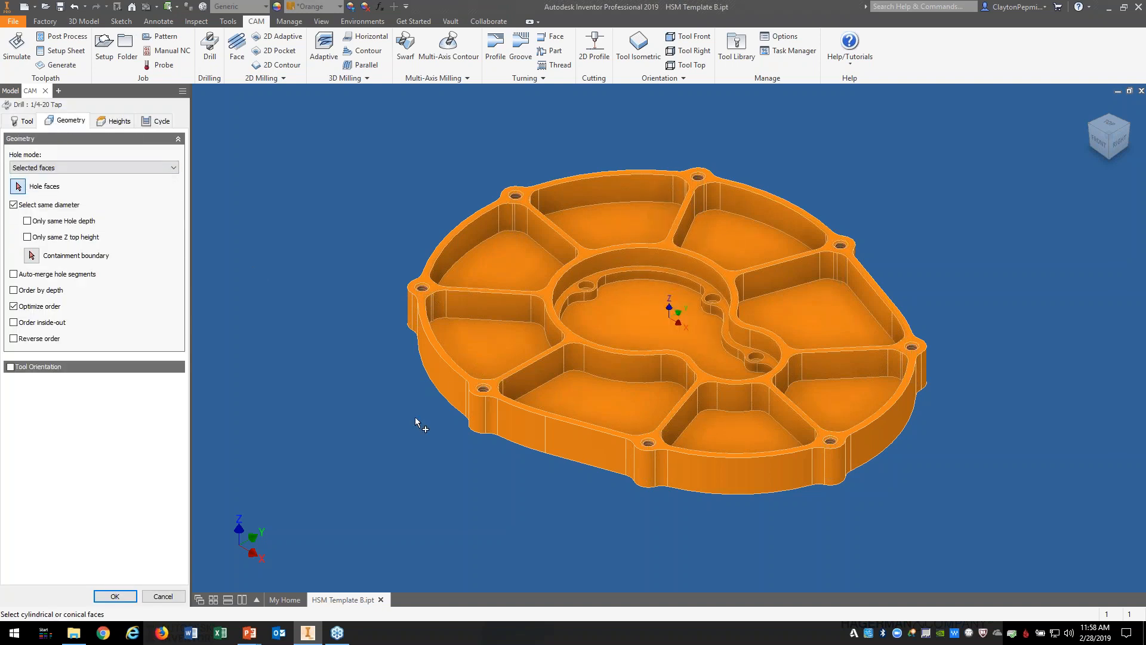
pyautogui.click(422, 295)
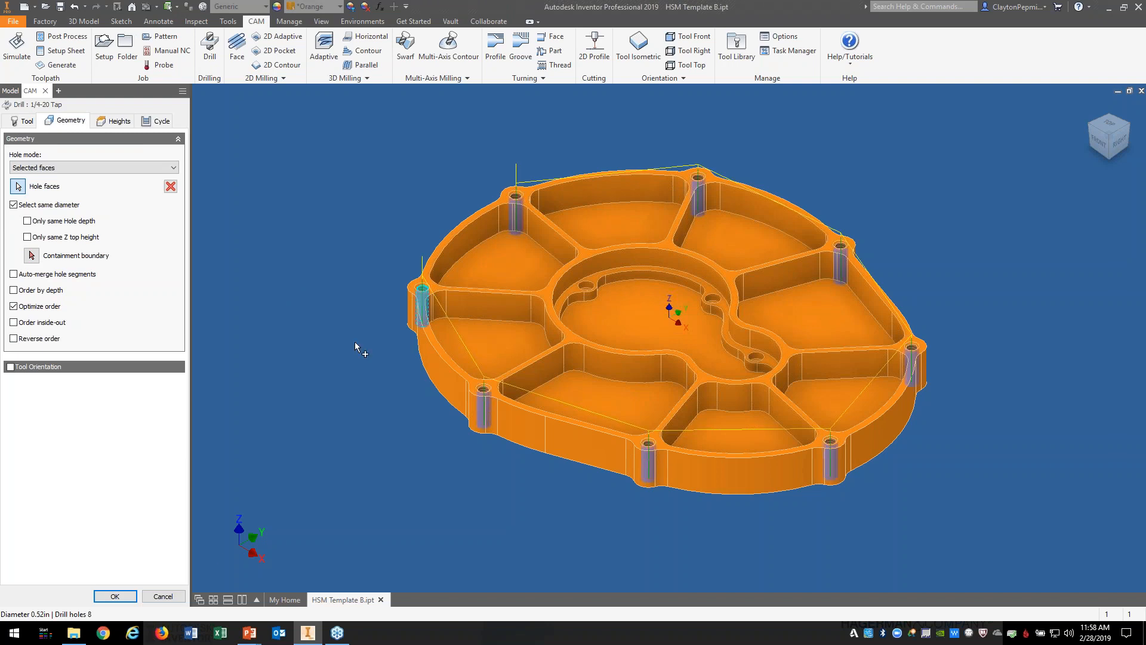
pyautogui.click(113, 595)
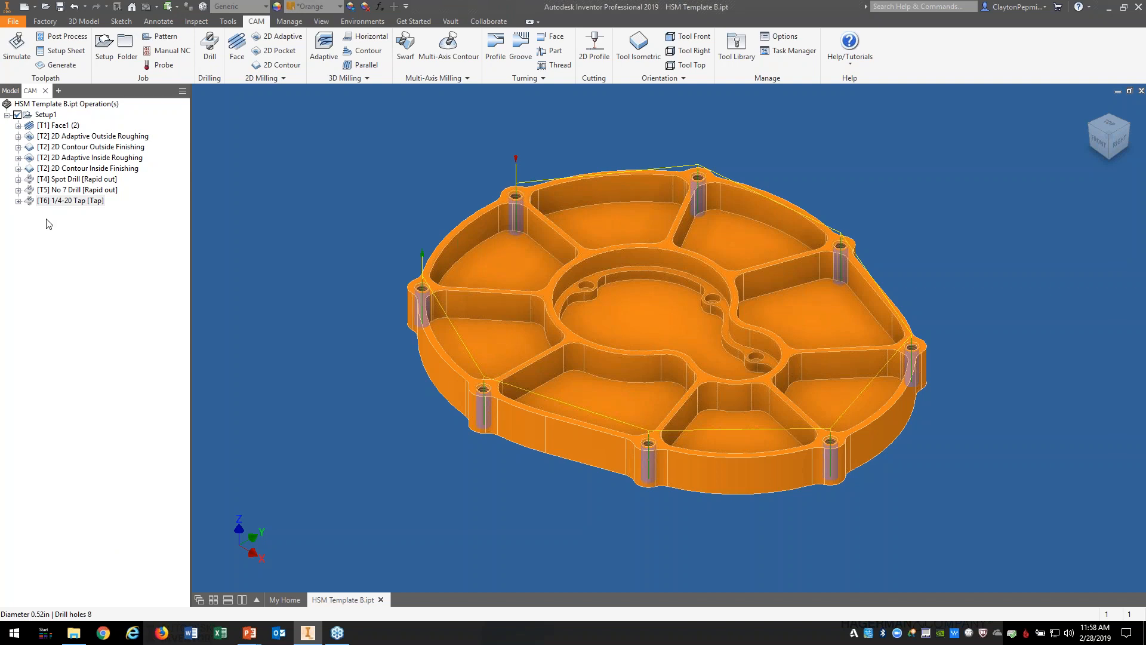
# Step: Run a trial simulation of the selected operation, adjust playback speed, then close it
pyautogui.click(16, 48)
pyautogui.click(667, 545)
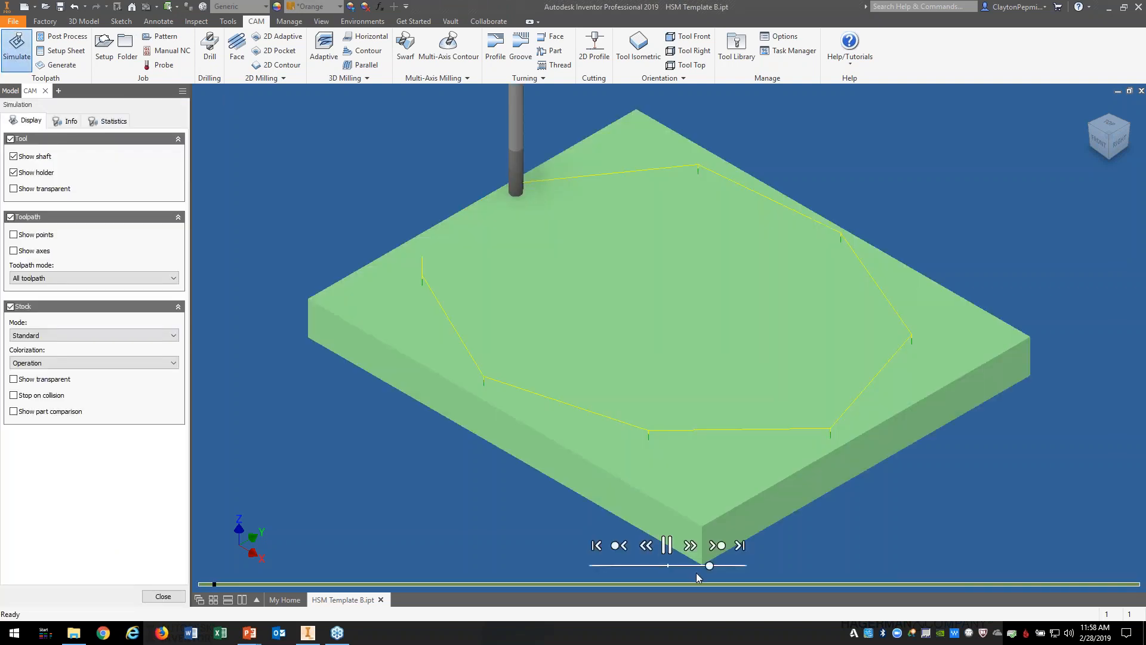
pyautogui.moveTo(709, 565); pyautogui.dragTo(690, 566)
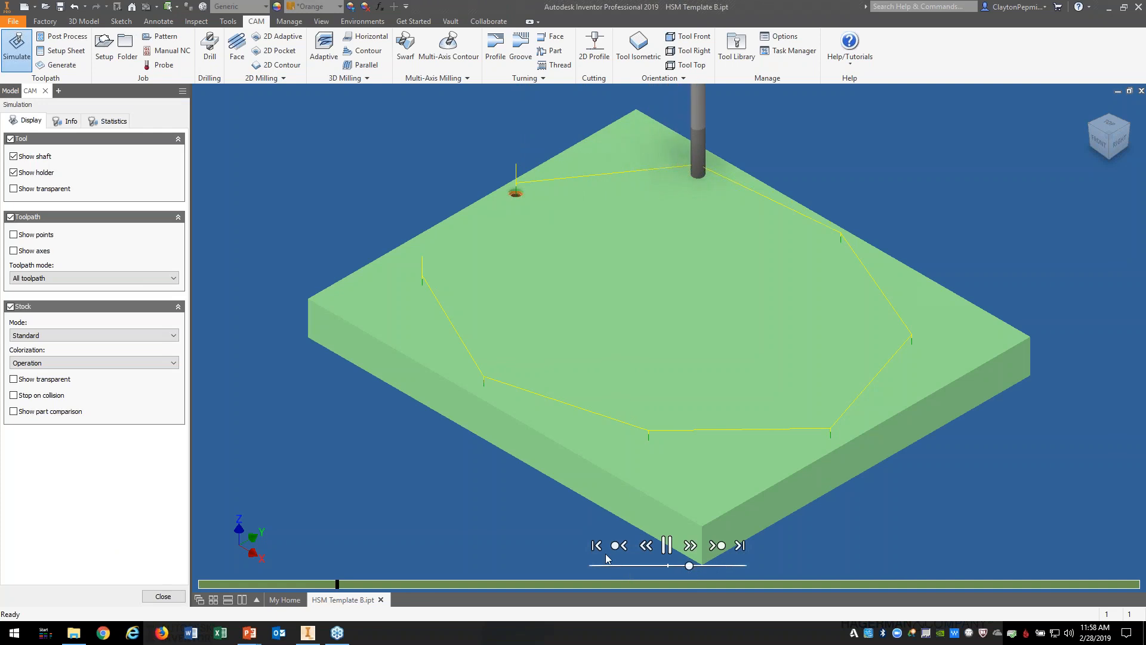
pyautogui.moveTo(679, 566); pyautogui.dragTo(696, 566)
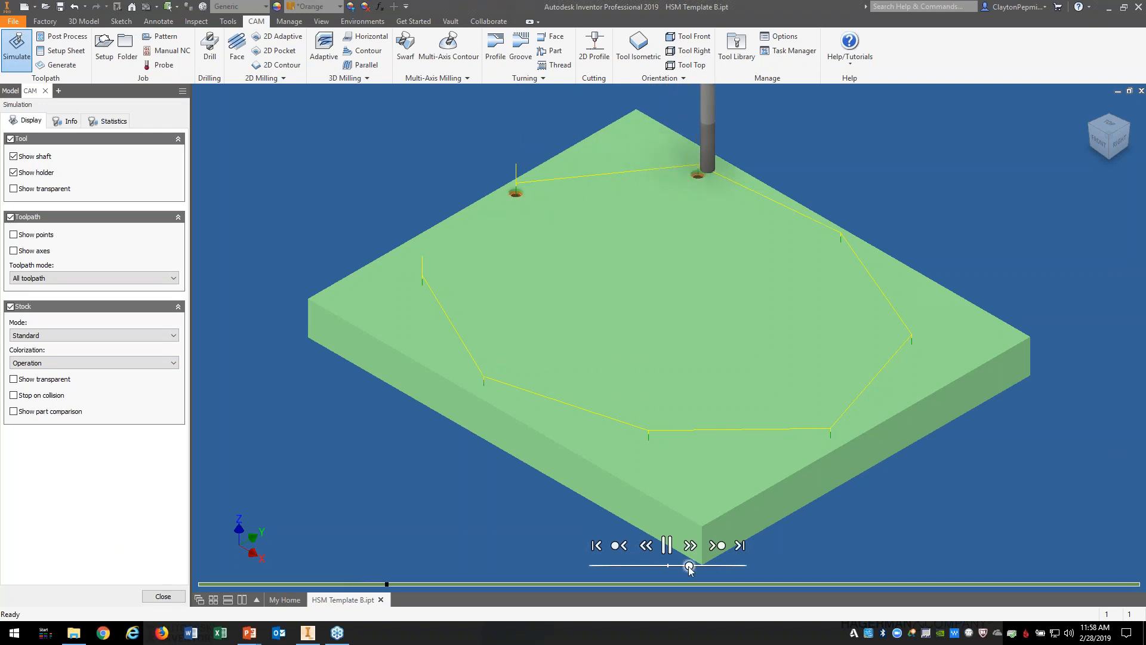
pyautogui.click(163, 596)
# Step: Simulate the entire Setup1 on the stock at faster speed with toolpath lines hidden
pyautogui.click(46, 114)
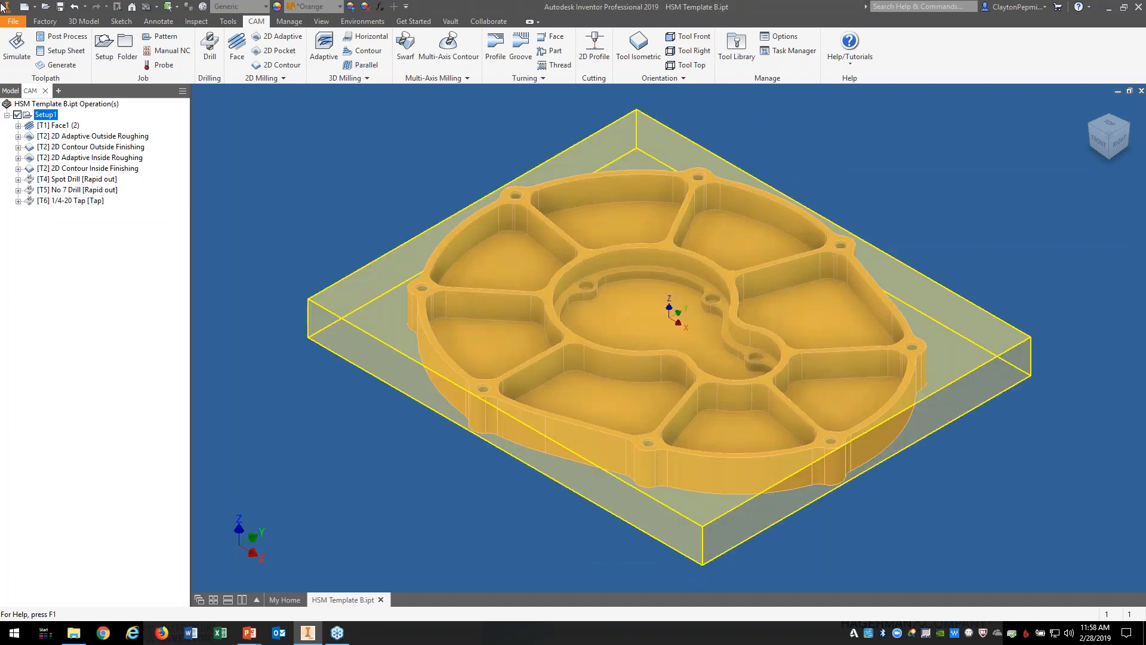
pyautogui.click(17, 50)
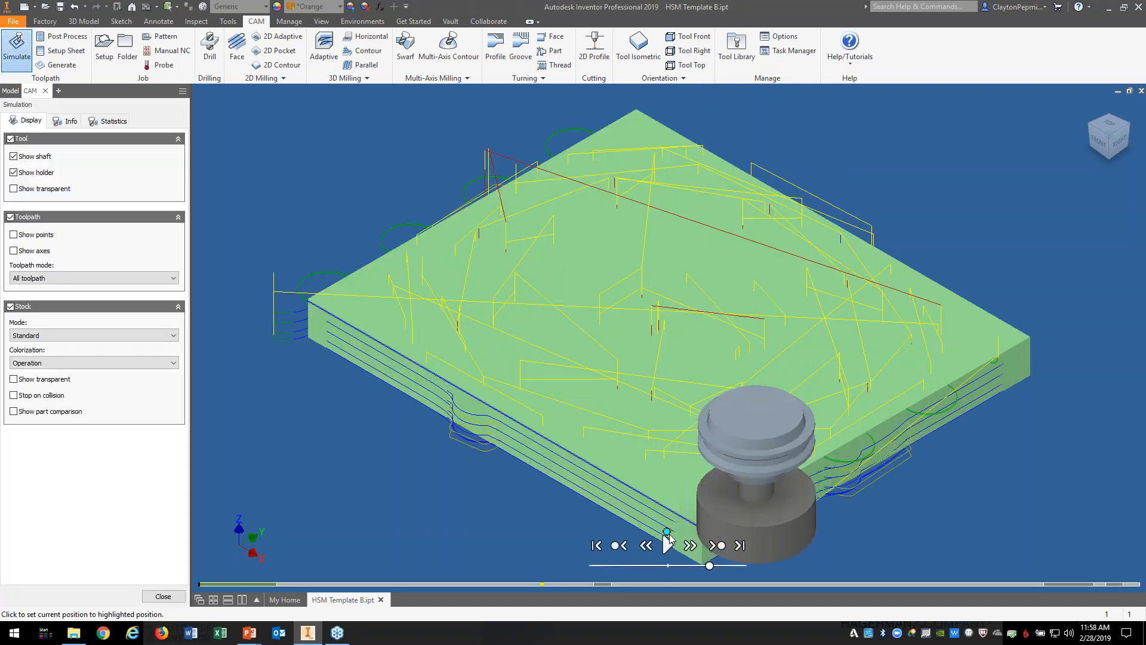
pyautogui.click(668, 545)
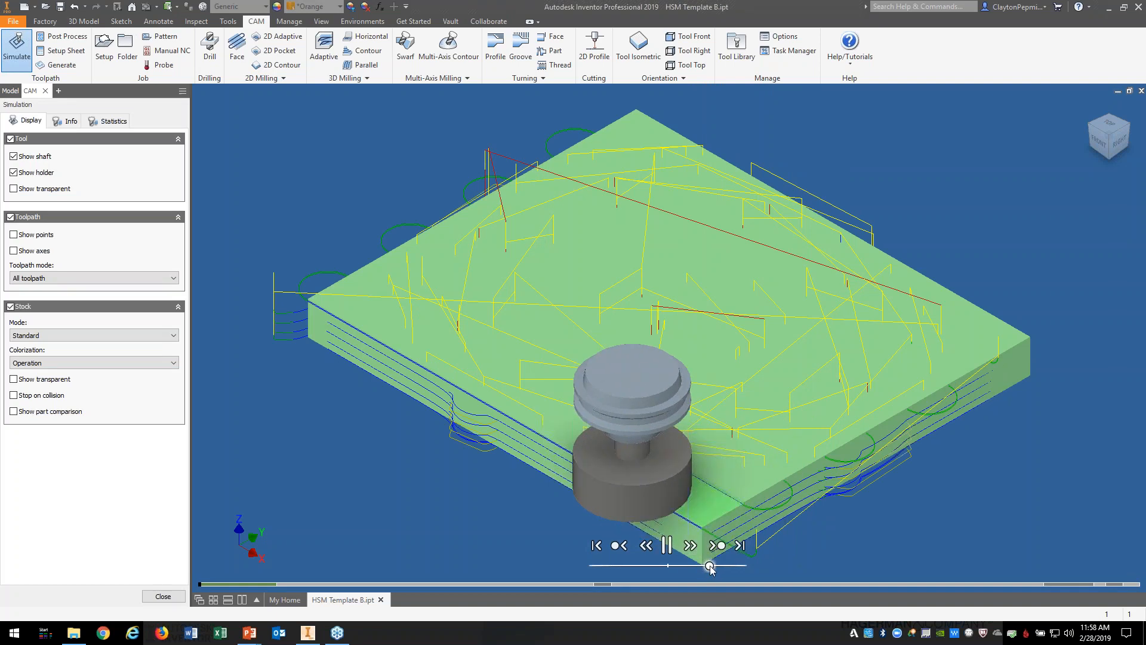
pyautogui.moveTo(709, 566); pyautogui.dragTo(723, 566)
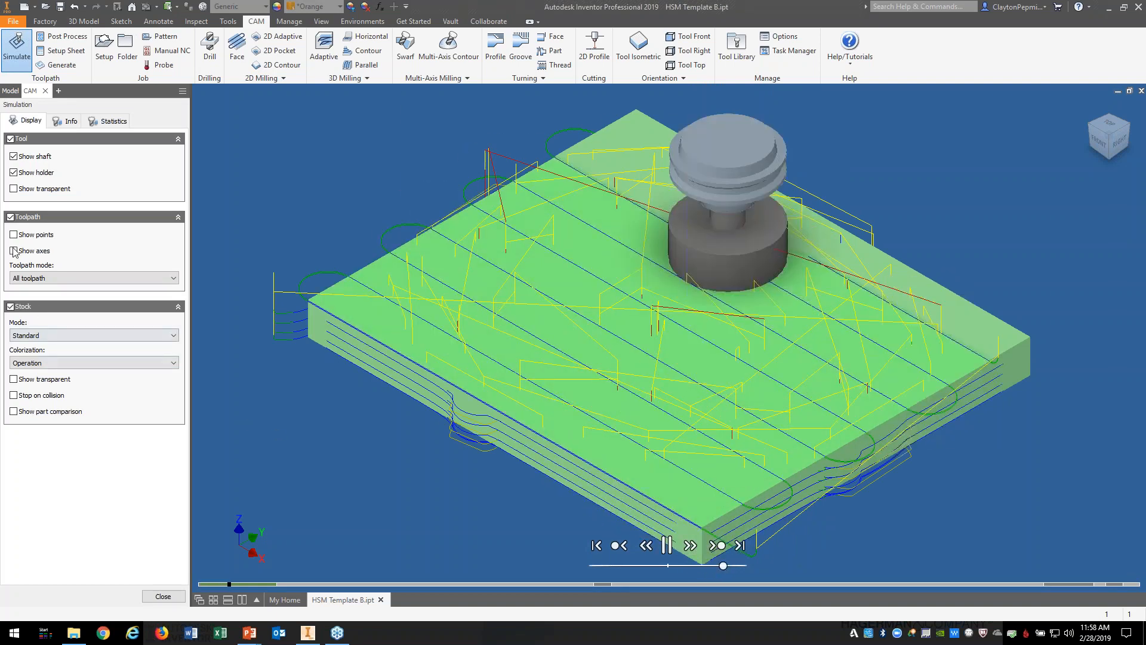
pyautogui.click(10, 217)
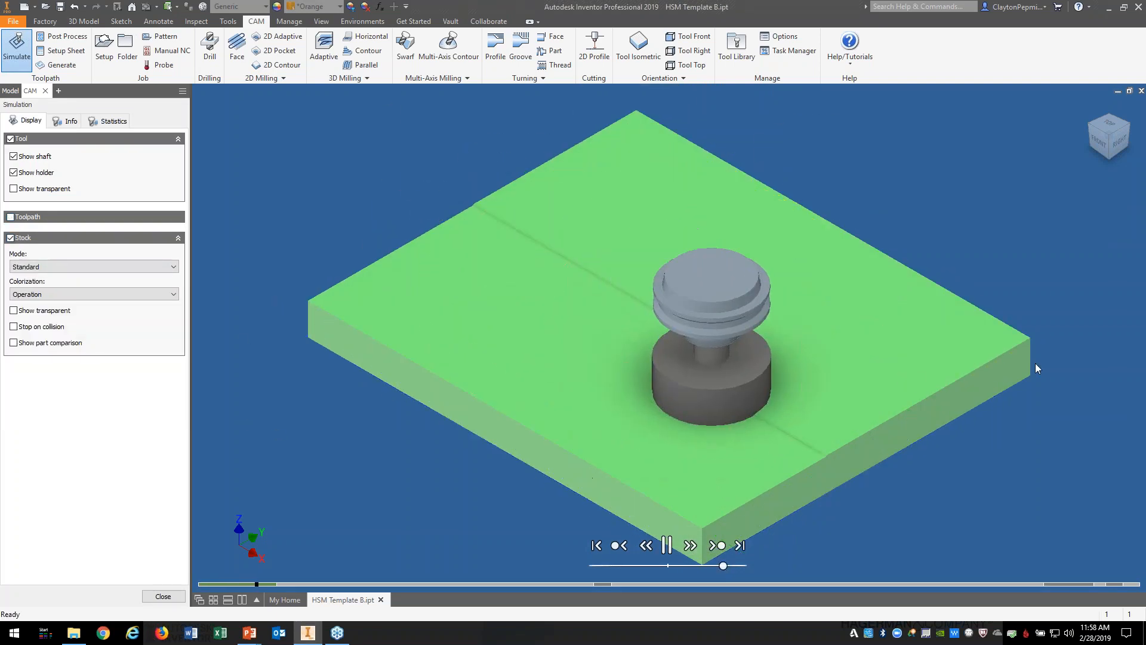